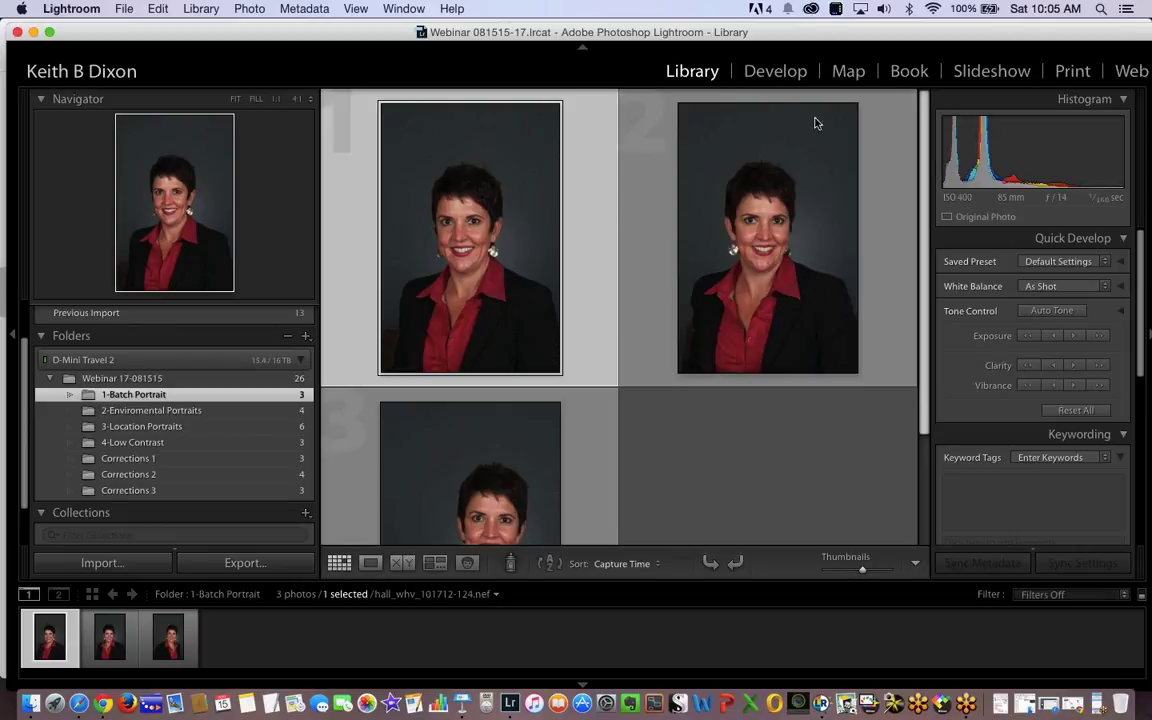
# Open the first batch portrait in the Develop module to check its shadow clipping.
pyautogui.click(761, 70)
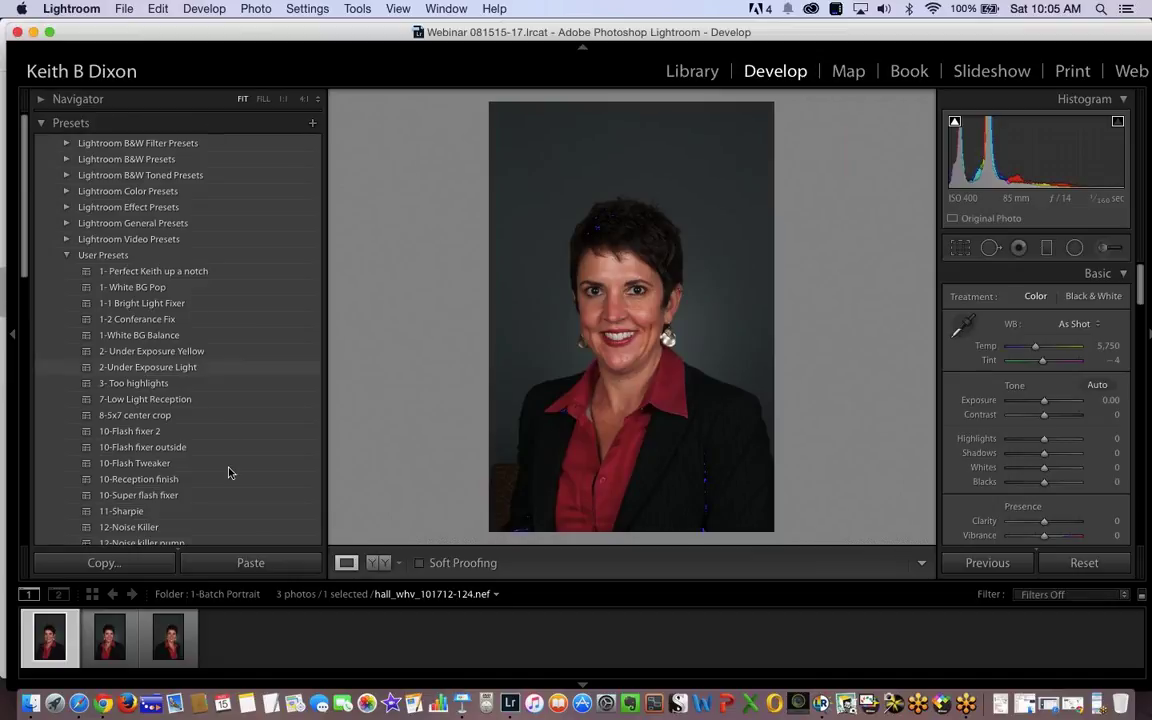
pyautogui.click(672, 76)
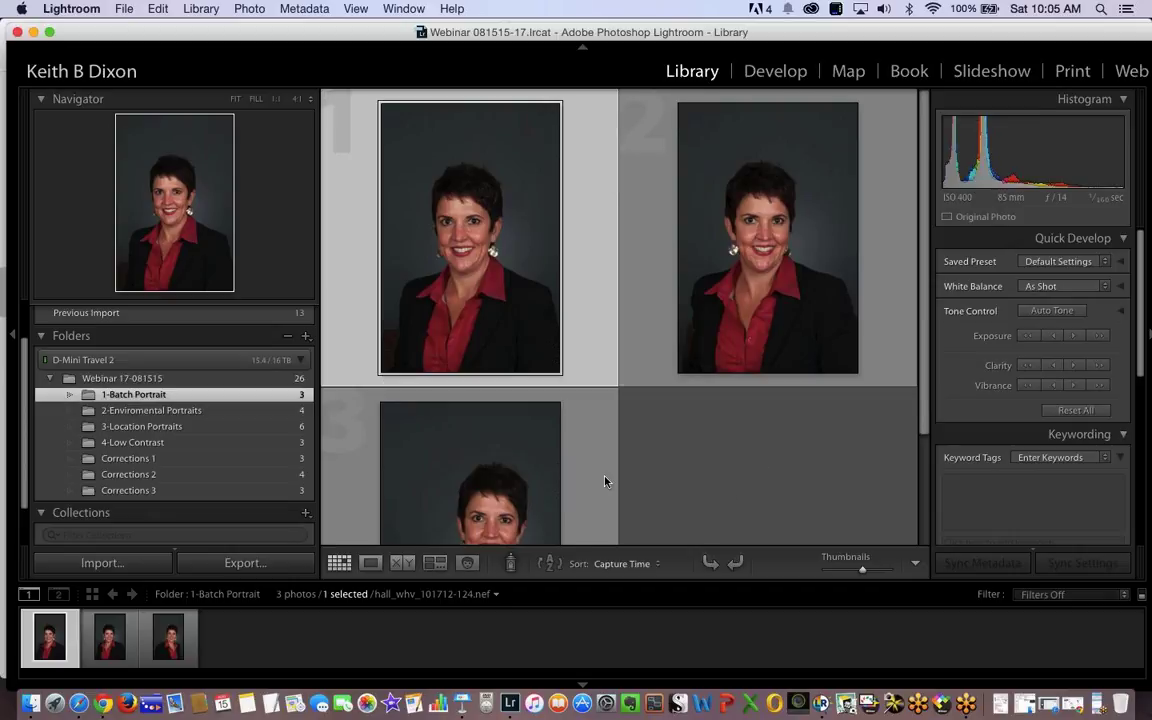
pyautogui.click(779, 73)
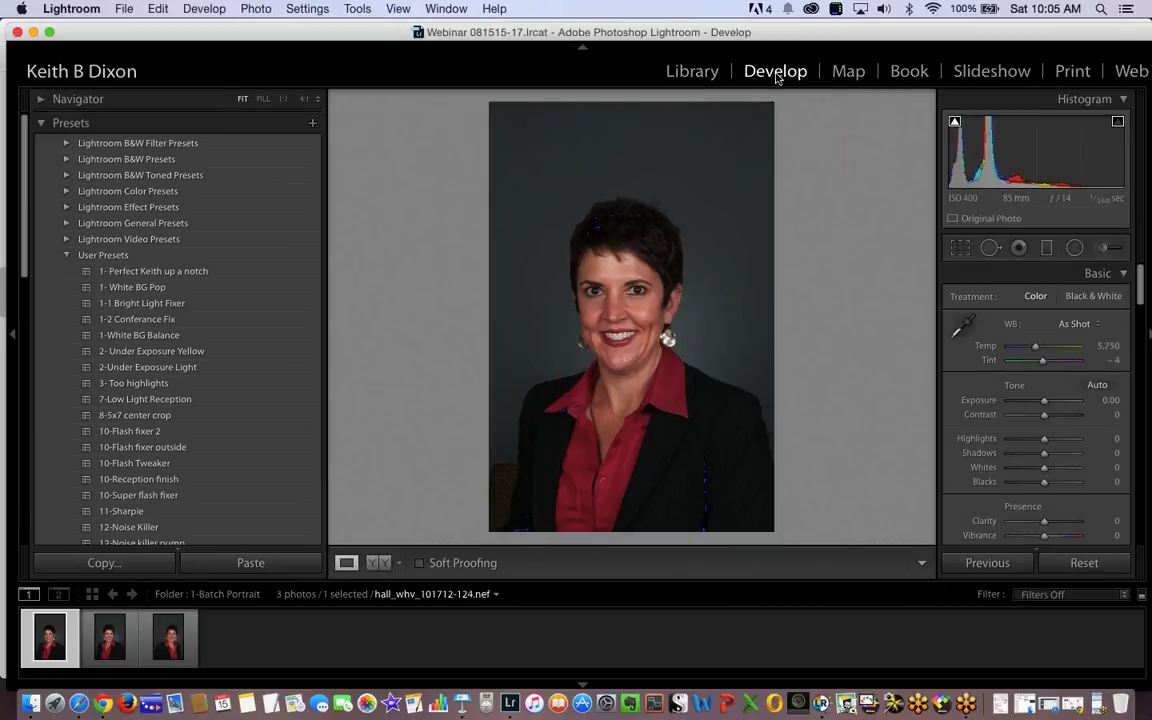
pyautogui.click(954, 122)
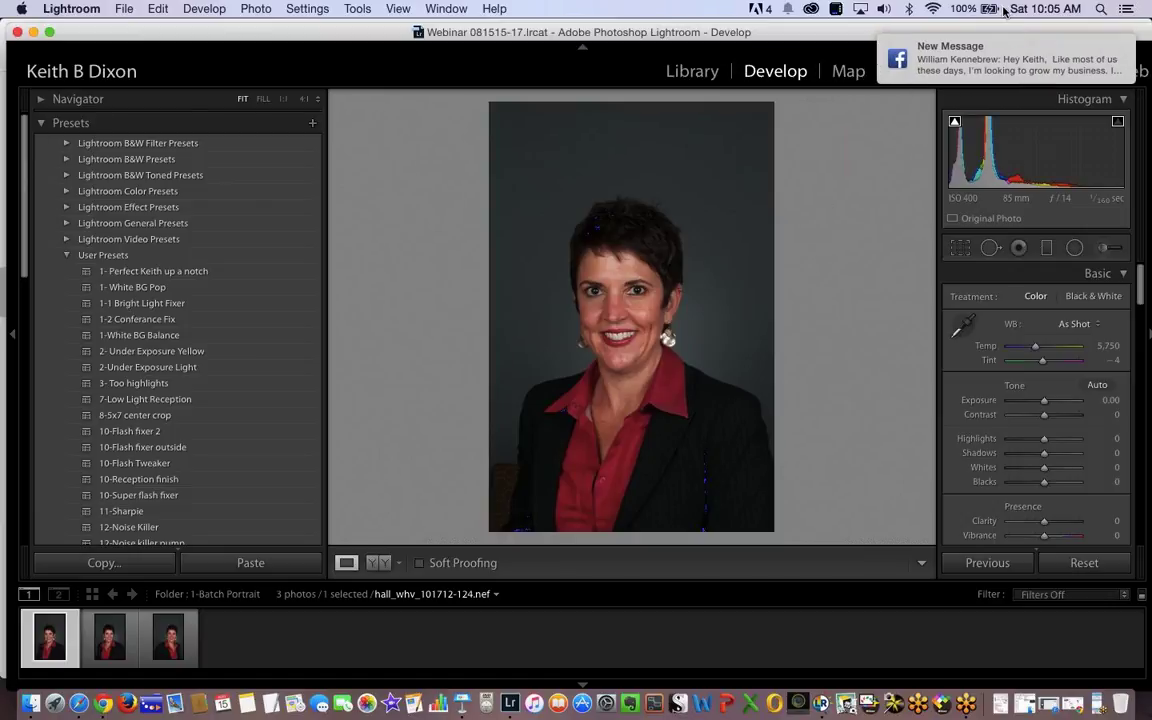
# Schedule Do Not Disturb in the system notification settings from 9:50 AM to 11:10 AM and return to Lightroom.
pyautogui.click(1125, 11)
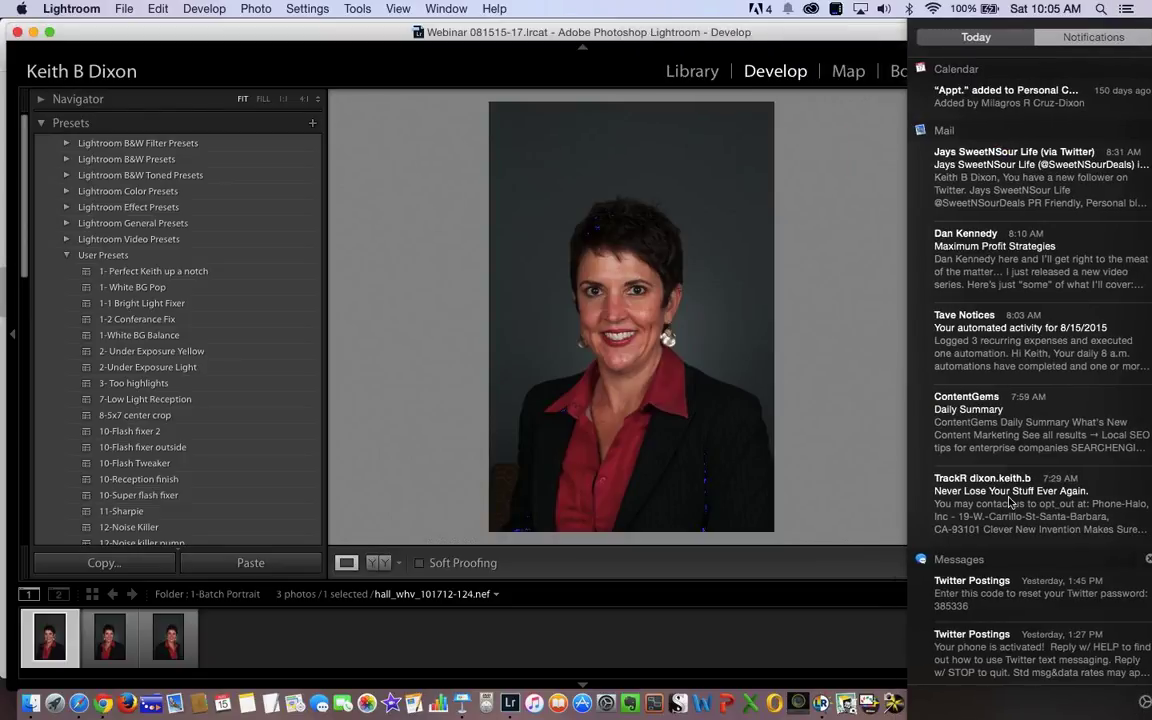
pyautogui.click(1136, 703)
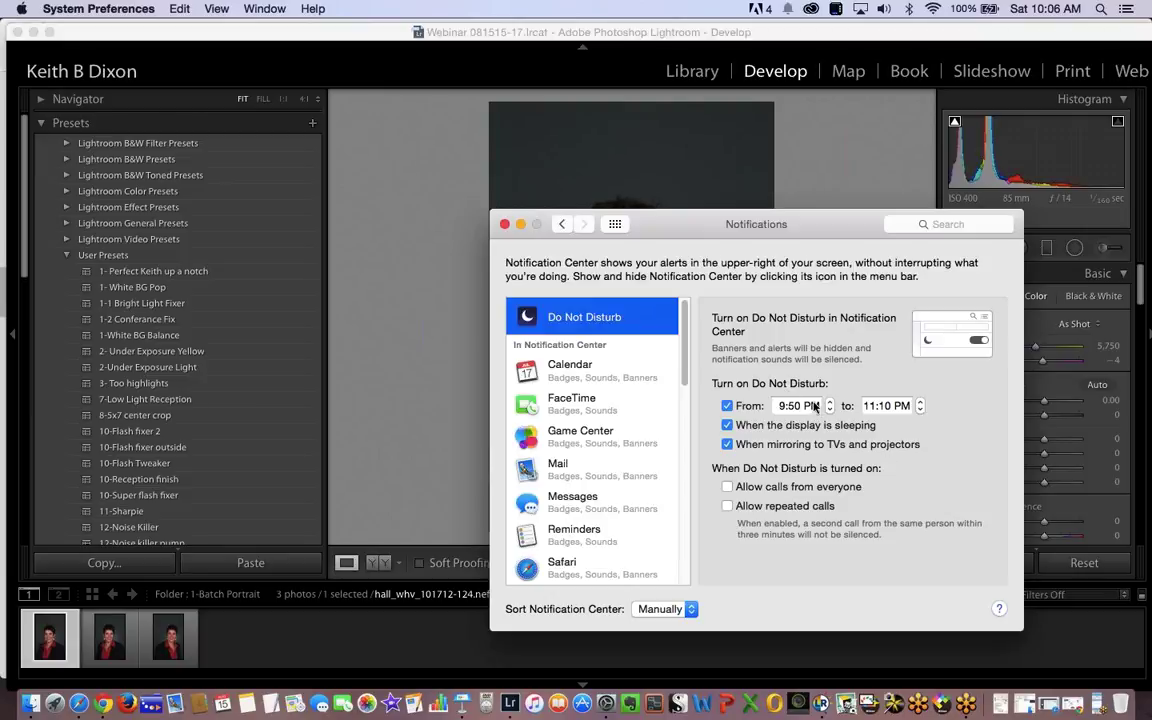
pyautogui.click(811, 406)
pyautogui.press('Up')
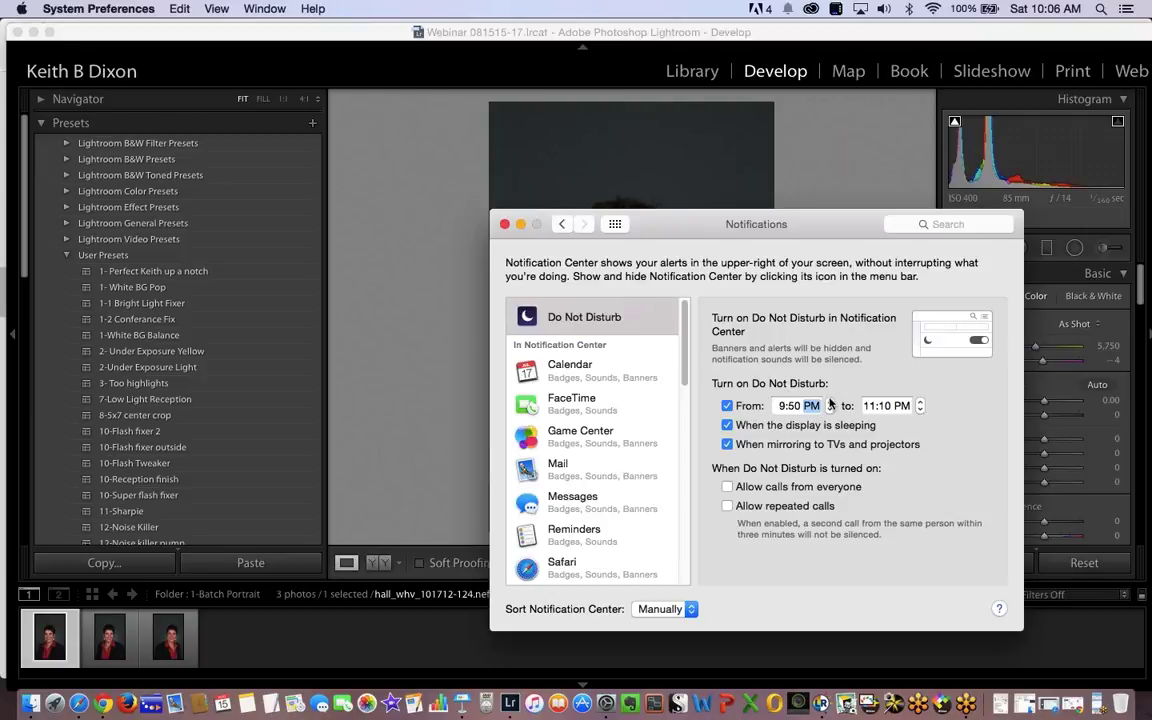
pyautogui.click(913, 406)
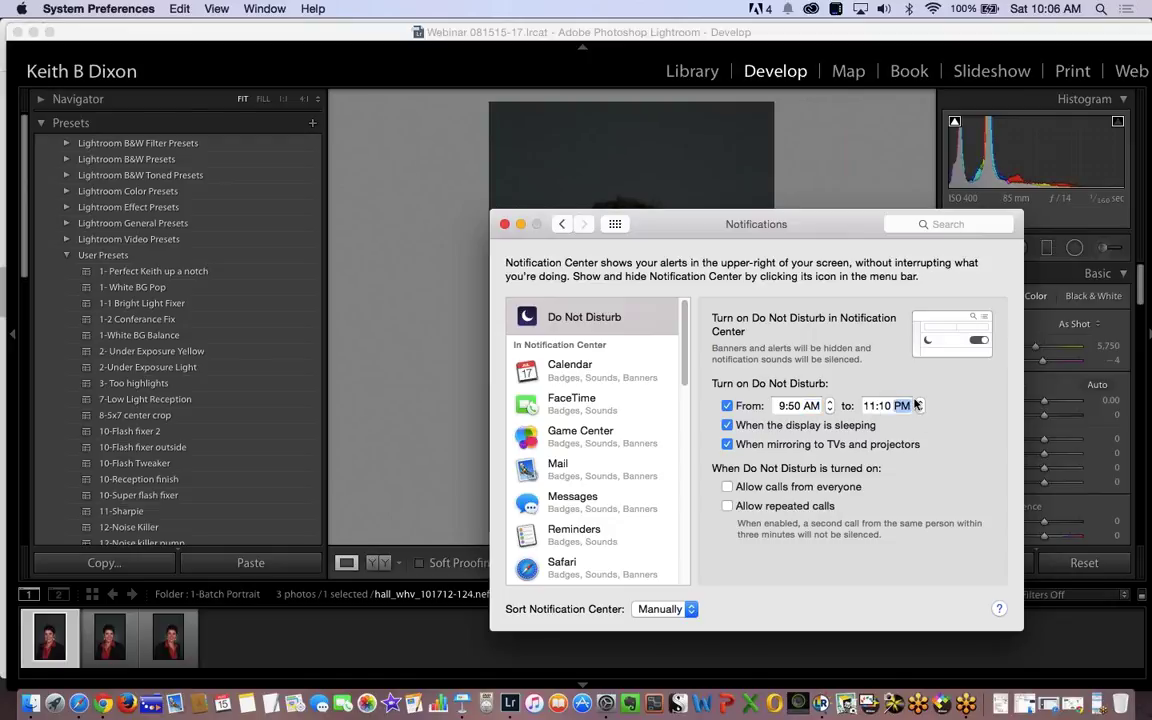
pyautogui.press('Up')
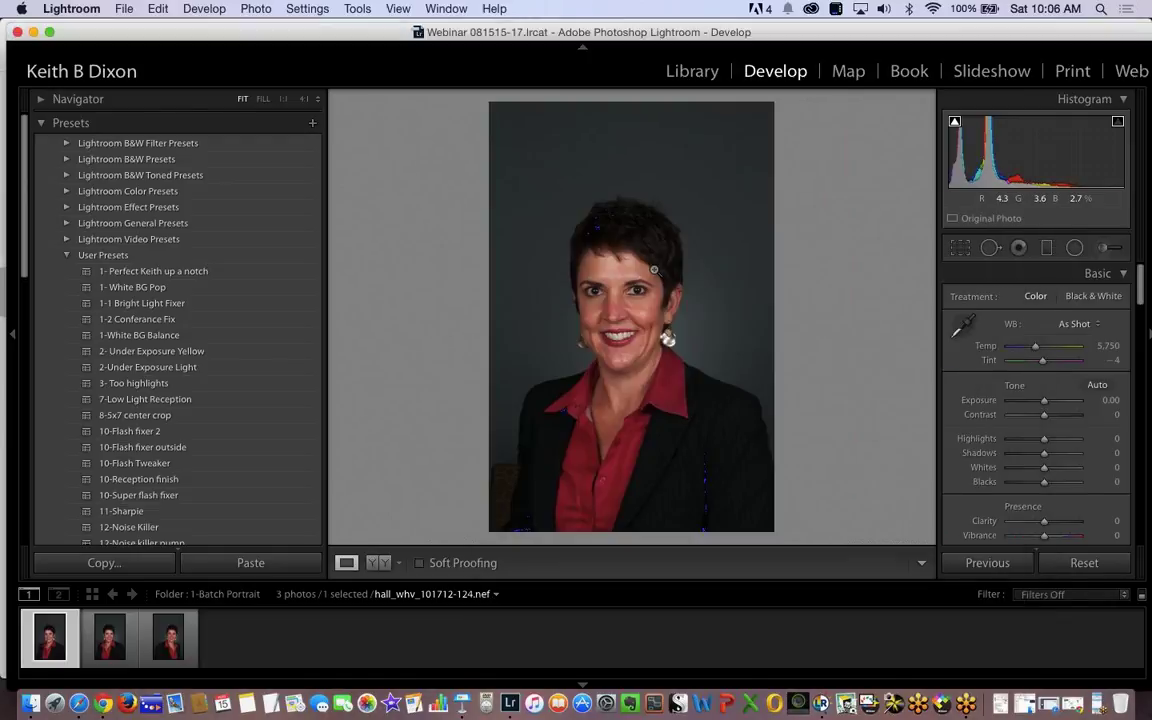
pyautogui.click(452, 200)
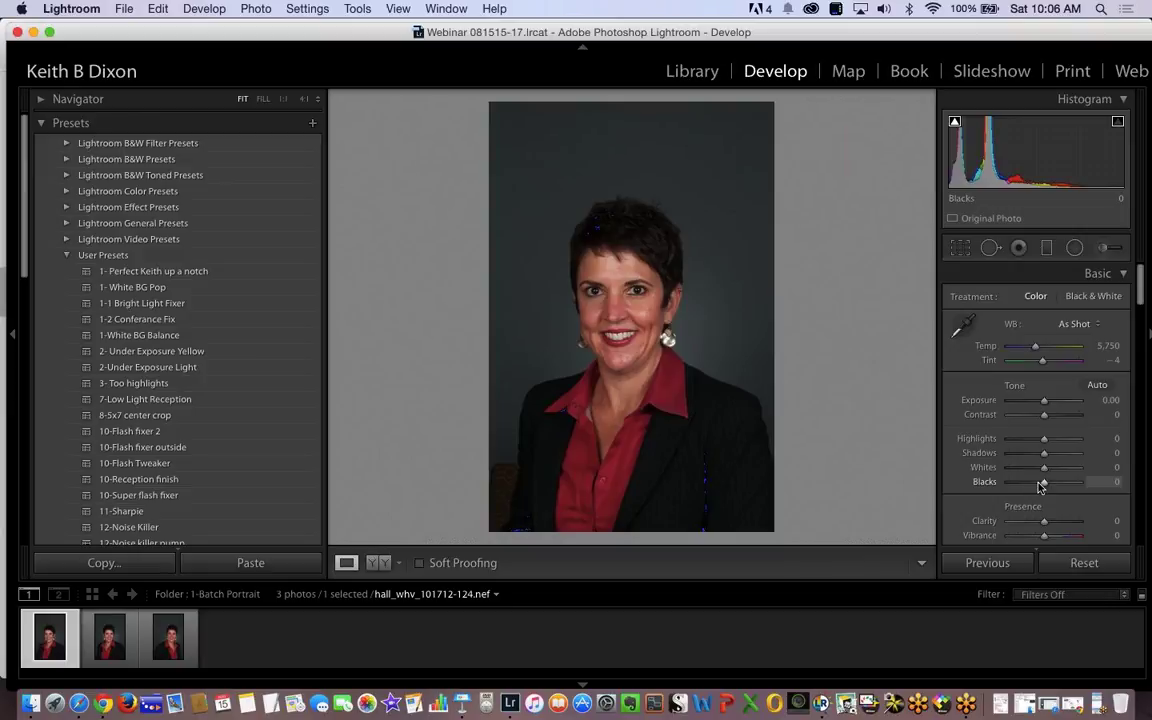
# Adjust the first portrait's Blacks while checking the clipping overlay, and set them to +32.
pyautogui.moveTo(1042, 484); pyautogui.dragTo(1034, 485)
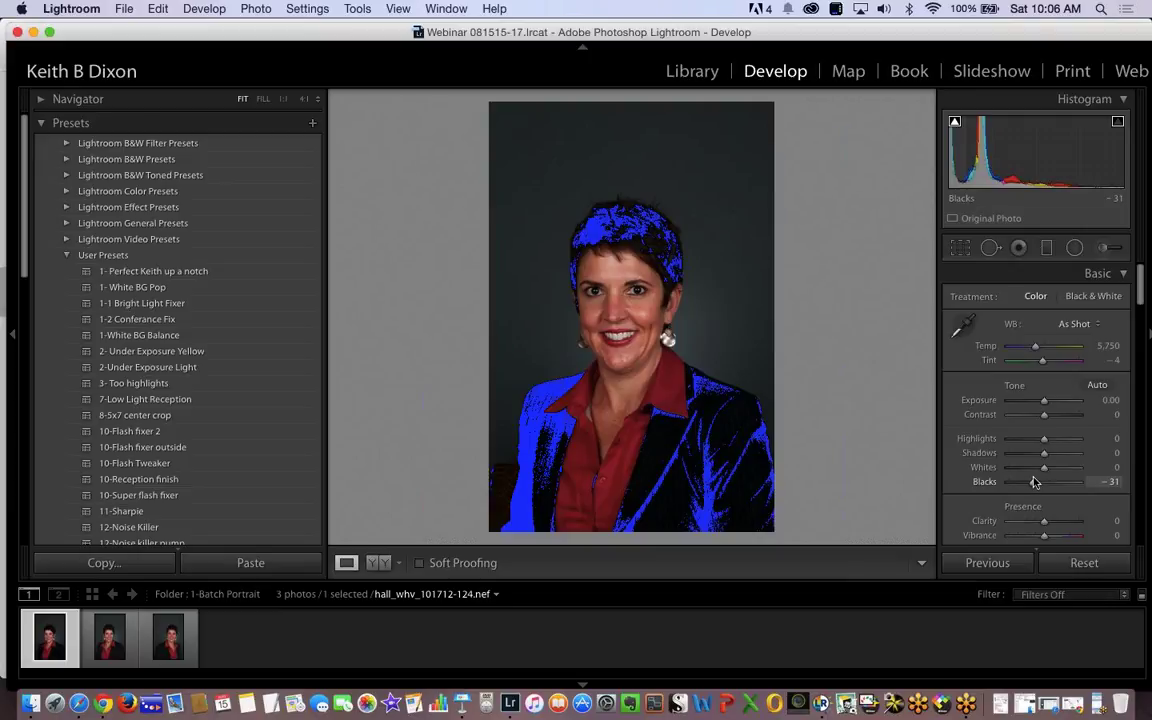
pyautogui.moveTo(1035, 485); pyautogui.dragTo(1036, 489)
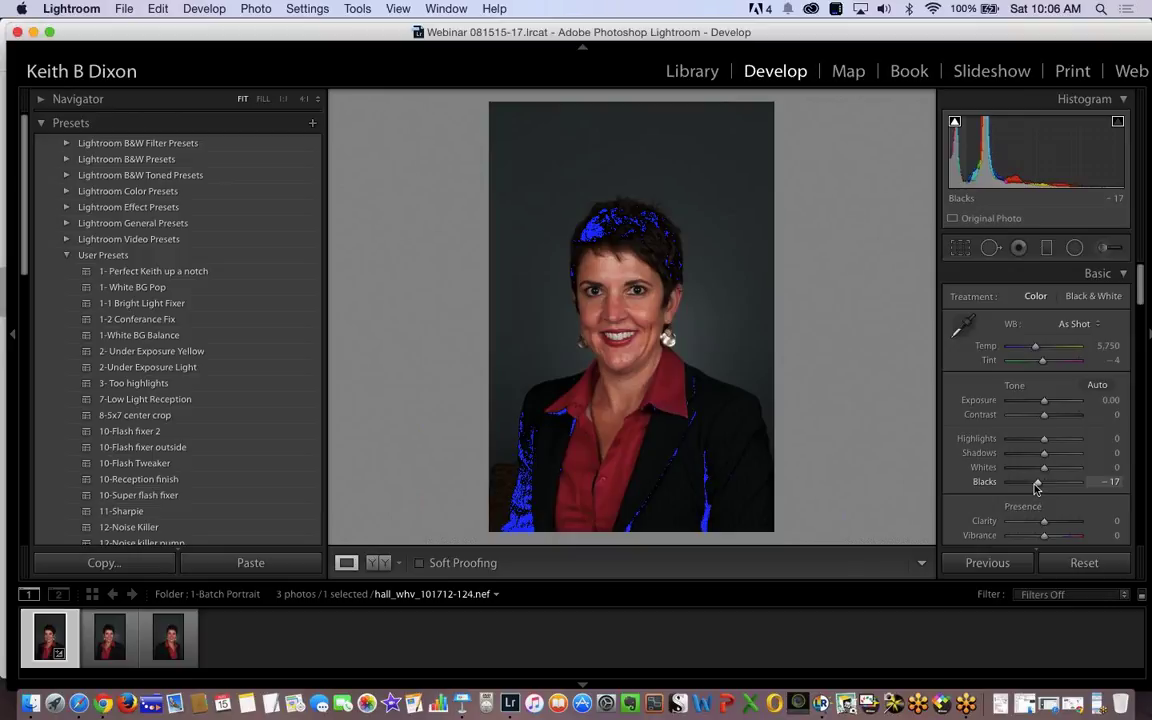
pyautogui.moveTo(1036, 488); pyautogui.dragTo(1035, 484)
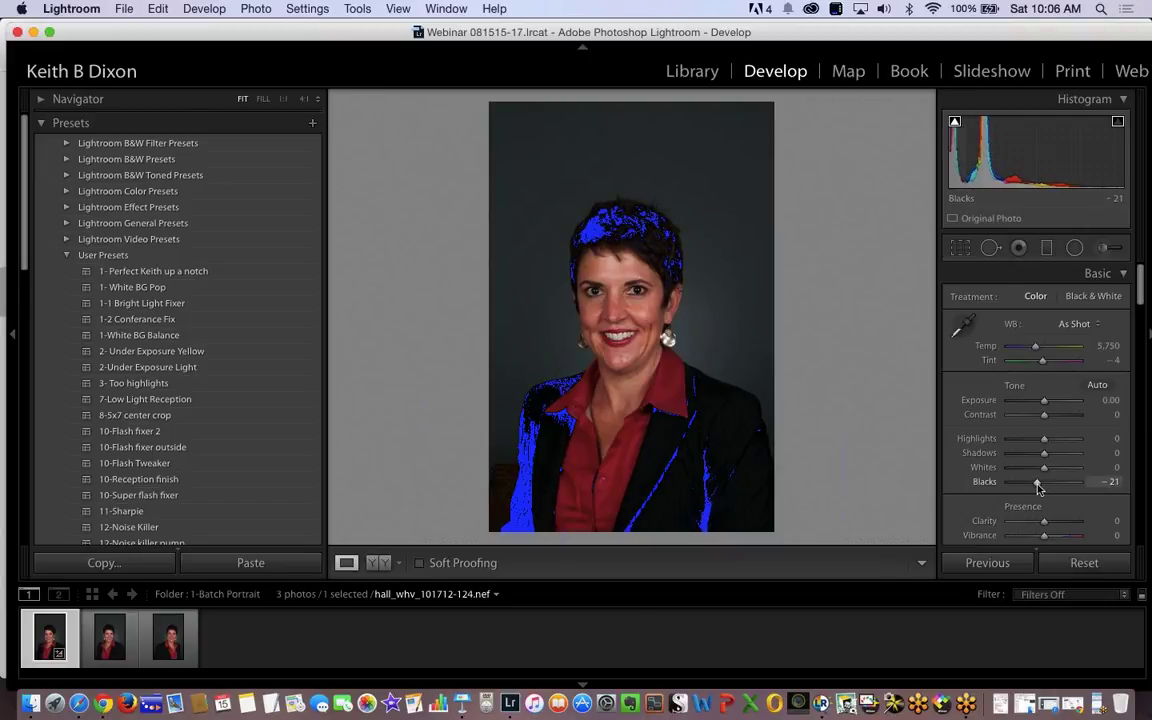
pyautogui.moveTo(1038, 487); pyautogui.dragTo(1058, 488)
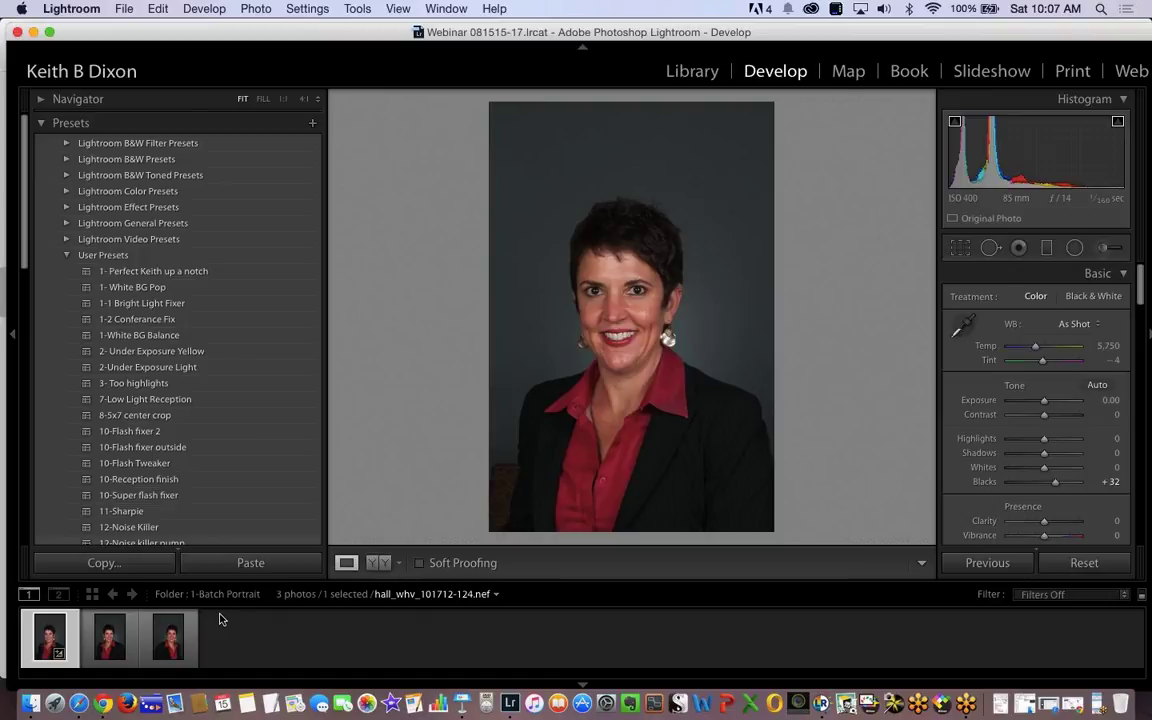
# Select all three portraits in the Library and open their export settings with Athentech Perfectly Clear v2 as the destination.
pyautogui.keyDown('shift'); pyautogui.click(156, 645); pyautogui.keyUp('shift')
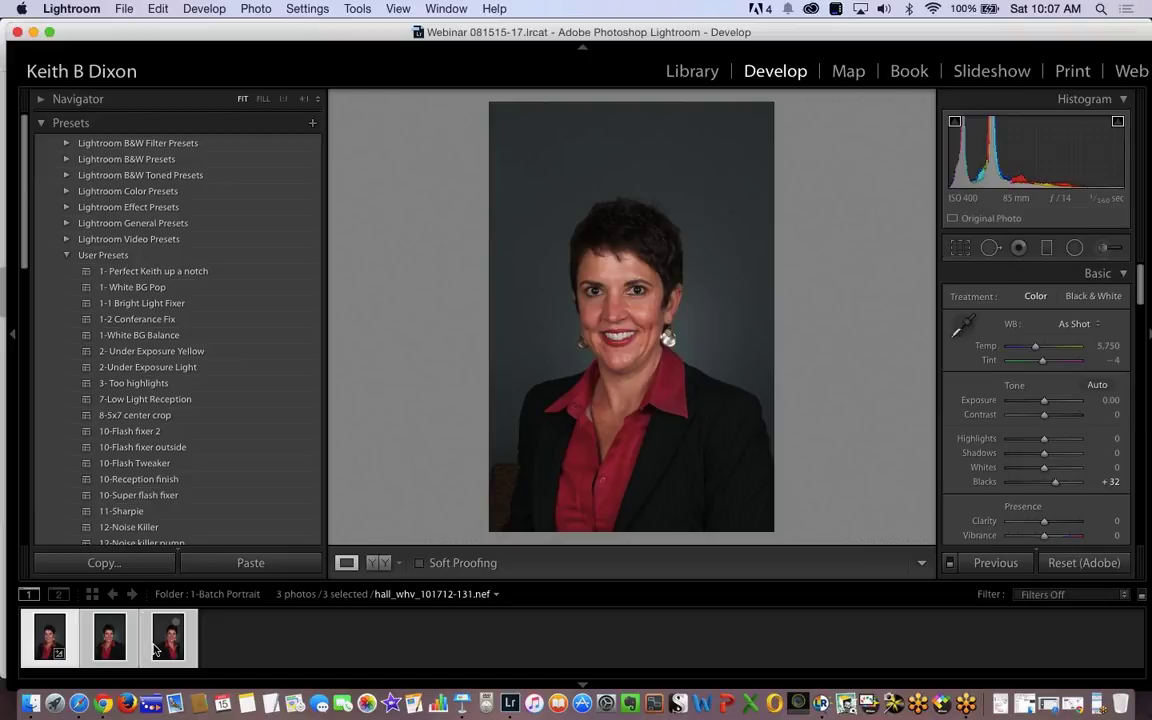
pyautogui.click(690, 74)
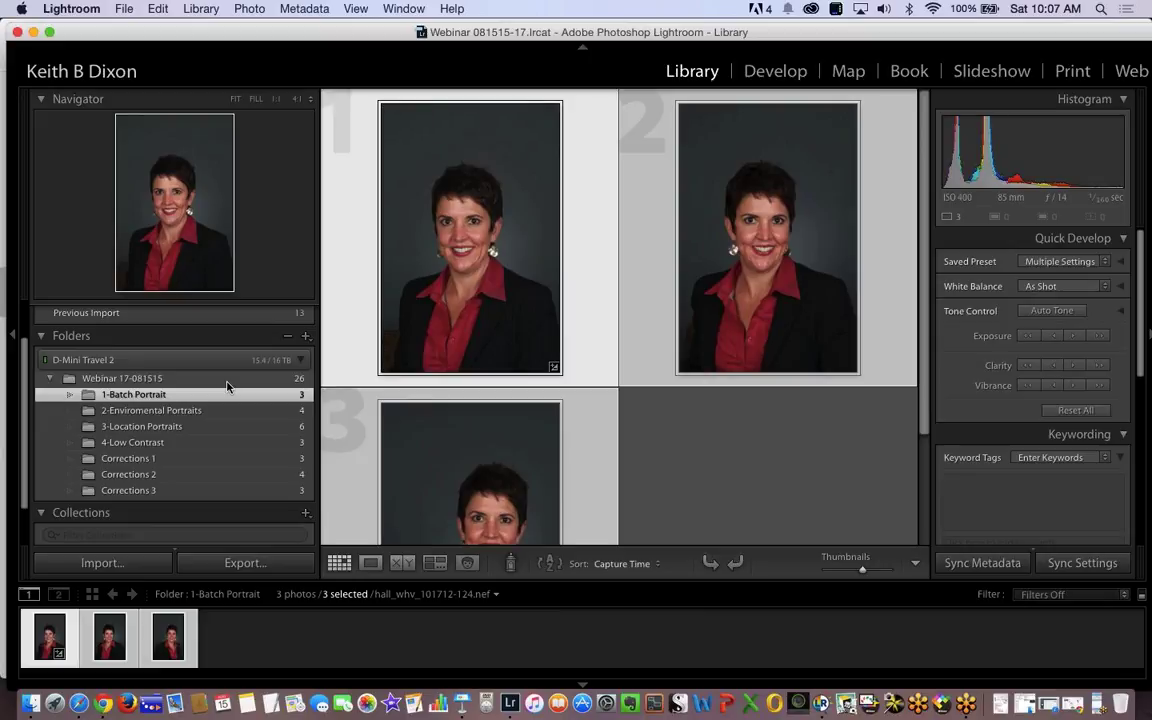
pyautogui.press('super+shift+e')
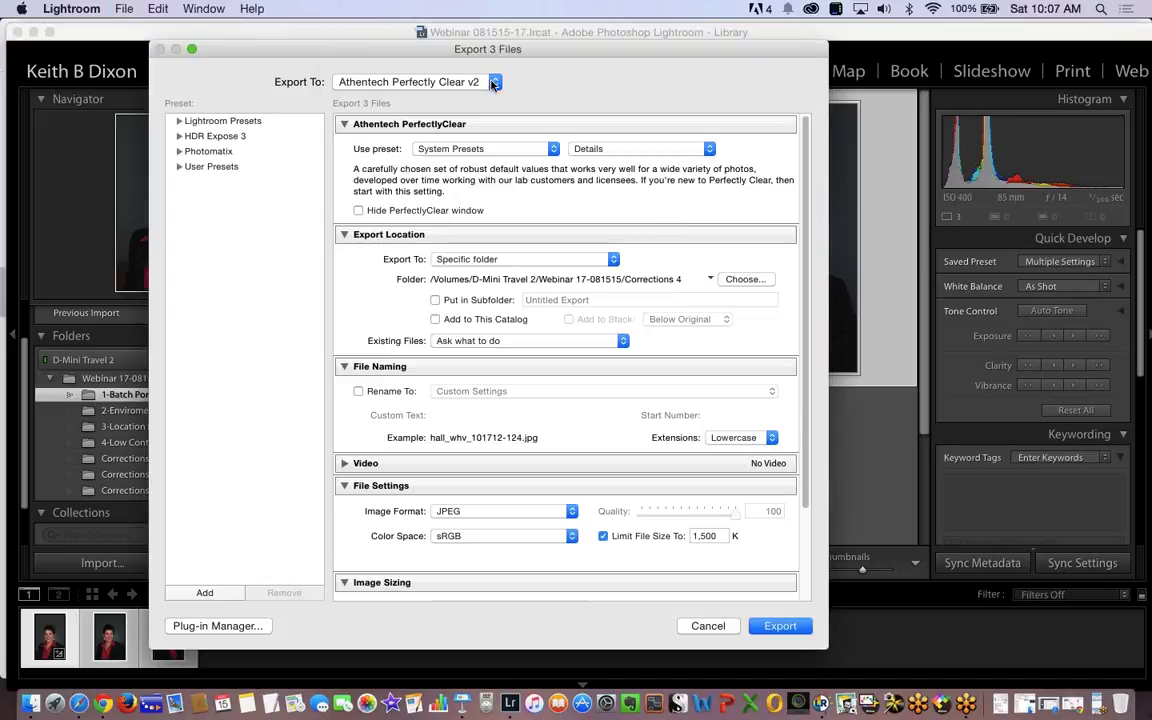
pyautogui.click(492, 84)
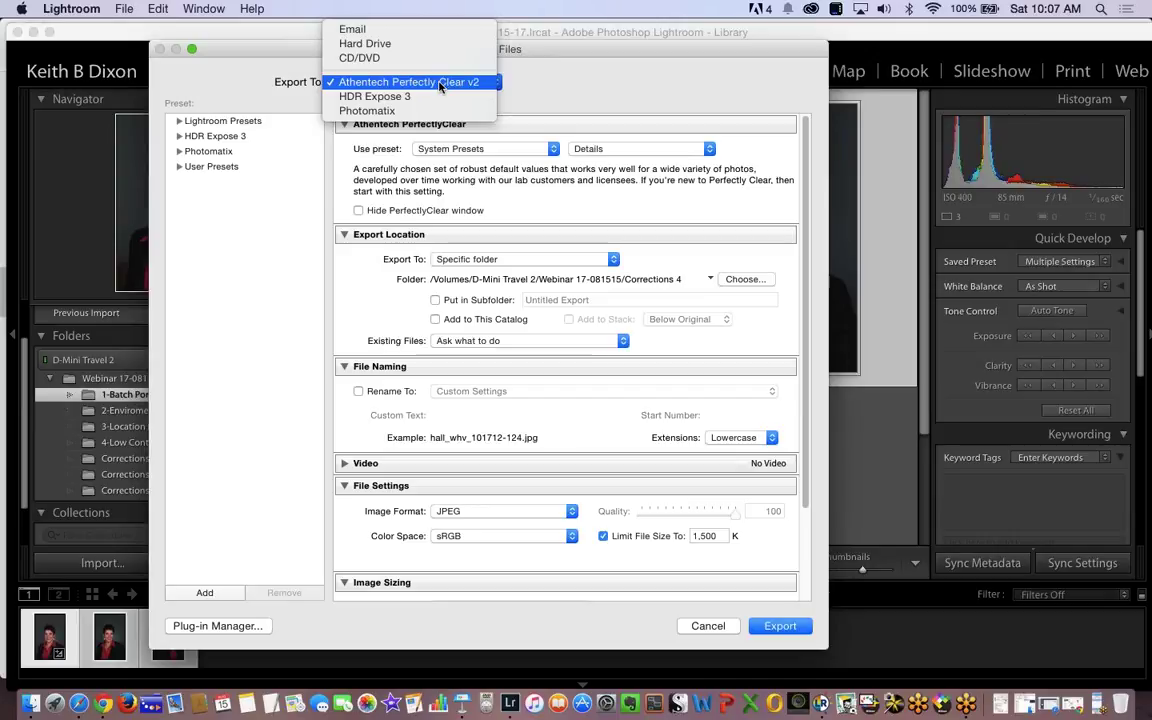
pyautogui.click(443, 86)
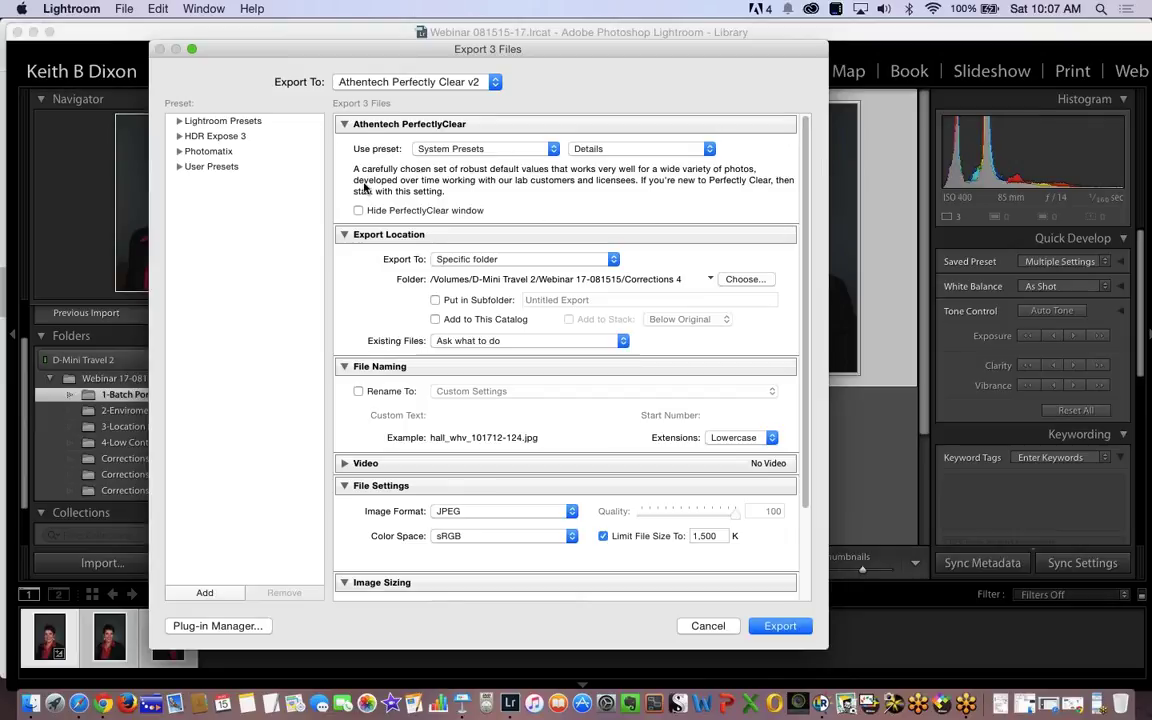
# Examine the available Perfectly Clear system and user presets for the export, ending on System Presets with Details.
pyautogui.click(548, 150)
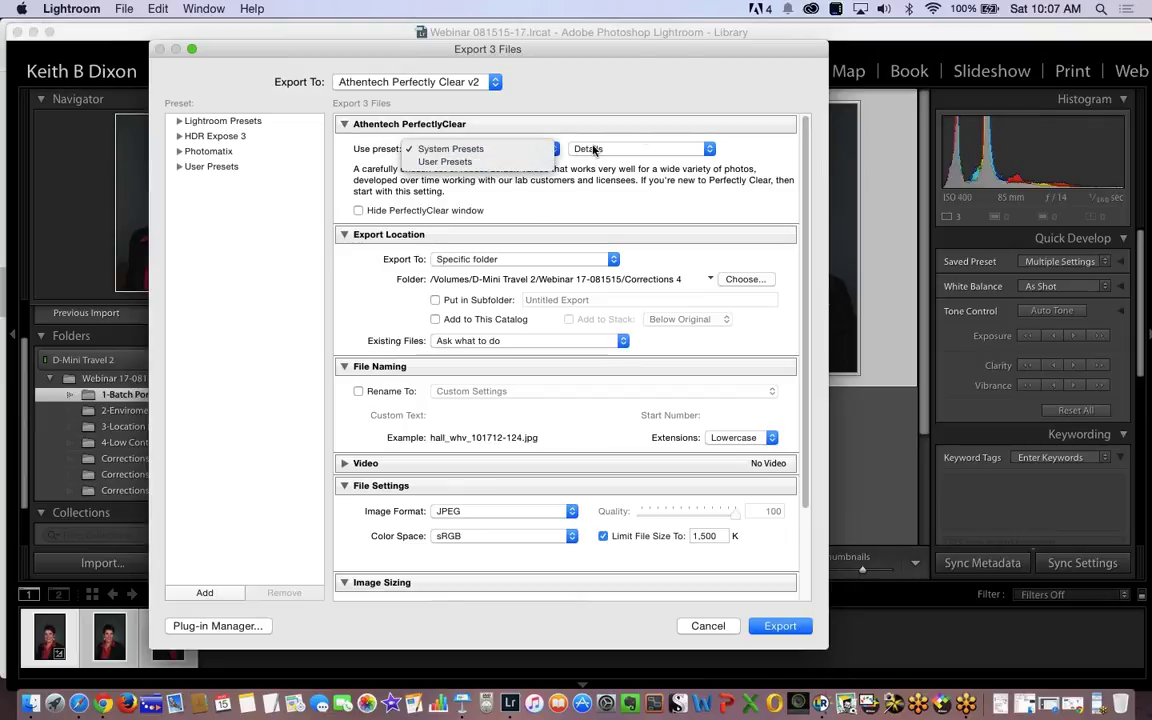
pyautogui.click(590, 148)
pyautogui.click(640, 146)
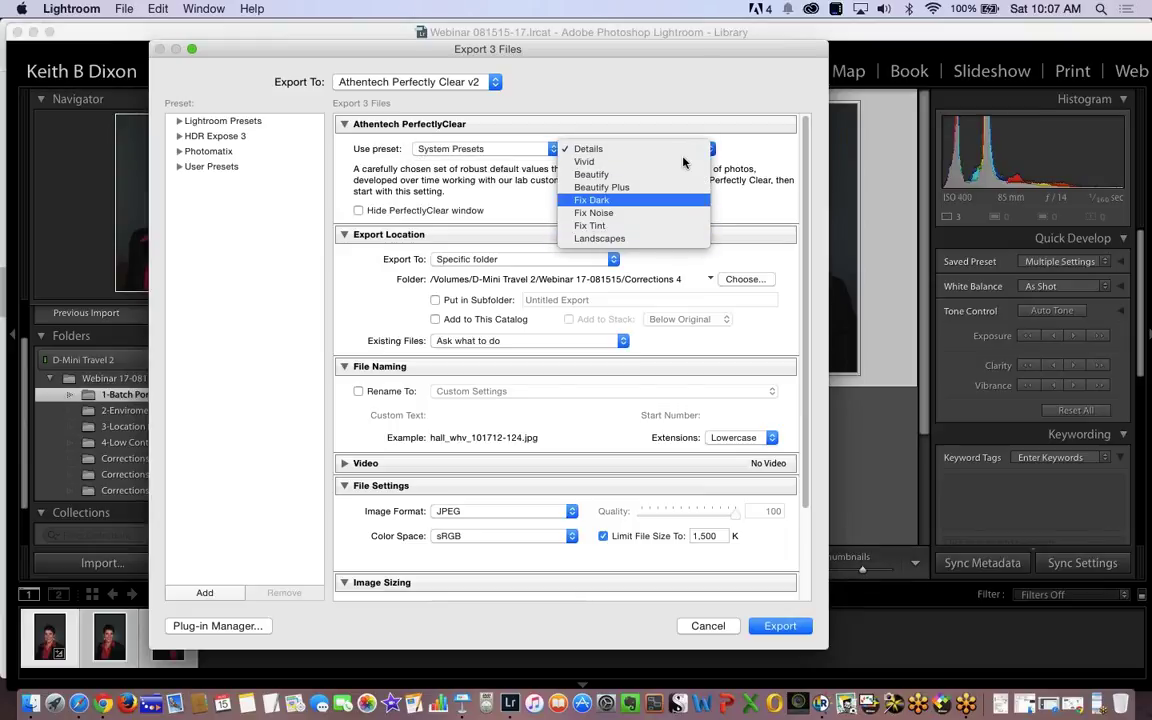
pyautogui.click(590, 148)
pyautogui.click(548, 149)
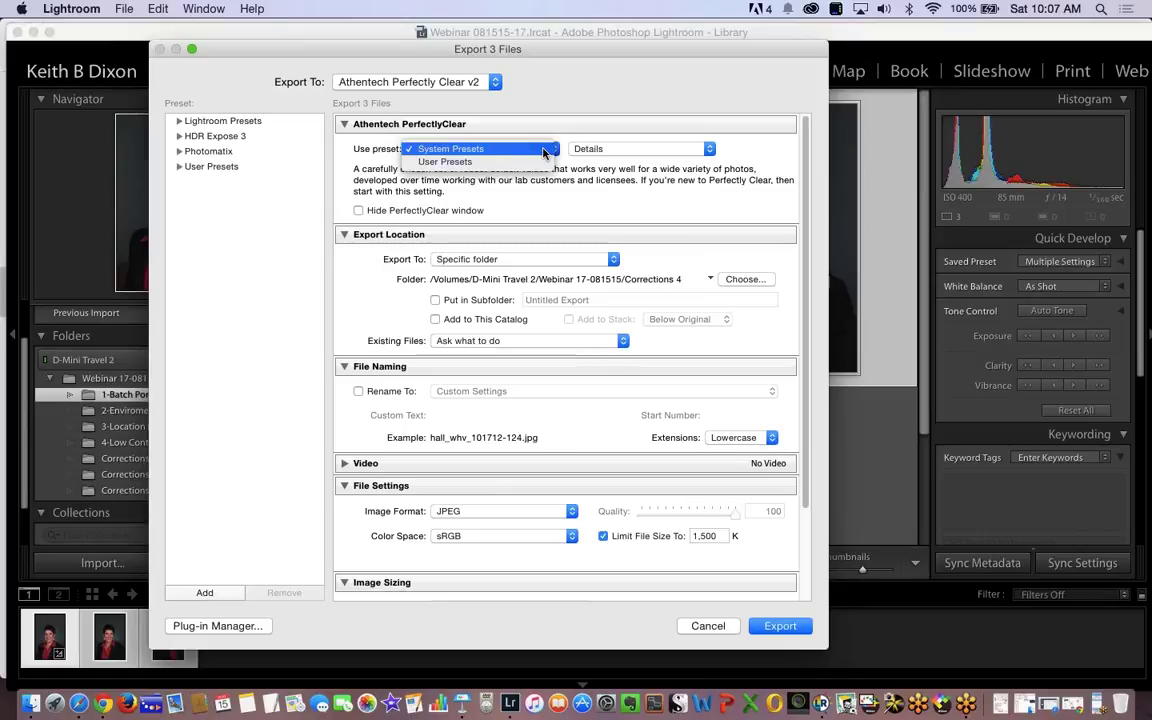
pyautogui.click(490, 161)
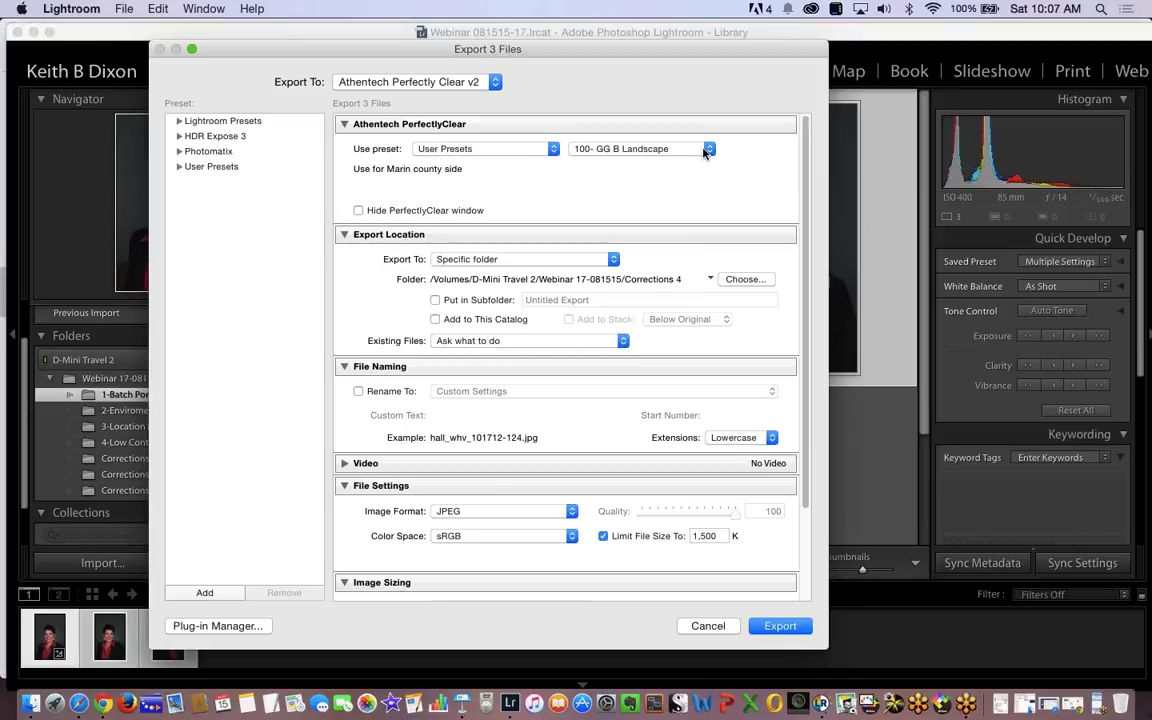
pyautogui.click(636, 146)
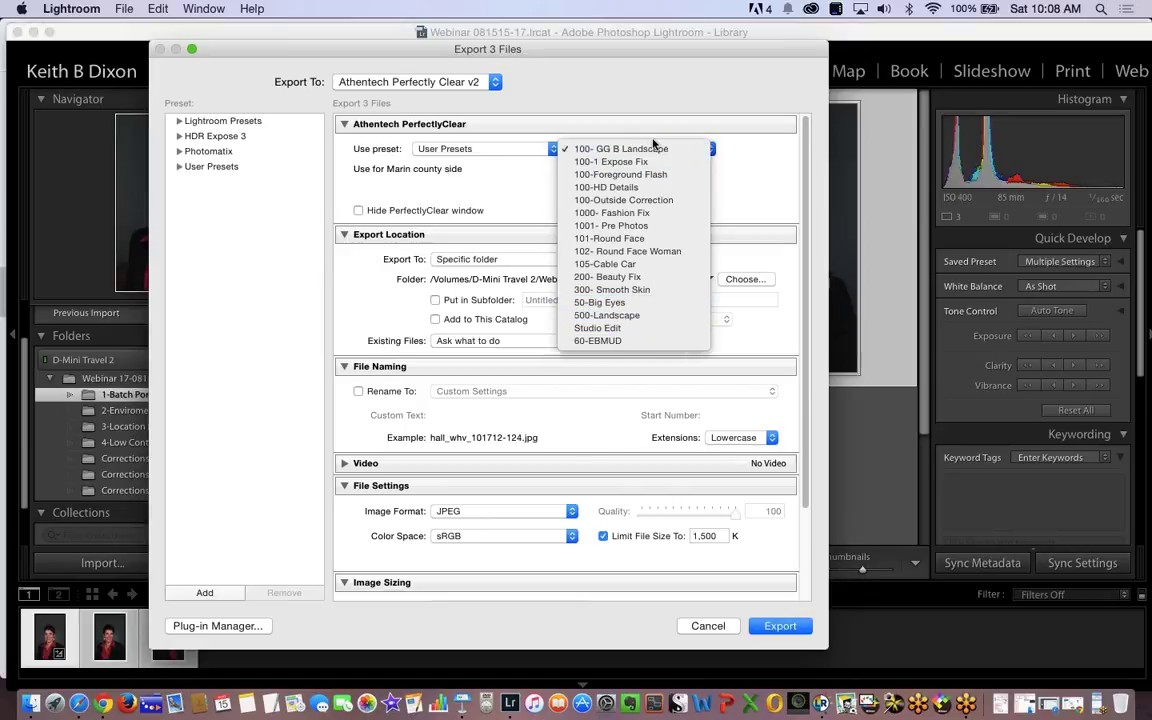
pyautogui.click(598, 148)
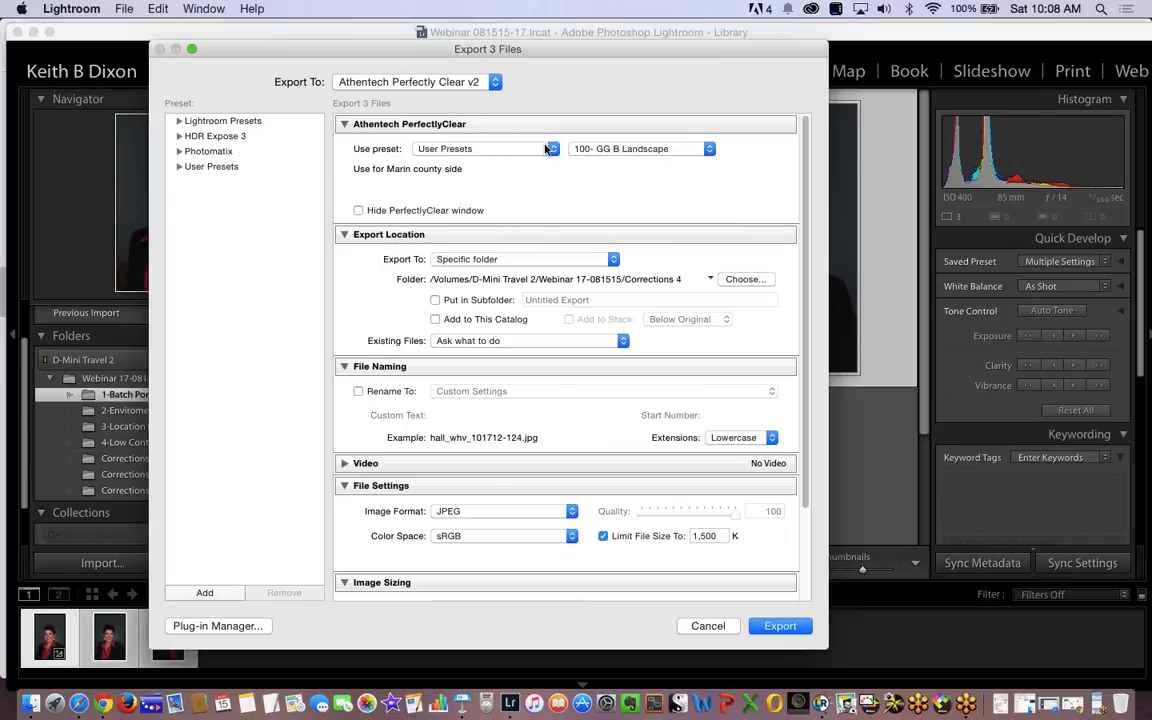
pyautogui.click(512, 148)
pyautogui.click(512, 137)
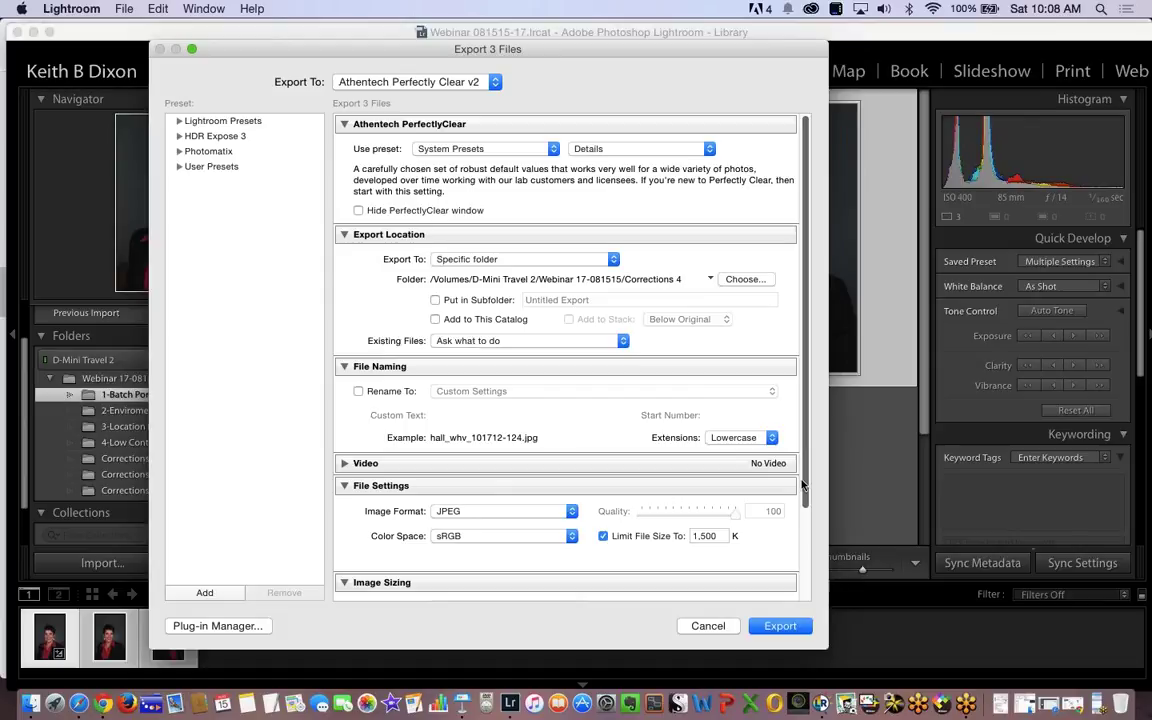
# Check the remaining file and sizing settings and export the three portraits to the Perfectly Clear plugin.
pyautogui.scroll(-1, 803, 492)
pyautogui.scroll(-5, 803, 492)
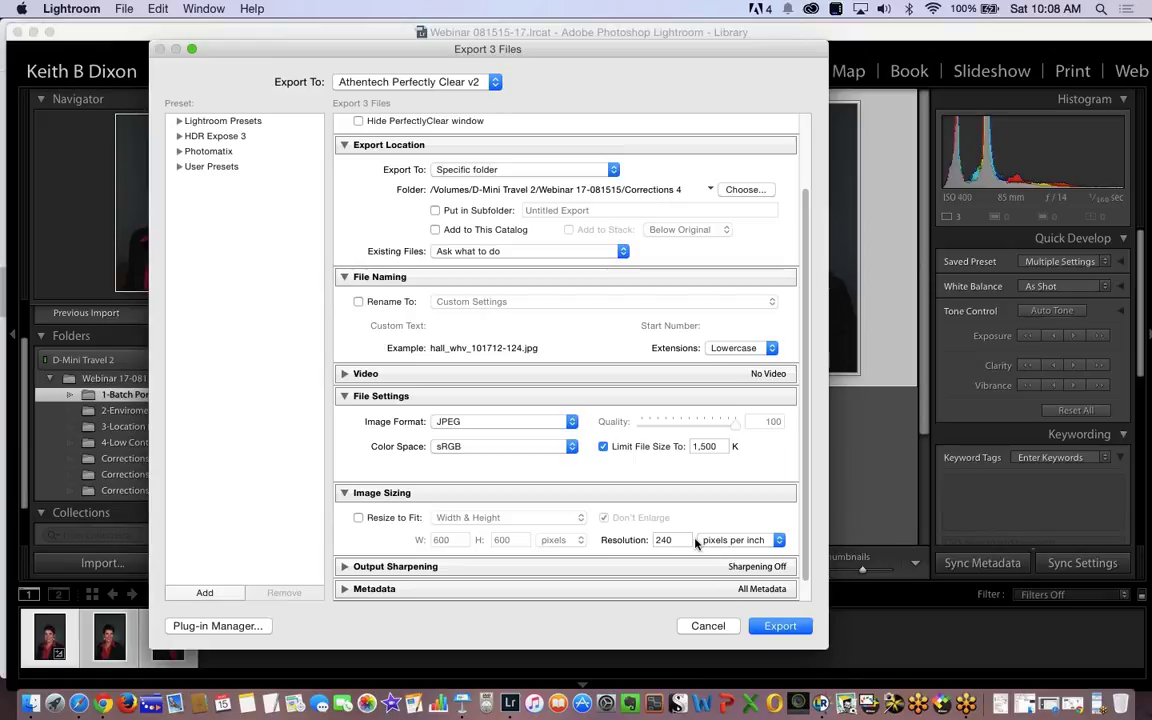
pyautogui.click(780, 626)
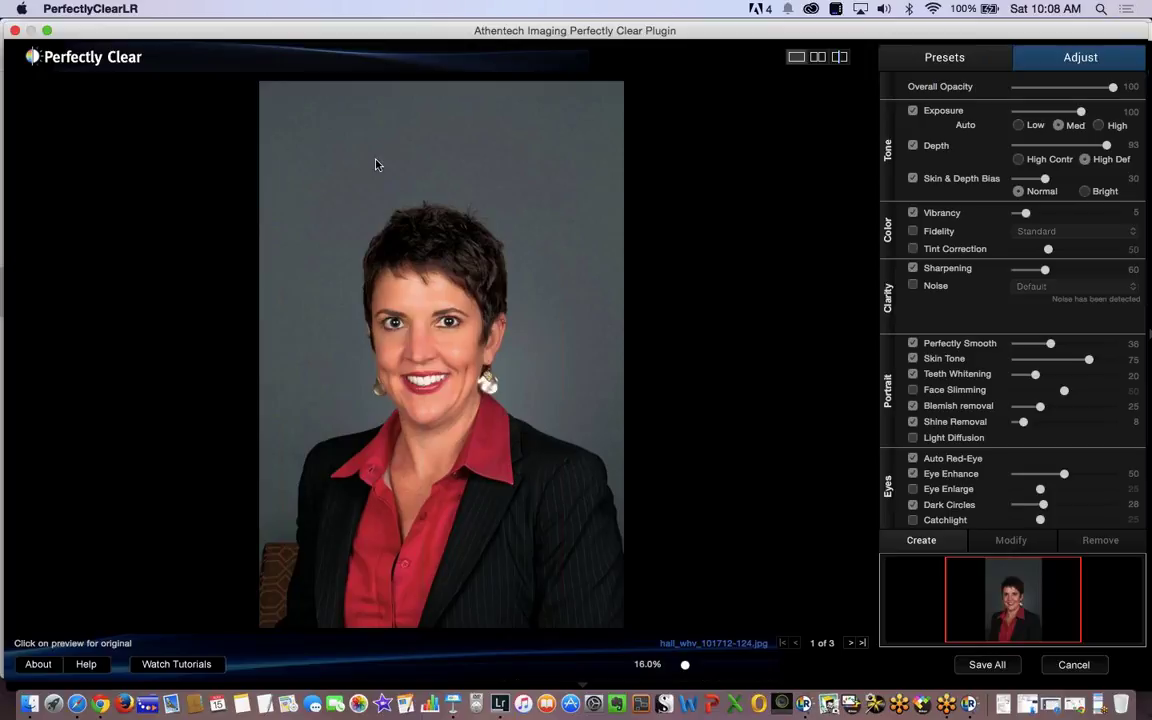
# Preview the Vivid, Beautify, Beautify+, Fix Dark, Fix Noise and Landscapes presets on the first portrait.
pyautogui.click(935, 60)
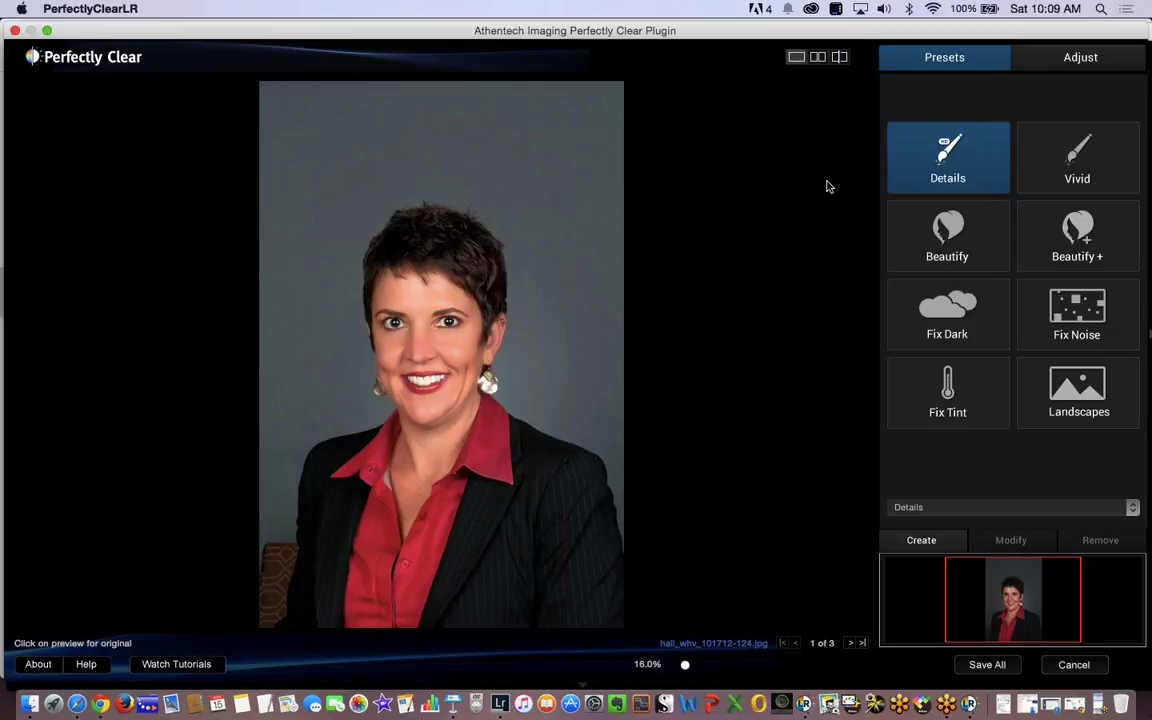
pyautogui.click(1060, 165)
pyautogui.click(945, 245)
pyautogui.click(1056, 265)
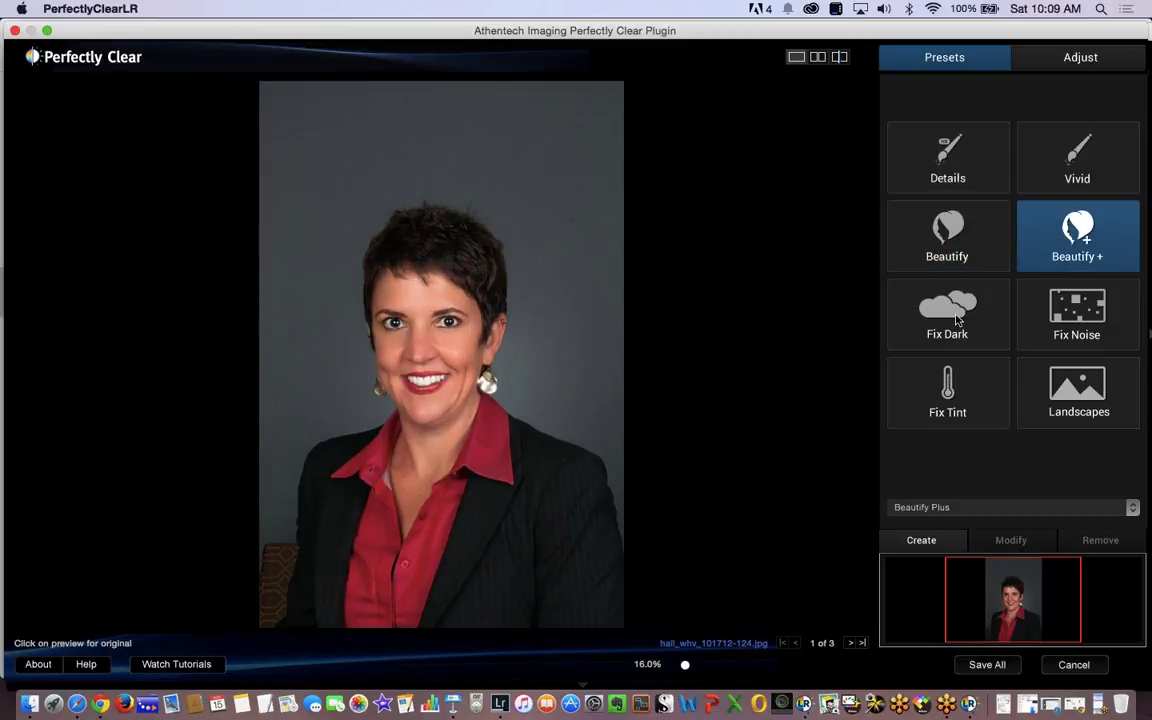
pyautogui.click(1005, 335)
pyautogui.click(1022, 340)
pyautogui.click(1022, 410)
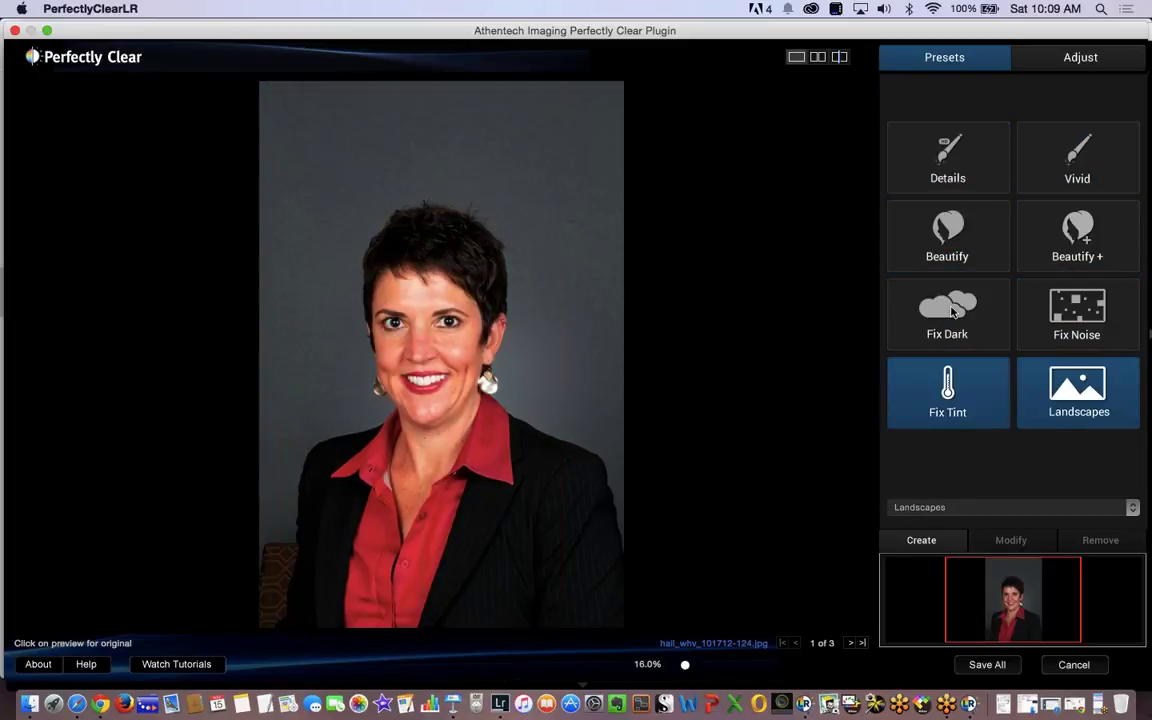
# Cycle through the built-in presets twice more, from Details to Landscapes, comparing their effect on the portrait.
pyautogui.click(948, 392)
pyautogui.click(948, 160)
pyautogui.click(1060, 165)
pyautogui.click(985, 232)
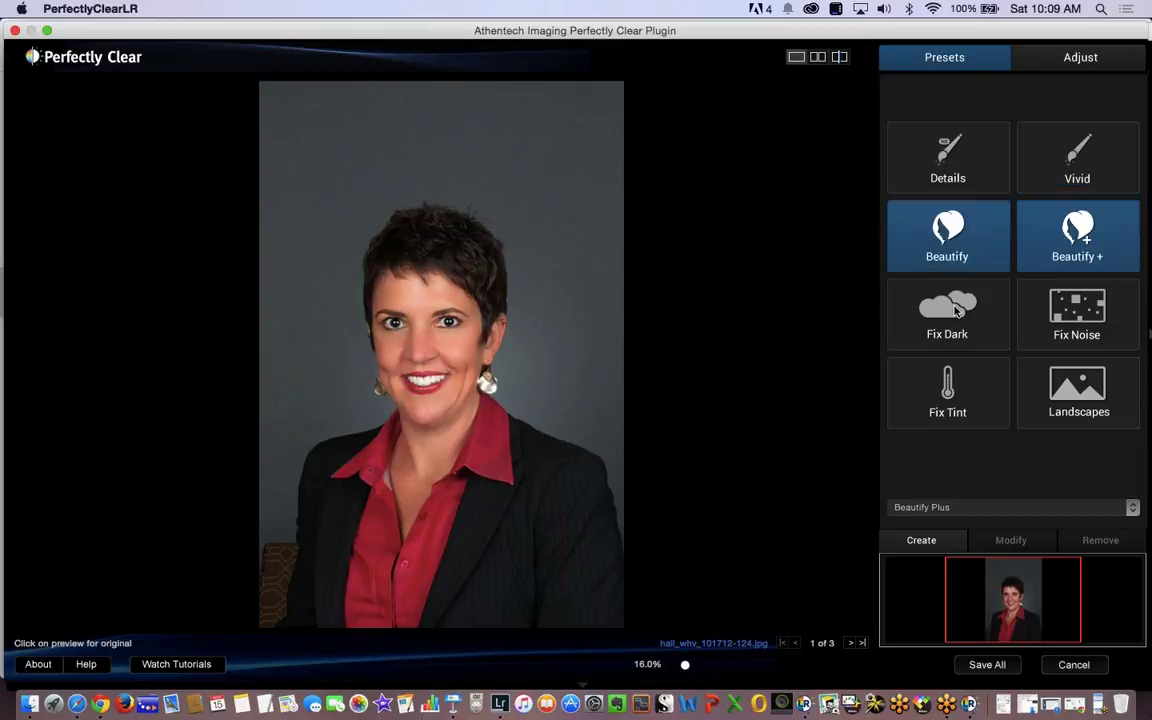
pyautogui.click(952, 322)
pyautogui.click(1076, 395)
pyautogui.click(959, 401)
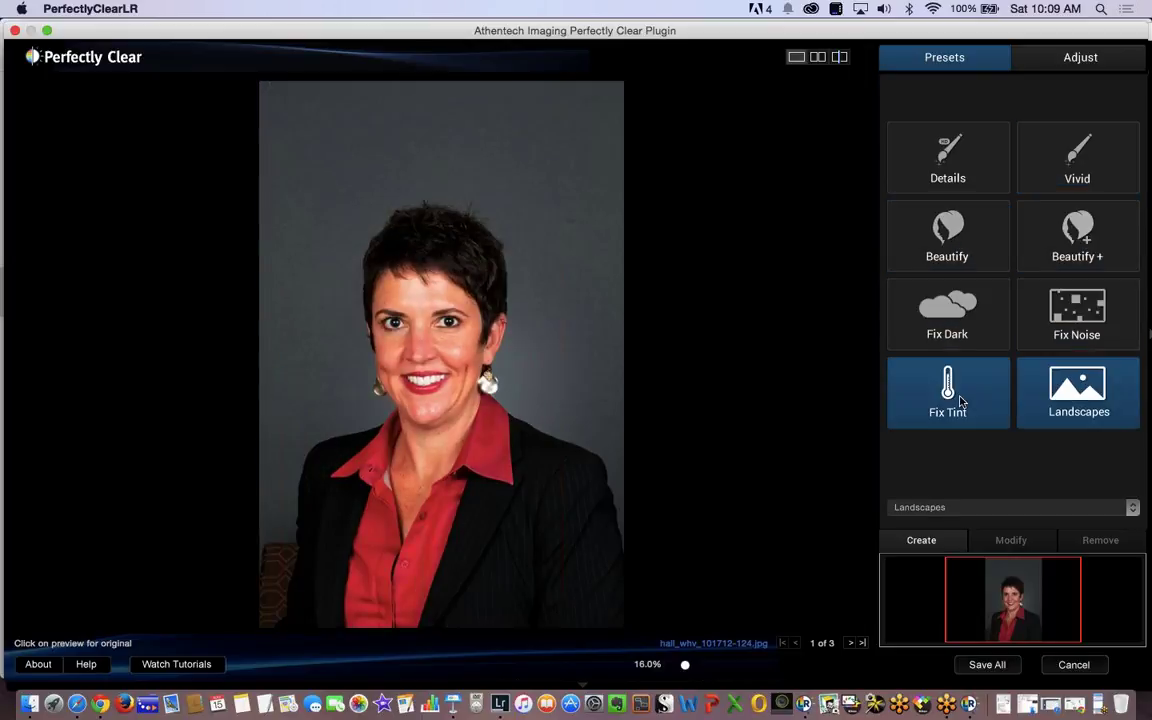
pyautogui.click(950, 158)
pyautogui.click(1078, 168)
pyautogui.click(1030, 240)
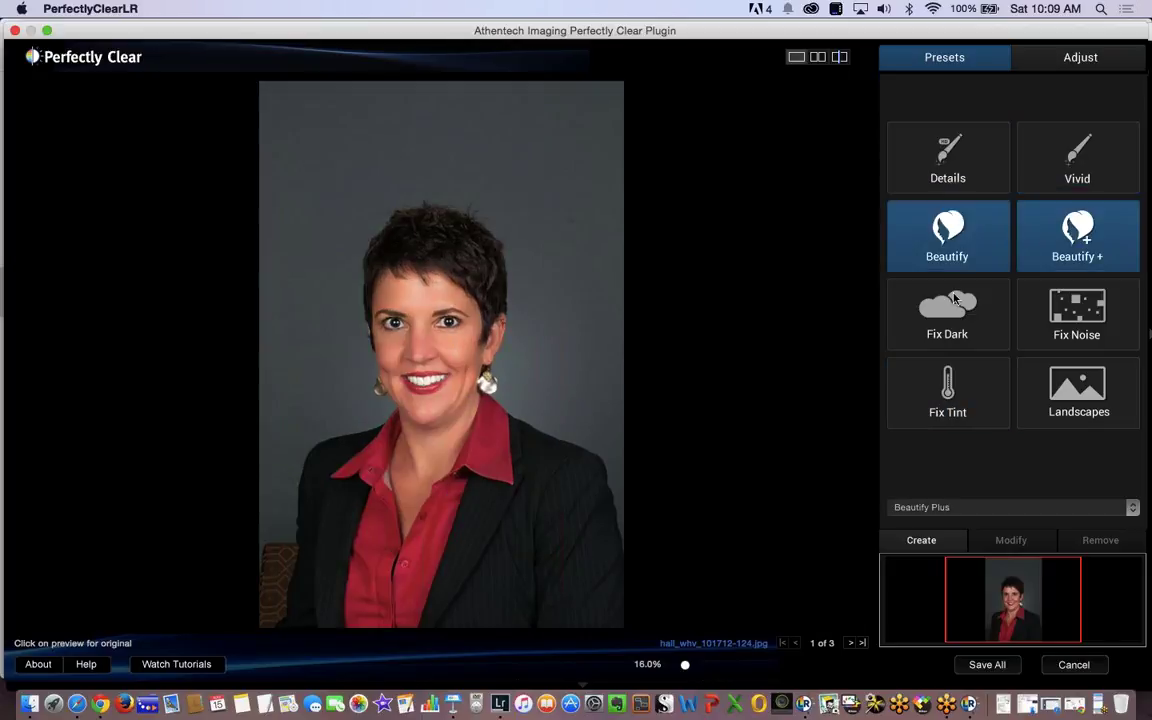
pyautogui.click(948, 235)
pyautogui.click(948, 312)
pyautogui.click(1075, 312)
pyautogui.click(1062, 418)
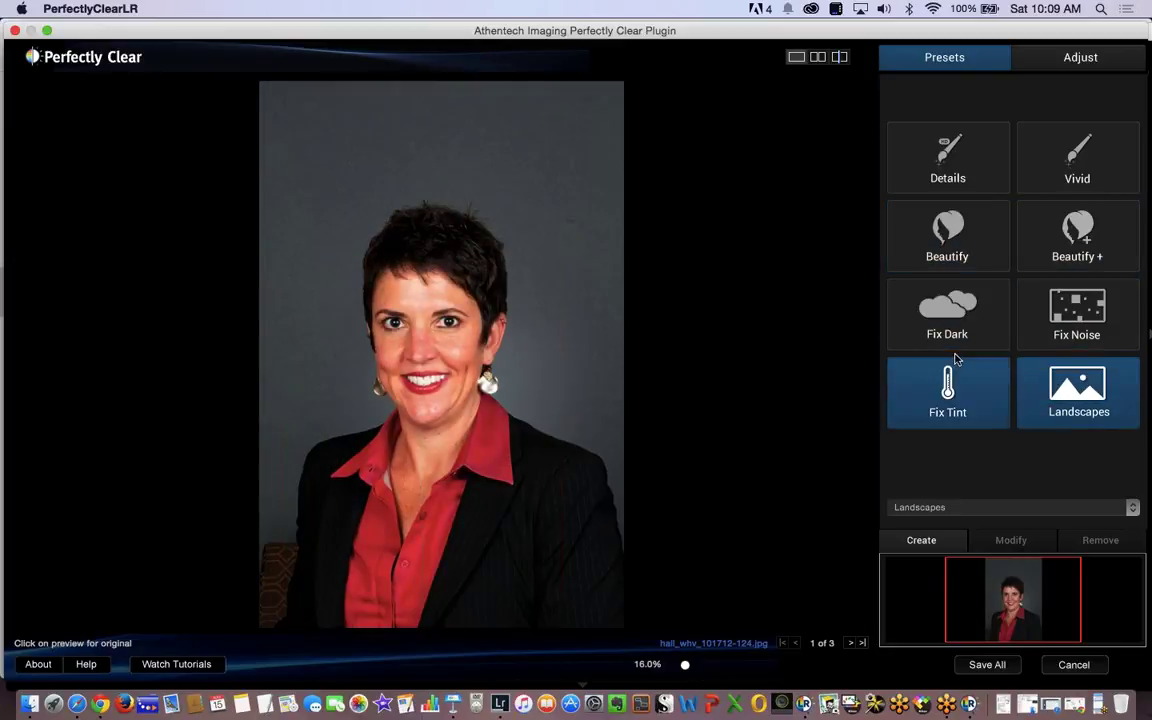
# Compare the Fix Tint, Details, Beautify+ and Fix Dark presets on the first portrait, ending with Fix Tint applied.
pyautogui.click(948, 390)
pyautogui.click(948, 235)
pyautogui.click(988, 160)
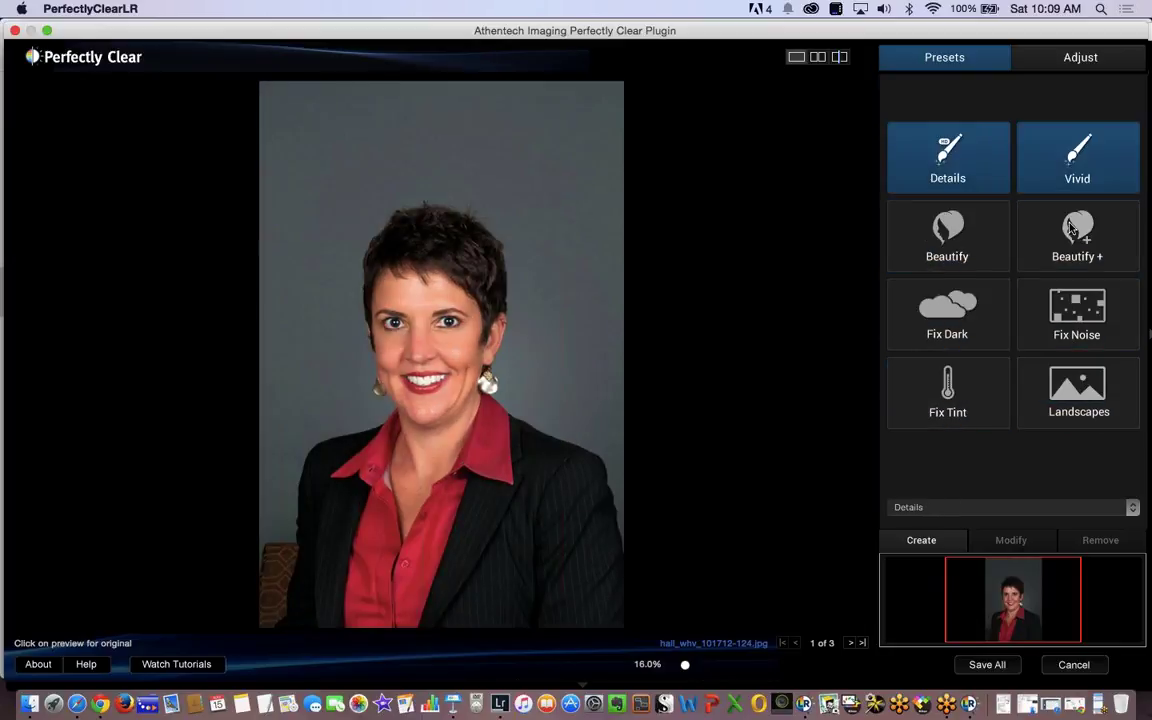
pyautogui.click(1078, 235)
pyautogui.click(948, 312)
pyautogui.click(948, 392)
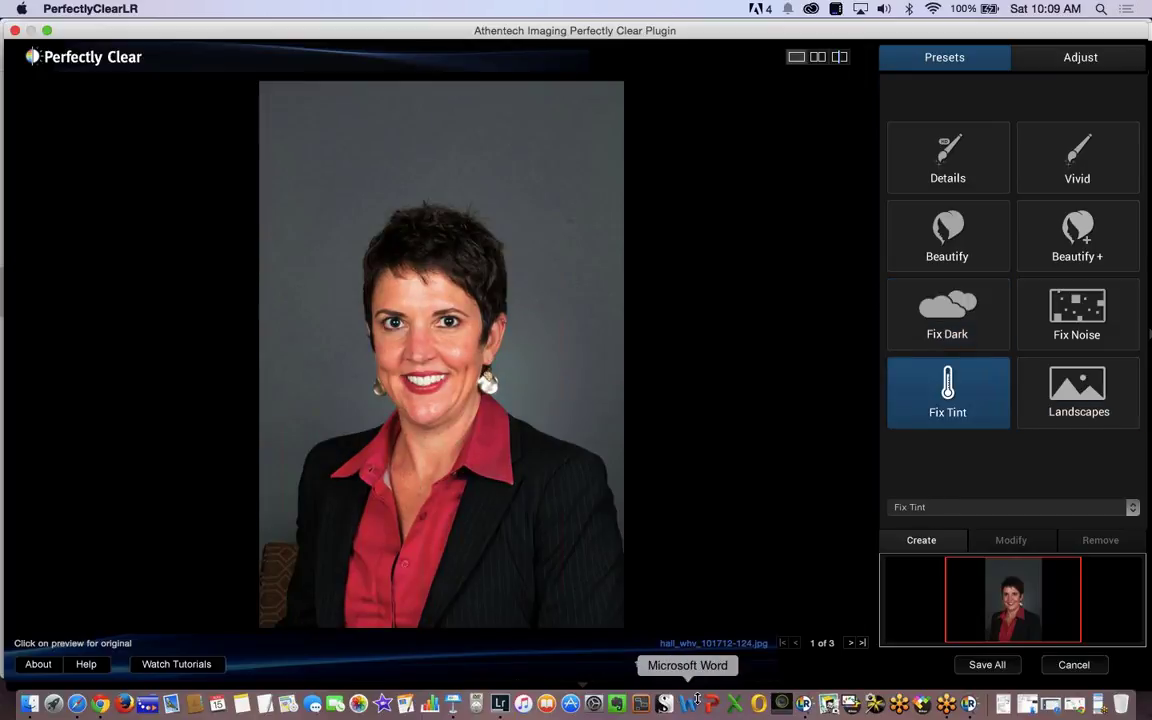
# Inspect the skin and facial detail of the portrait up close with the Fix Tint preset applied.
pyautogui.moveTo(684, 669); pyautogui.dragTo(751, 665)
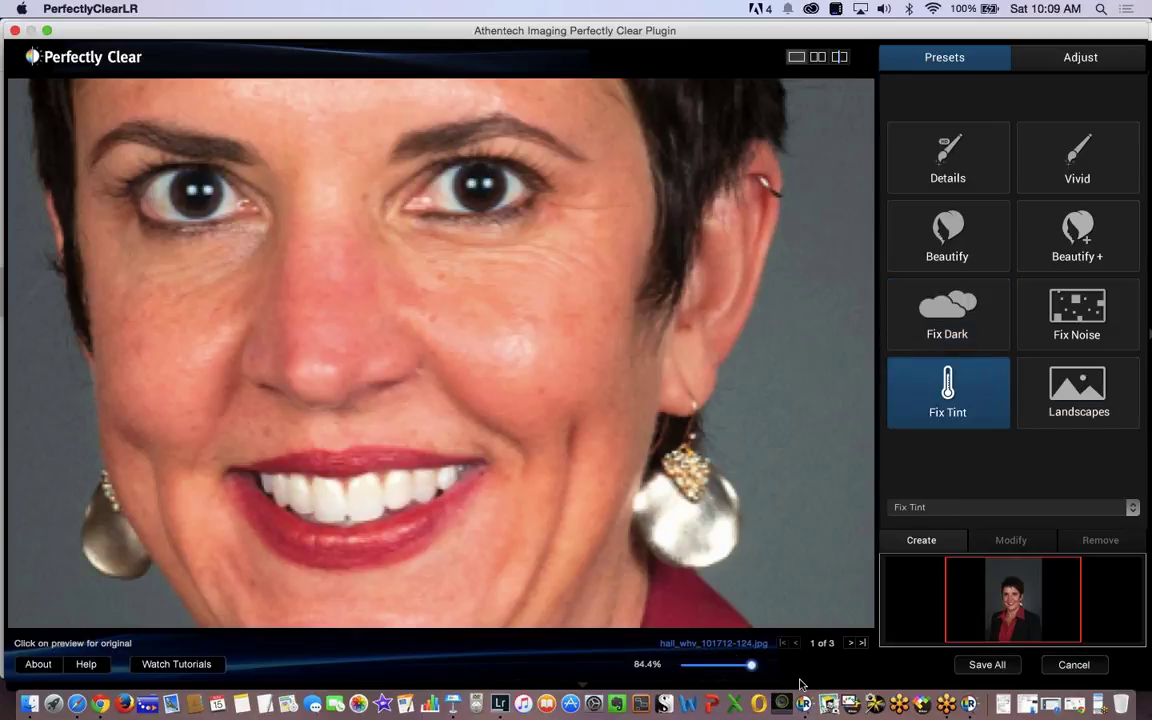
pyautogui.click(806, 668)
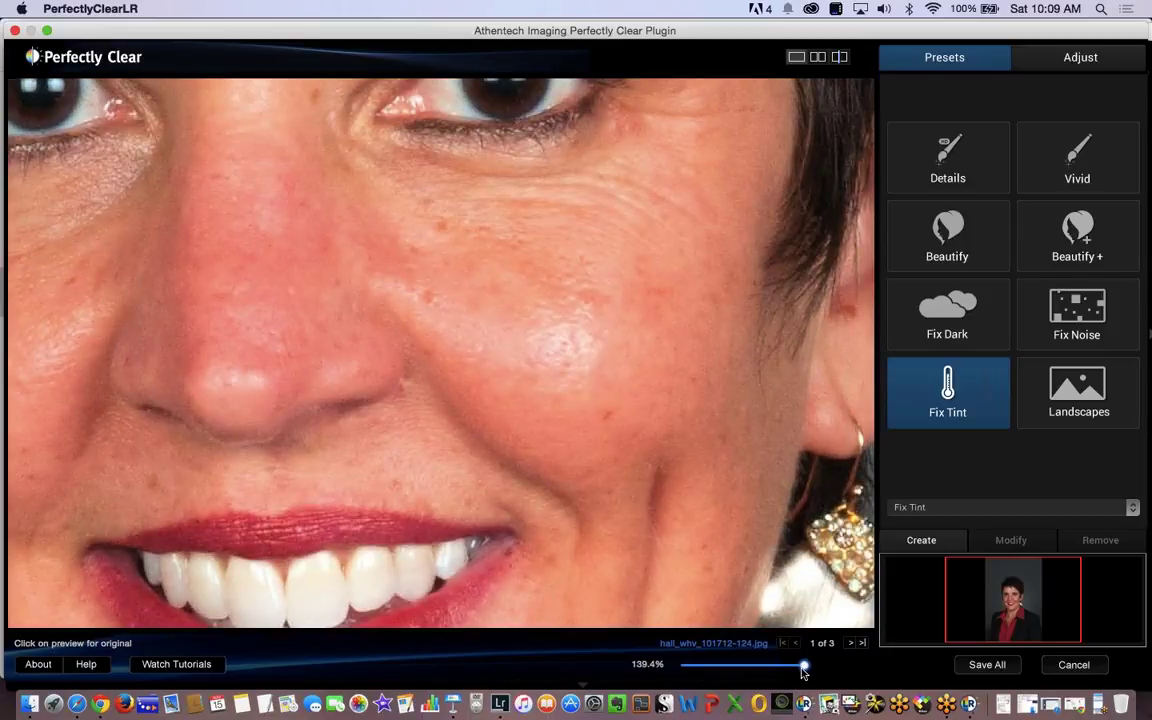
pyautogui.moveTo(766, 668); pyautogui.dragTo(702, 665)
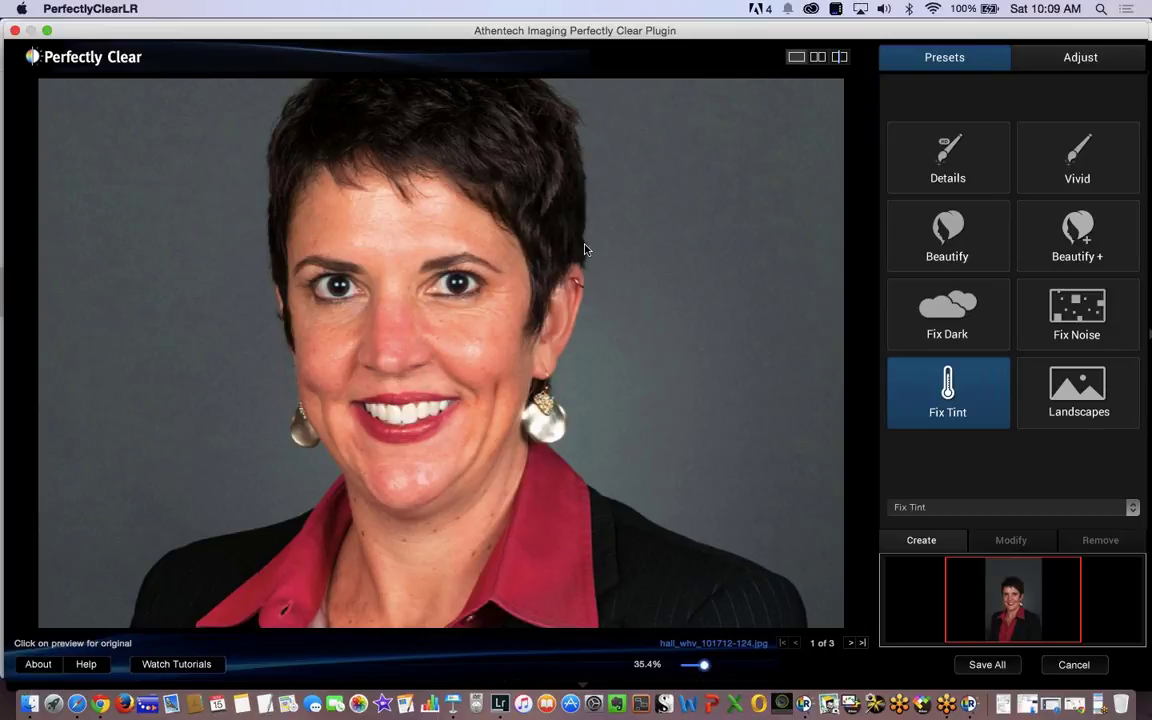
pyautogui.moveTo(585, 250)
pyautogui.mouseDown()
pyautogui.moveTo(595, 267)
pyautogui.moveTo(581, 270)
pyautogui.moveTo(598, 270)
pyautogui.mouseUp()
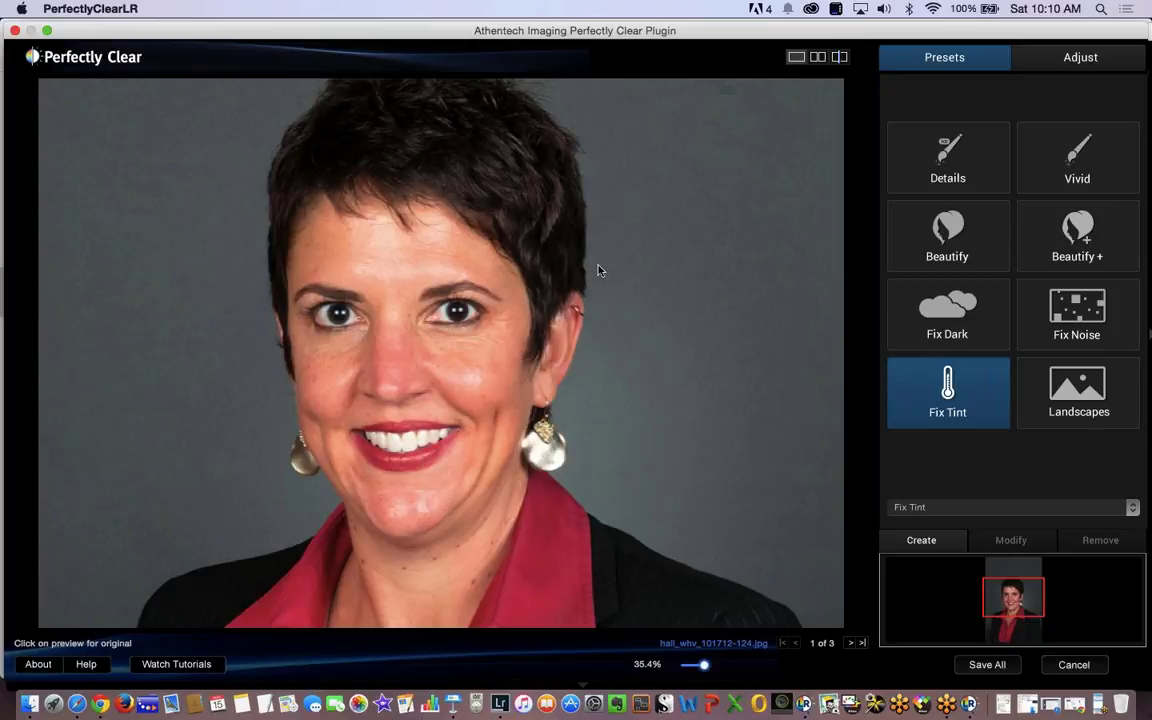
# Compare the original and corrected portrait side by side and in a split view, sweeping the divider to reveal the full correction.
pyautogui.click(816, 58)
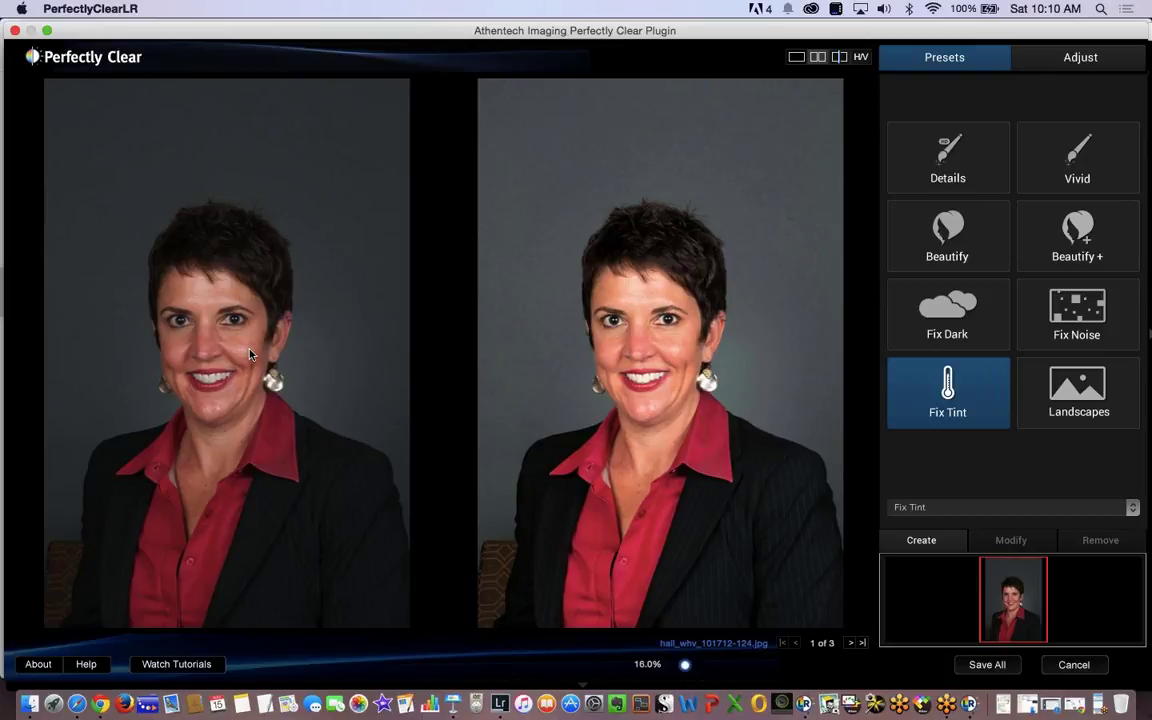
pyautogui.click(839, 57)
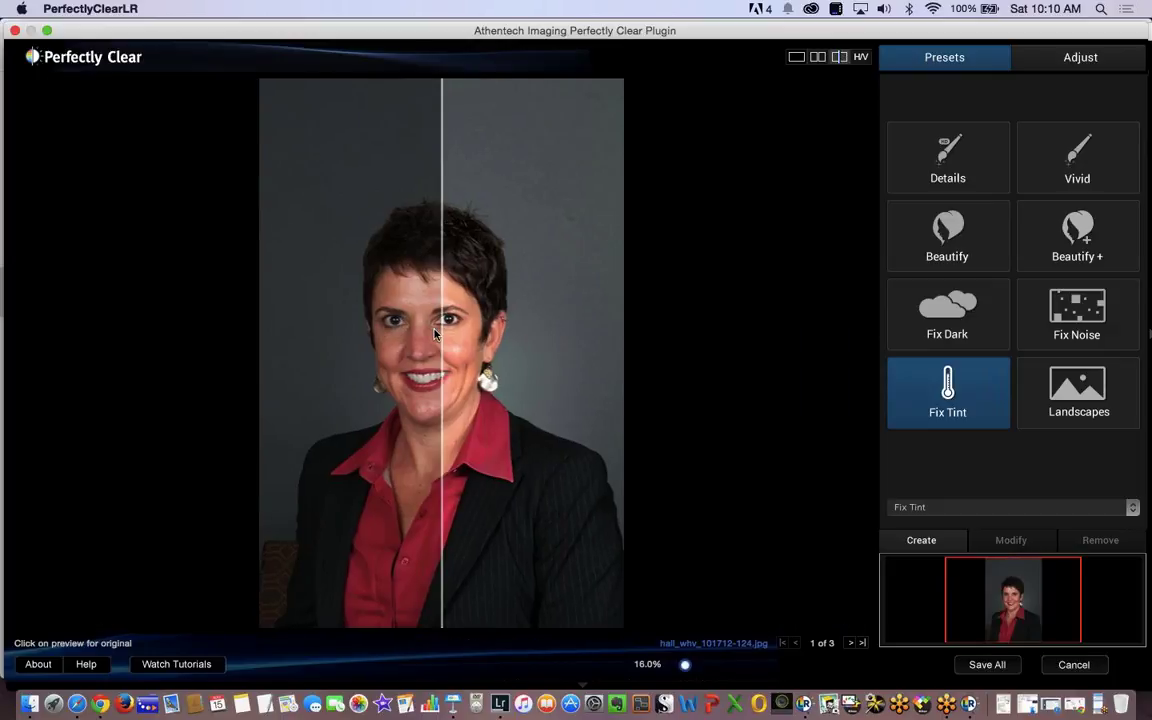
pyautogui.moveTo(445, 333); pyautogui.dragTo(250, 347)
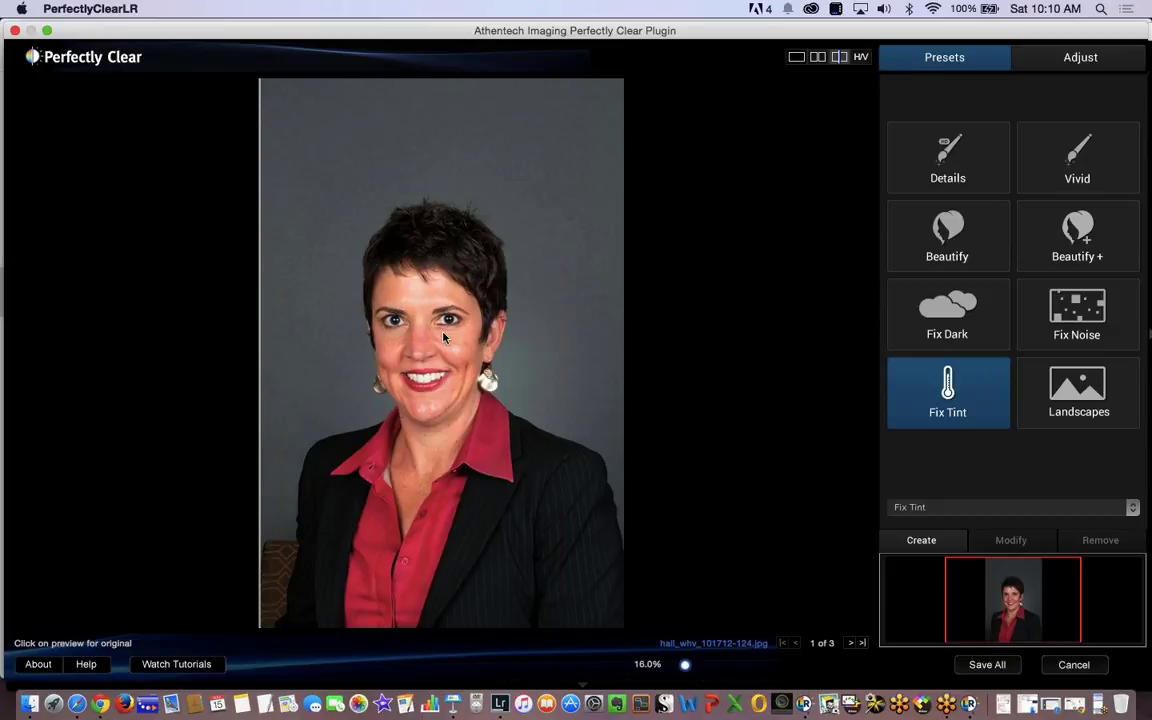
# Switch to Lightroom and lower the second portrait's Highlights to -57 in the Develop module.
pyautogui.click(499, 706)
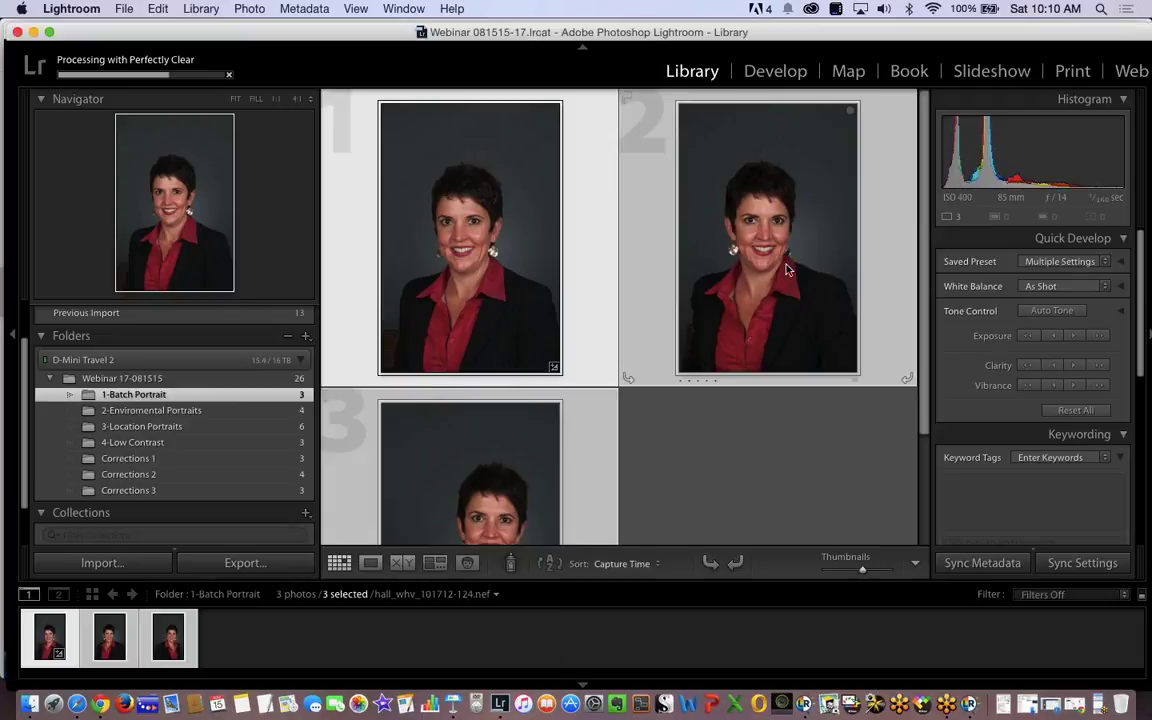
pyautogui.click(778, 72)
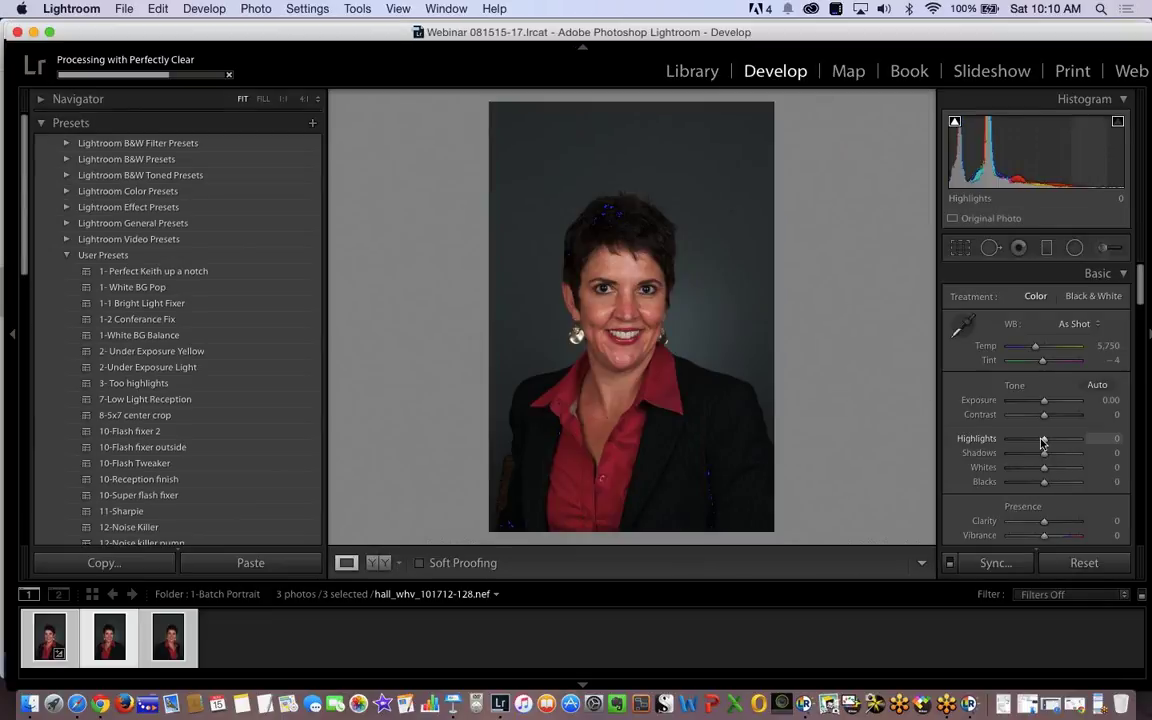
pyautogui.moveTo(1043, 441); pyautogui.dragTo(1015, 441)
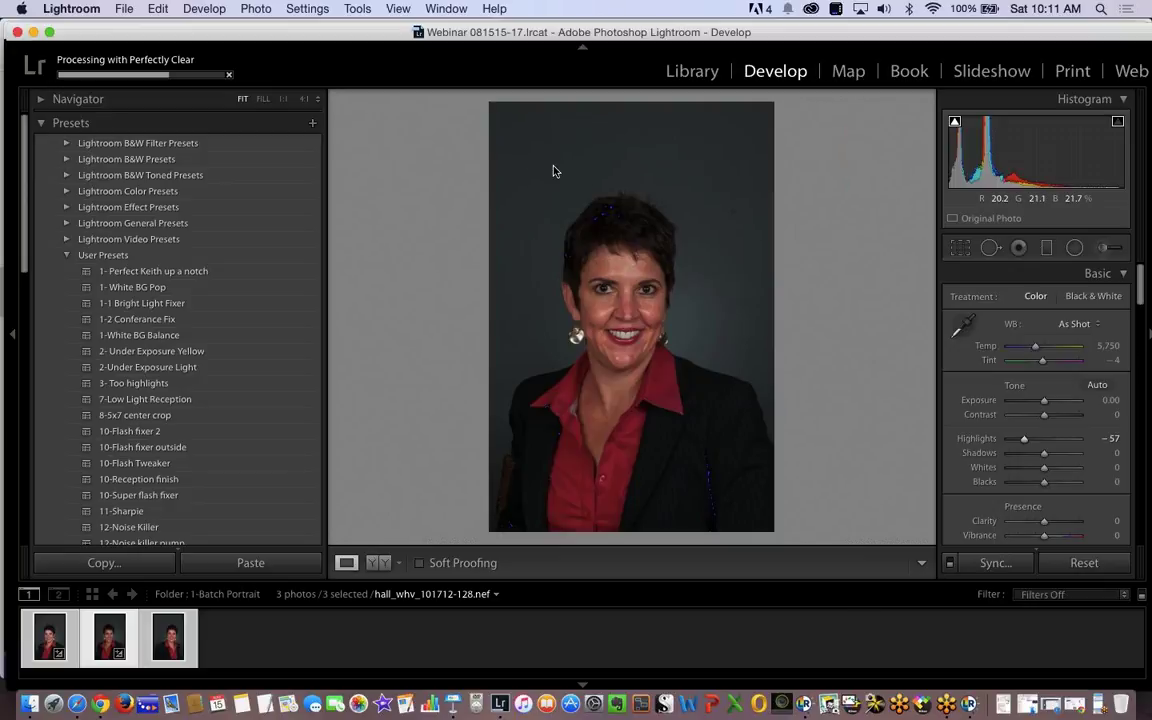
# Switch back to the Perfectly Clear plugin window.
pyautogui.hotkey('ctrl', 'Up')
pyautogui.click(530, 290)
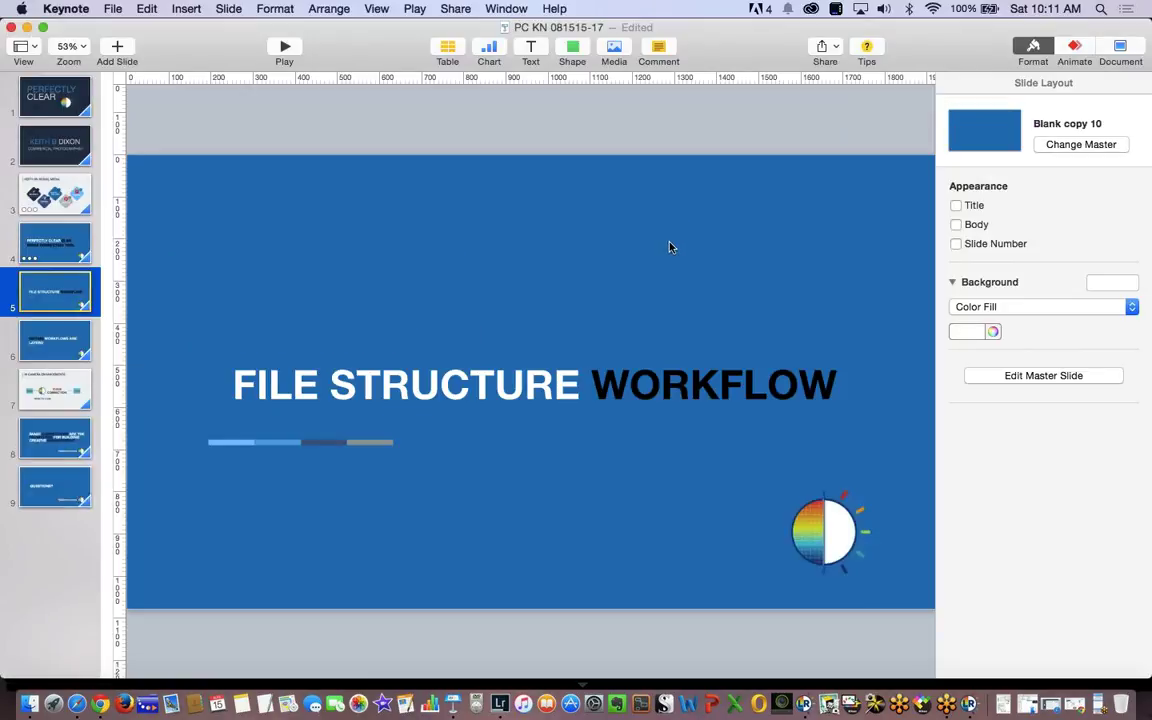
pyautogui.press('super+Tab')
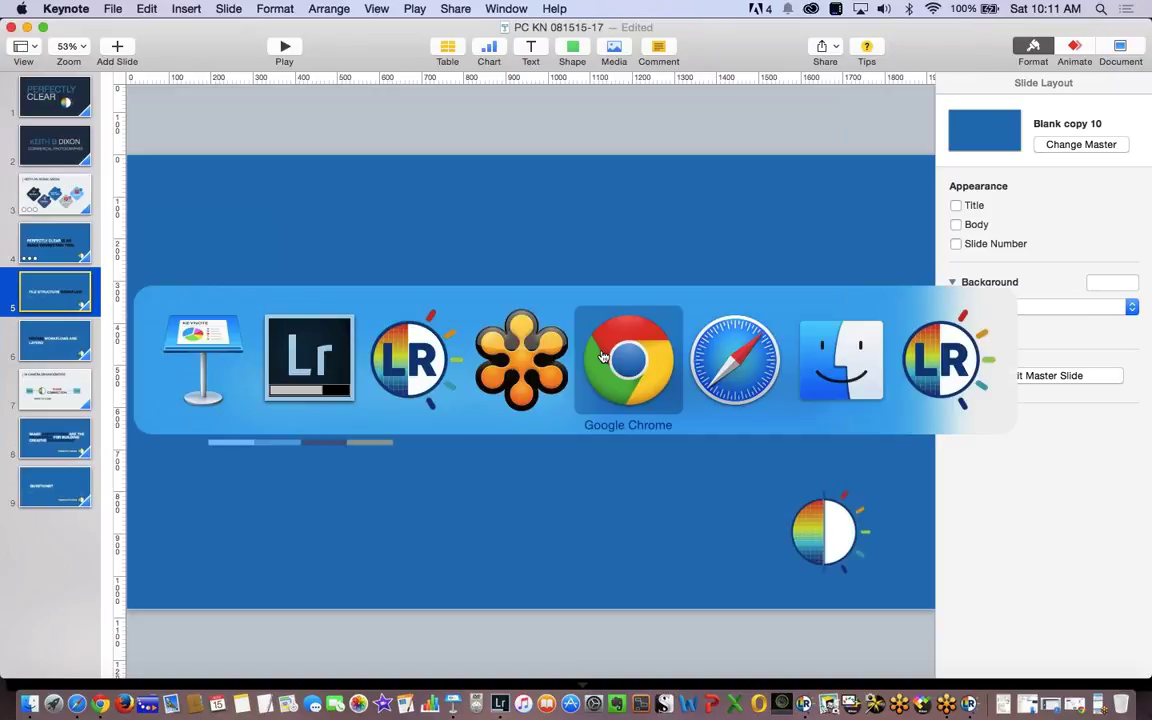
pyautogui.click(415, 355)
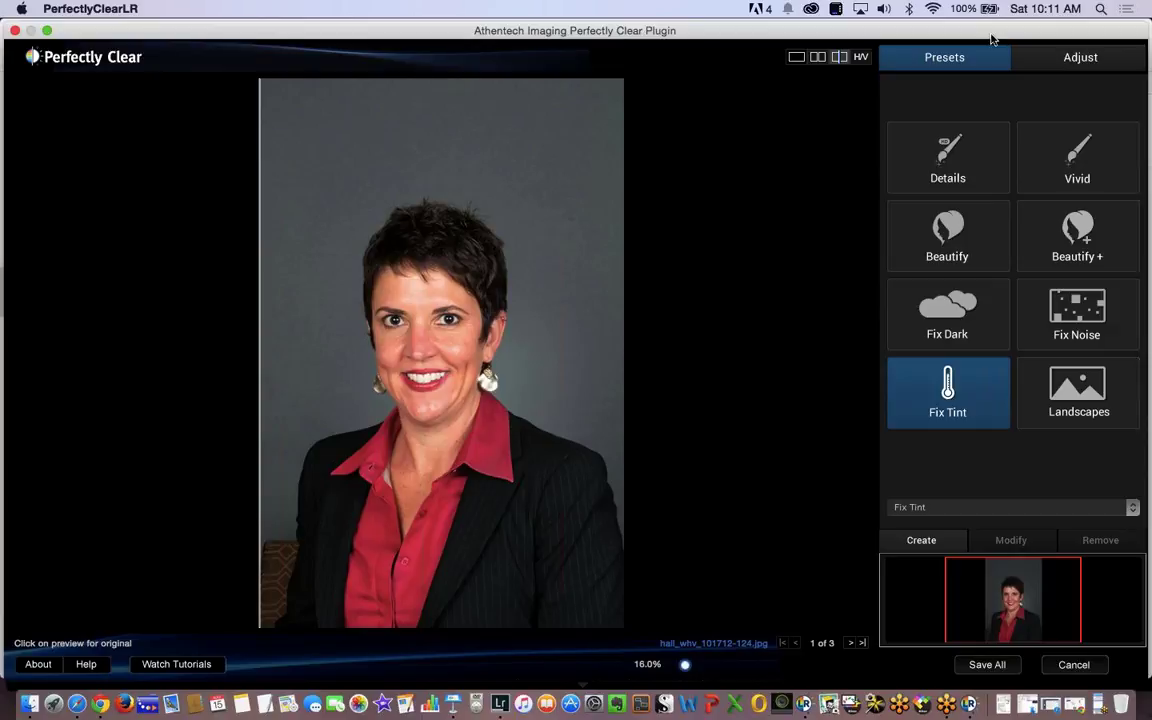
# Review the Fix Tint preset's manual adjustments and enable Perfectly Smooth at 50.
pyautogui.click(1062, 57)
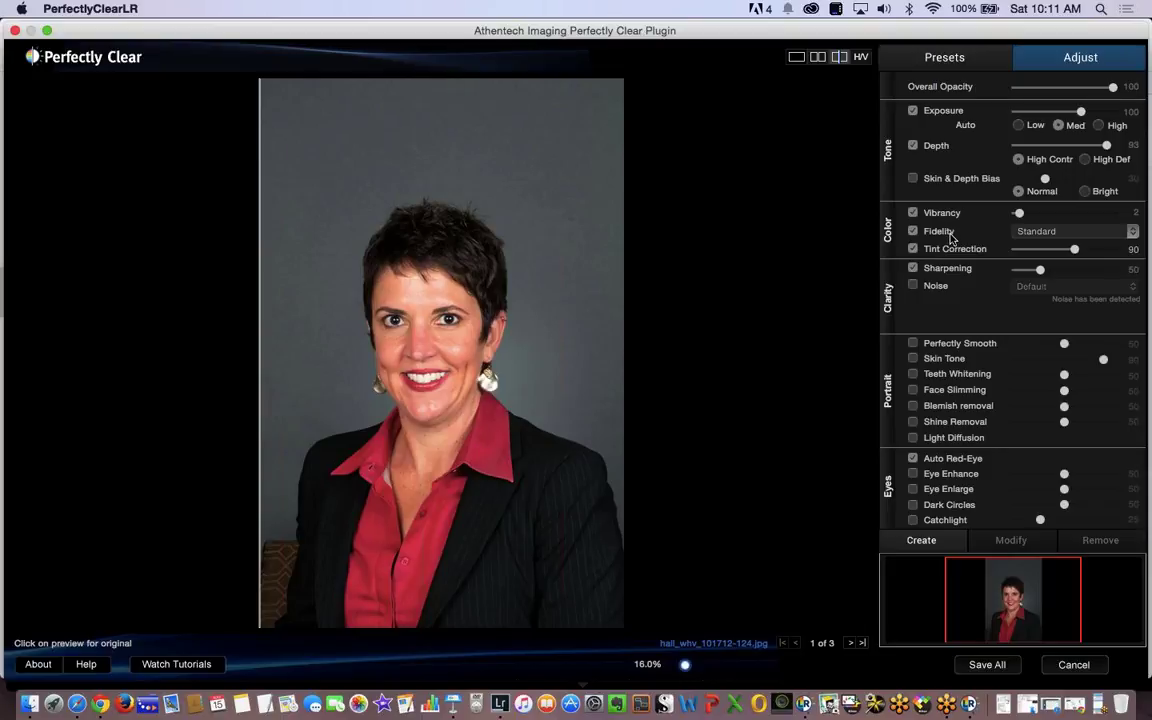
pyautogui.moveTo(940, 236)
pyautogui.click(945, 344)
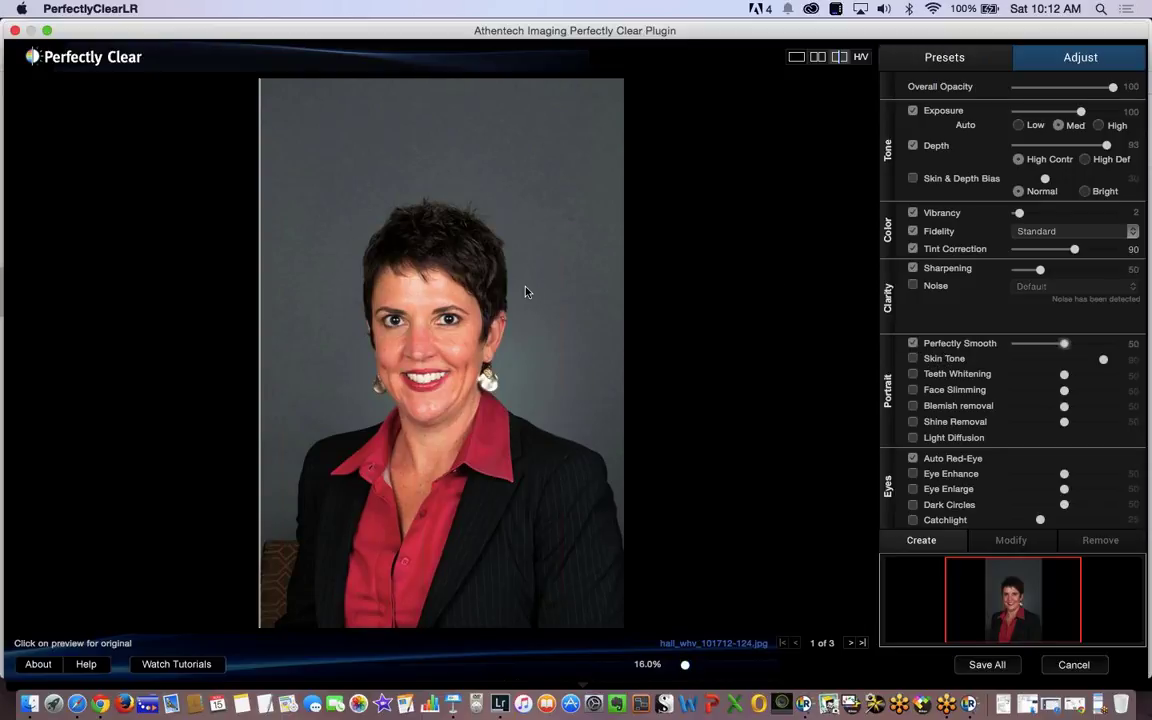
# Preview the Beautify preset on the portrait and compare it with the original in the single-image view.
pyautogui.click(944, 57)
pyautogui.click(950, 250)
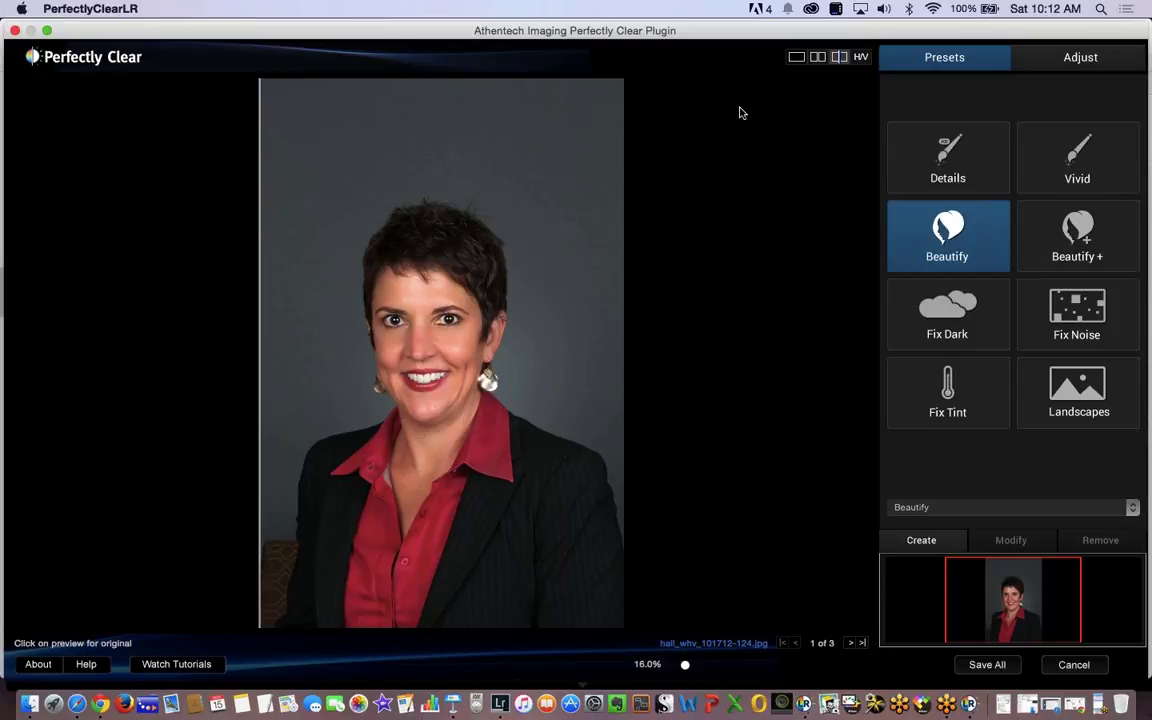
pyautogui.click(455, 293)
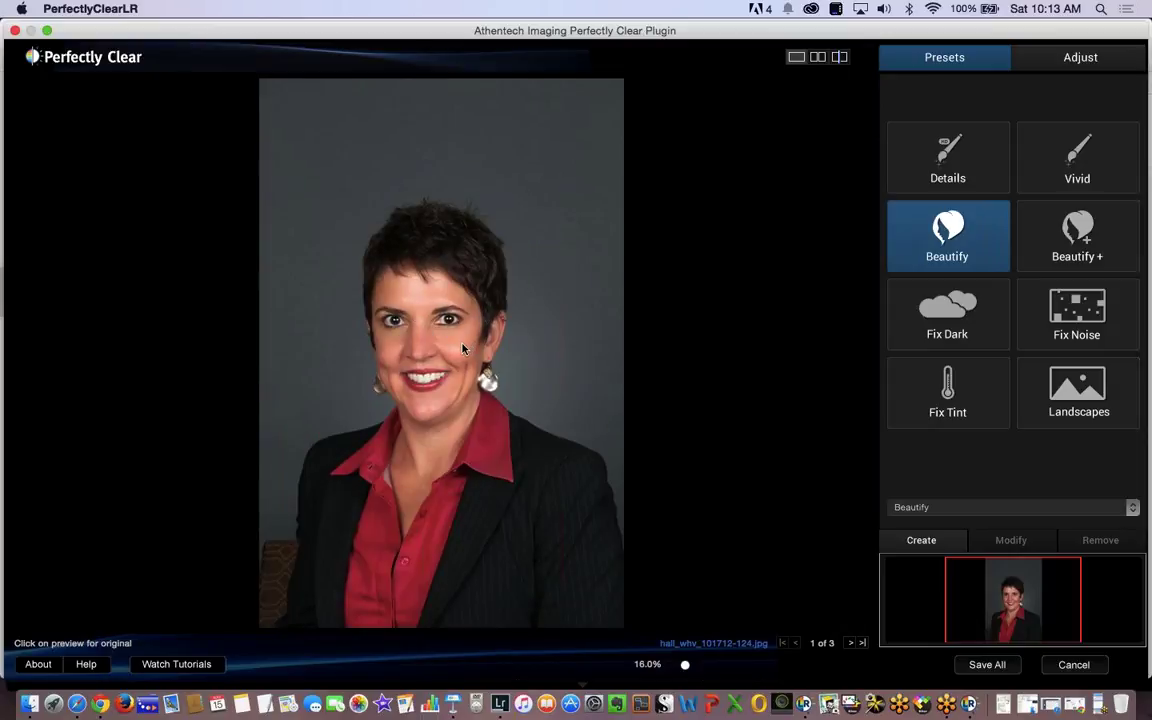
# Preview the Beautify+ preset and examine its effect on the face and neck up close.
pyautogui.click(1038, 250)
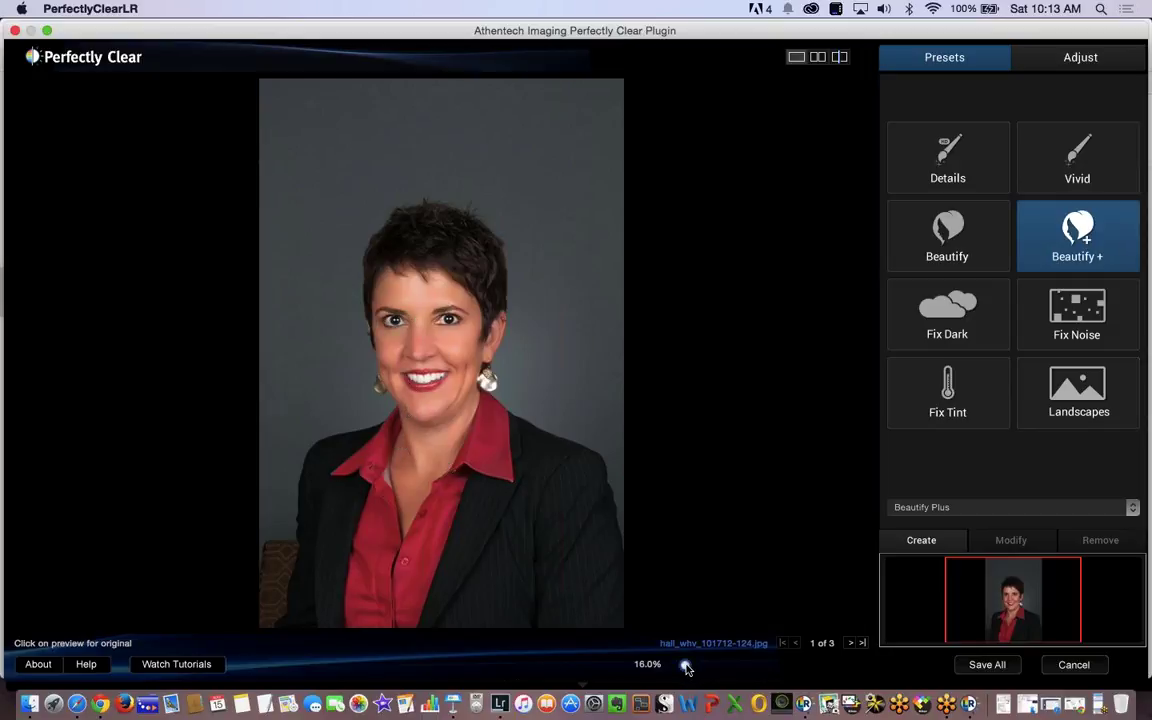
pyautogui.moveTo(686, 668); pyautogui.dragTo(745, 668)
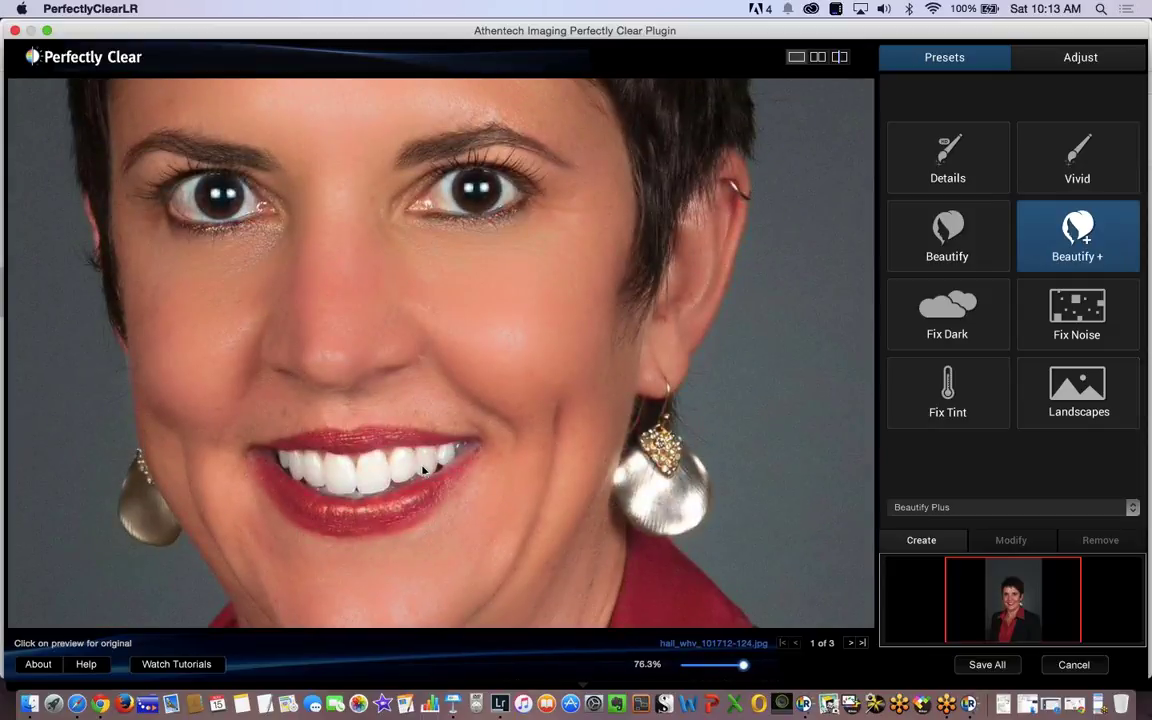
pyautogui.scroll(-10, 424, 470)
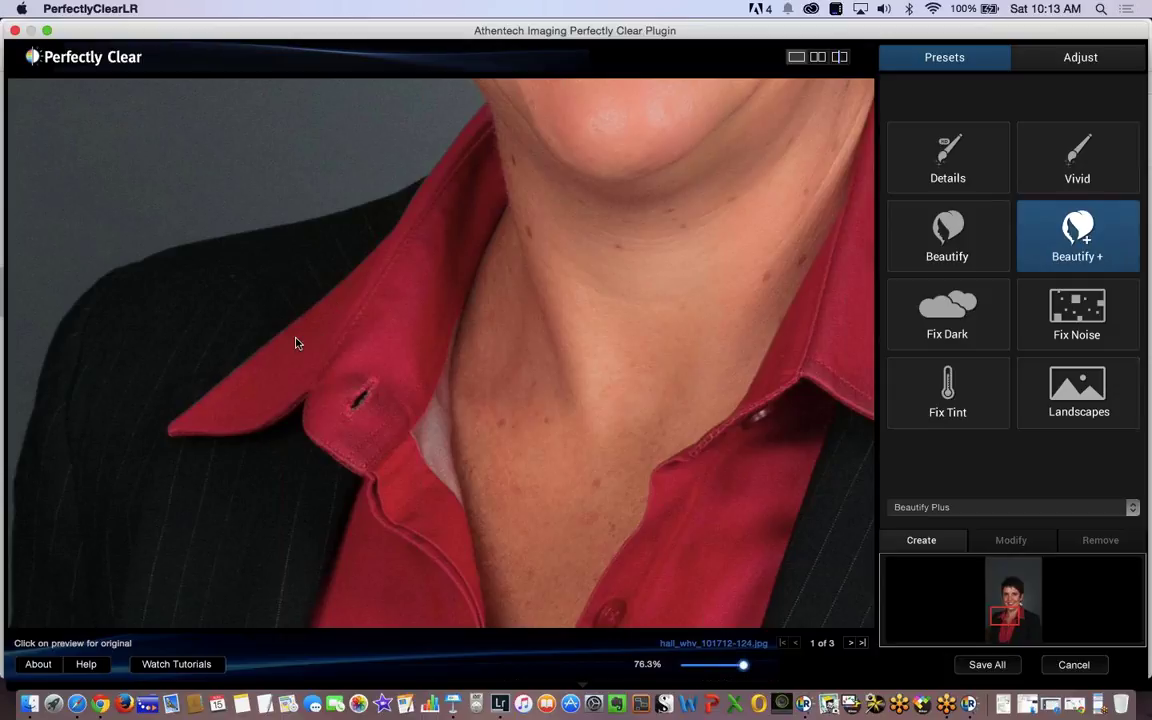
# Reapply the Beautify preset and inspect the face and neck up close against the original.
pyautogui.click(937, 250)
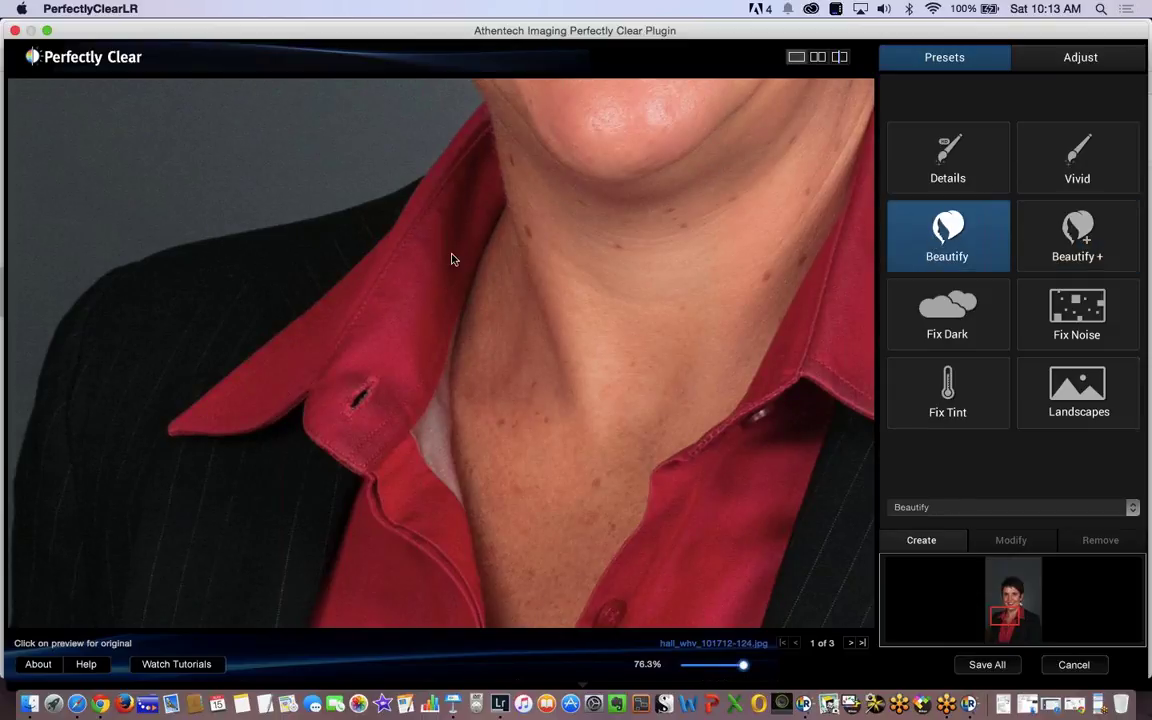
pyautogui.moveTo(453, 257); pyautogui.dragTo(342, 600)
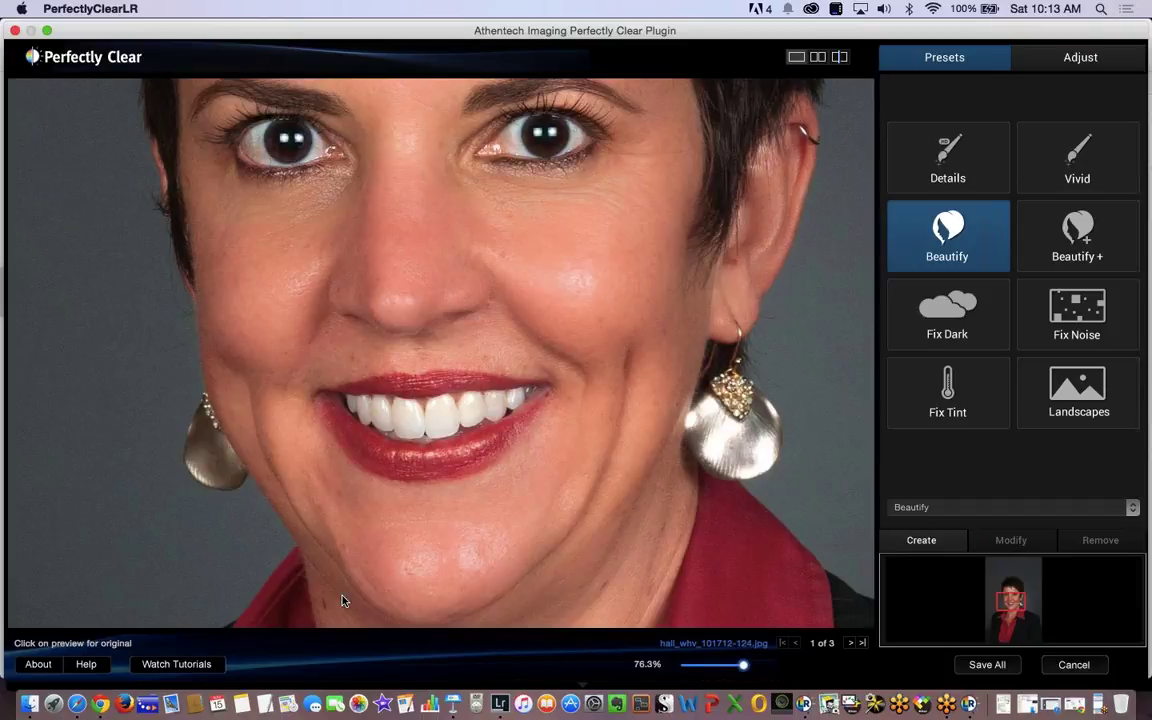
pyautogui.moveTo(507, 257); pyautogui.dragTo(522, 445)
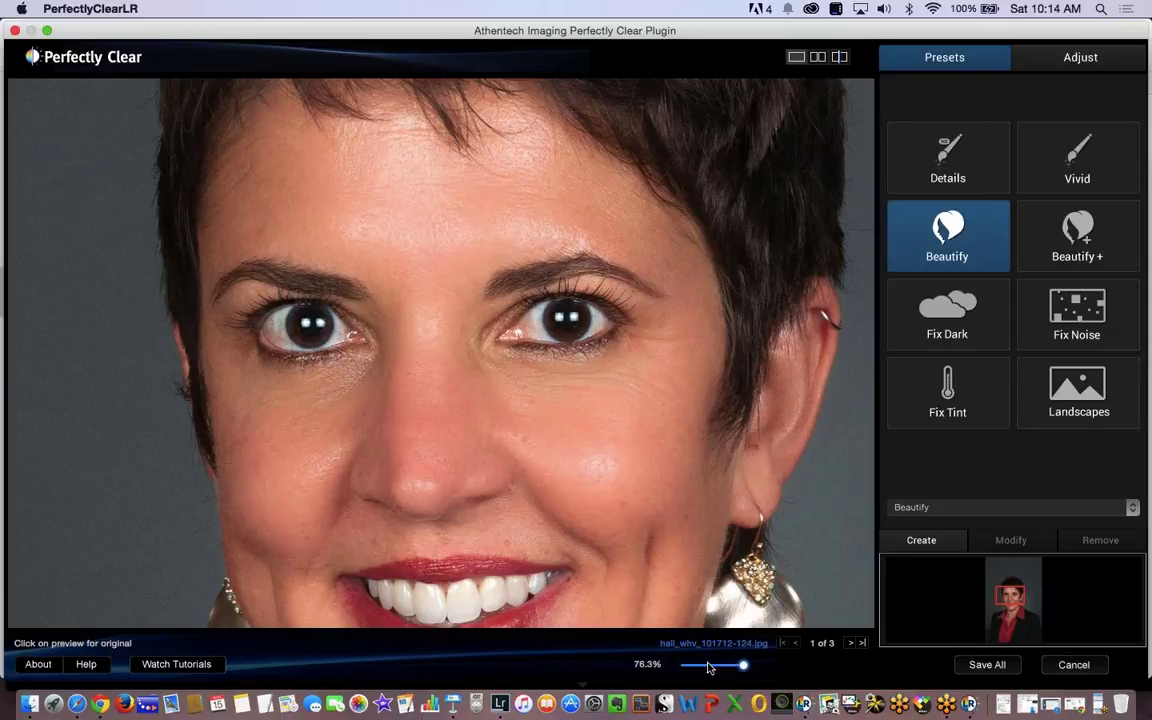
pyautogui.moveTo(737, 668); pyautogui.dragTo(728, 670)
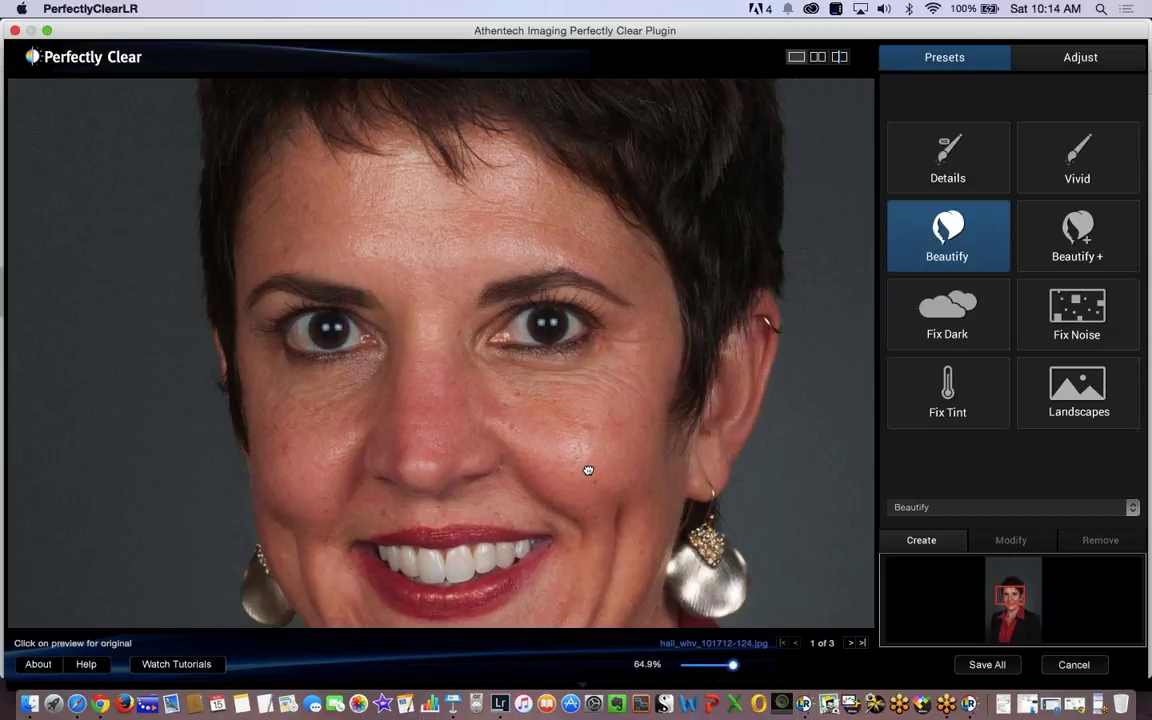
pyautogui.moveTo(588, 470); pyautogui.dragTo(591, 406)
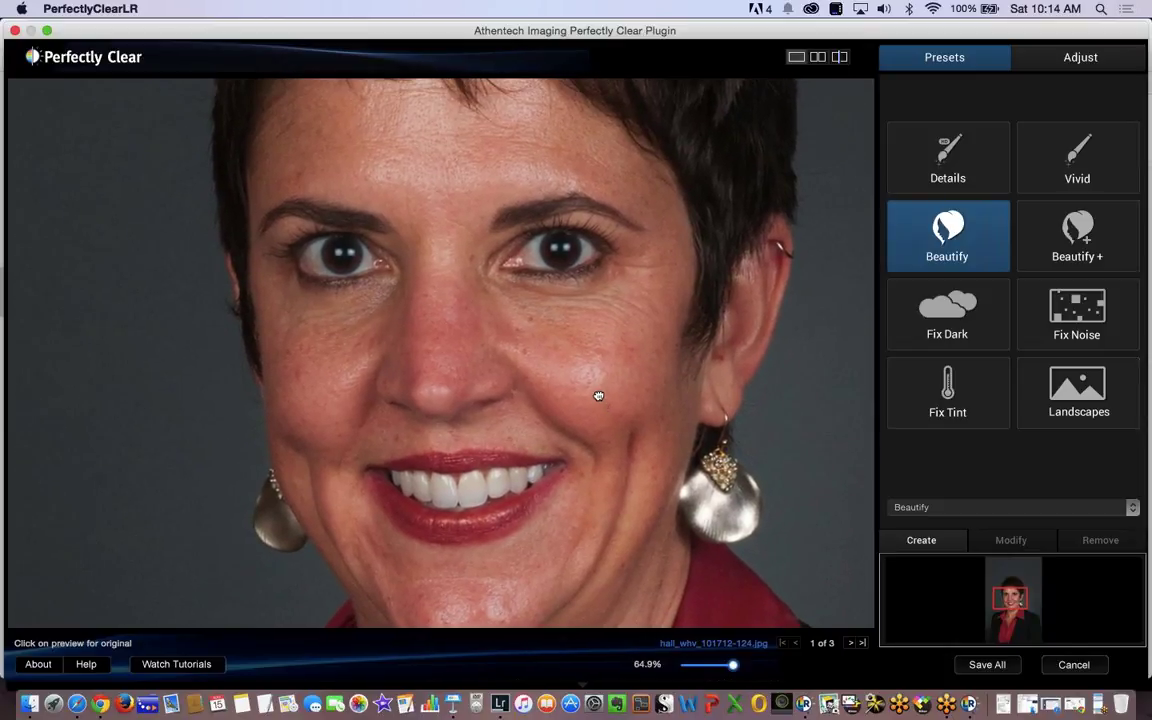
pyautogui.click(589, 398)
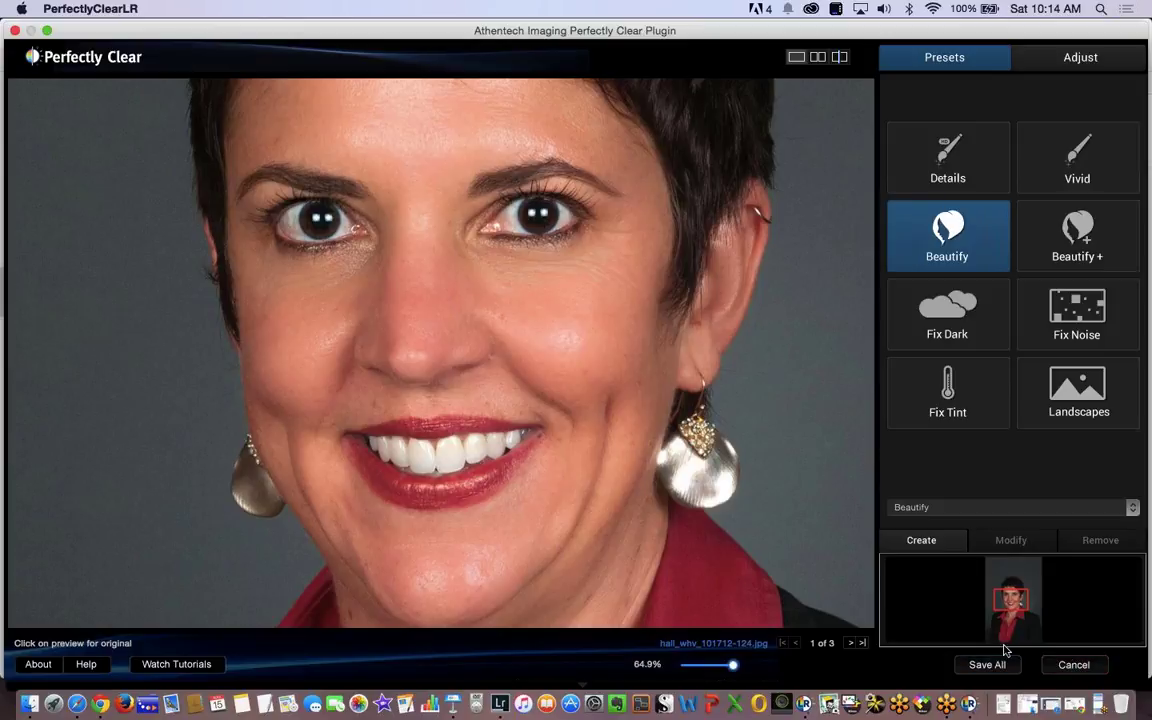
pyautogui.click(706, 665)
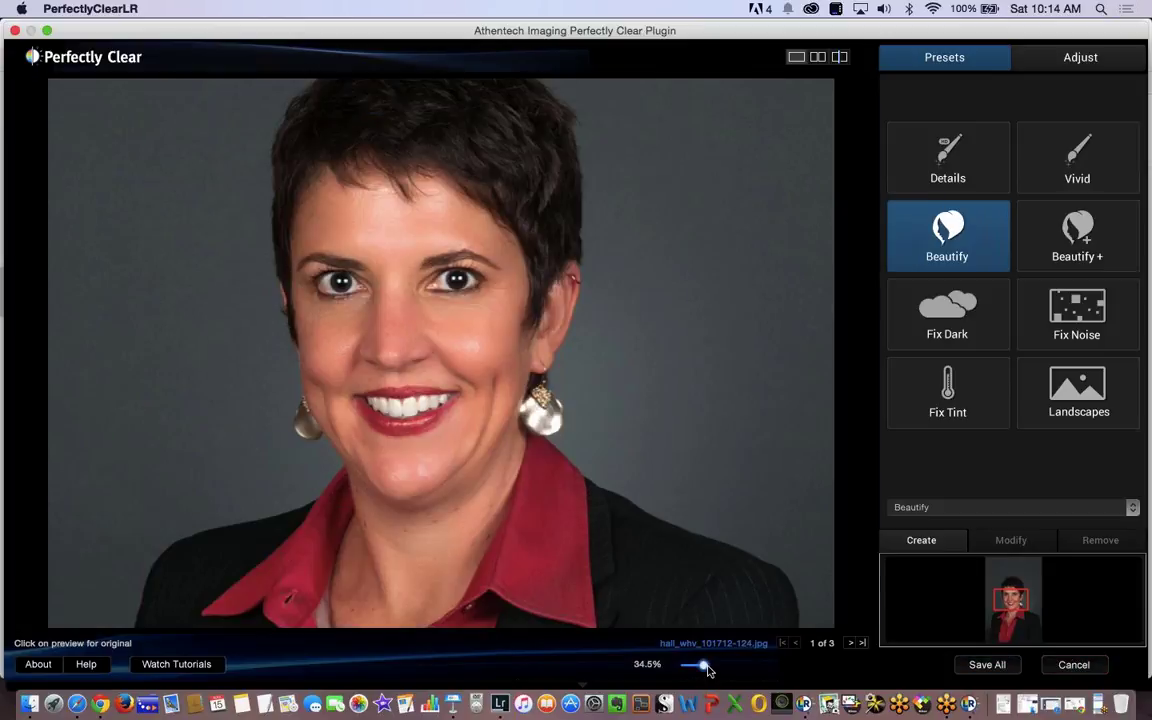
pyautogui.click(710, 665)
# Enable Eye Enlarge in the manual adjustments and set it to 93.
pyautogui.click(1064, 57)
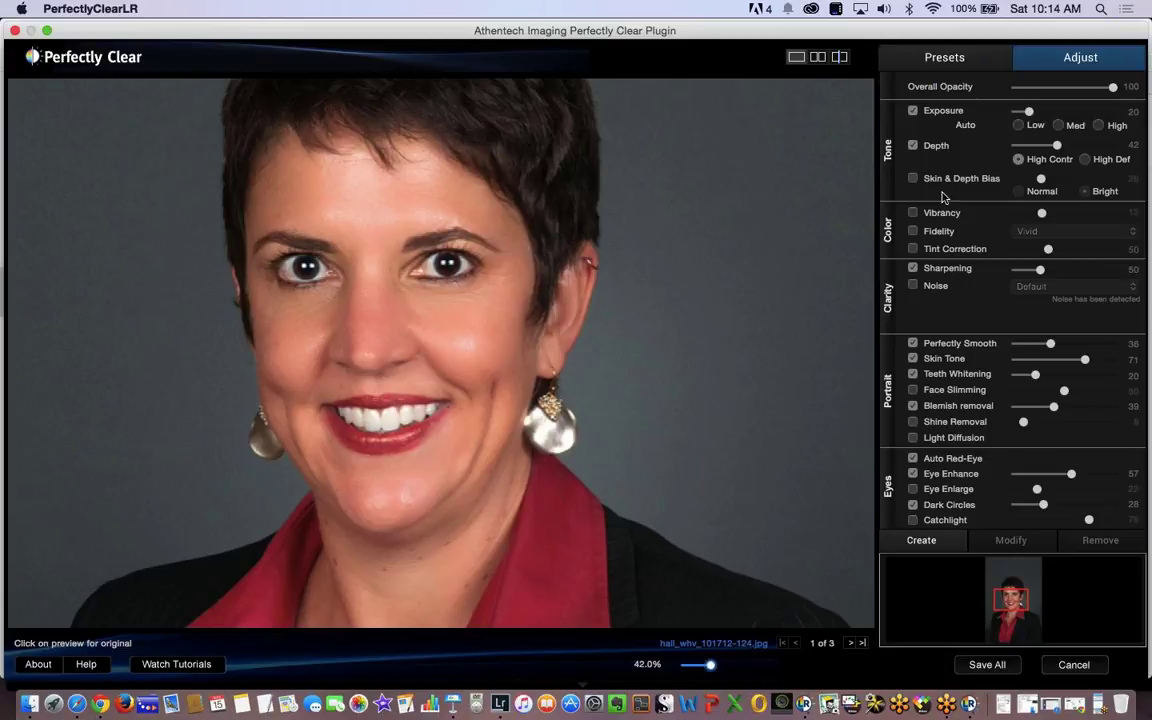
pyautogui.click(912, 488)
pyautogui.moveTo(1037, 489); pyautogui.dragTo(1107, 489)
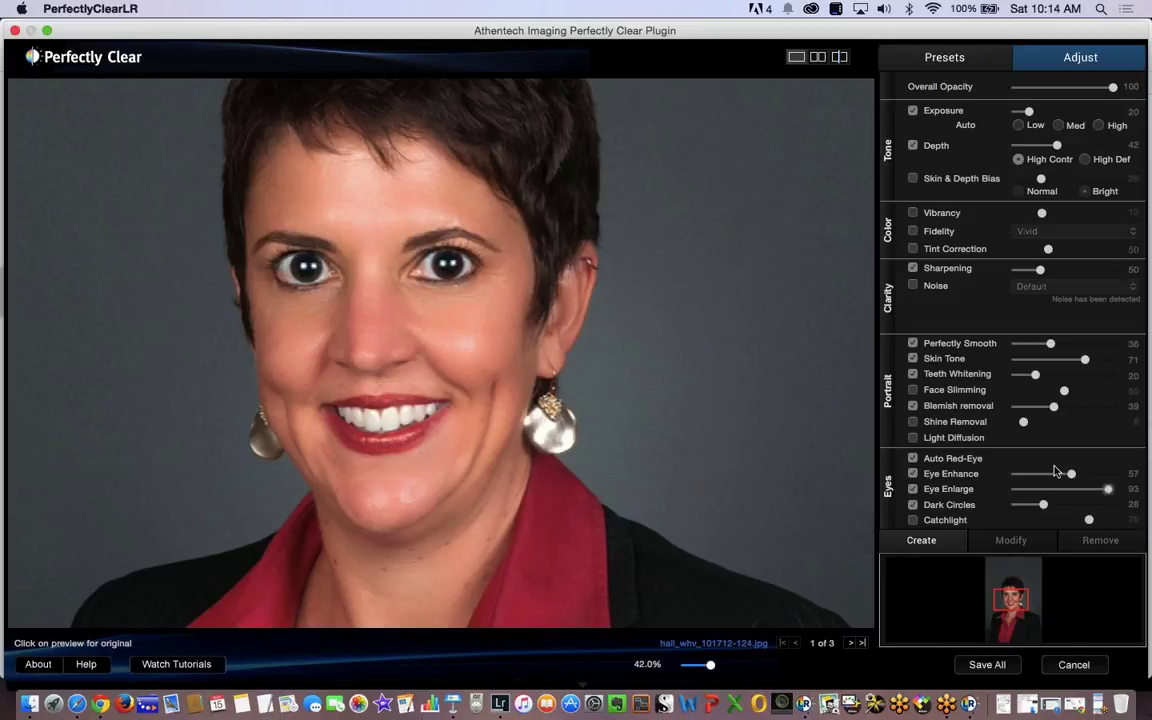
# Finish the plugin batch by saving all the portraits, and open the Corrections 1 folder in Lightroom's Library.
pyautogui.click(845, 645)
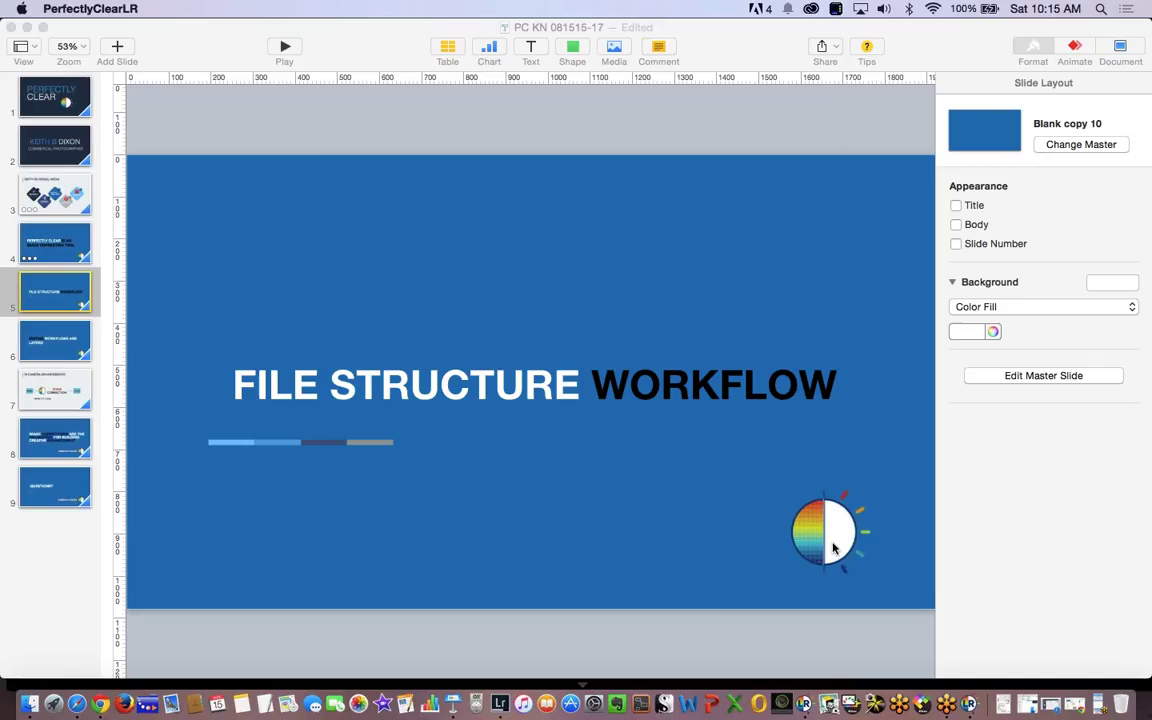
pyautogui.hotkey('ctrl', 'Up')
pyautogui.click(199, 410)
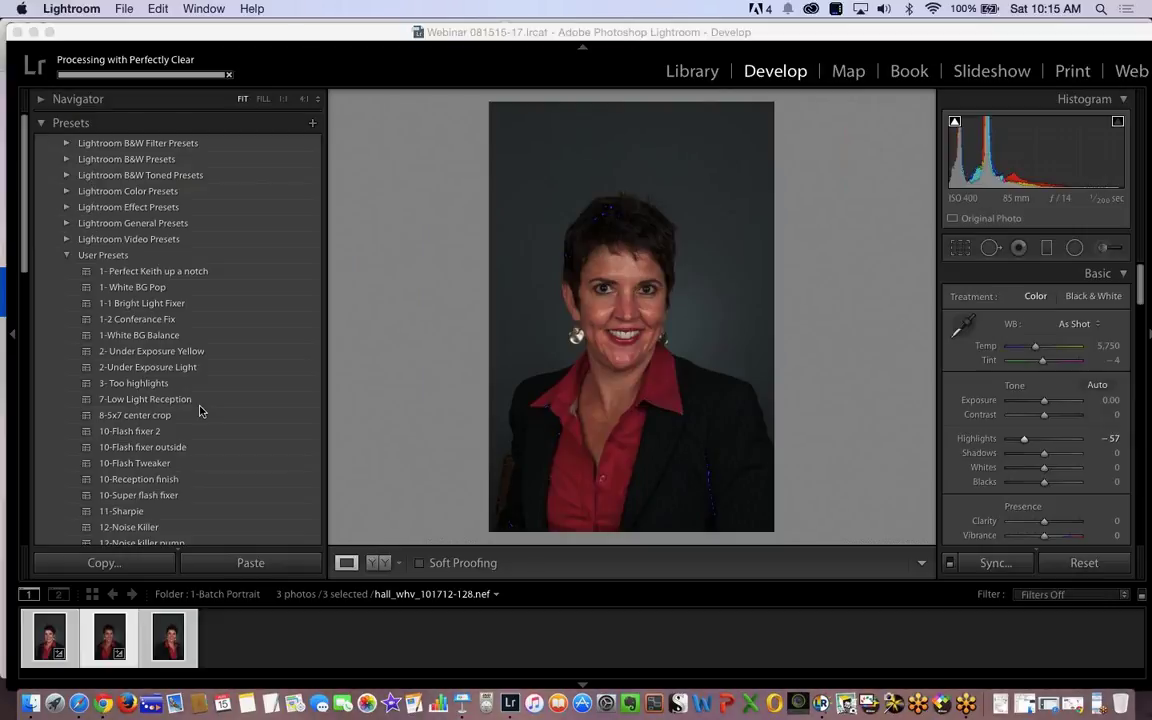
pyautogui.click(686, 77)
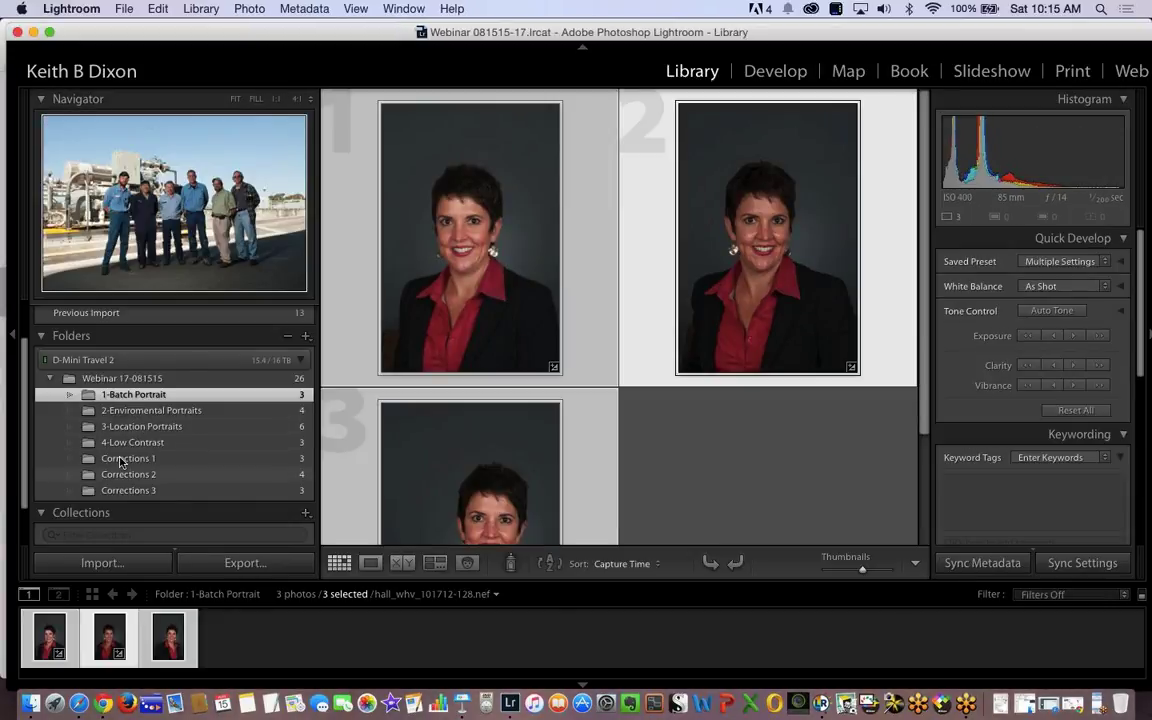
pyautogui.click(128, 458)
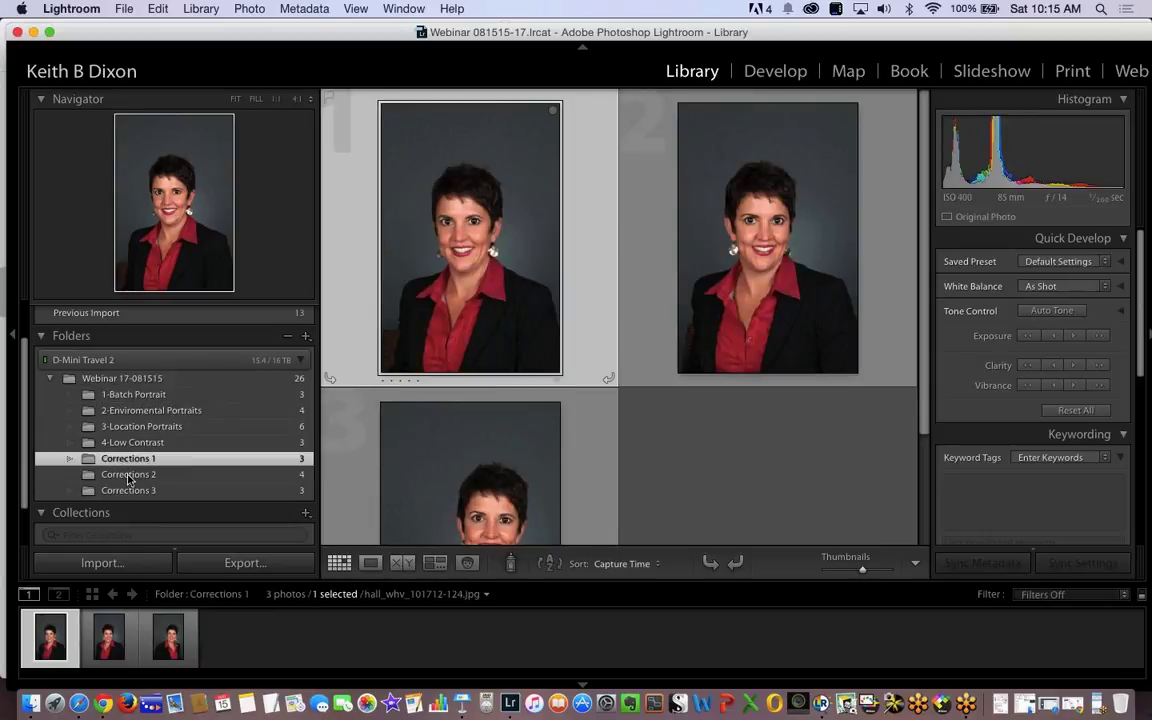
# Compare the three corrected portraits side by side in an enlarged Survey view, and restore the hidden side panels.
pyautogui.click(432, 565)
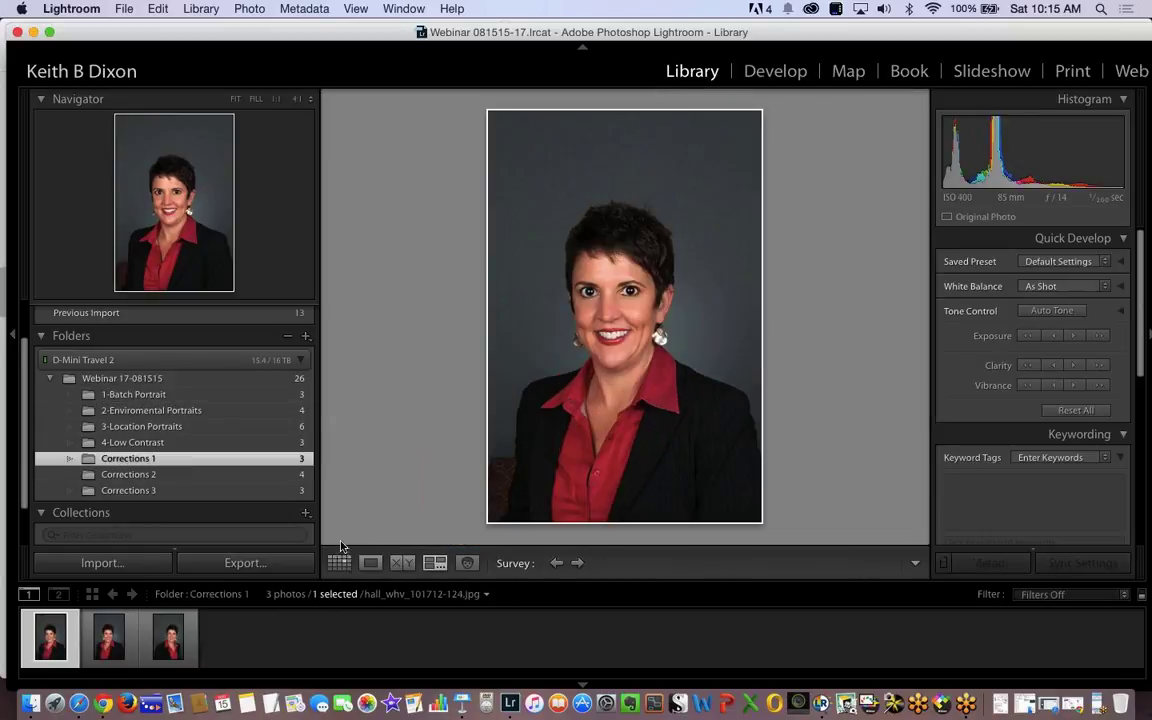
pyautogui.click(13, 338)
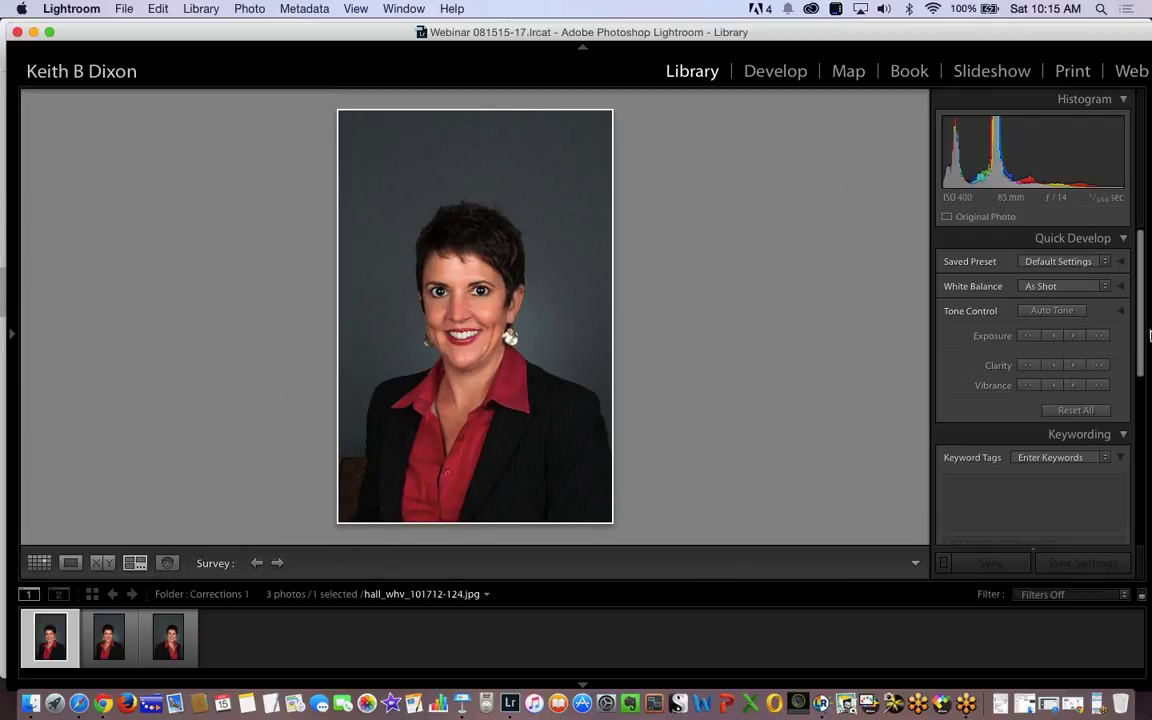
pyautogui.click(1147, 335)
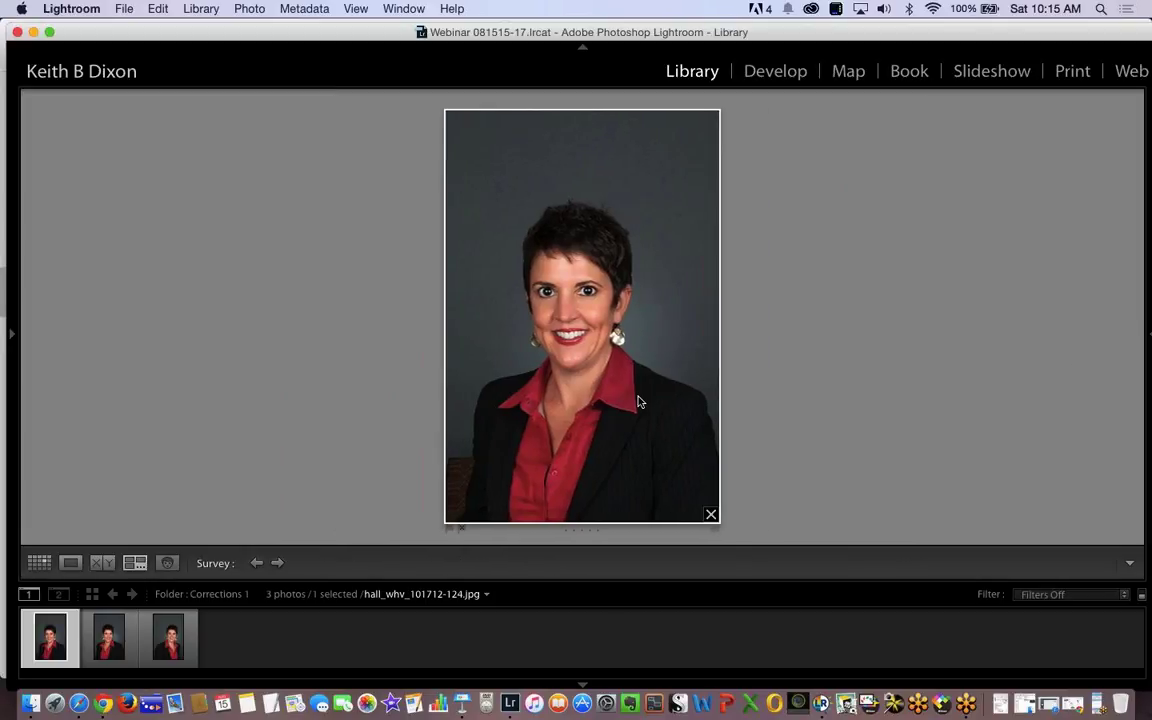
pyautogui.press('super+a')
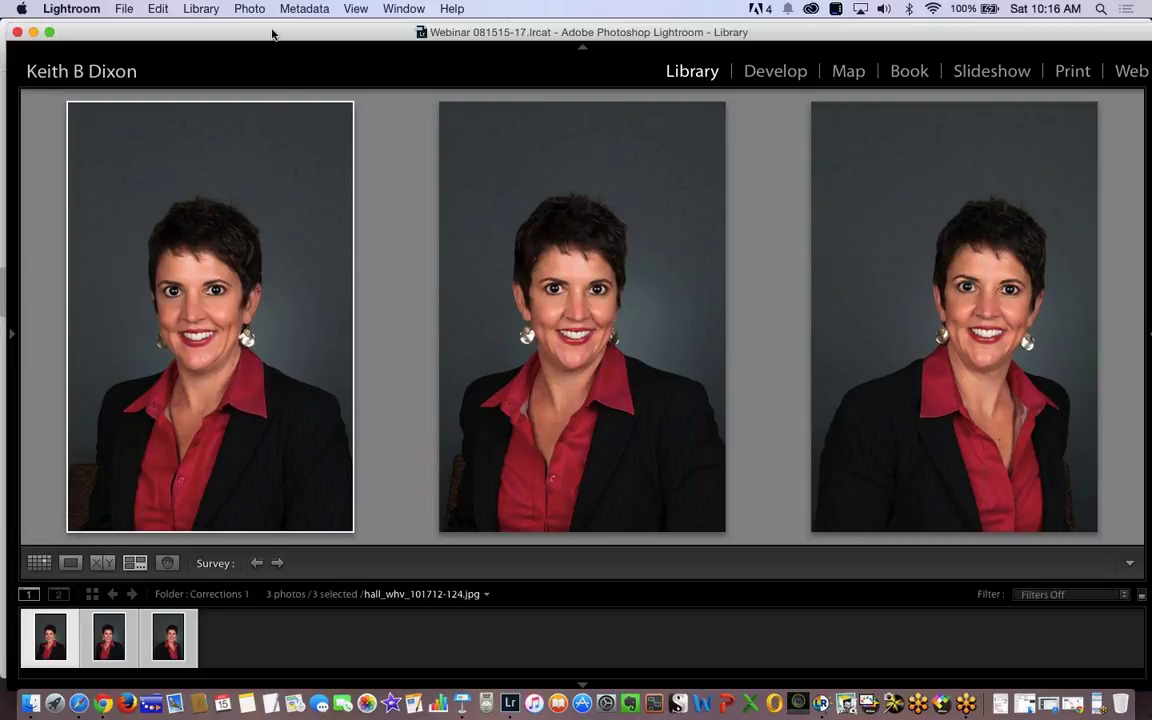
pyautogui.moveTo(275, 33); pyautogui.dragTo(266, 29)
pyautogui.click(5, 330)
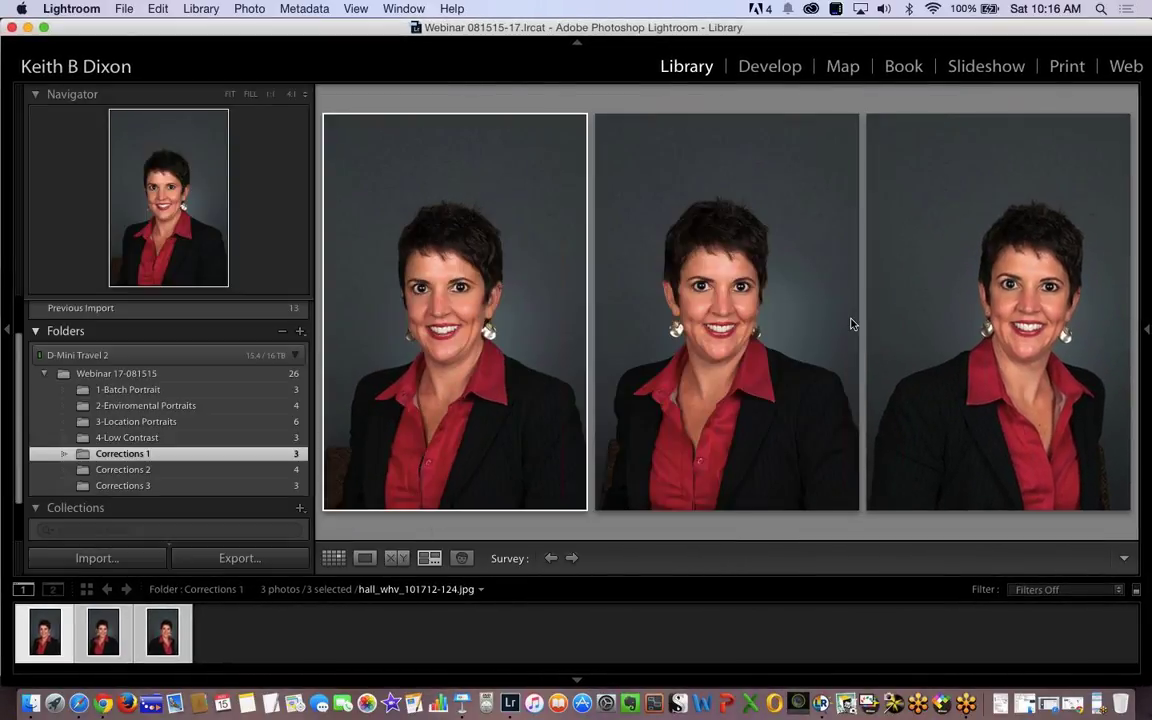
pyautogui.click(1140, 331)
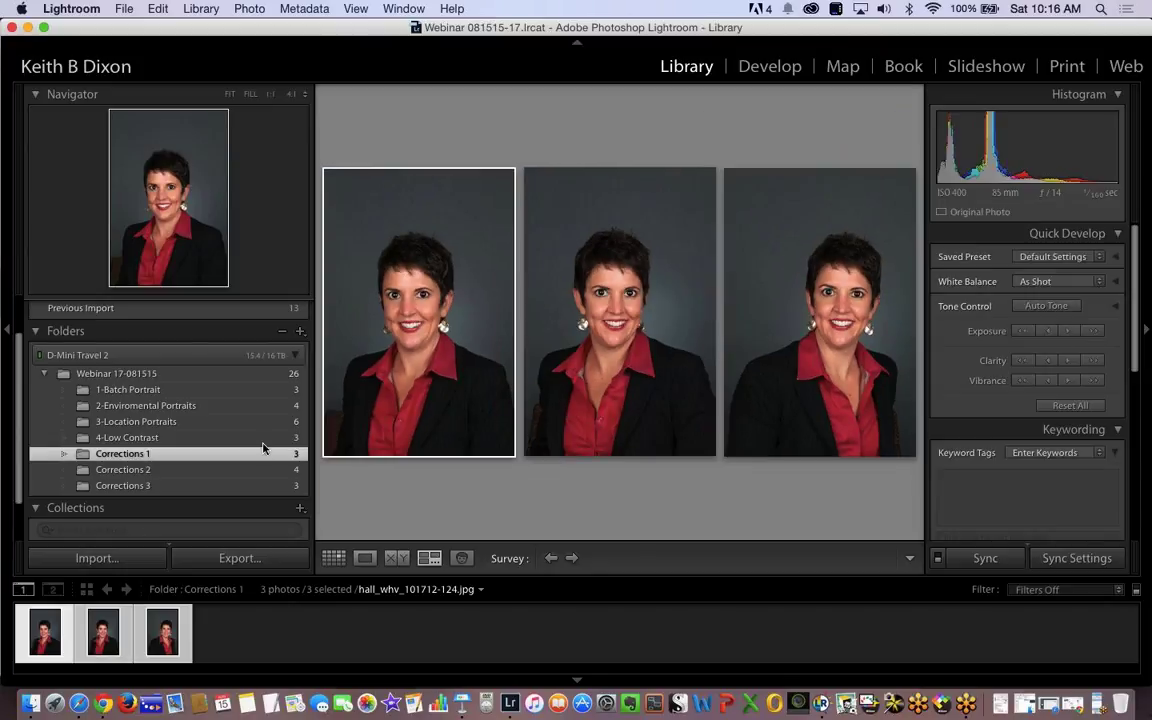
# Open the dark blue studio photo KBD_1994.NEF from the 2-Enviromental Portraits folder in Develop.
pyautogui.click(133, 407)
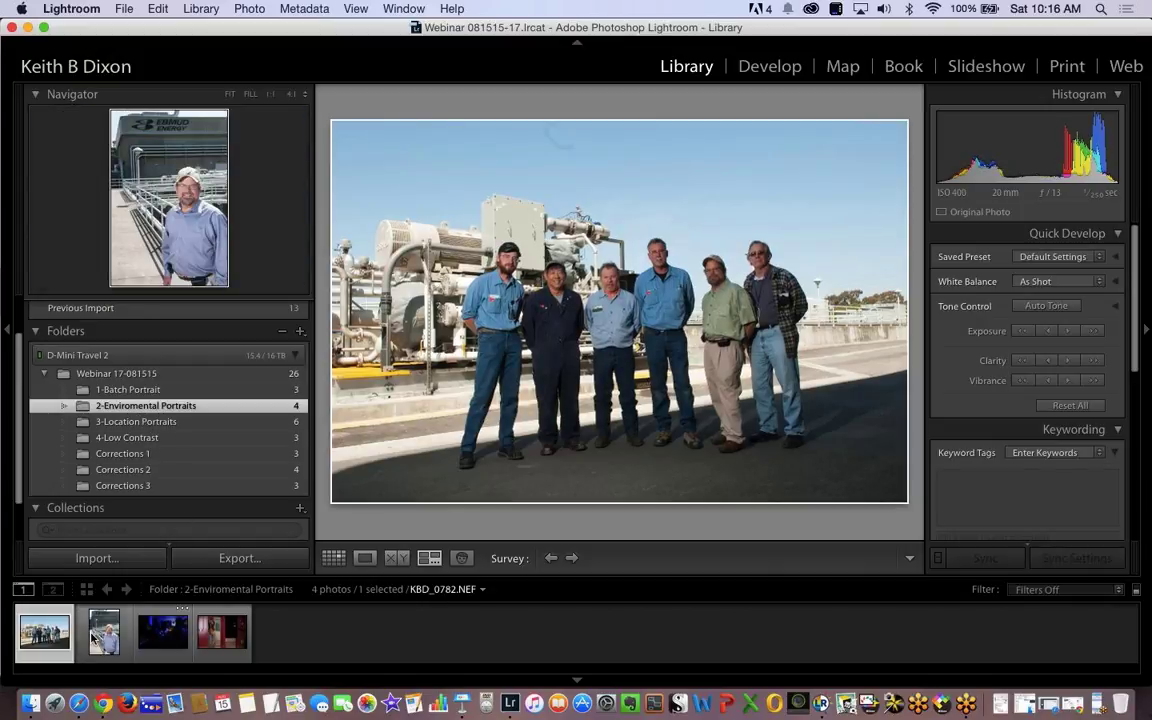
pyautogui.click(222, 632)
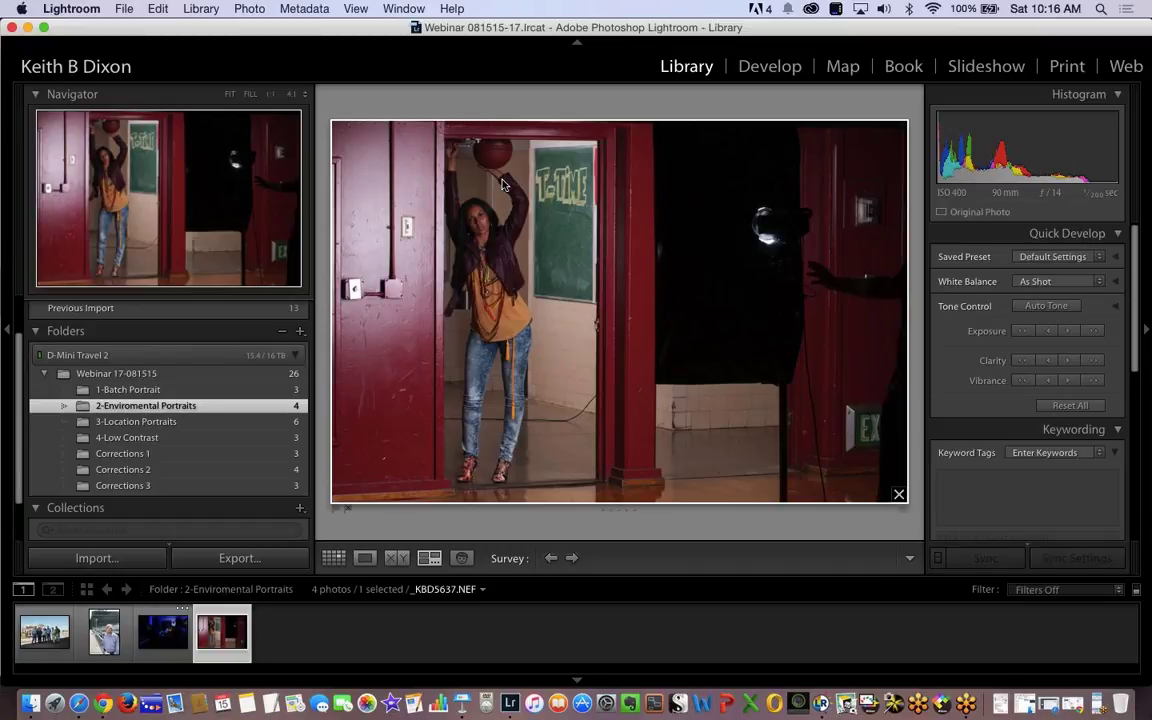
pyautogui.click(770, 67)
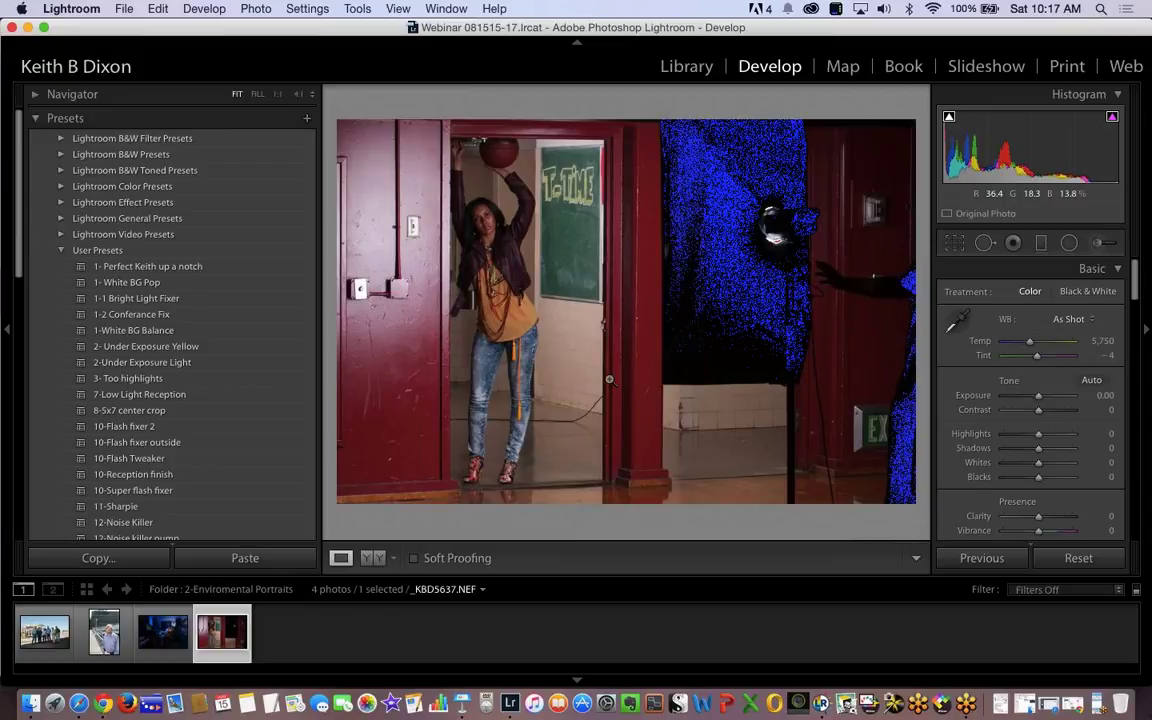
pyautogui.click(156, 645)
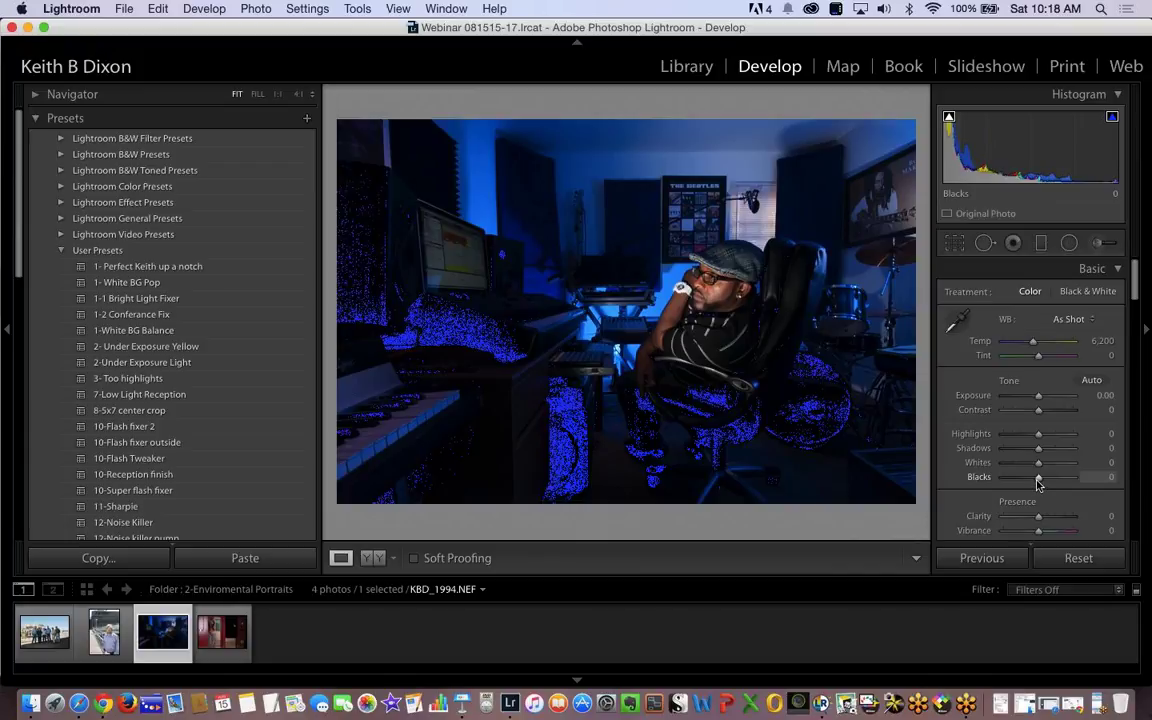
# Try raising Blacks to +100 and inspect the dark equipment area around the monitor up close.
pyautogui.moveTo(1038, 479); pyautogui.dragTo(1093, 488)
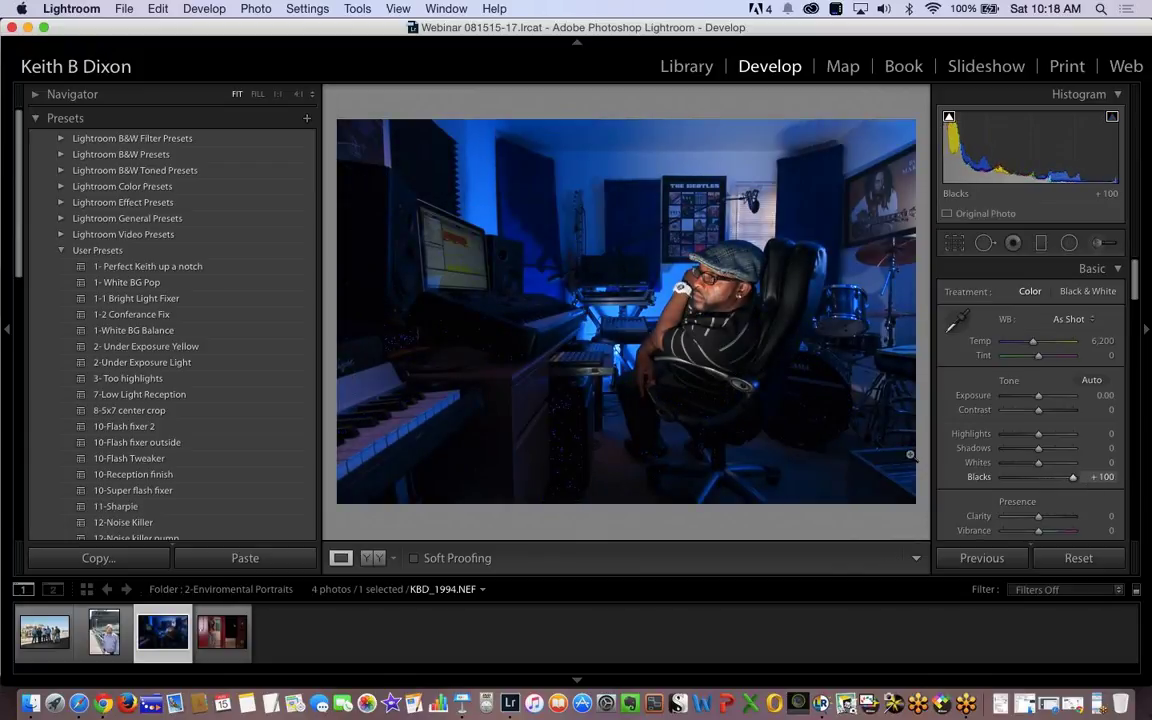
pyautogui.click(668, 412)
pyautogui.moveTo(668, 412); pyautogui.dragTo(483, 275)
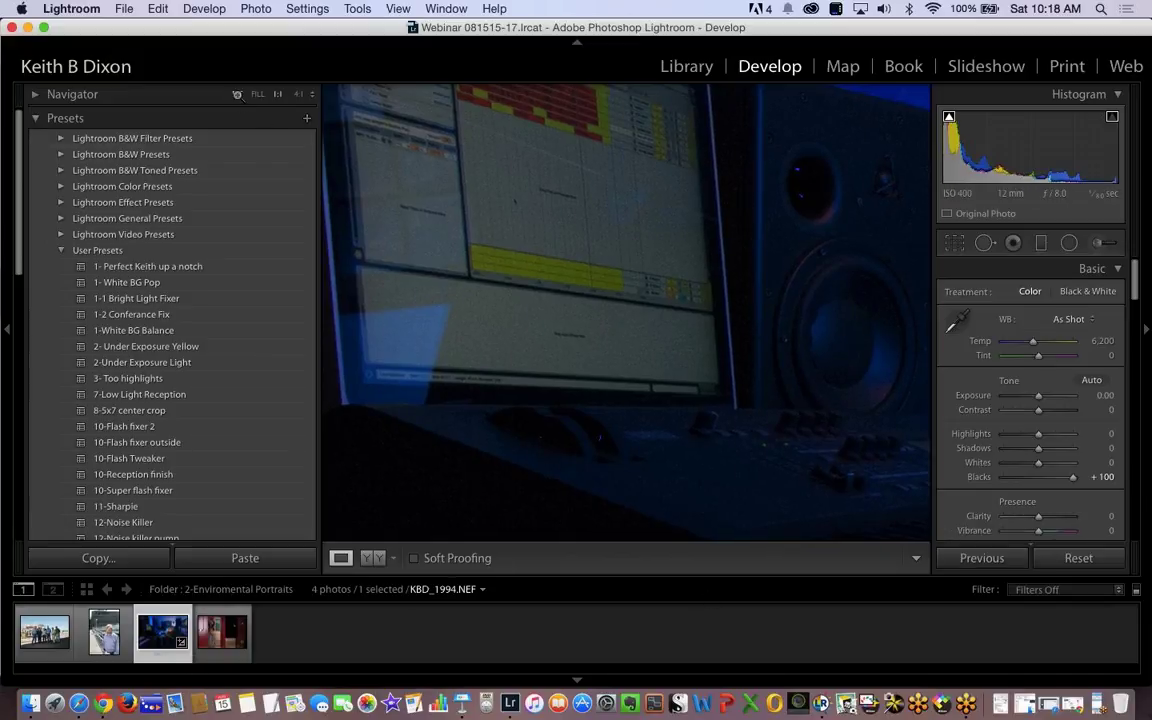
pyautogui.click(237, 94)
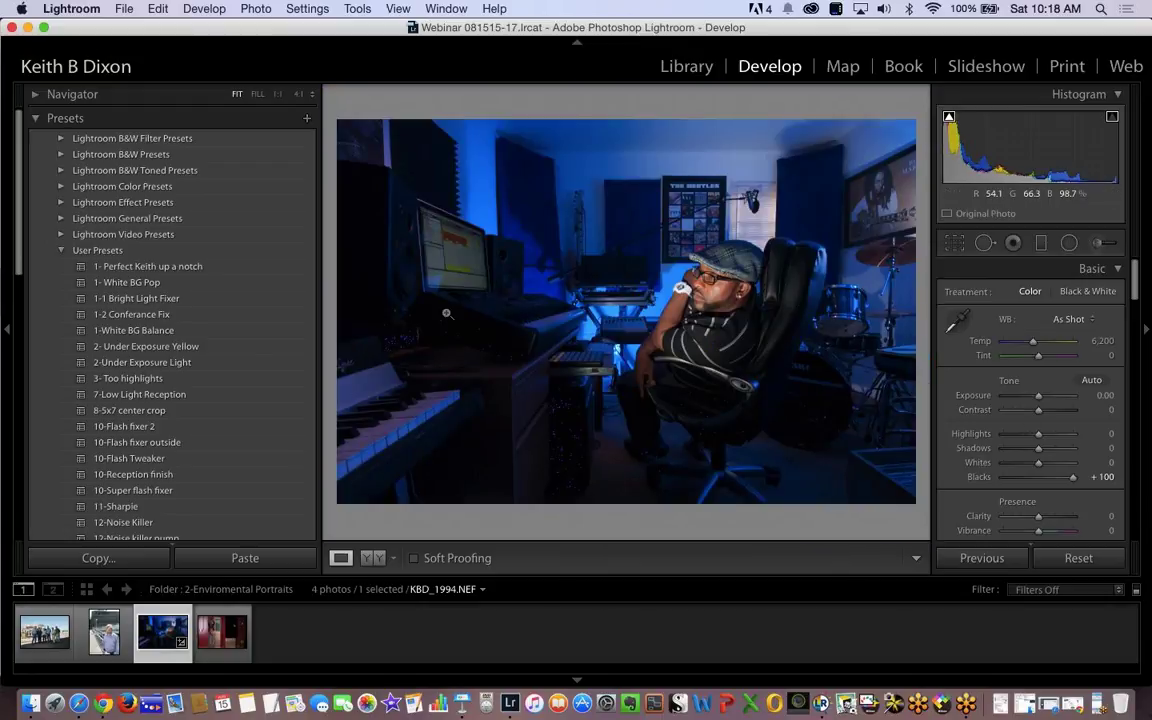
# Set the photo's Blacks to +6, Saturation to +28 and Vibrance to +33.
pyautogui.click(1047, 485)
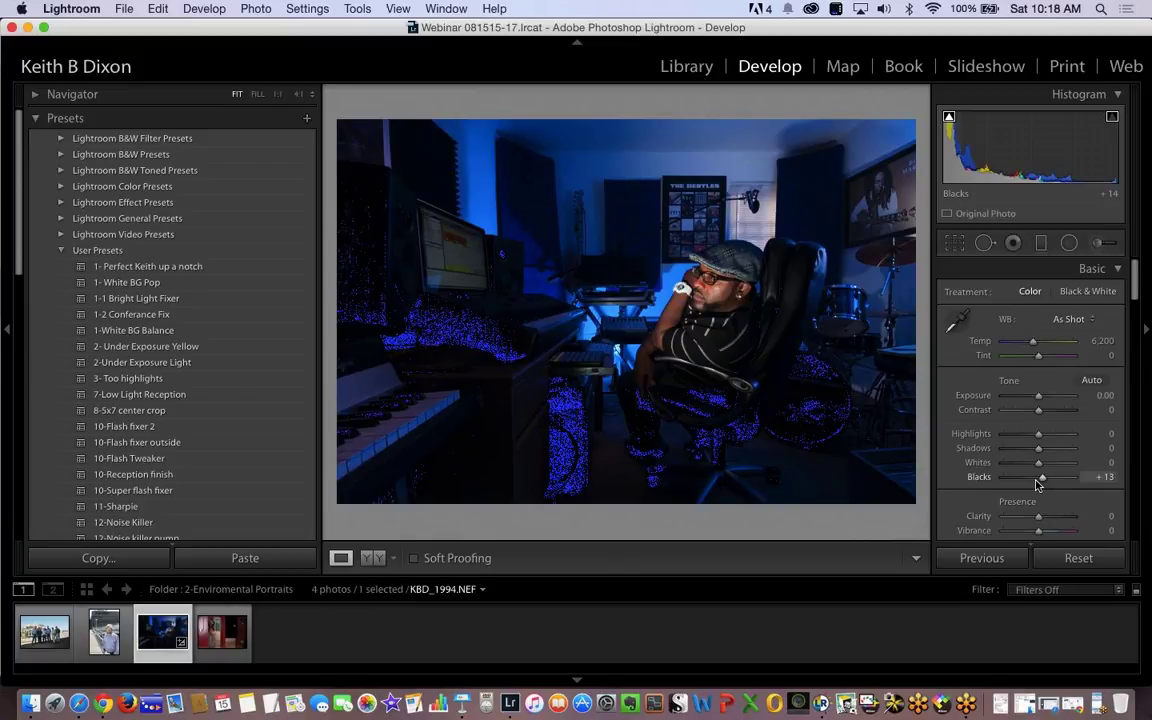
pyautogui.moveTo(1040, 485); pyautogui.dragTo(1039, 481)
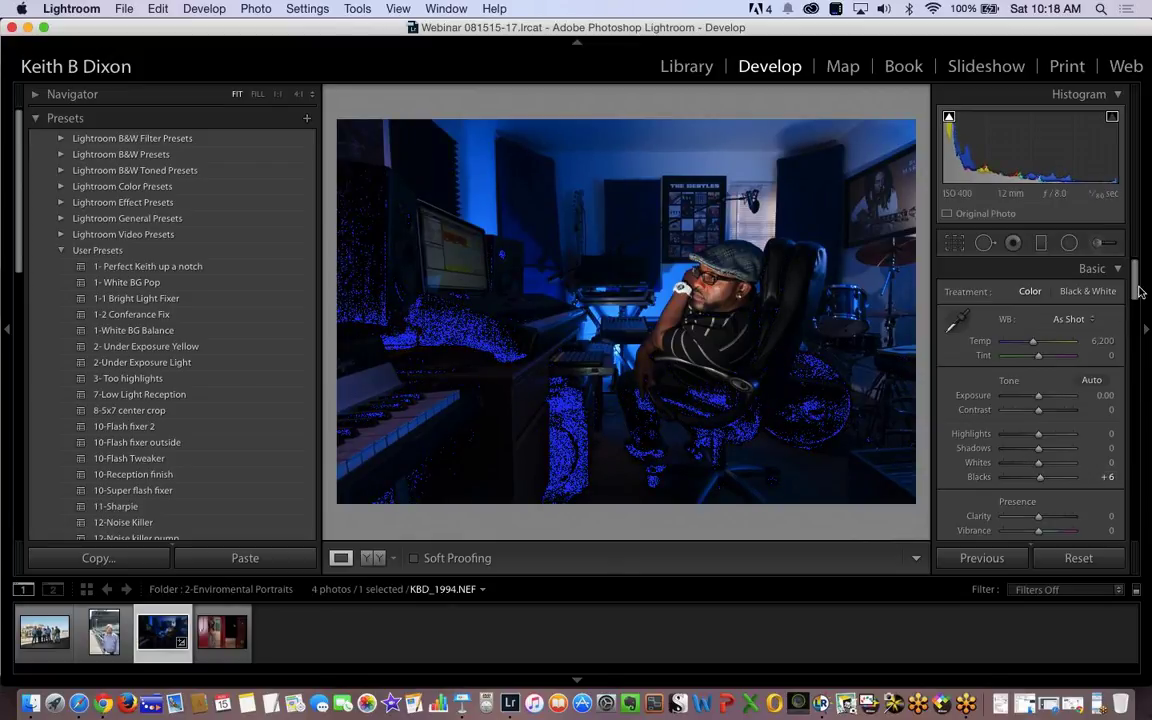
pyautogui.moveTo(1136, 303); pyautogui.dragTo(1136, 318)
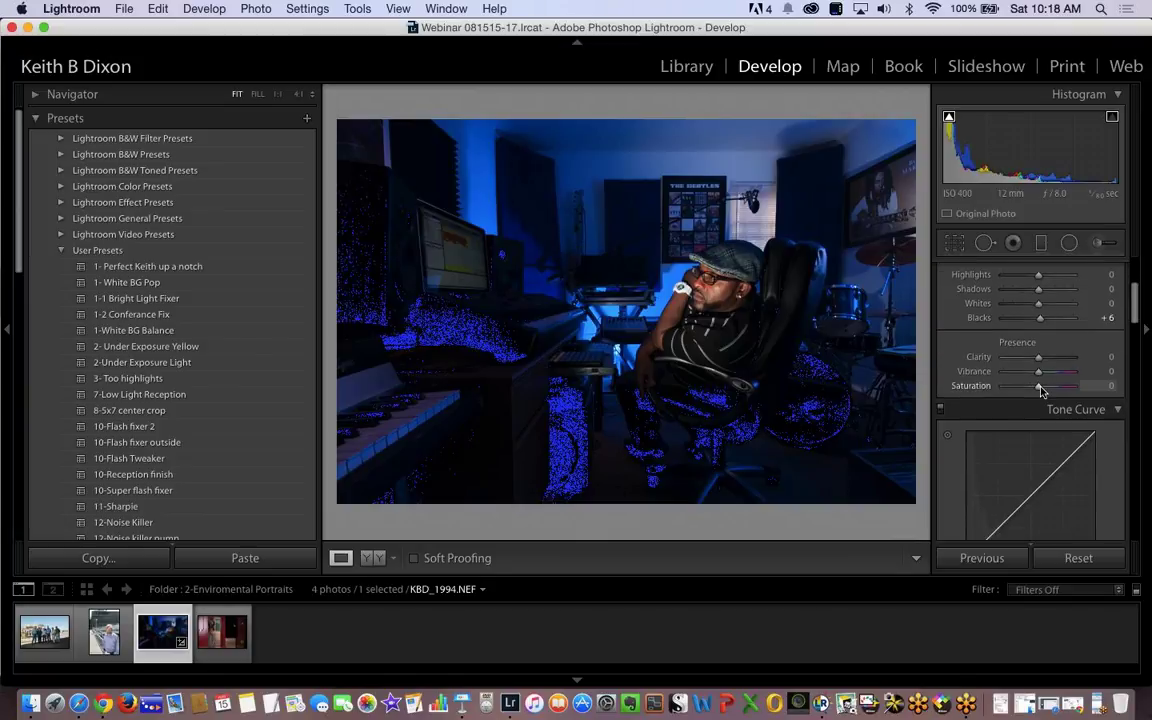
pyautogui.moveTo(1049, 390); pyautogui.dragTo(1050, 390)
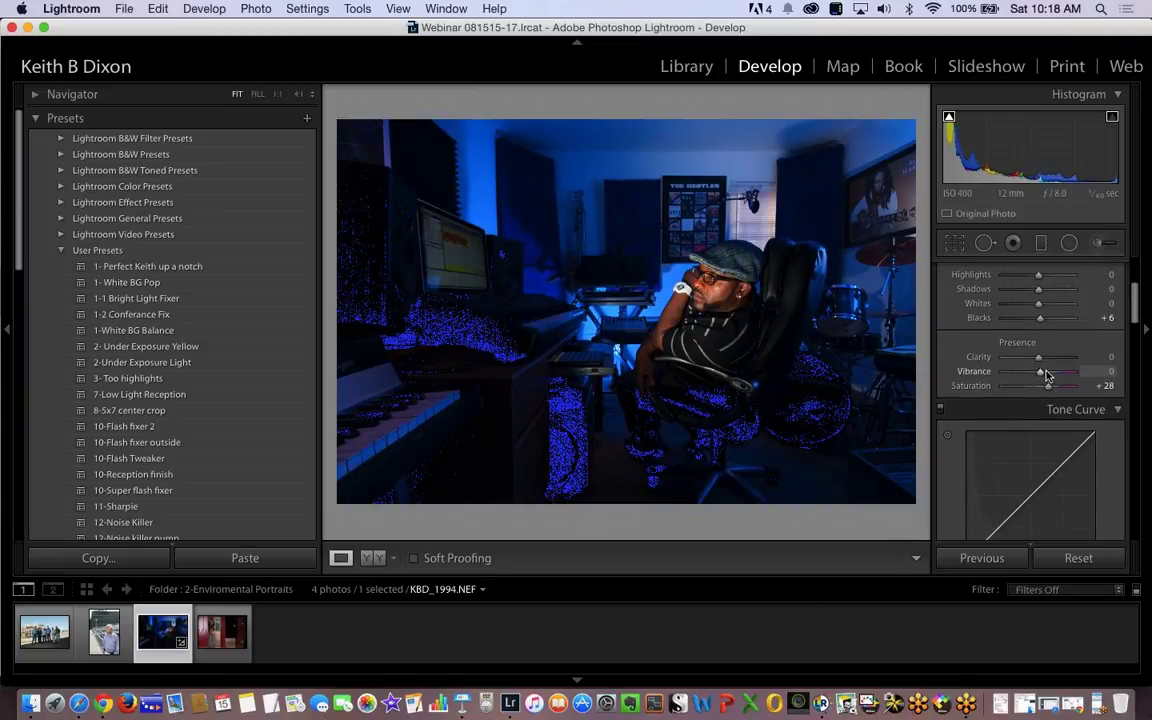
pyautogui.click(1049, 372)
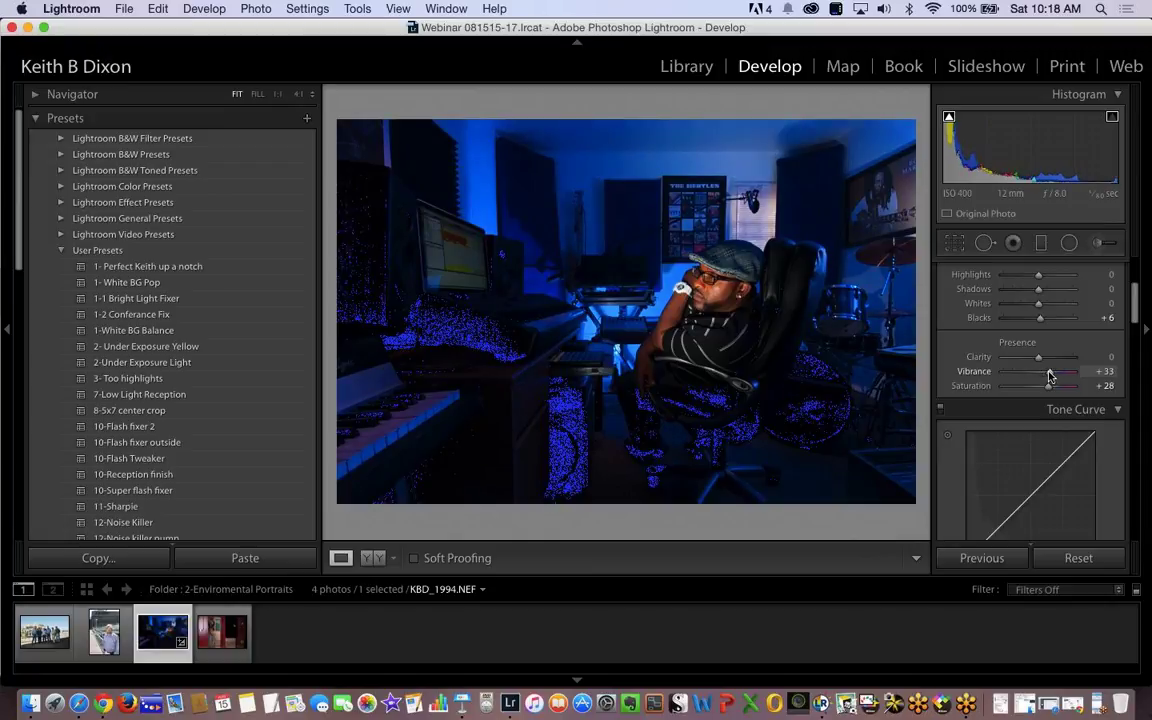
pyautogui.moveTo(1049, 378); pyautogui.dragTo(1051, 377)
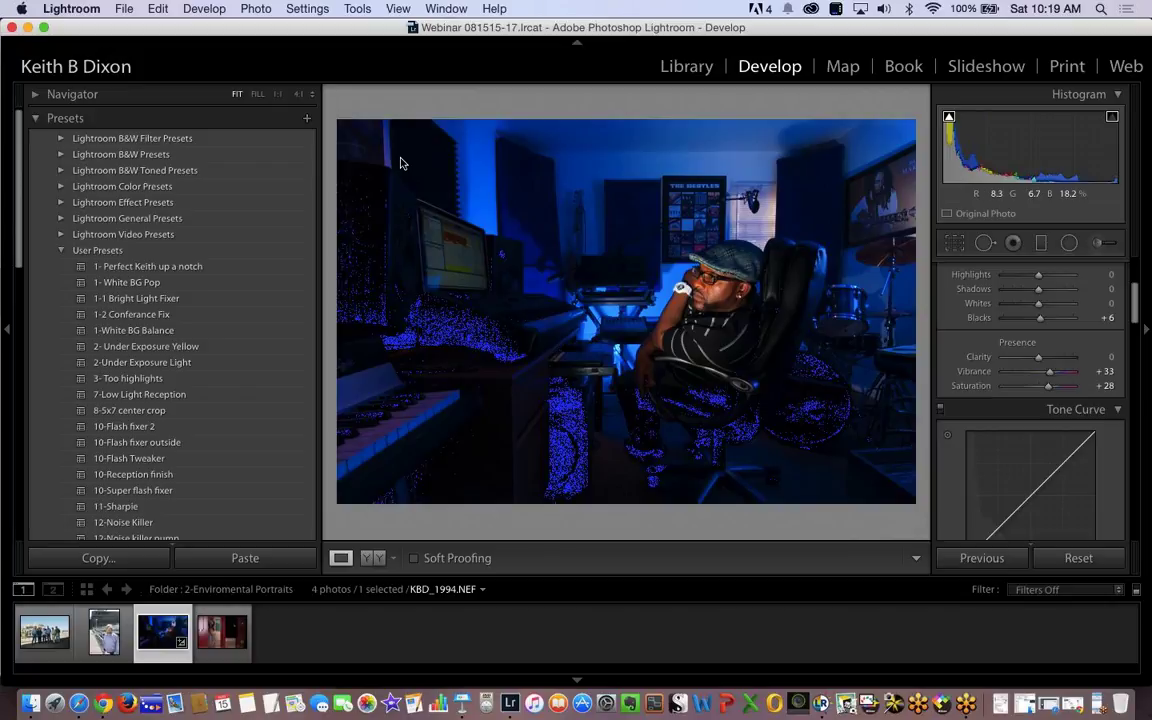
# Export the photo to Athentech Perfectly Clear v2 with the Details system preset, keeping the plugin window from being hidden.
pyautogui.click(158, 9)
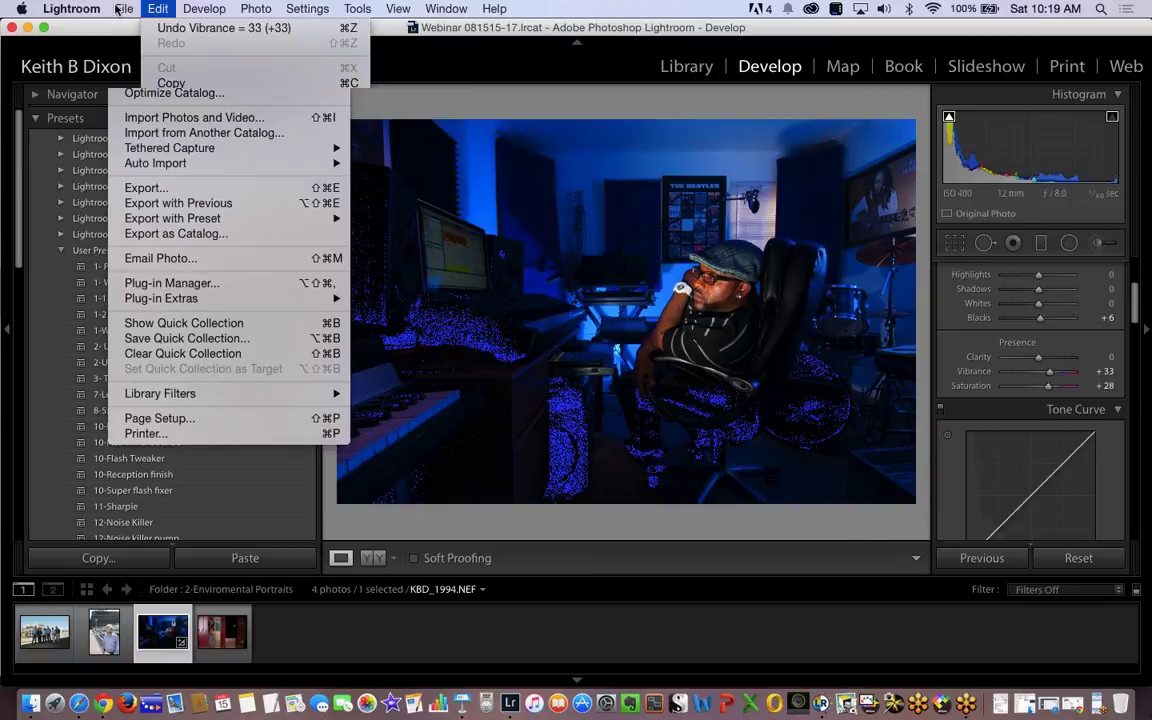
pyautogui.moveTo(120, 9)
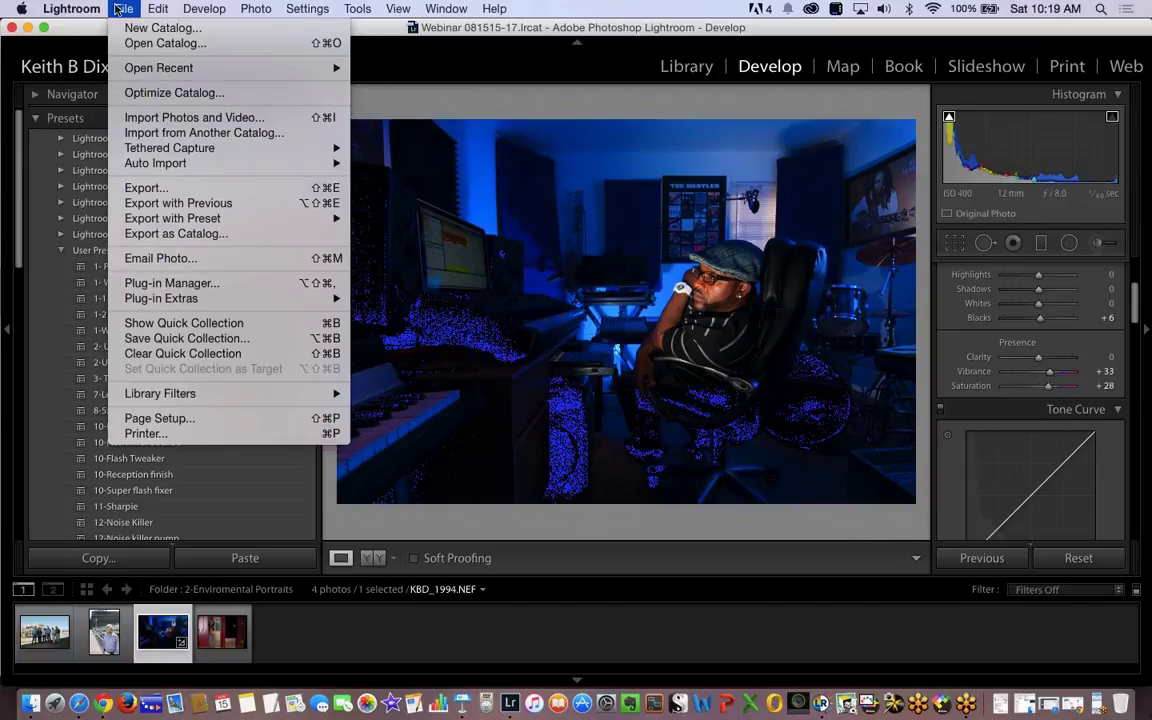
pyautogui.click(119, 195)
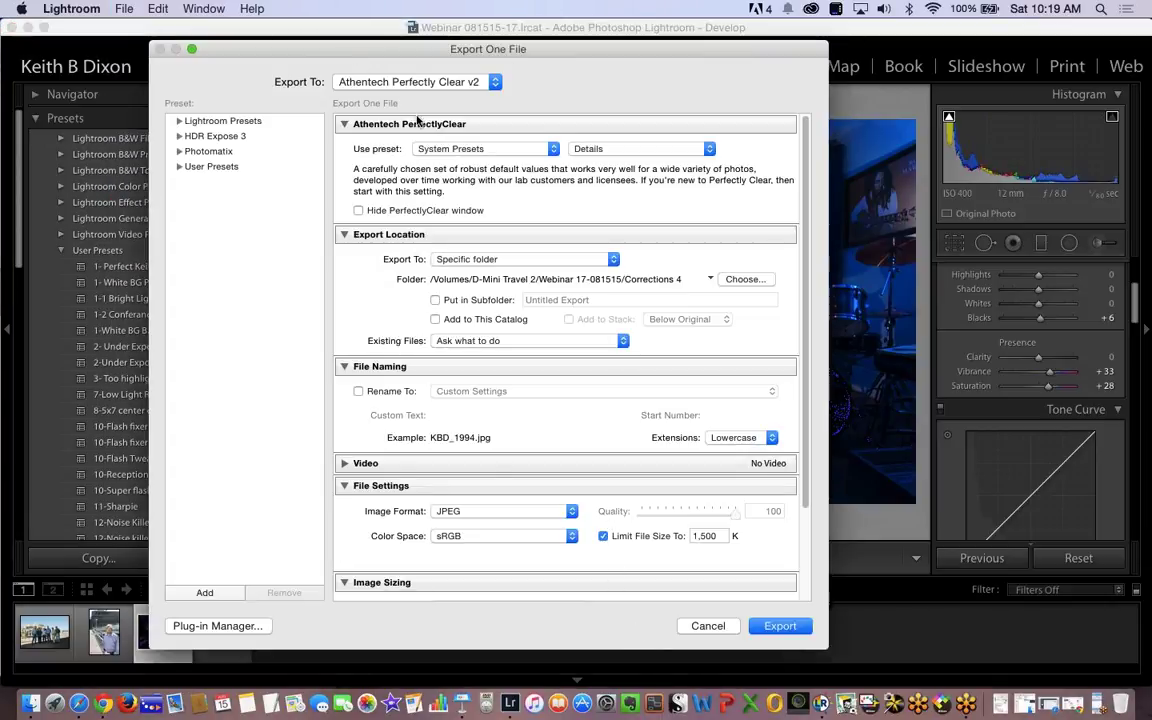
pyautogui.click(778, 630)
pyautogui.click(362, 212)
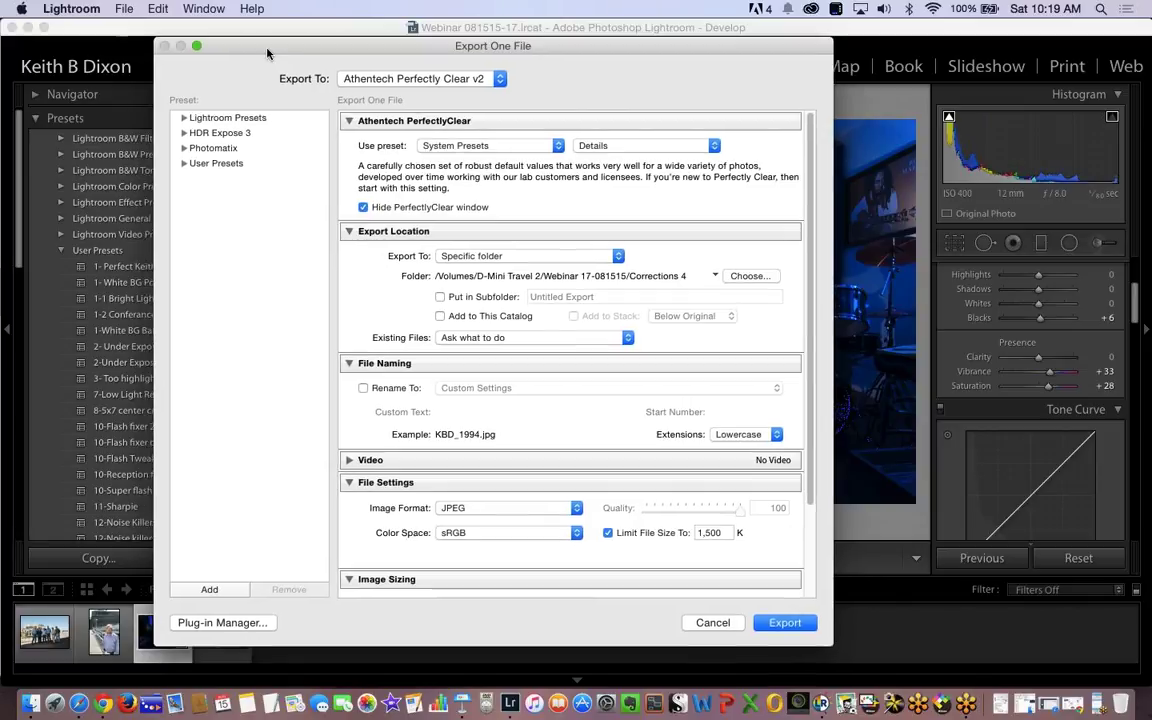
pyautogui.moveTo(240, 57); pyautogui.dragTo(573, 83)
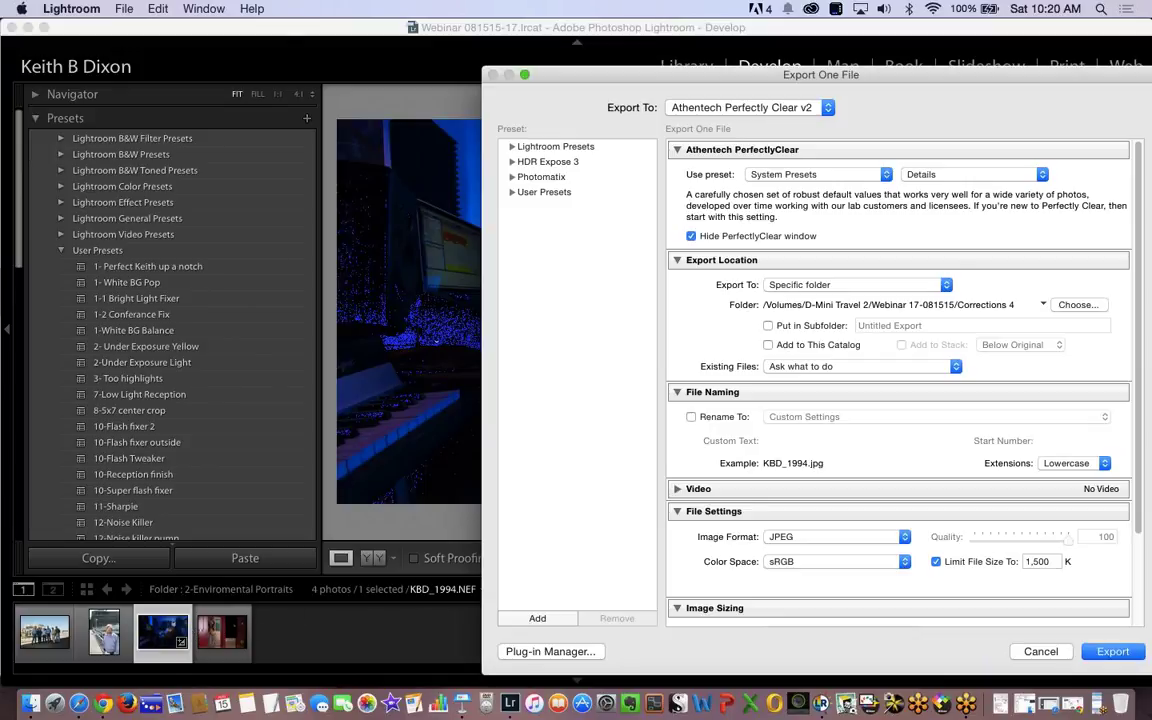
pyautogui.moveTo(516, 72); pyautogui.dragTo(330, 61)
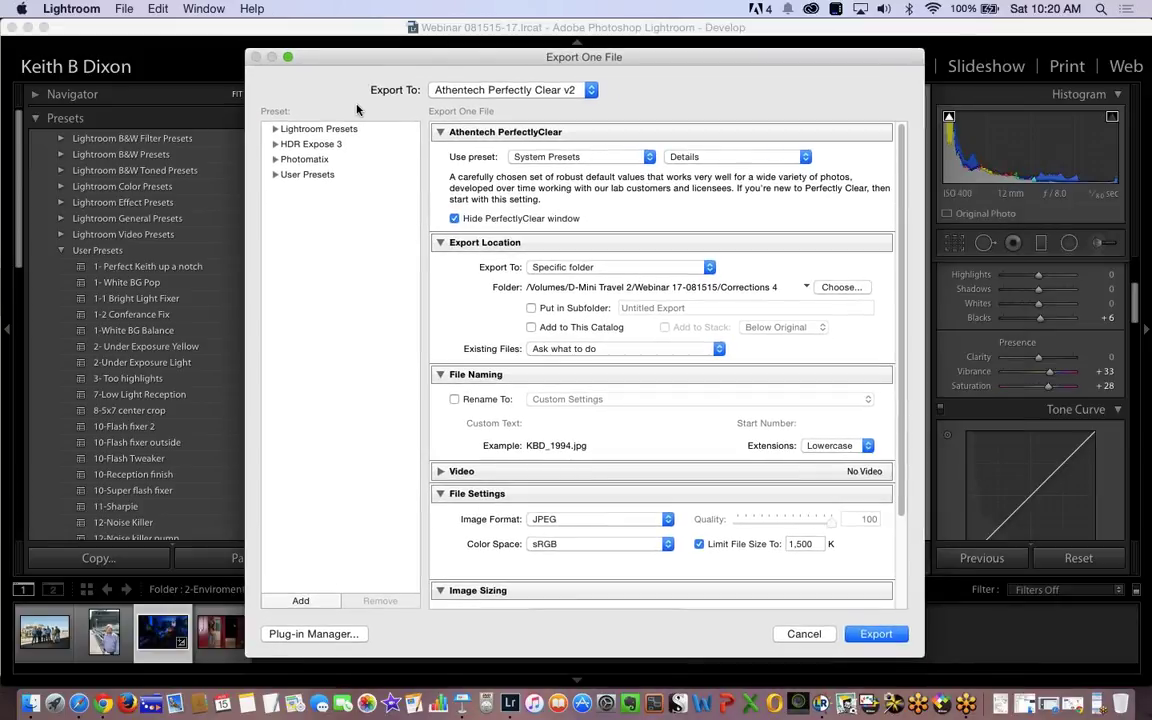
pyautogui.click(454, 218)
pyautogui.click(866, 636)
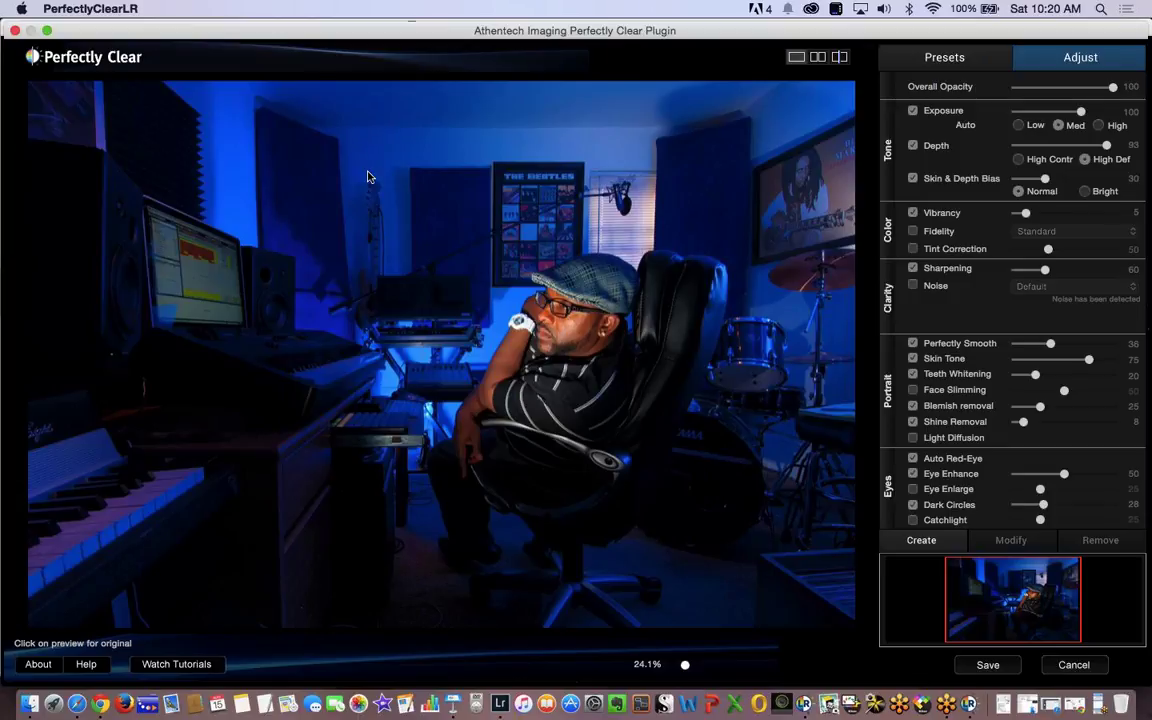
# Preview the Vivid preset against Details on the studio photo, finishing on Vivid.
pyautogui.click(931, 57)
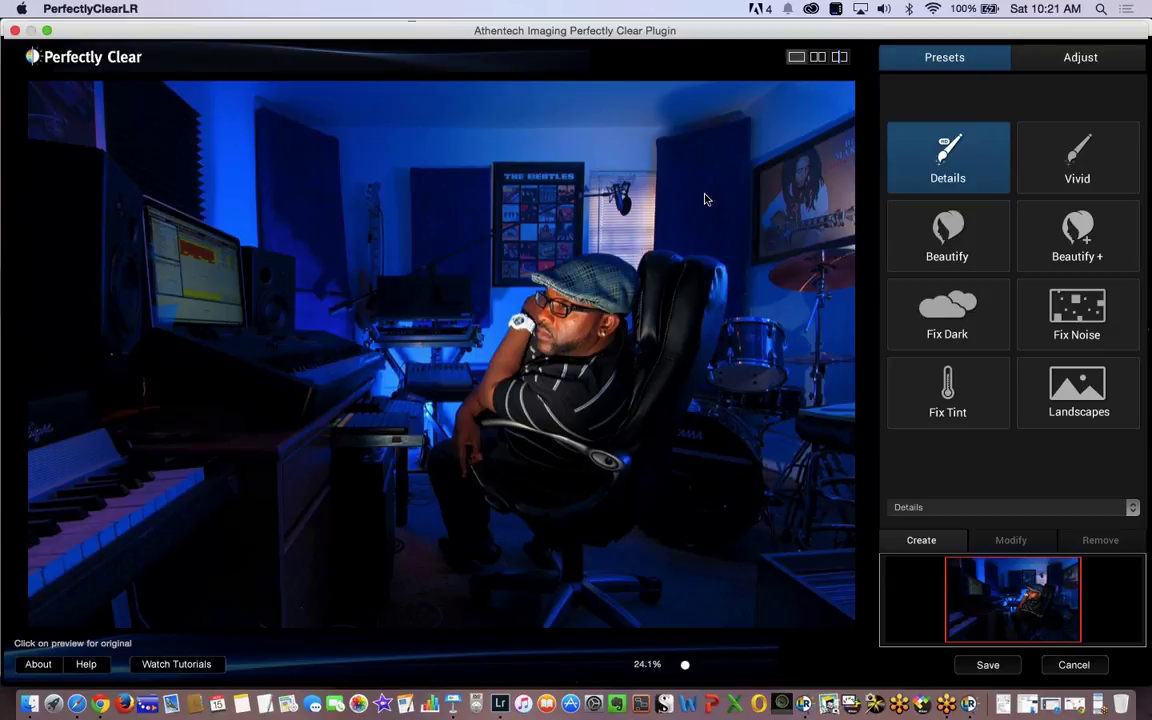
pyautogui.click(1077, 158)
pyautogui.click(991, 176)
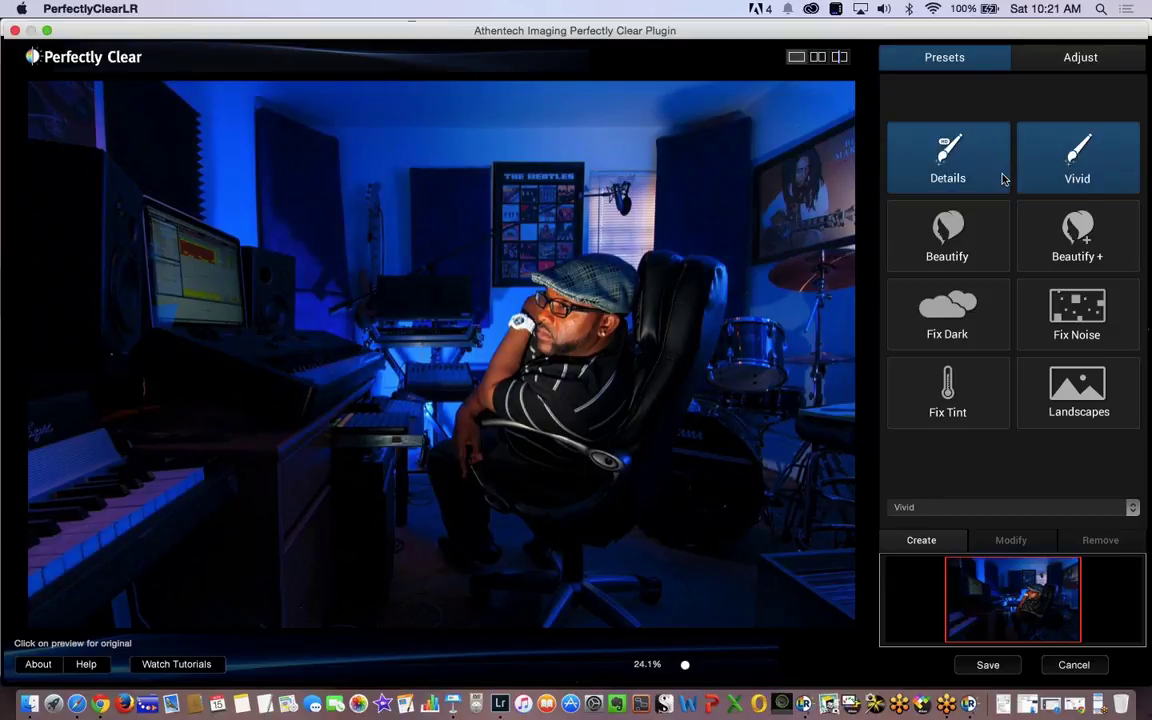
pyautogui.click(1054, 174)
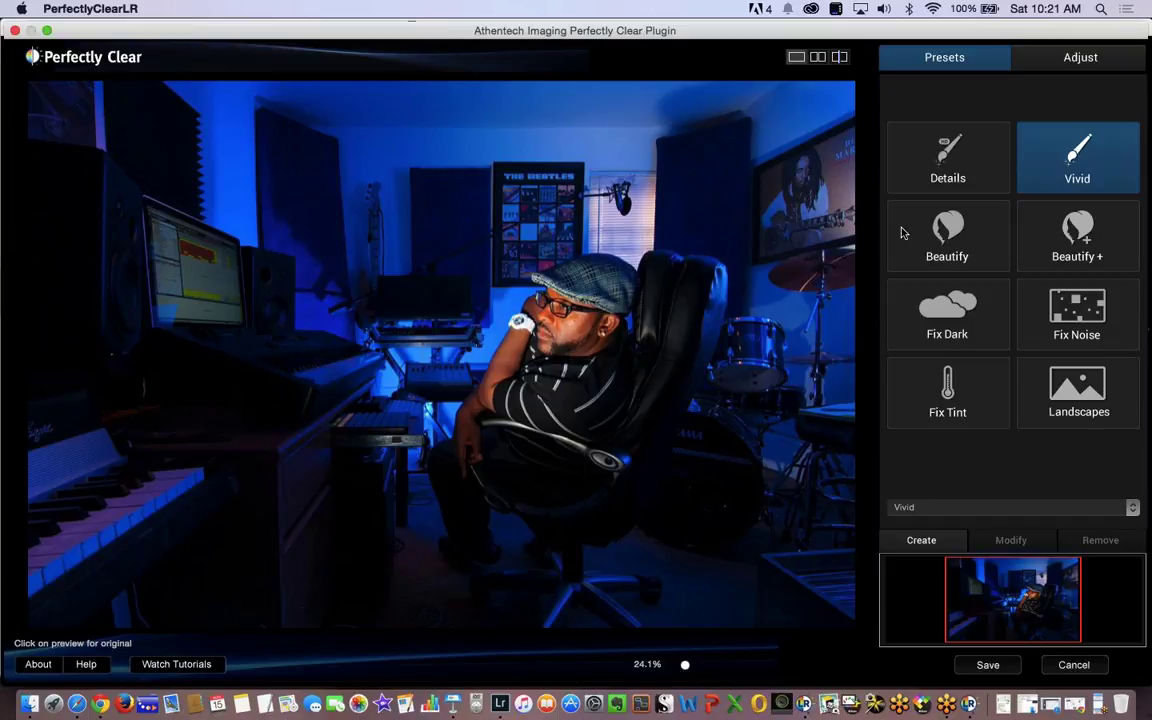
# Preview the Beautify, Beautify+ and Fix Dark presets, and return to Vivid.
pyautogui.click(972, 238)
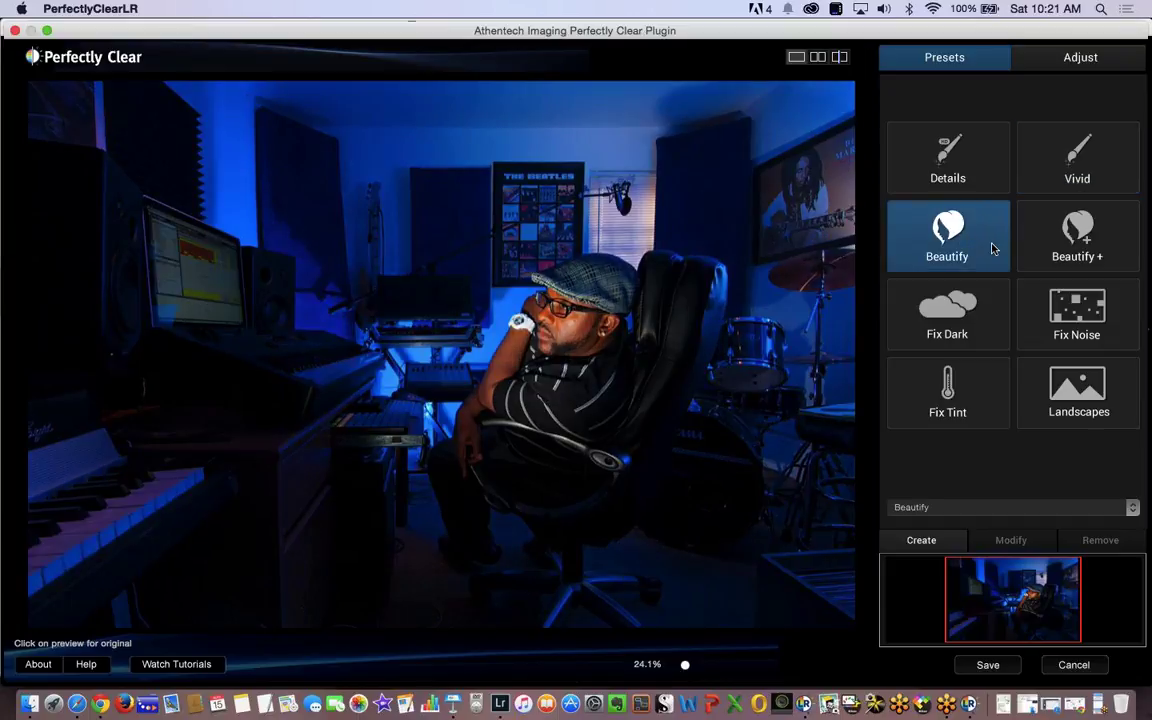
pyautogui.click(1062, 236)
pyautogui.click(972, 242)
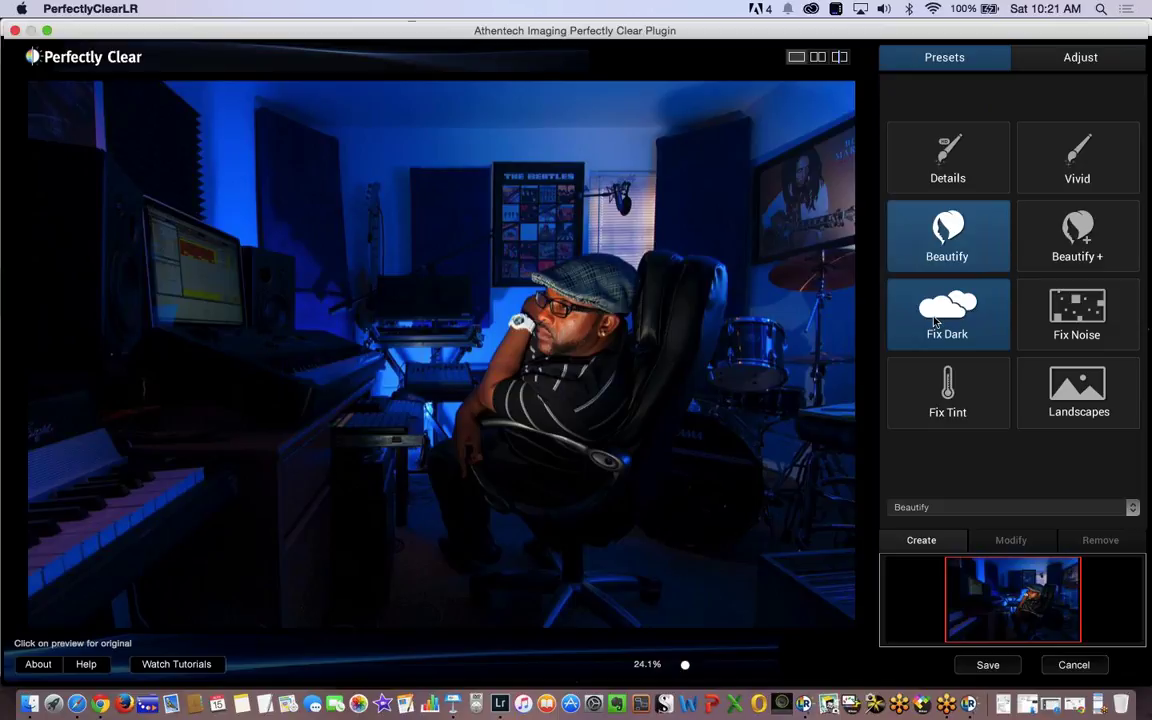
pyautogui.click(933, 320)
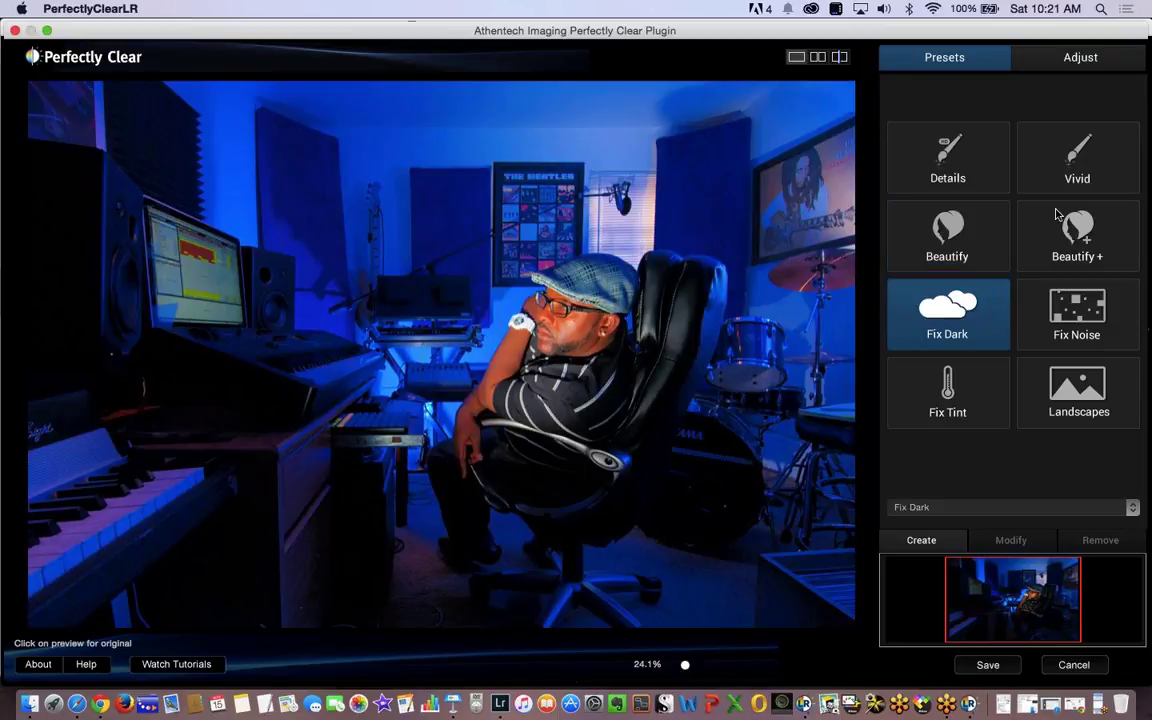
pyautogui.click(1071, 161)
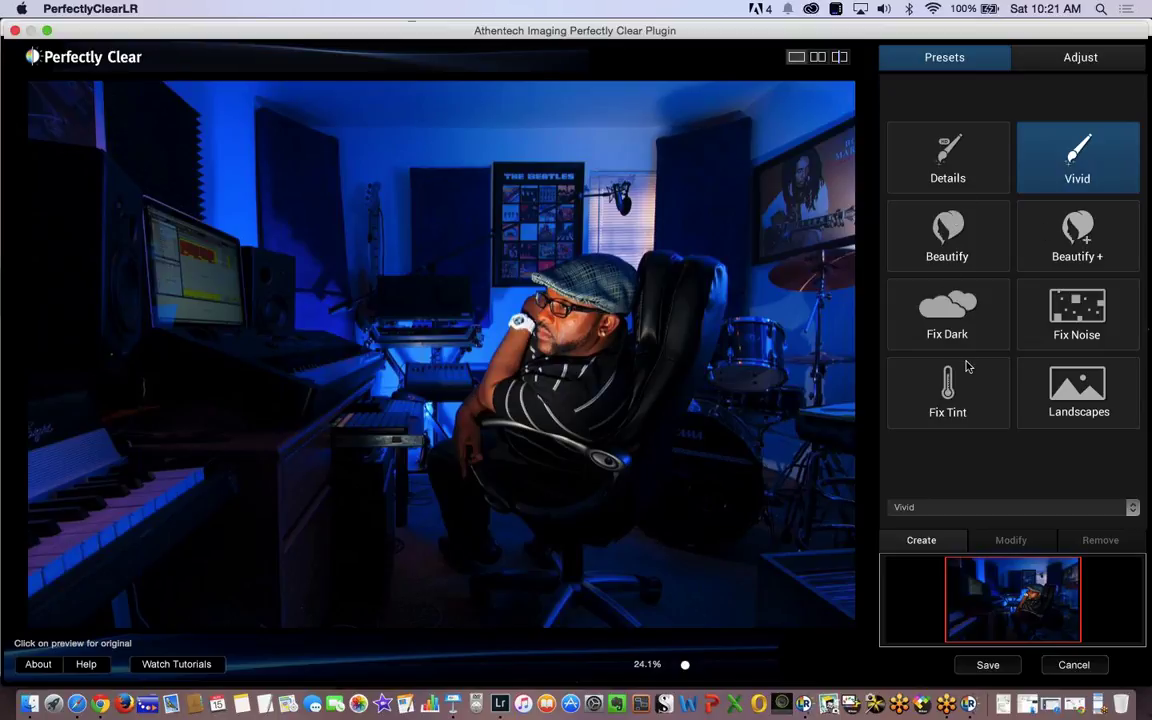
# Preview the Fix Noise preset on the studio photo, inspecting the face and shirt up close and the full frame.
pyautogui.click(1056, 322)
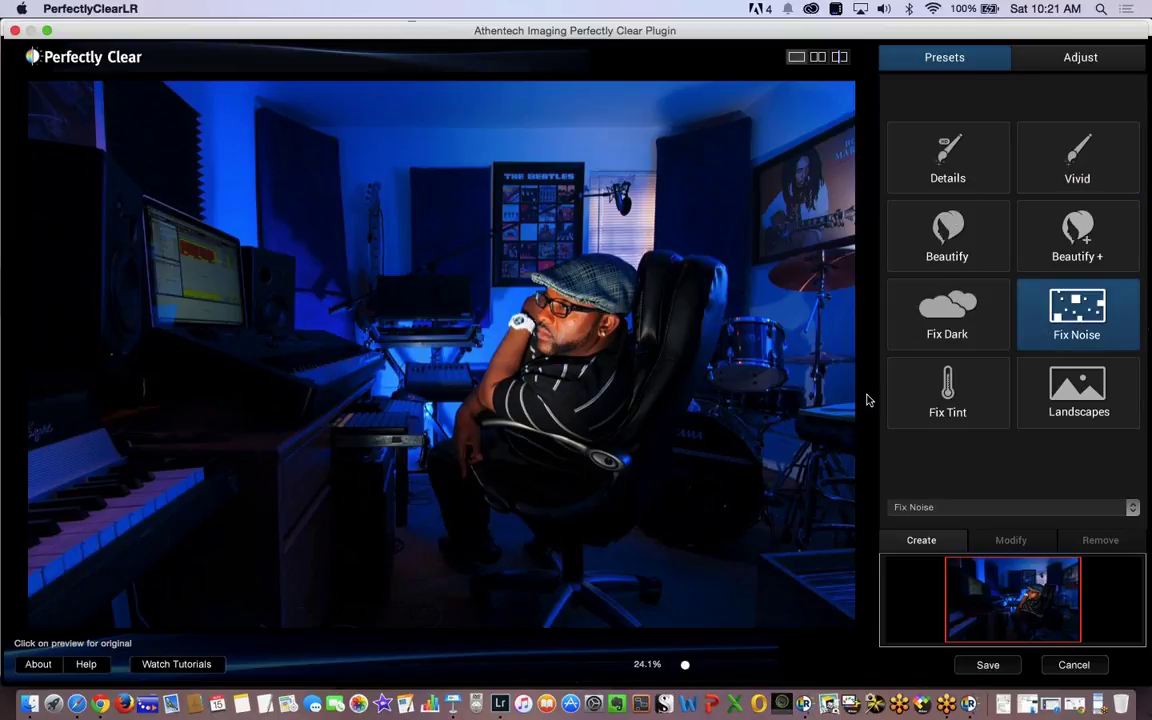
pyautogui.moveTo(682, 668); pyautogui.dragTo(735, 667)
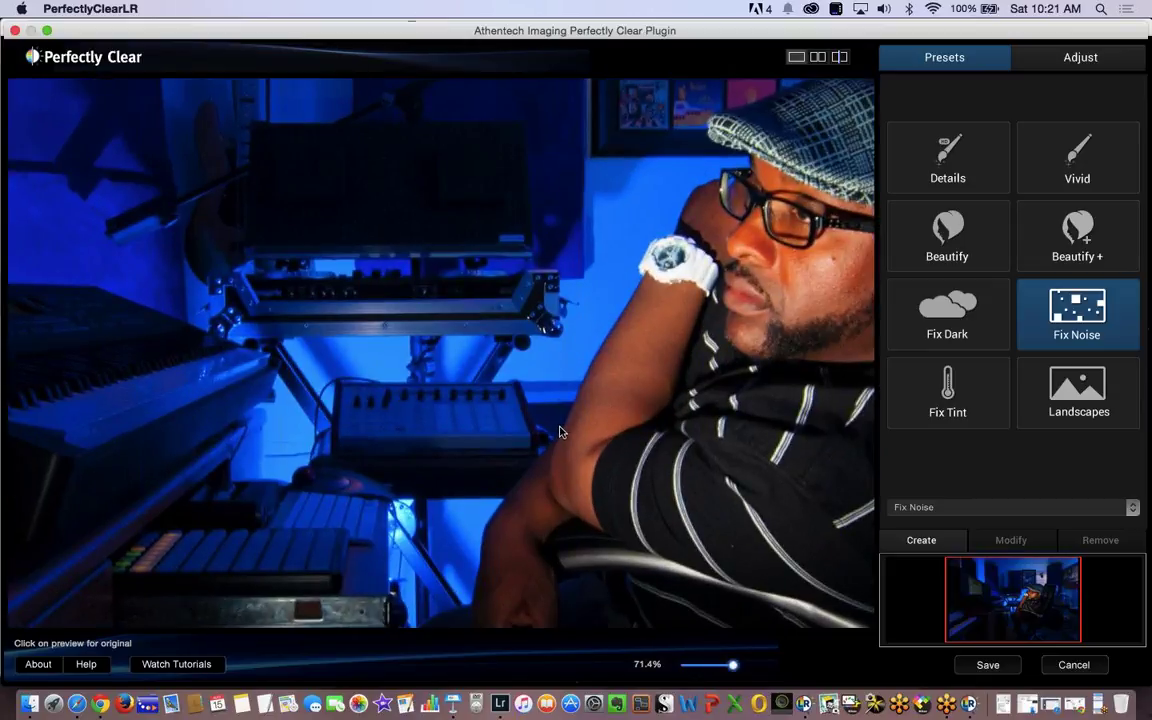
pyautogui.moveTo(497, 362); pyautogui.dragTo(670, 668)
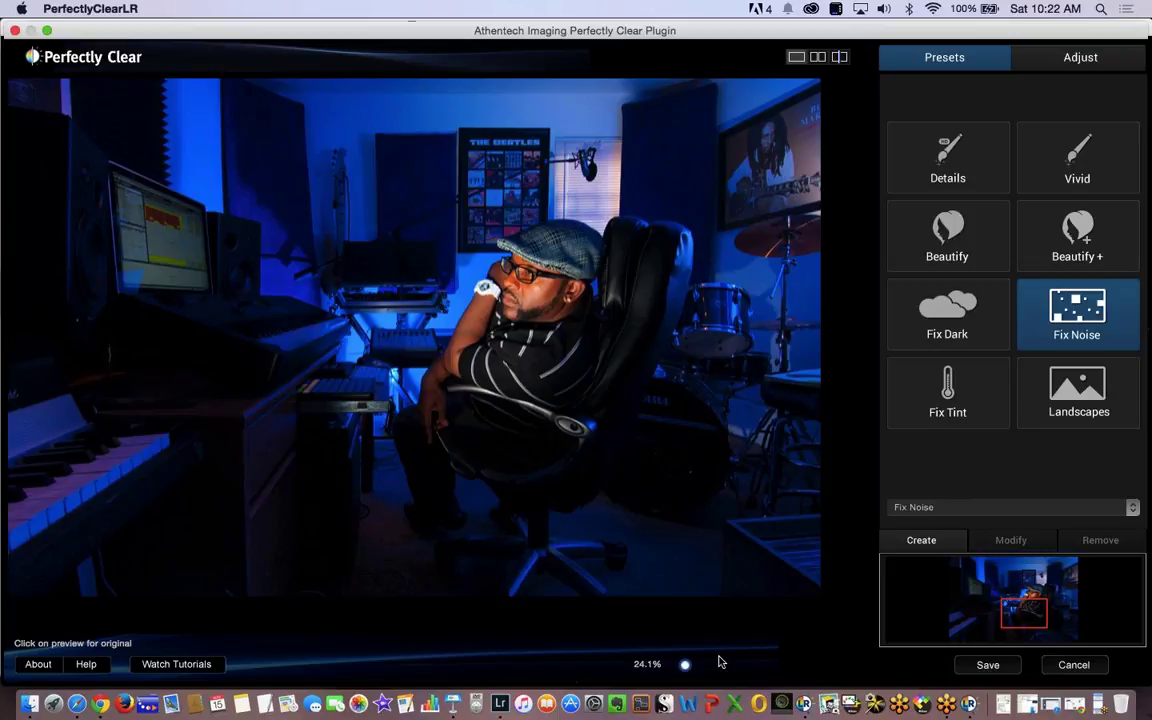
pyautogui.moveTo(688, 664); pyautogui.dragTo(748, 665)
pyautogui.moveTo(758, 102); pyautogui.dragTo(653, 237)
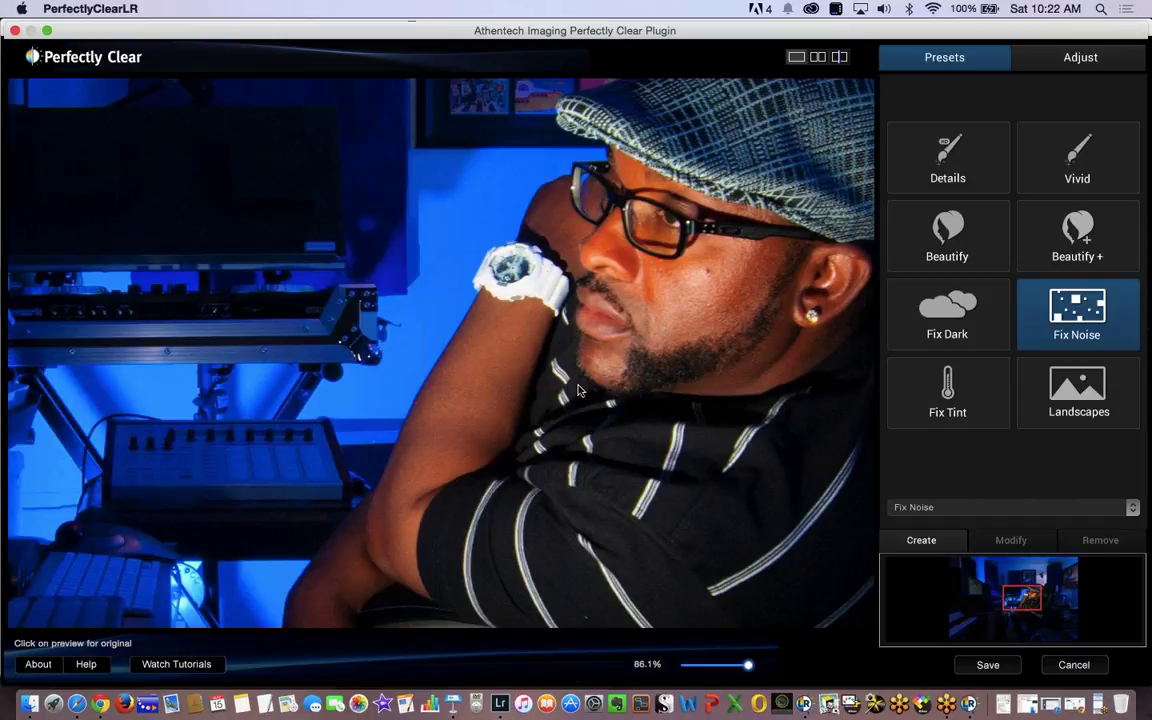
pyautogui.scroll(-3, 570, 395)
pyautogui.hscroll(4, 570, 395)
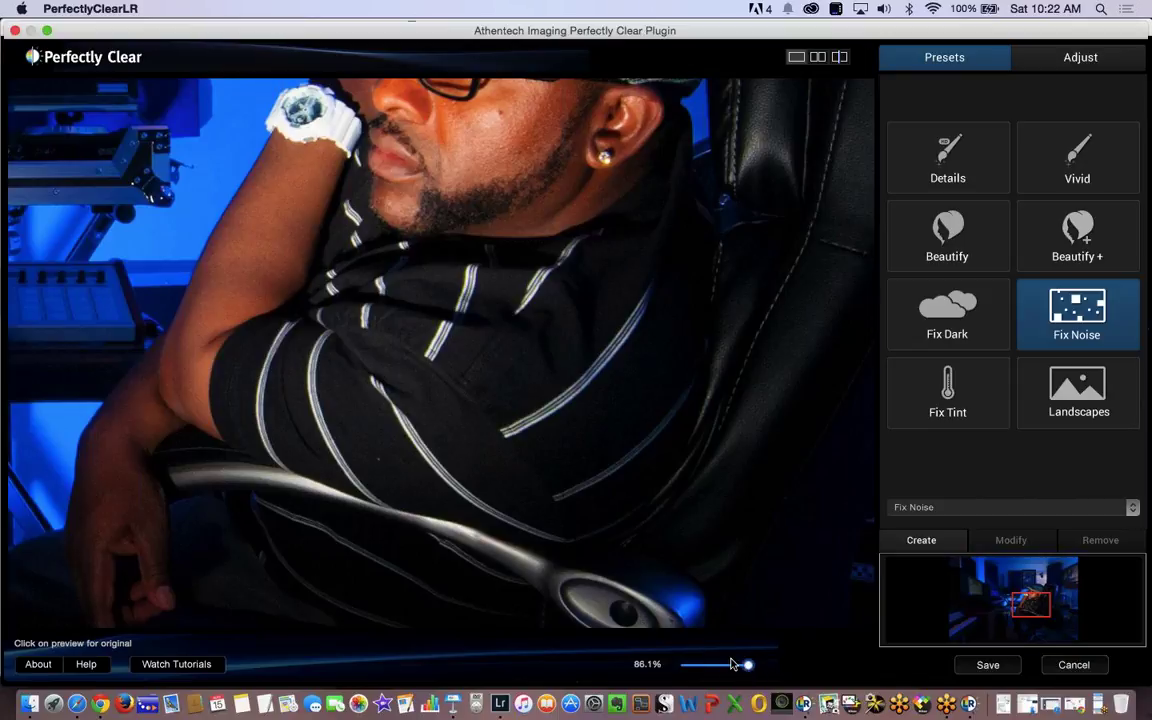
pyautogui.moveTo(742, 669); pyautogui.dragTo(698, 667)
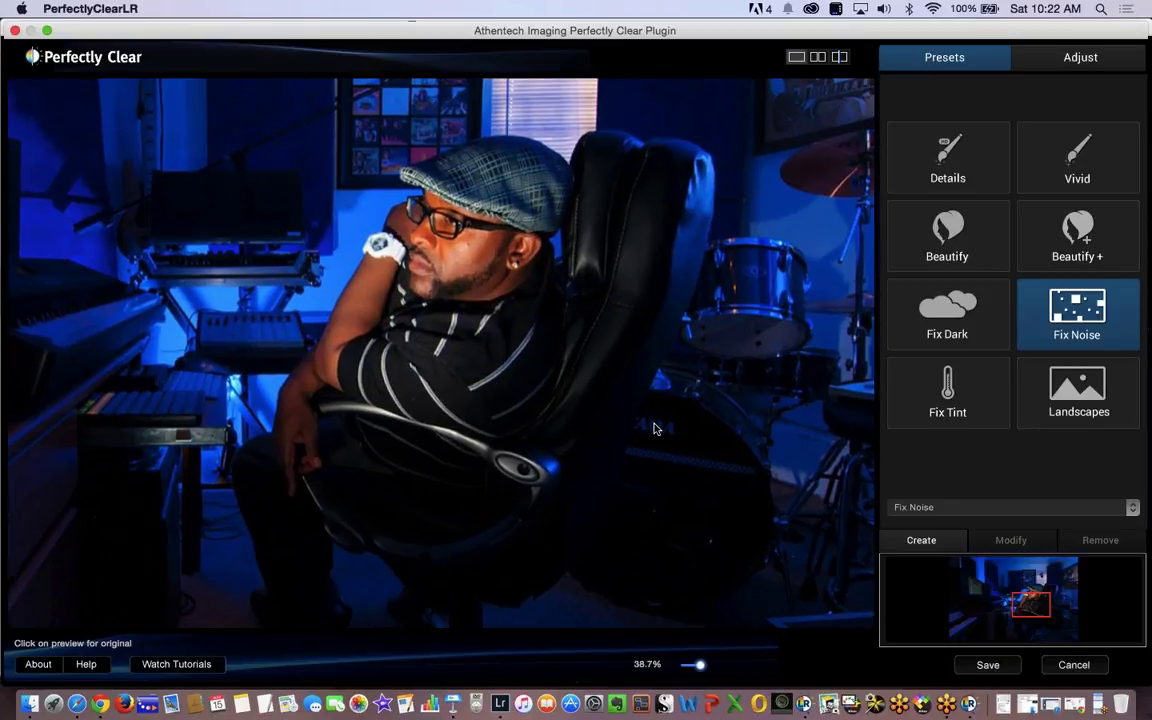
pyautogui.moveTo(697, 668); pyautogui.dragTo(686, 666)
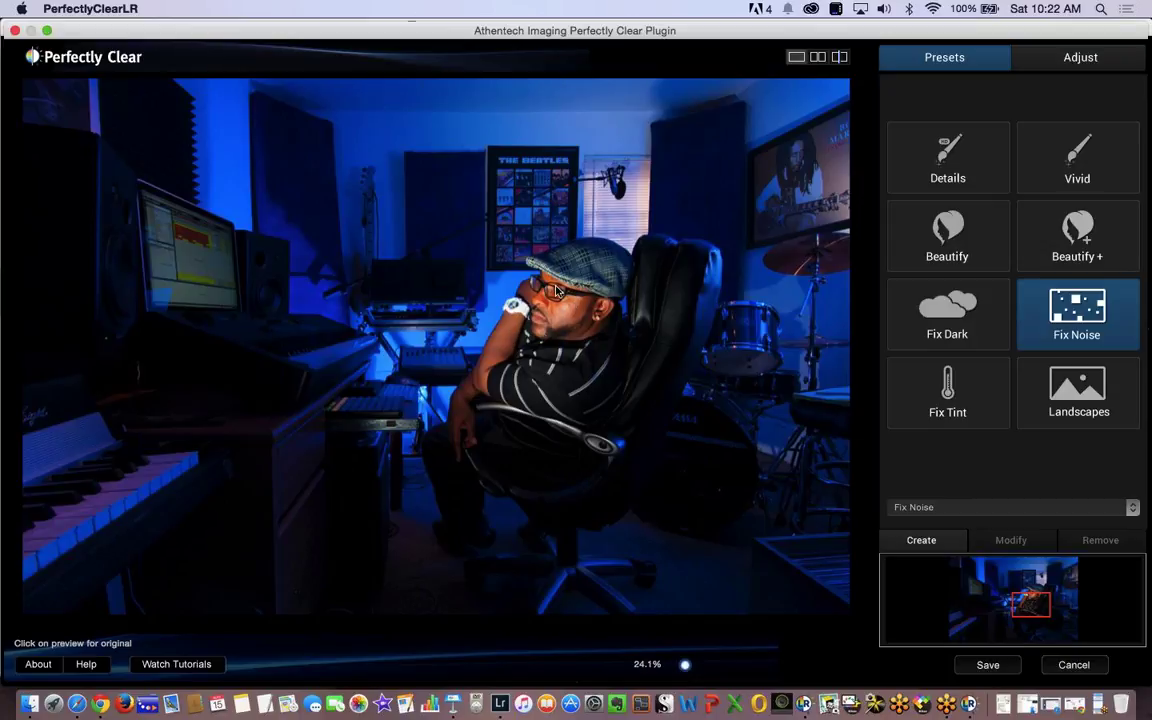
# Compare the Fix Tint preset with Vivid on the studio photo, and preview Landscapes.
pyautogui.click(947, 395)
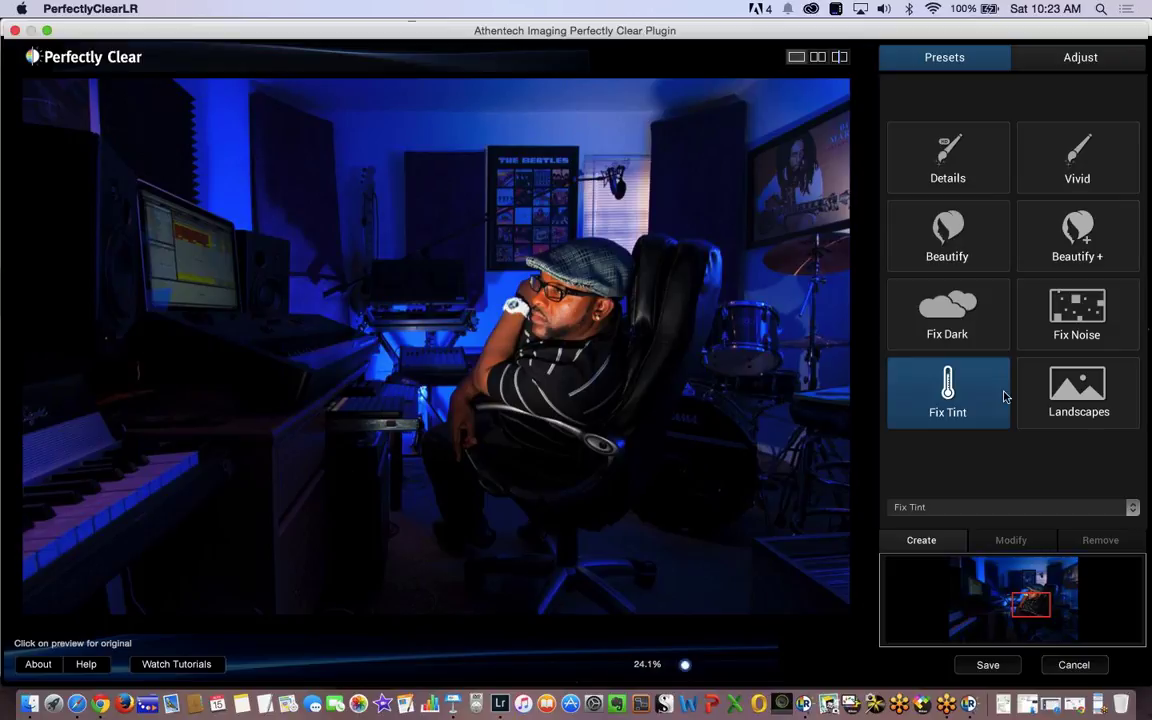
pyautogui.click(955, 395)
pyautogui.click(1053, 172)
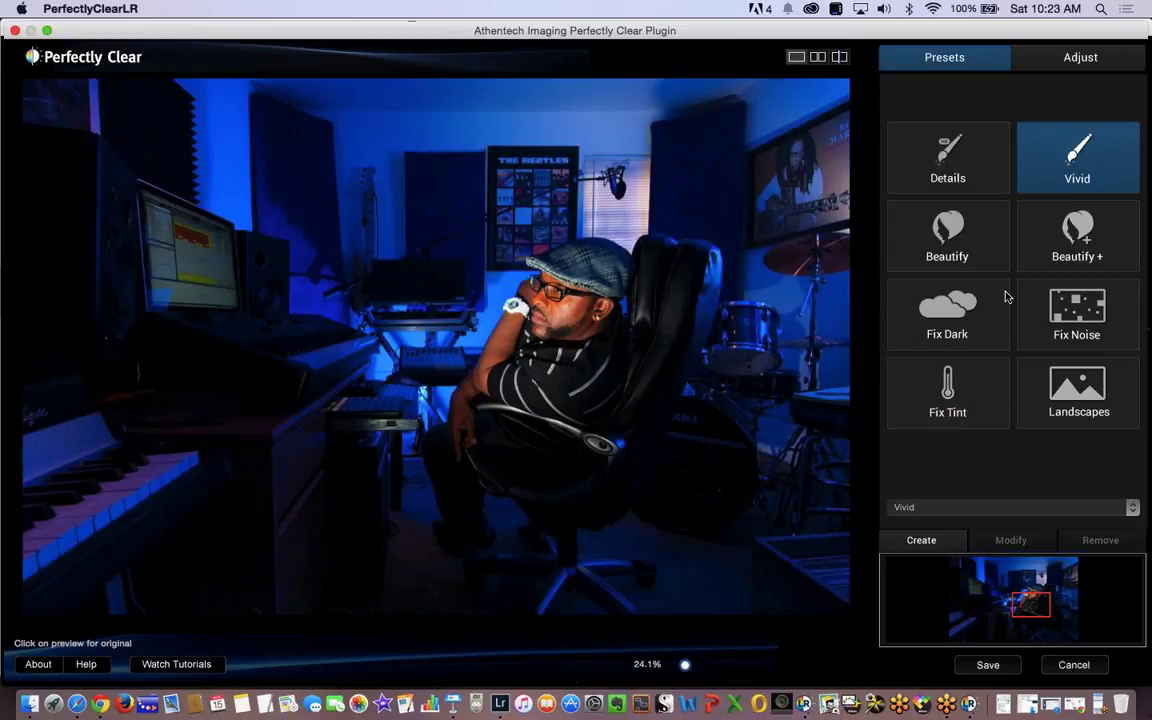
pyautogui.click(931, 404)
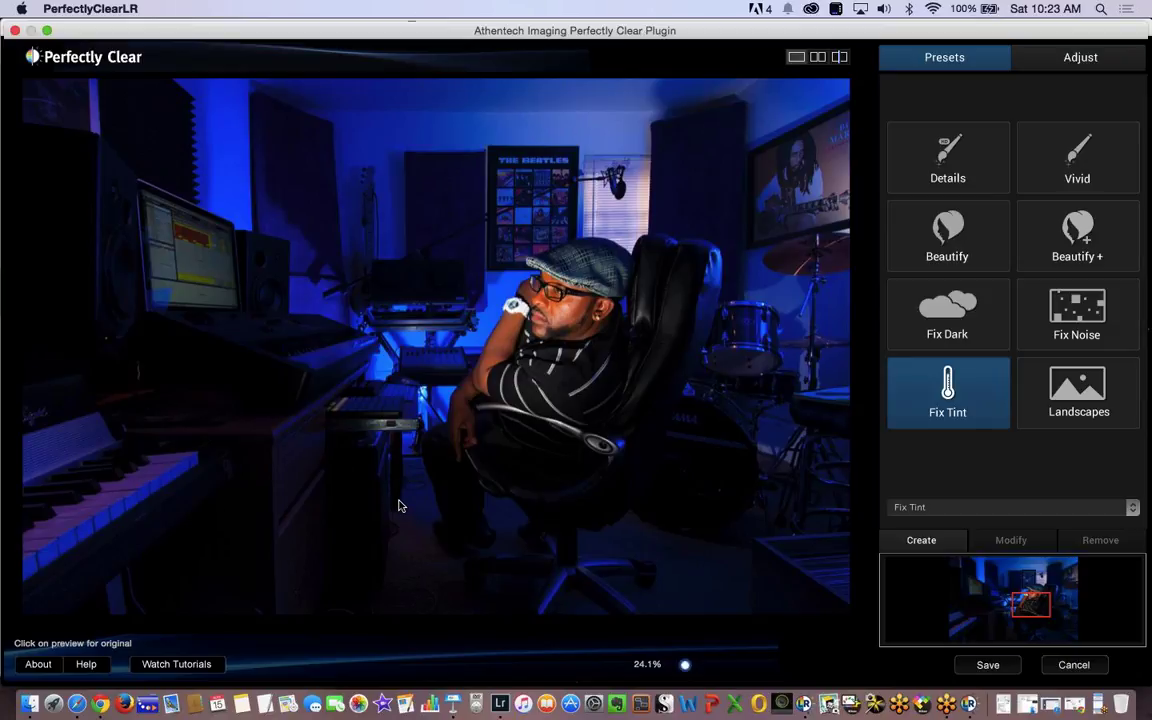
pyautogui.click(1095, 155)
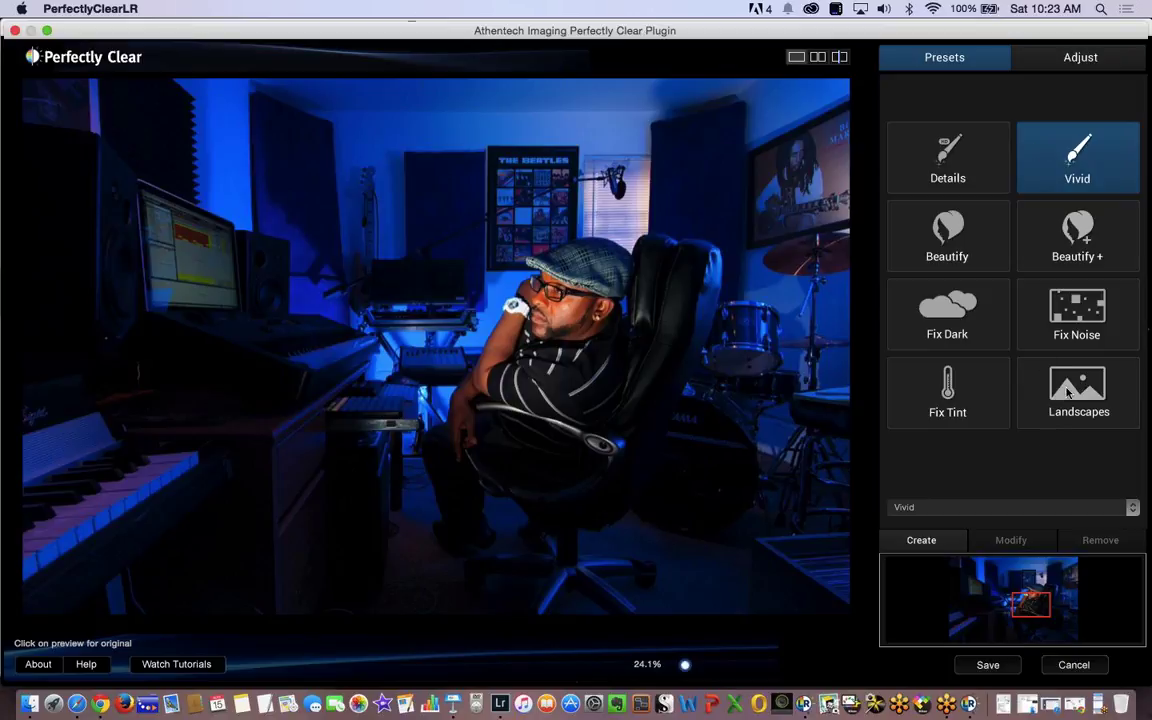
pyautogui.click(1067, 392)
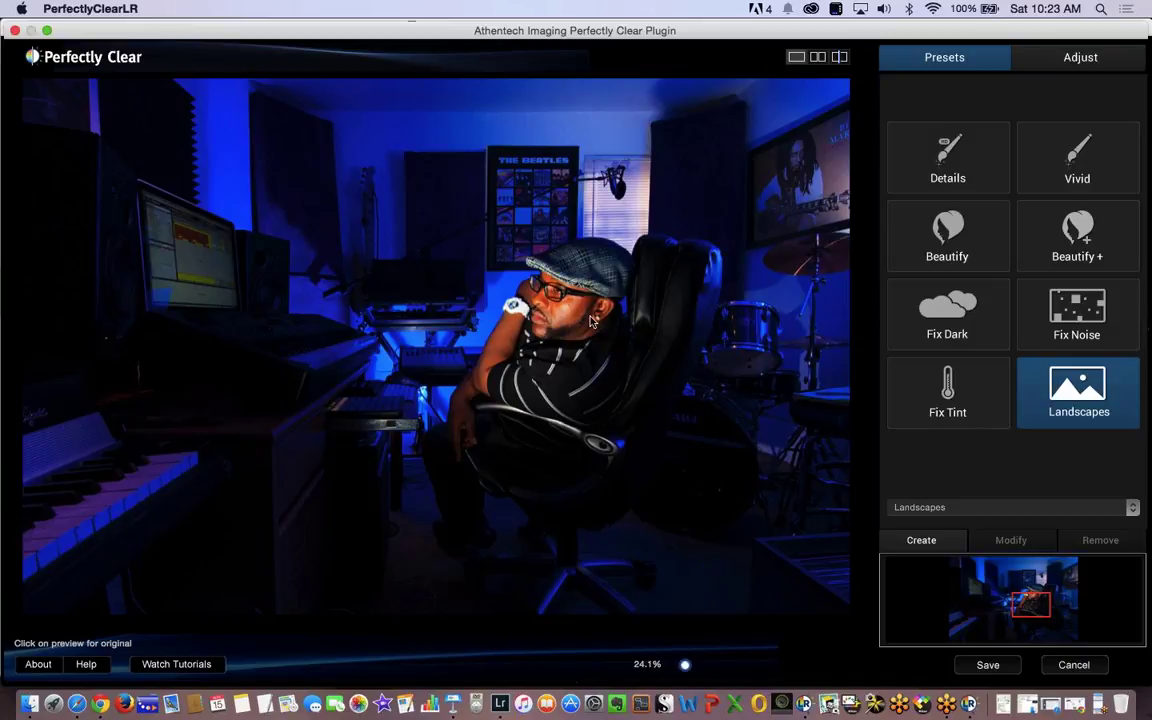
# Try different Overall Opacity strengths for the Landscapes correction, including 45, 100, 25 and 59, finishing on 81.
pyautogui.click(1058, 64)
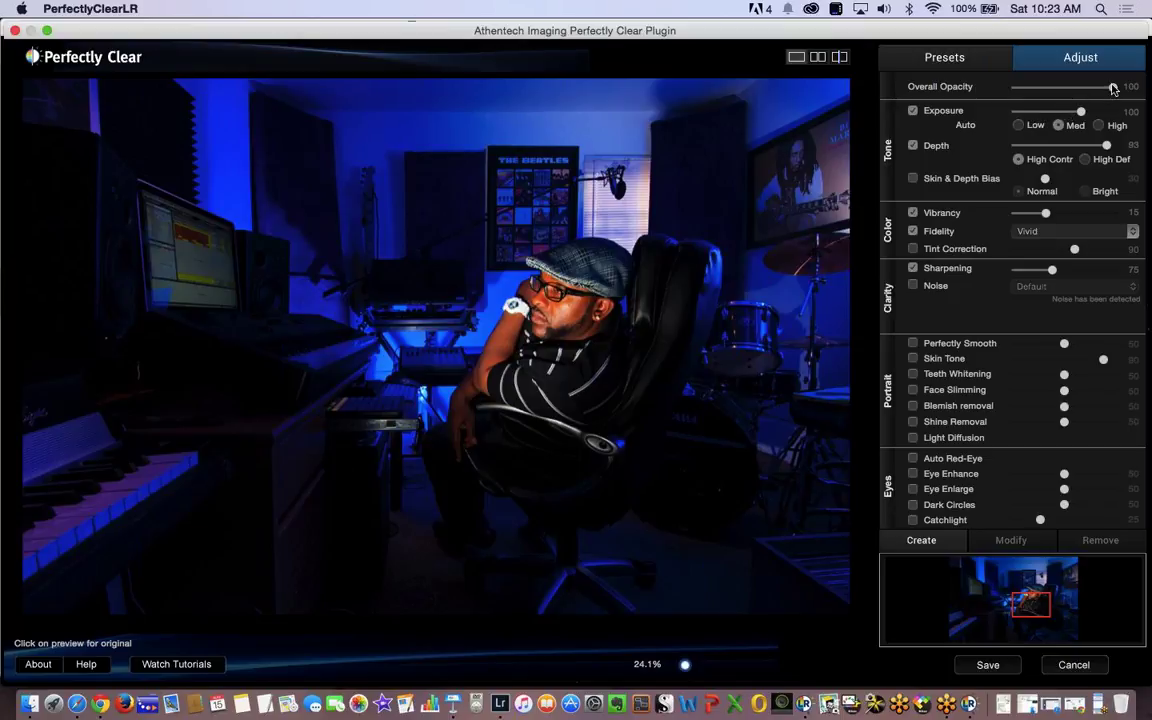
pyautogui.moveTo(1112, 88); pyautogui.dragTo(1057, 102)
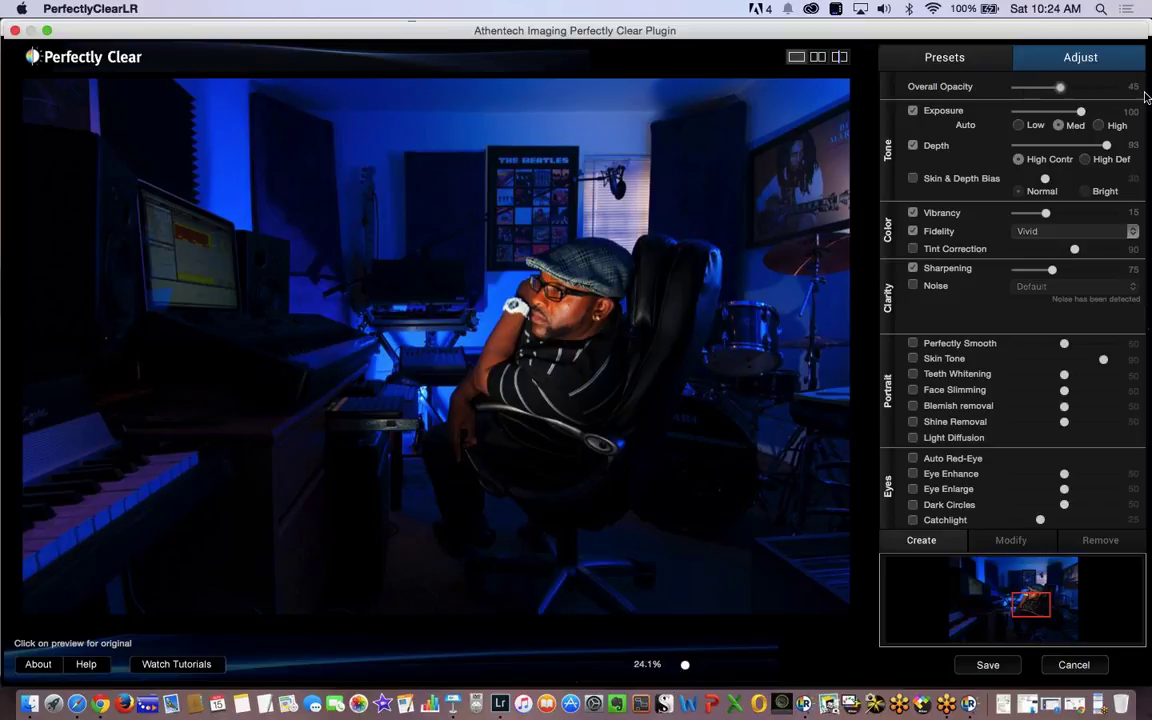
pyautogui.moveTo(1052, 87); pyautogui.dragTo(1135, 97)
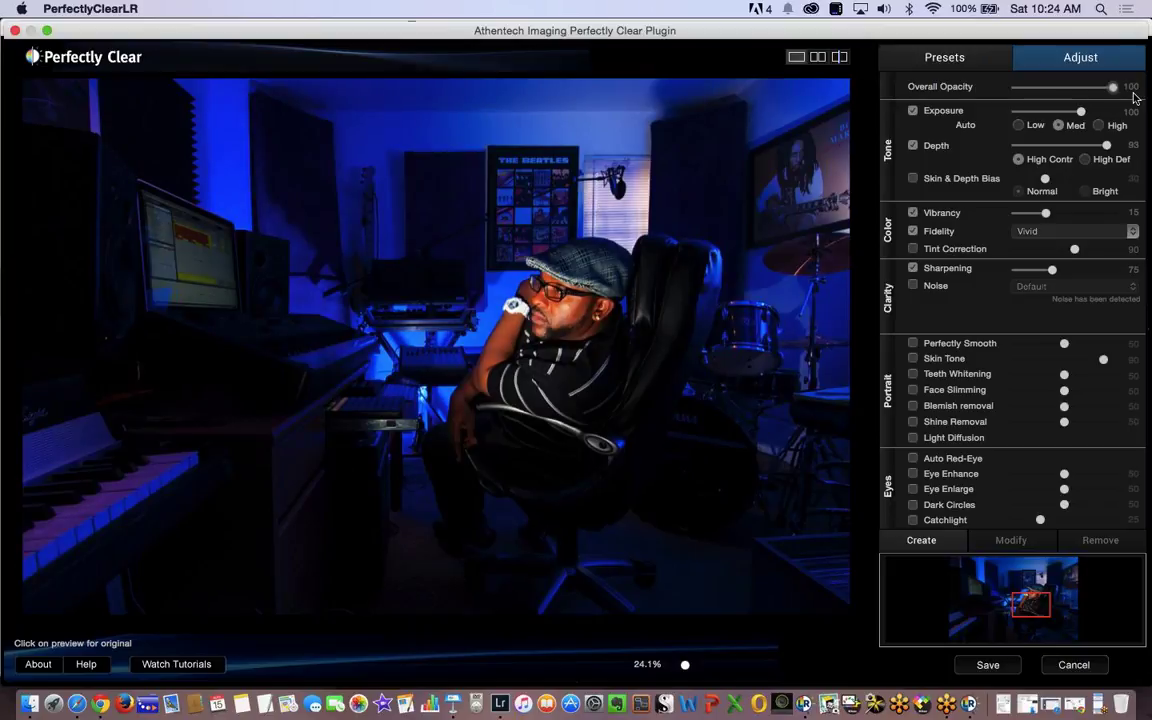
pyautogui.click(1040, 88)
pyautogui.moveTo(1040, 104); pyautogui.dragTo(1041, 104)
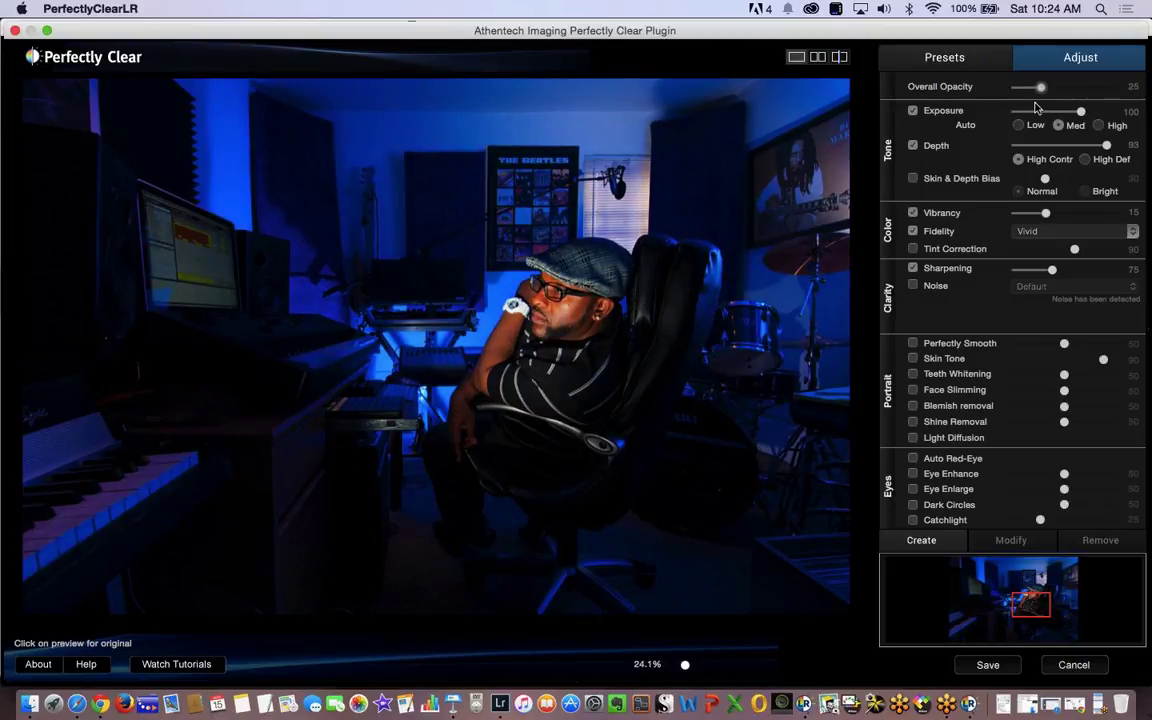
pyautogui.click(1073, 88)
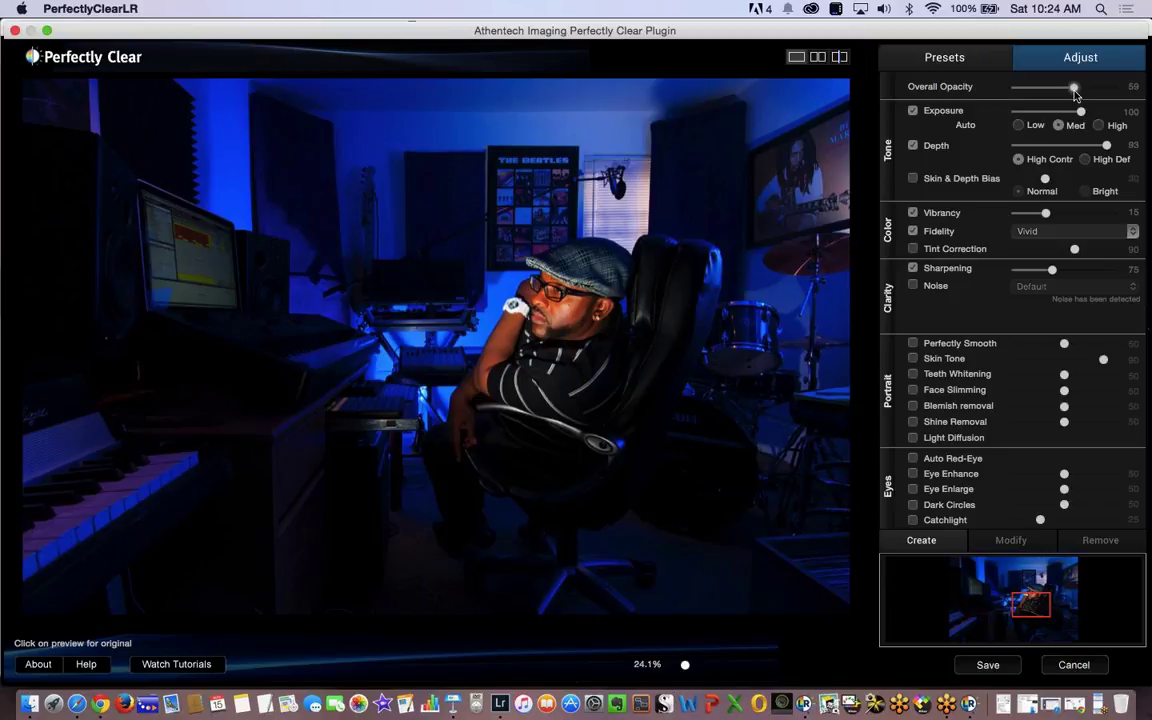
pyautogui.moveTo(1074, 89); pyautogui.dragTo(900, 85)
pyautogui.moveTo(1104, 100)
pyautogui.mouseDown()
pyautogui.moveTo(1039, 103)
pyautogui.moveTo(1114, 105)
pyautogui.moveTo(1110, 90)
pyautogui.moveTo(1094, 90)
pyautogui.mouseUp()
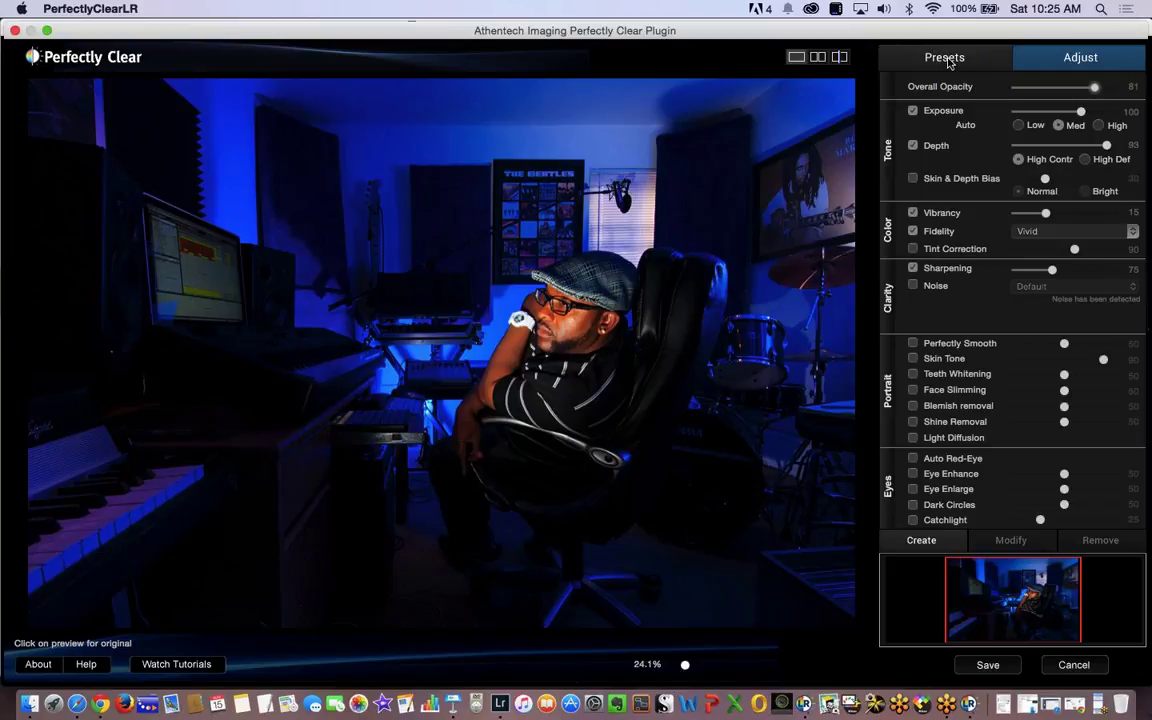
# Return to the presets, check the original studio photo, and cancel the plugin correction without saving.
pyautogui.click(908, 56)
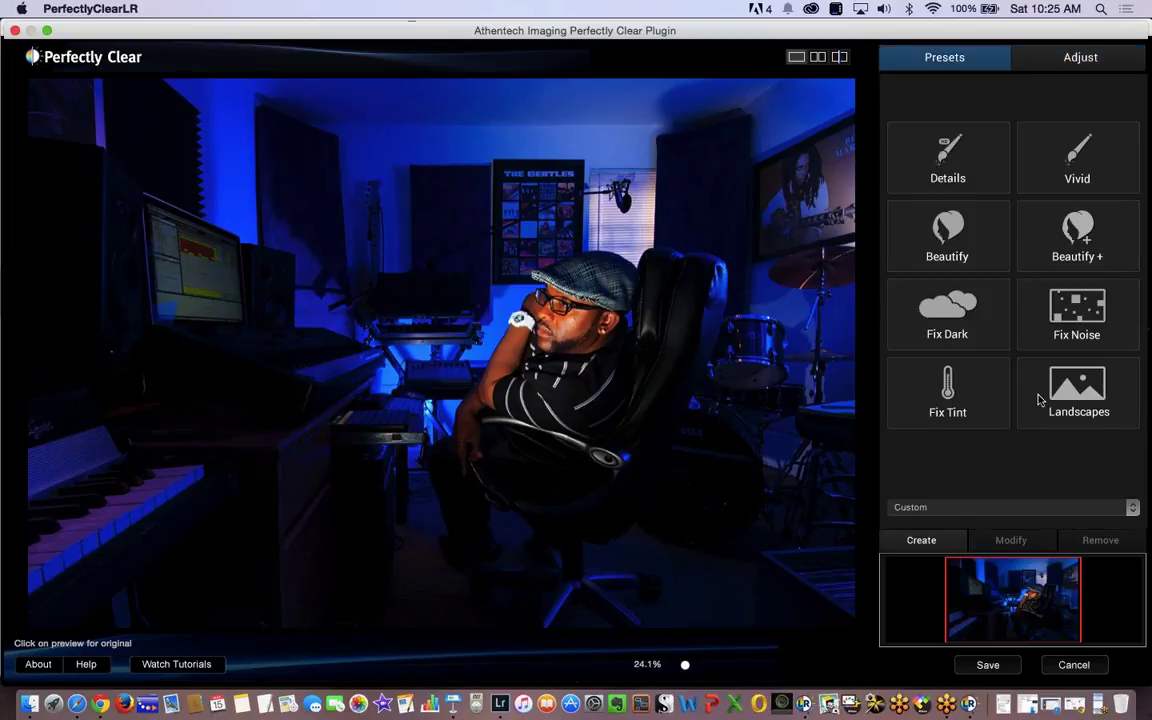
pyautogui.click(419, 260)
pyautogui.click(1074, 665)
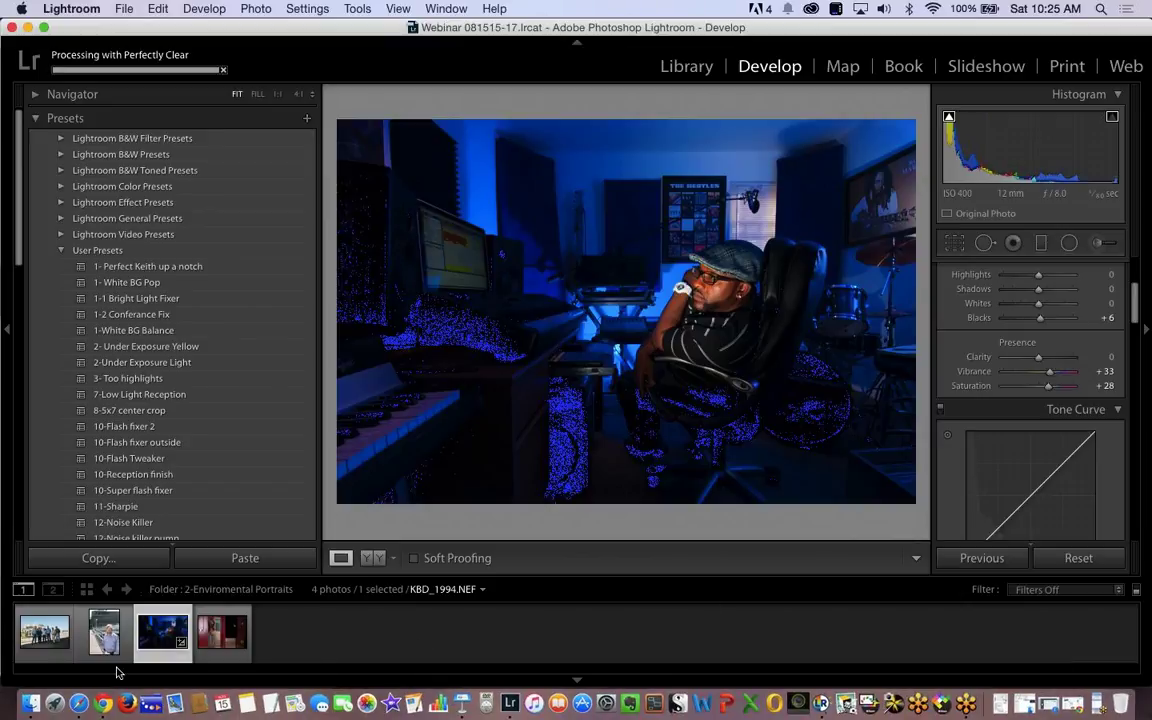
# Open the EBMUD Energy portrait of the man in a cap and set its Highlights to -57.
pyautogui.click(104, 640)
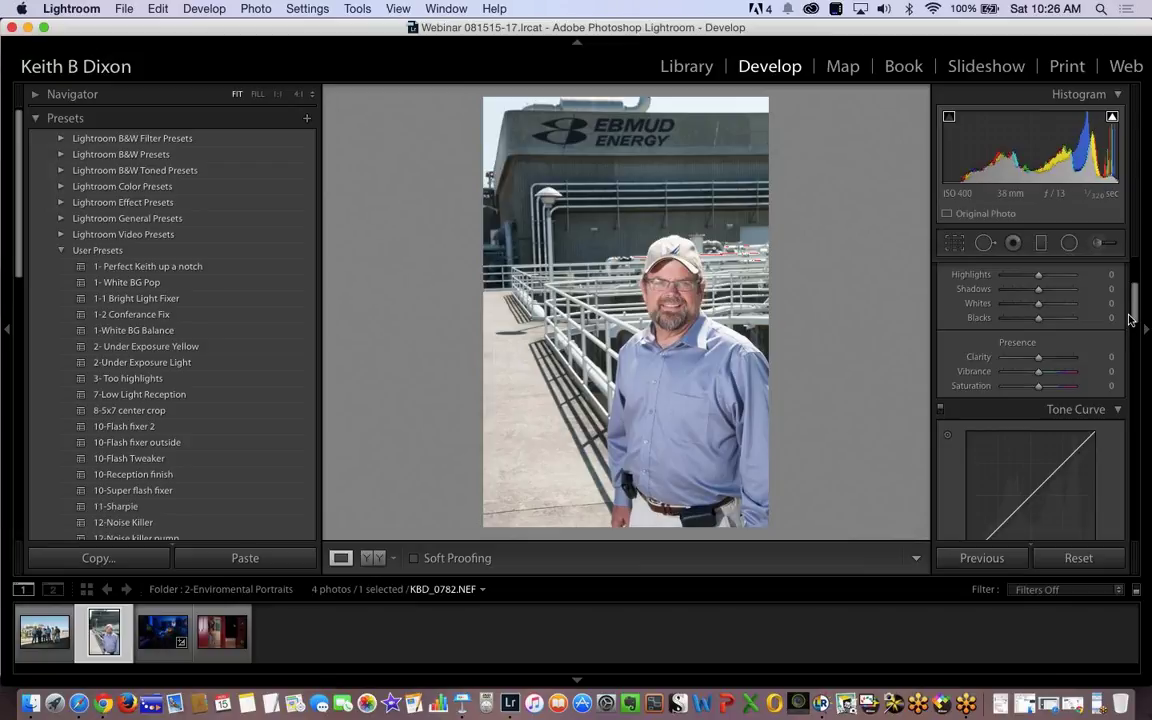
pyautogui.scroll(-2, 1133, 310)
pyautogui.scroll(5, 1133, 300)
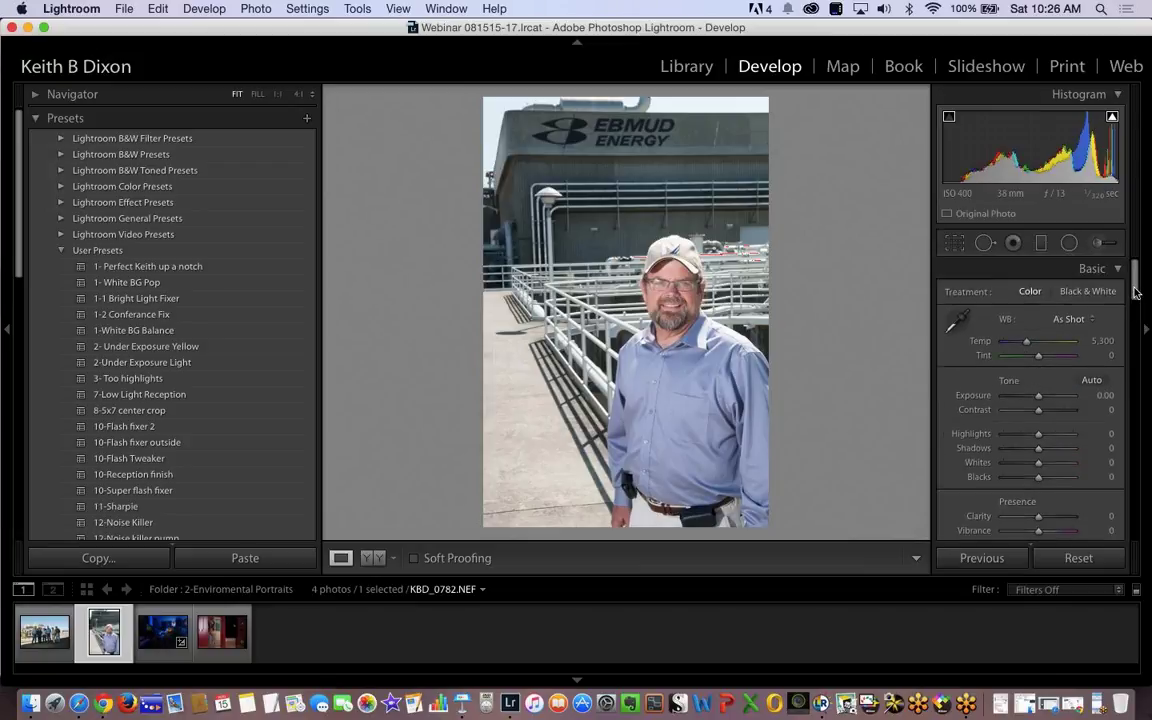
pyautogui.scroll(-2, 1131, 290)
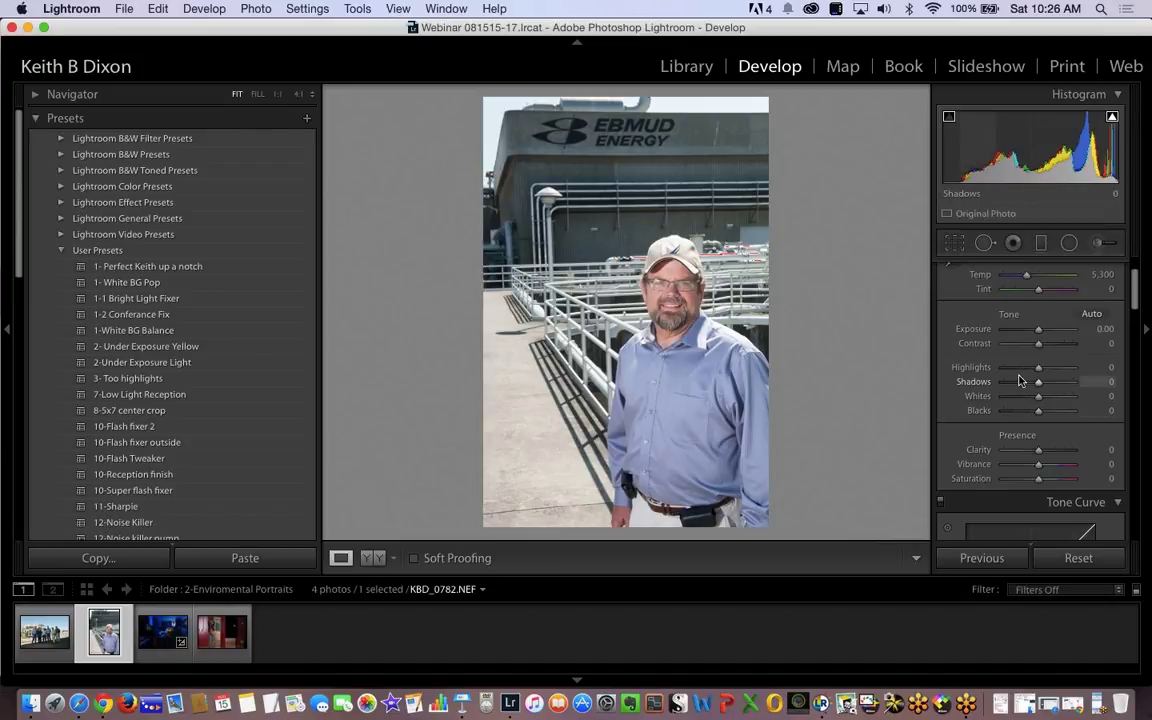
pyautogui.moveTo(1021, 378)
pyautogui.mouseDown()
pyautogui.moveTo(1039, 378)
pyautogui.moveTo(1003, 383)
pyautogui.moveTo(1006, 373)
pyautogui.moveTo(1039, 376)
pyautogui.moveTo(1012, 378)
pyautogui.mouseUp()
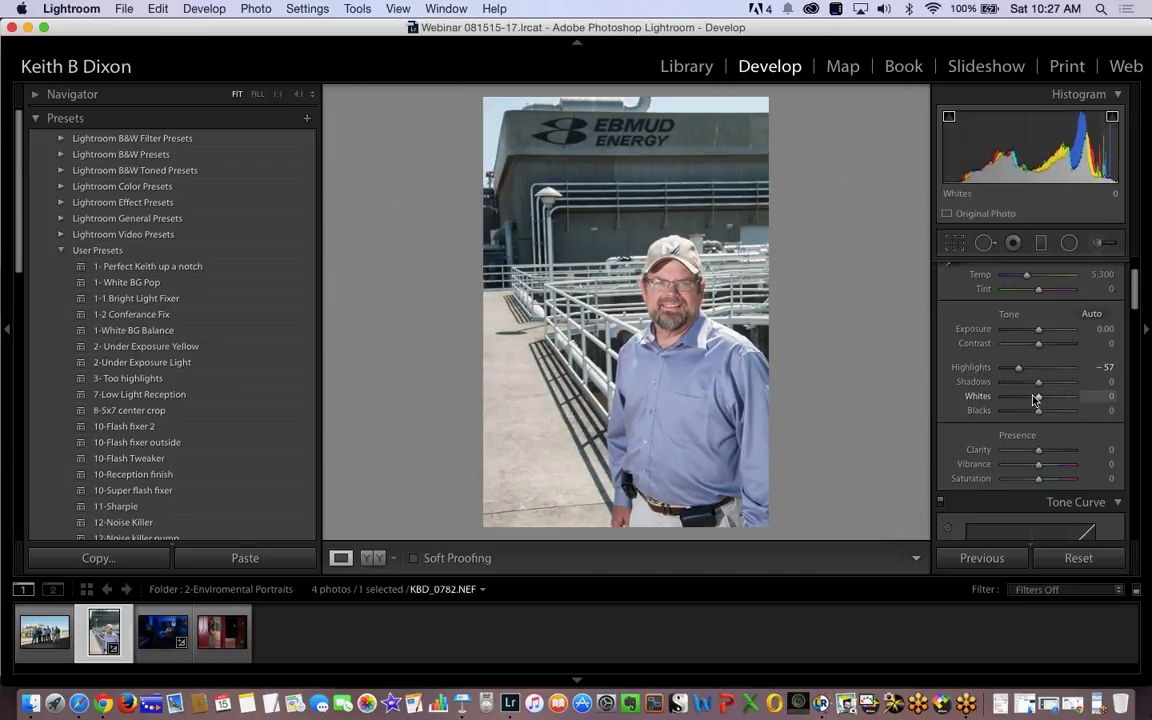
# Set the EBMUD Energy portrait's Whites to -70 and Exposure to -0.45.
pyautogui.moveTo(1037, 400); pyautogui.dragTo(1062, 398)
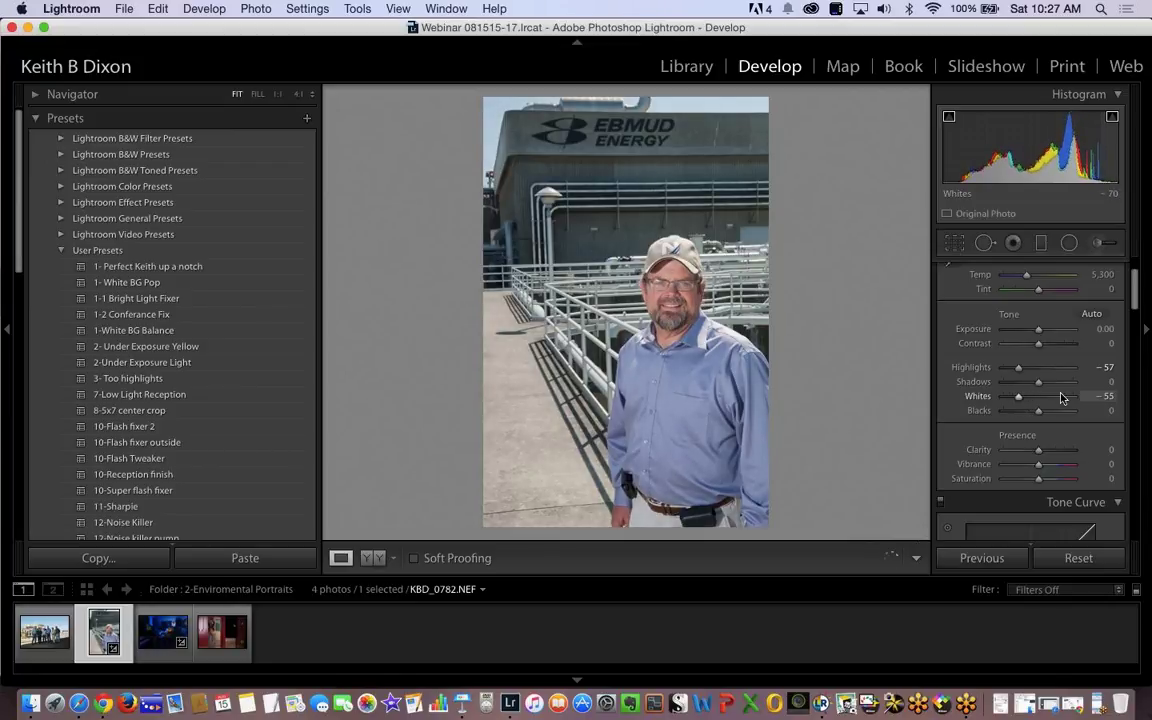
pyautogui.moveTo(1062, 398); pyautogui.dragTo(1014, 404)
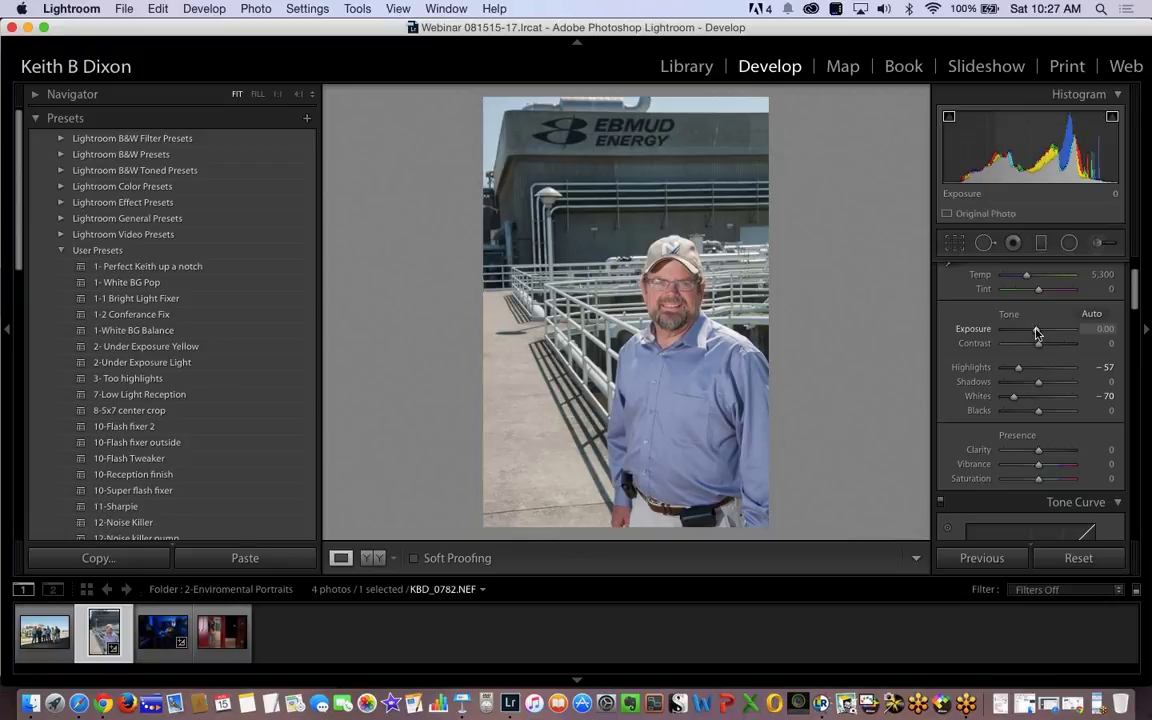
pyautogui.moveTo(1036, 333); pyautogui.dragTo(1034, 333)
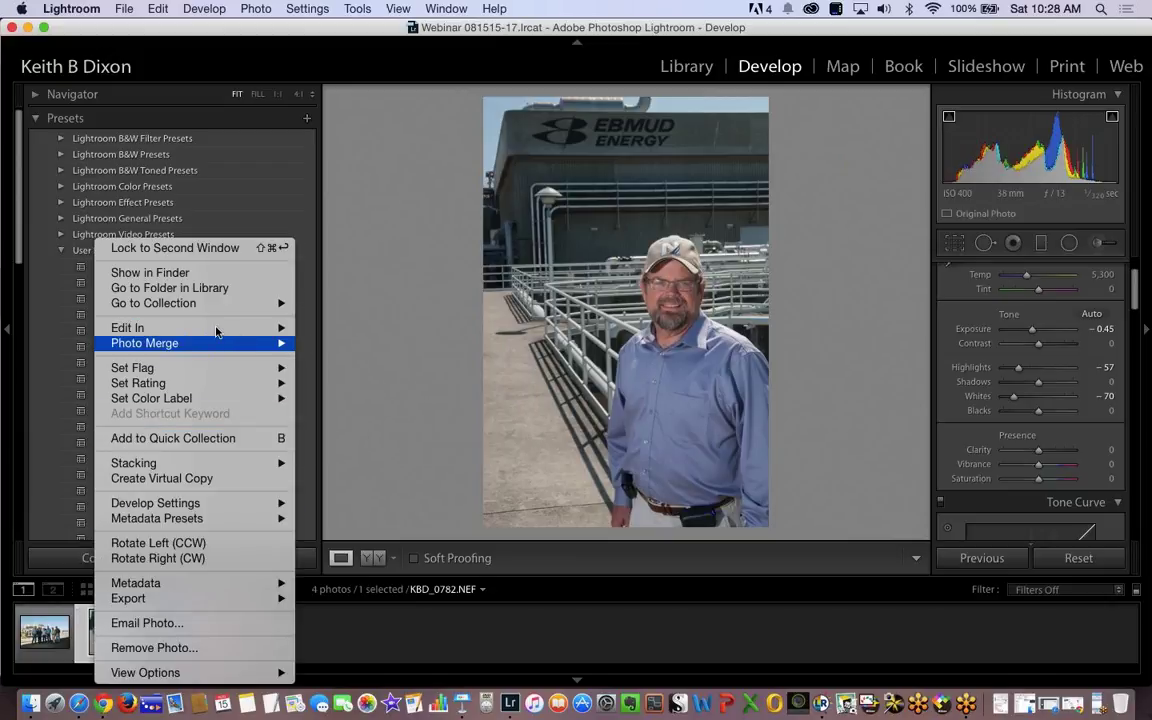
# Export the EBMUD Energy portrait to Athentech Perfectly Clear v2 with the Details system preset.
pyautogui.moveTo(219, 330)
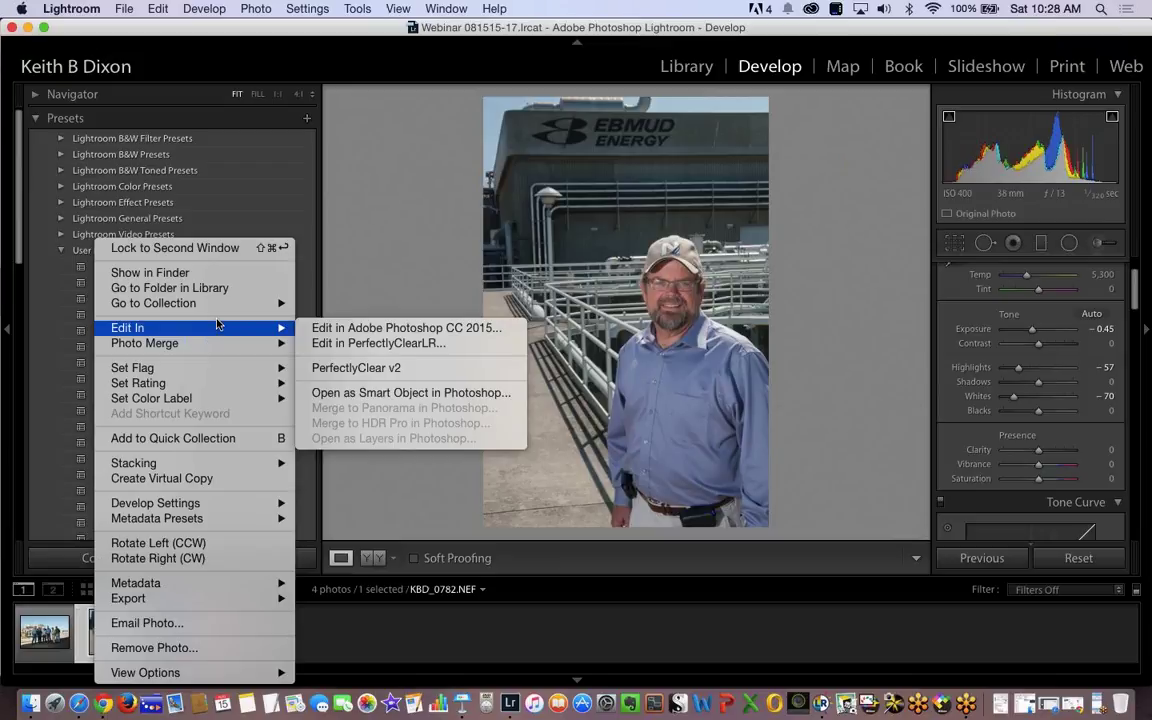
pyautogui.press('Escape')
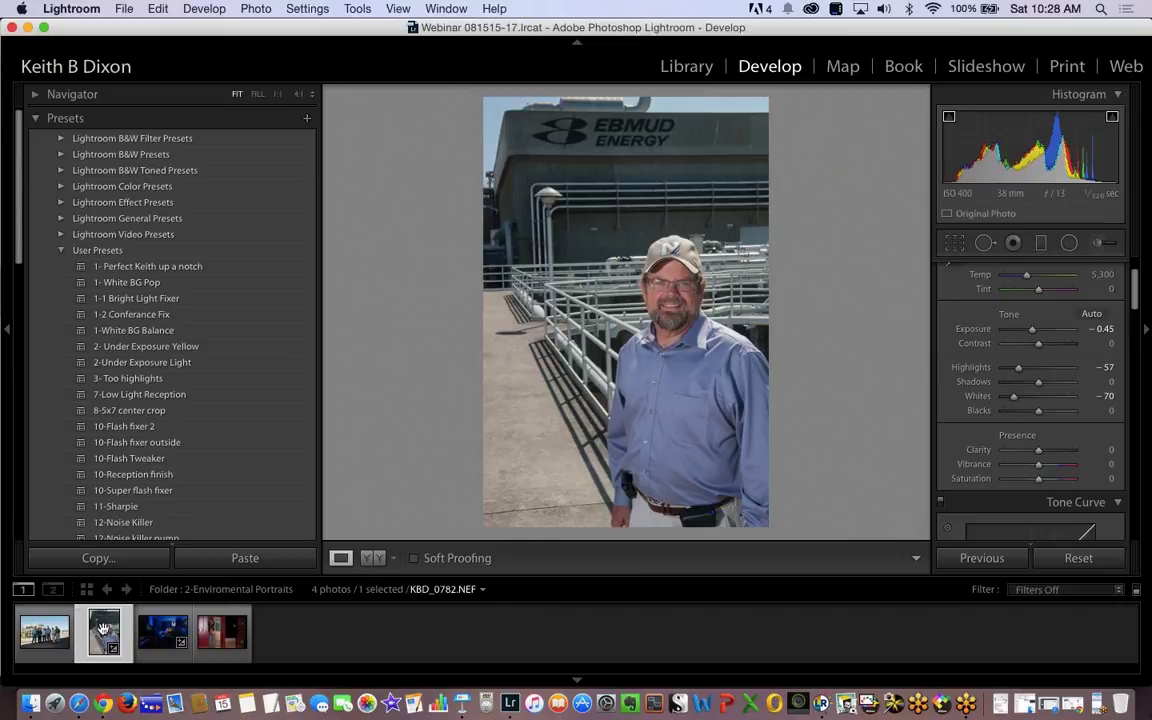
pyautogui.press('super+shift+e')
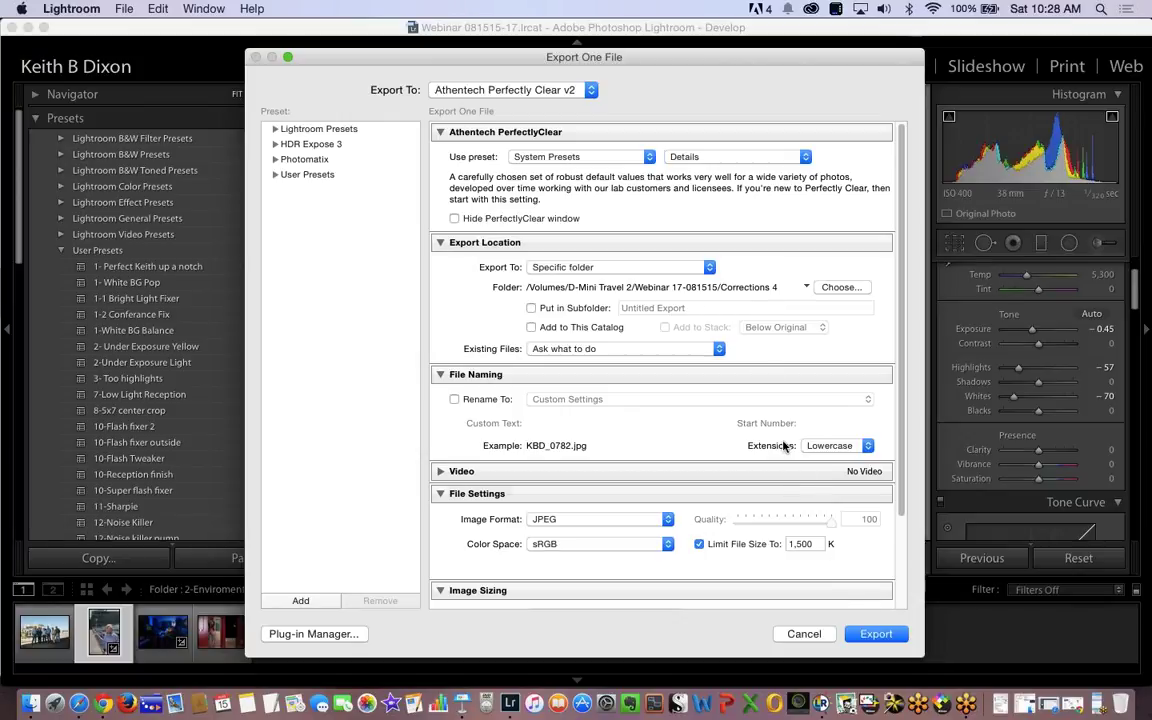
pyautogui.click(877, 634)
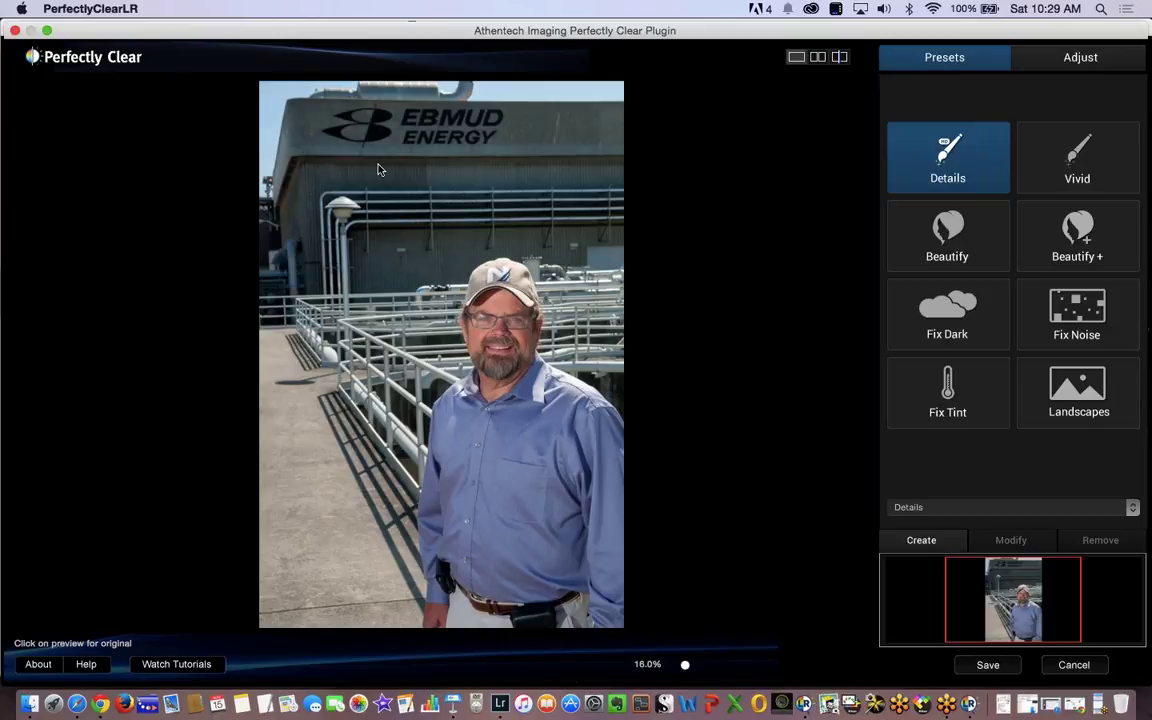
# Compare the Vivid and Details presets on the outdoor portrait, and preview Fix Dark and Fix Noise.
pyautogui.click(1042, 180)
pyautogui.click(985, 165)
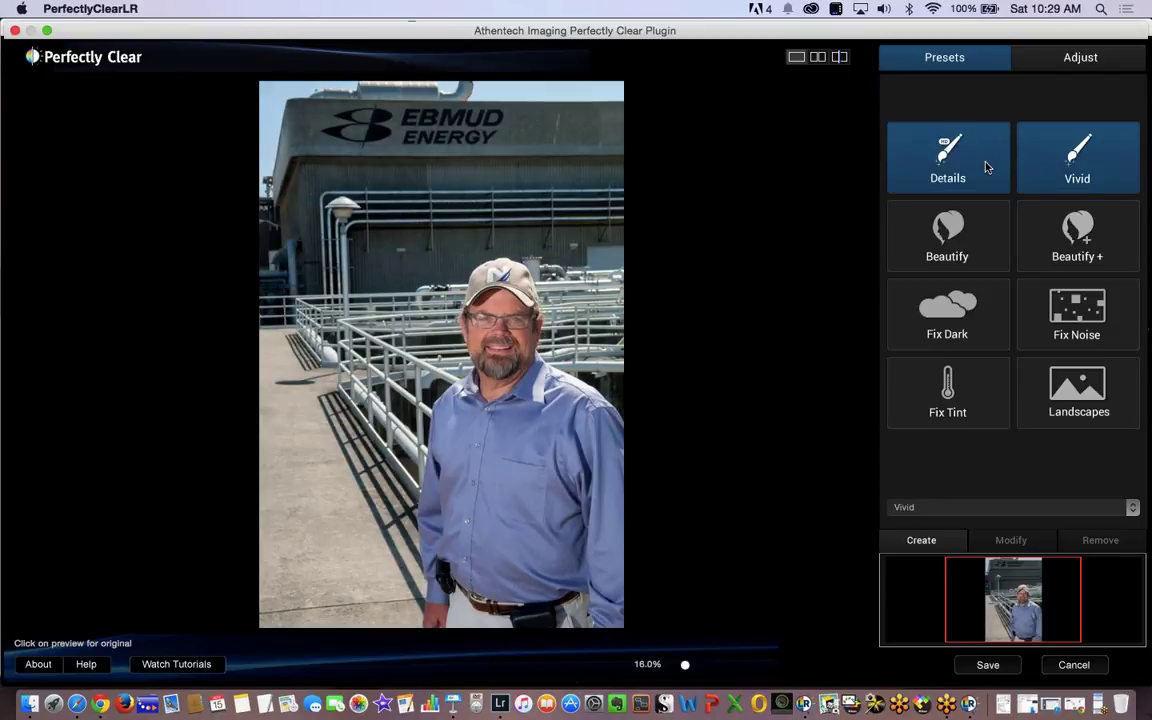
pyautogui.click(1036, 165)
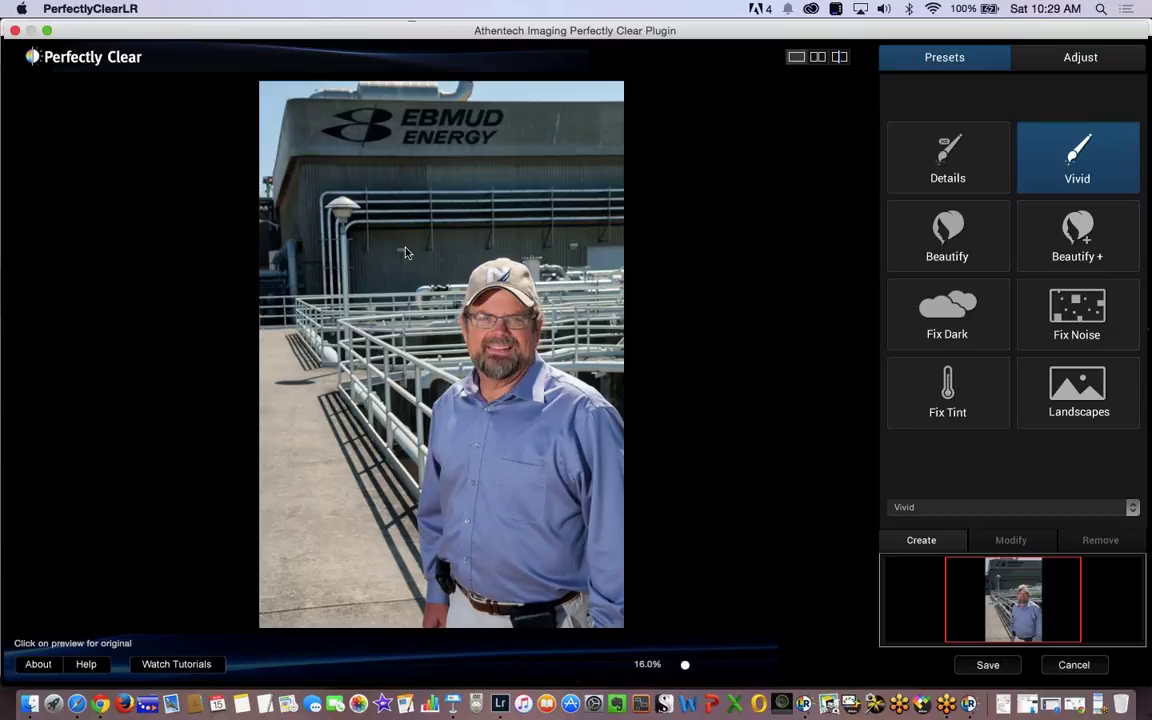
pyautogui.click(947, 168)
pyautogui.click(945, 302)
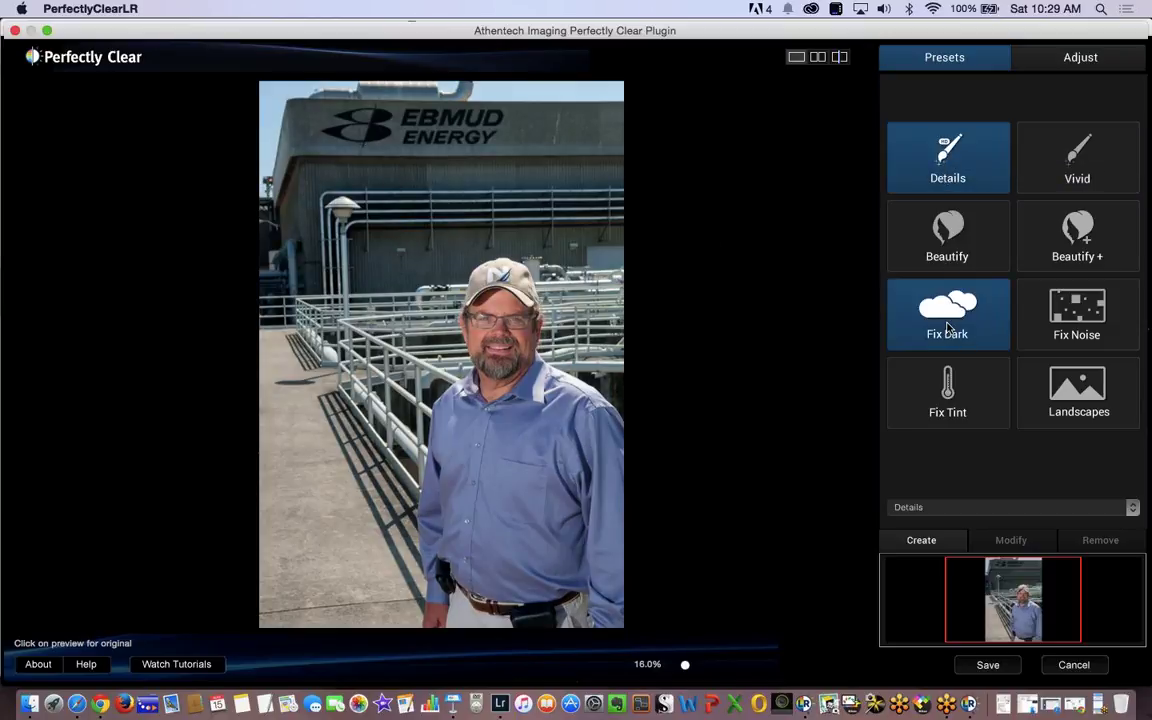
pyautogui.click(1048, 325)
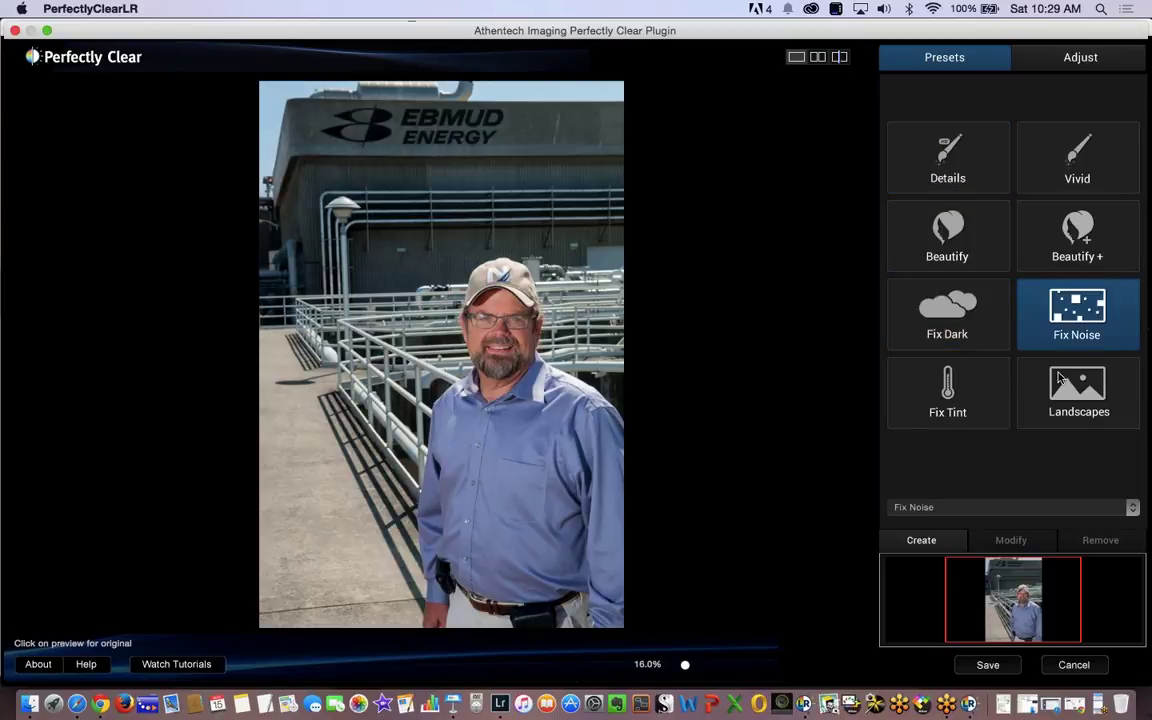
# Preview the Landscapes, Fix Tint, Details and Vivid presets on the outdoor portrait, and compare Fix Tint with the original.
pyautogui.click(1052, 398)
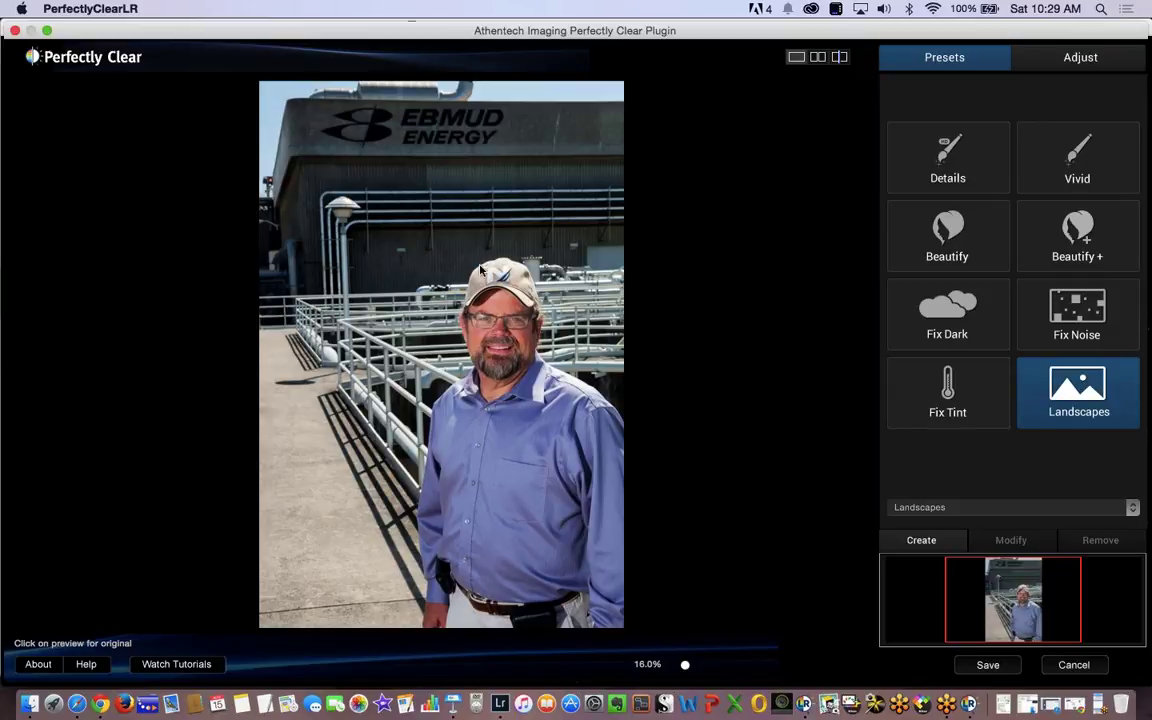
pyautogui.click(945, 407)
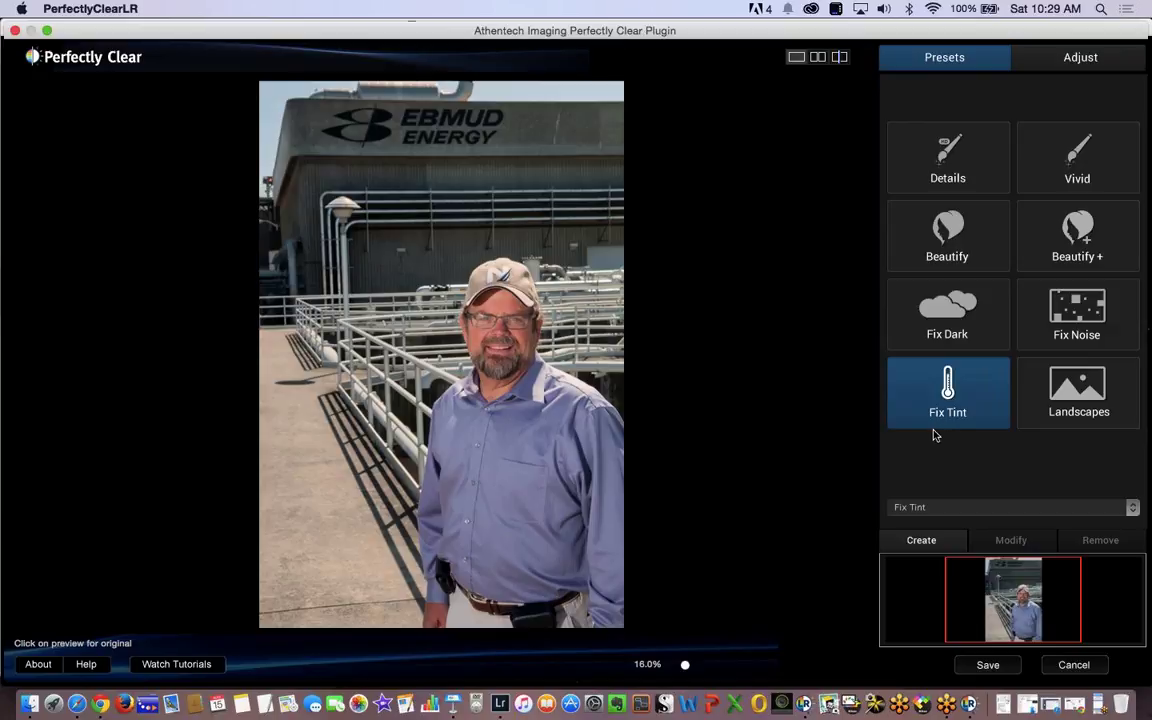
pyautogui.click(945, 165)
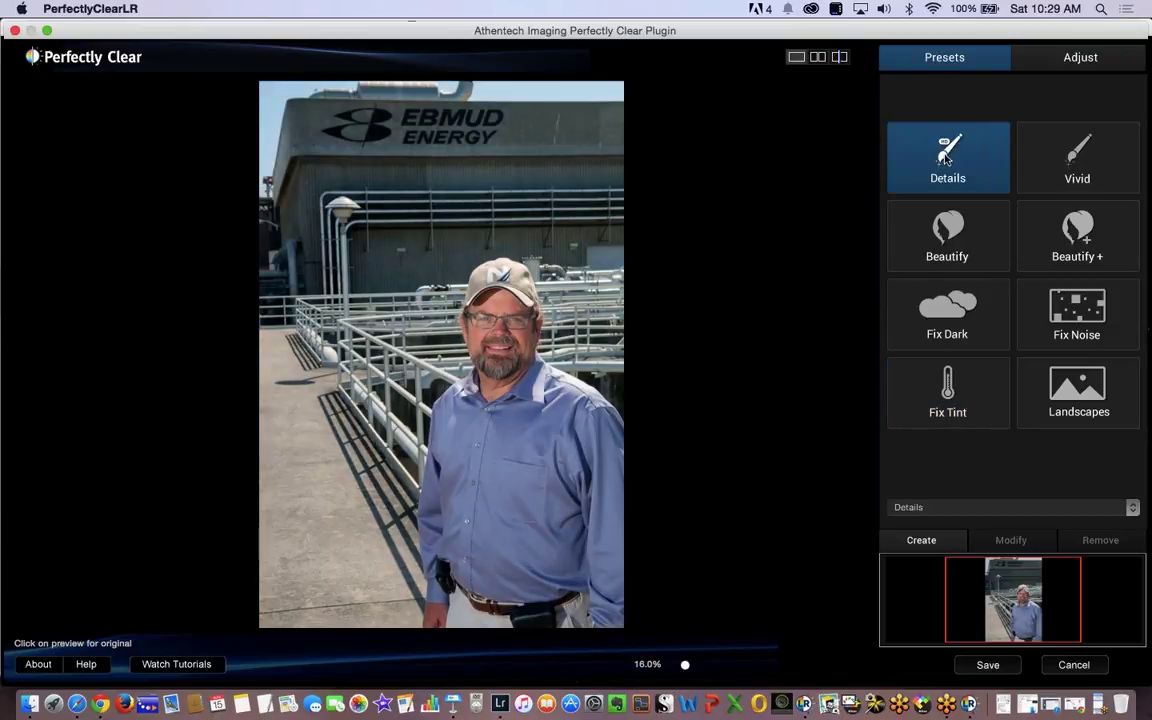
pyautogui.click(1055, 157)
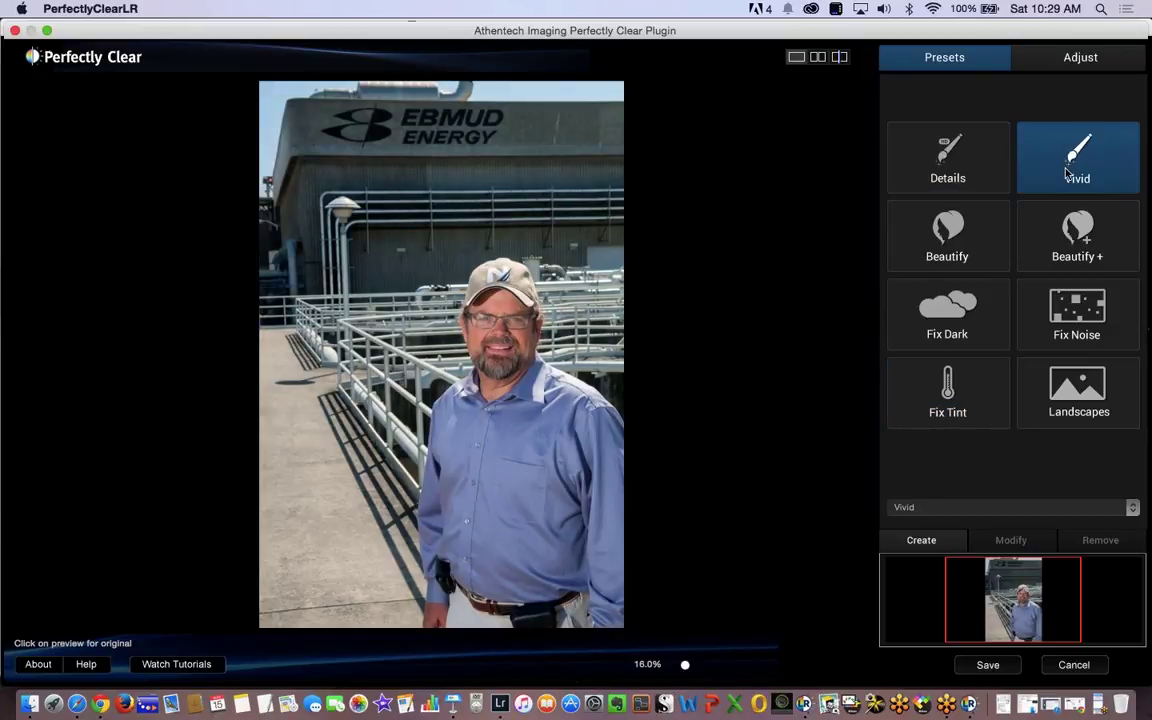
pyautogui.click(897, 378)
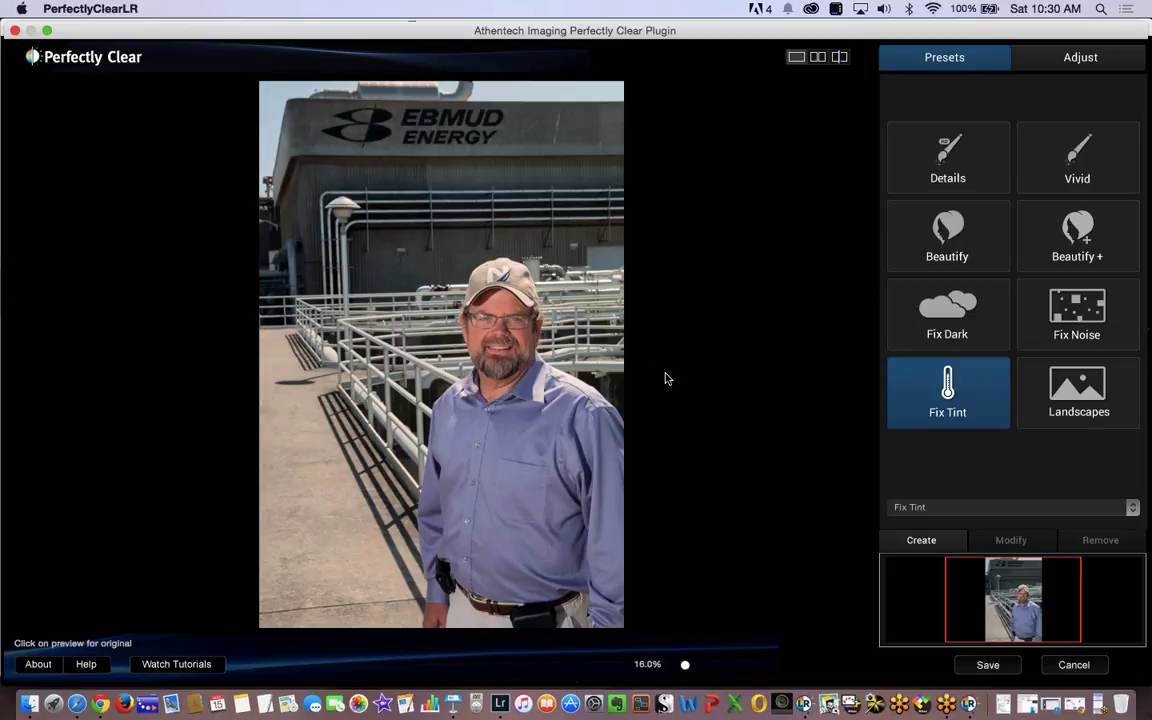
pyautogui.click(495, 361)
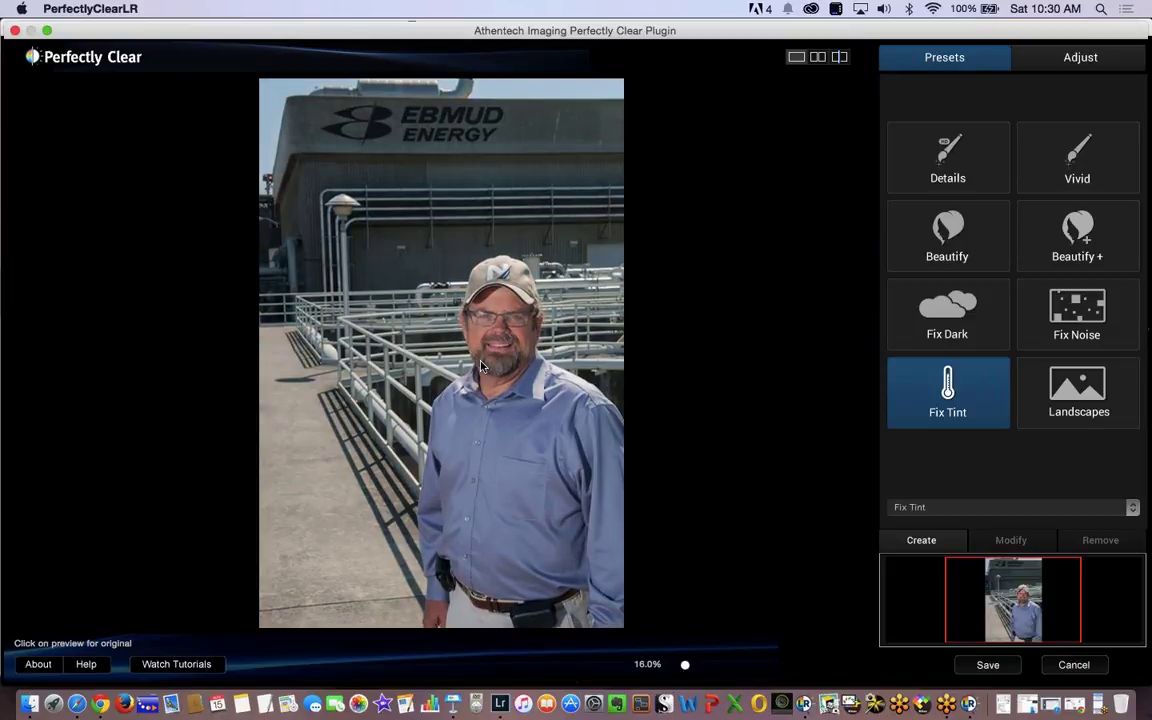
pyautogui.click(481, 366)
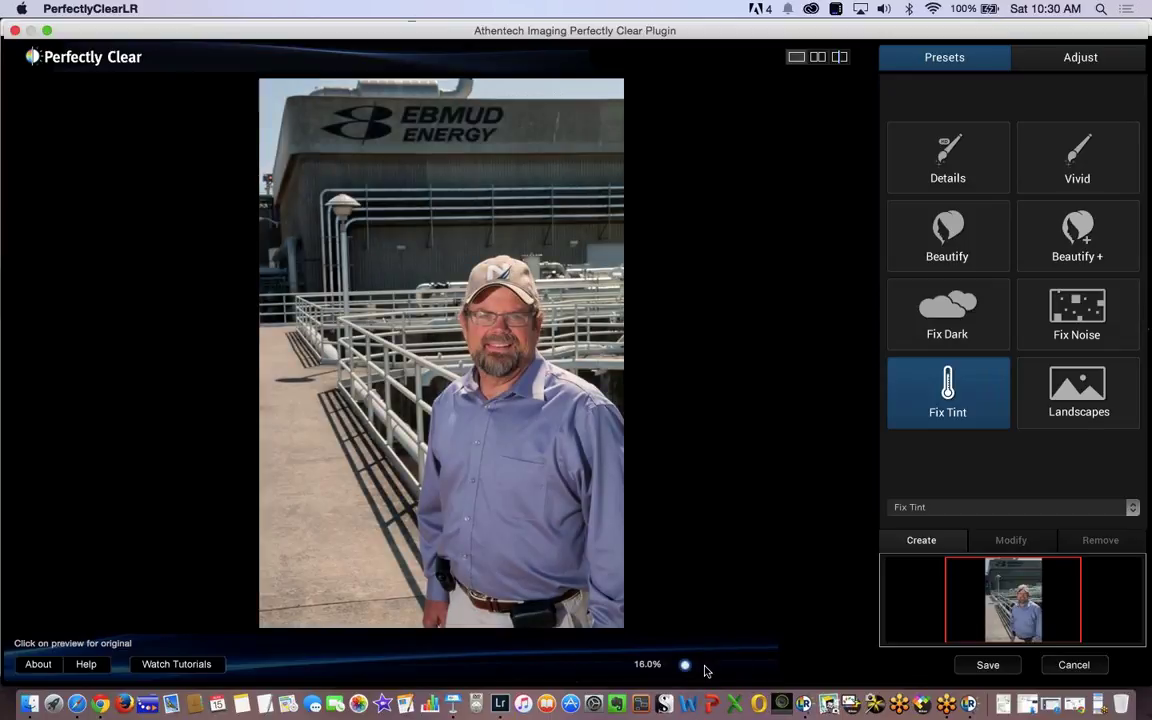
# Compare the Beautify, Beautify + and Fix Tint presets on a close-up of the man's face.
pyautogui.moveTo(705, 668)
pyautogui.mouseDown()
pyautogui.moveTo(690, 666)
pyautogui.moveTo(720, 666)
pyautogui.mouseUp()
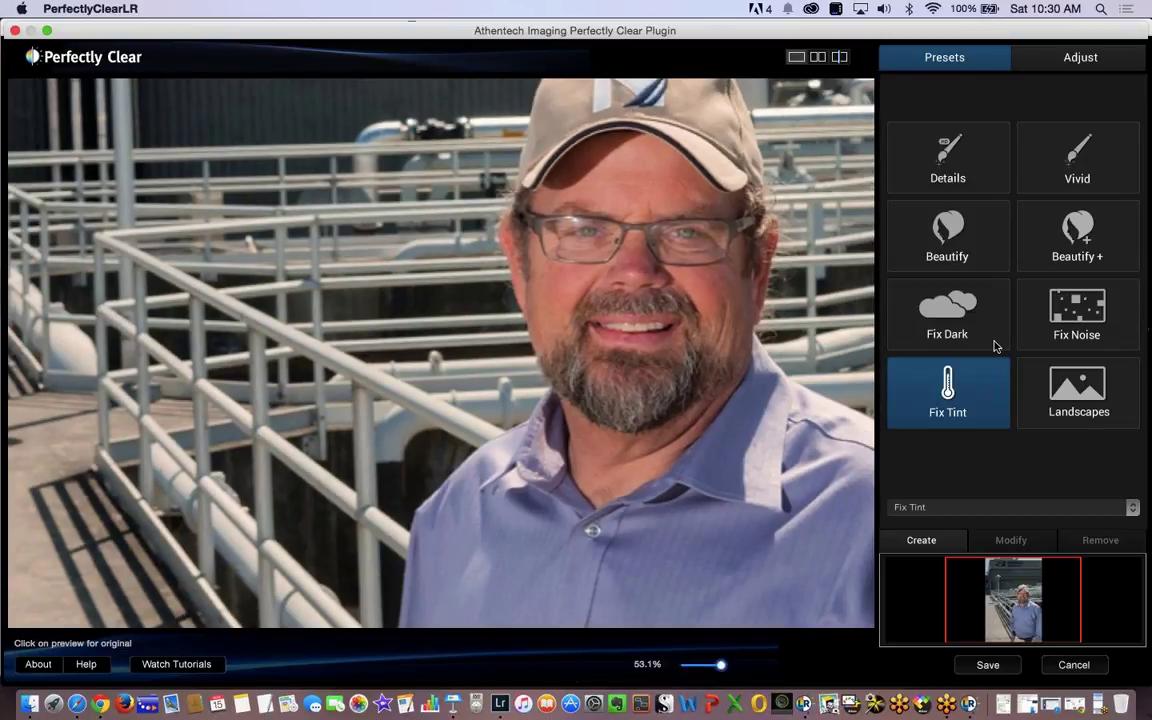
pyautogui.click(1075, 235)
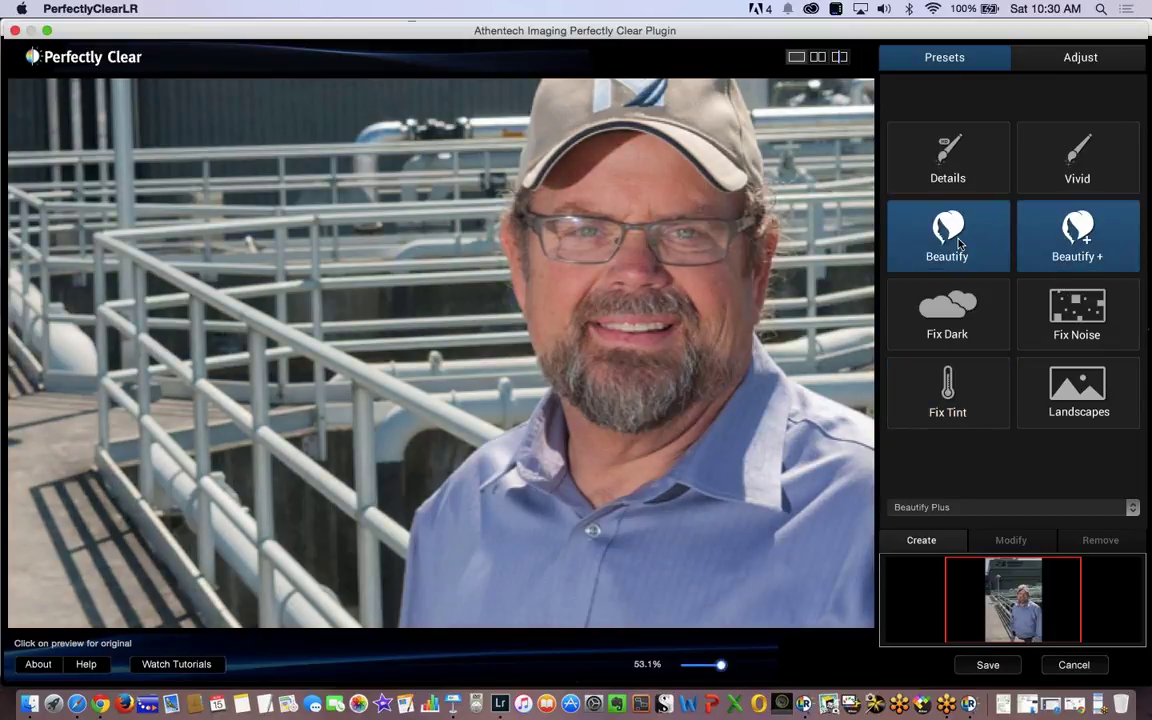
pyautogui.click(958, 243)
pyautogui.click(1020, 248)
pyautogui.click(990, 249)
pyautogui.click(1070, 247)
pyautogui.click(975, 250)
pyautogui.click(1070, 247)
pyautogui.click(903, 372)
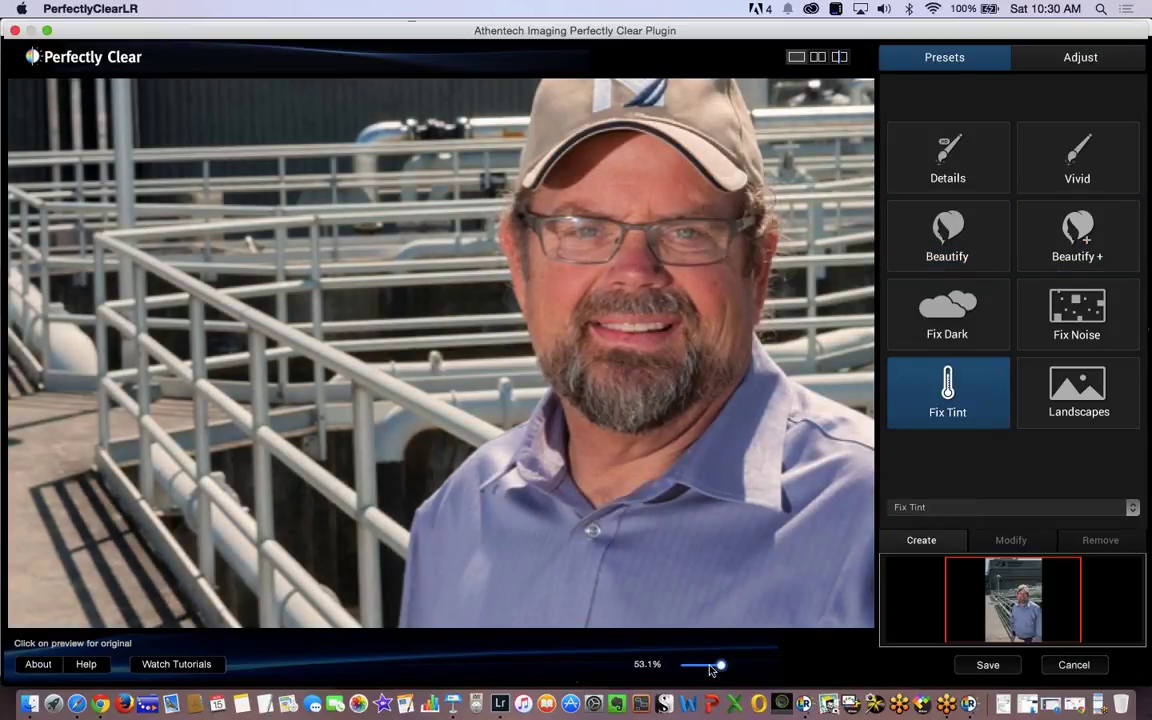
pyautogui.scroll(-2, 613, 589)
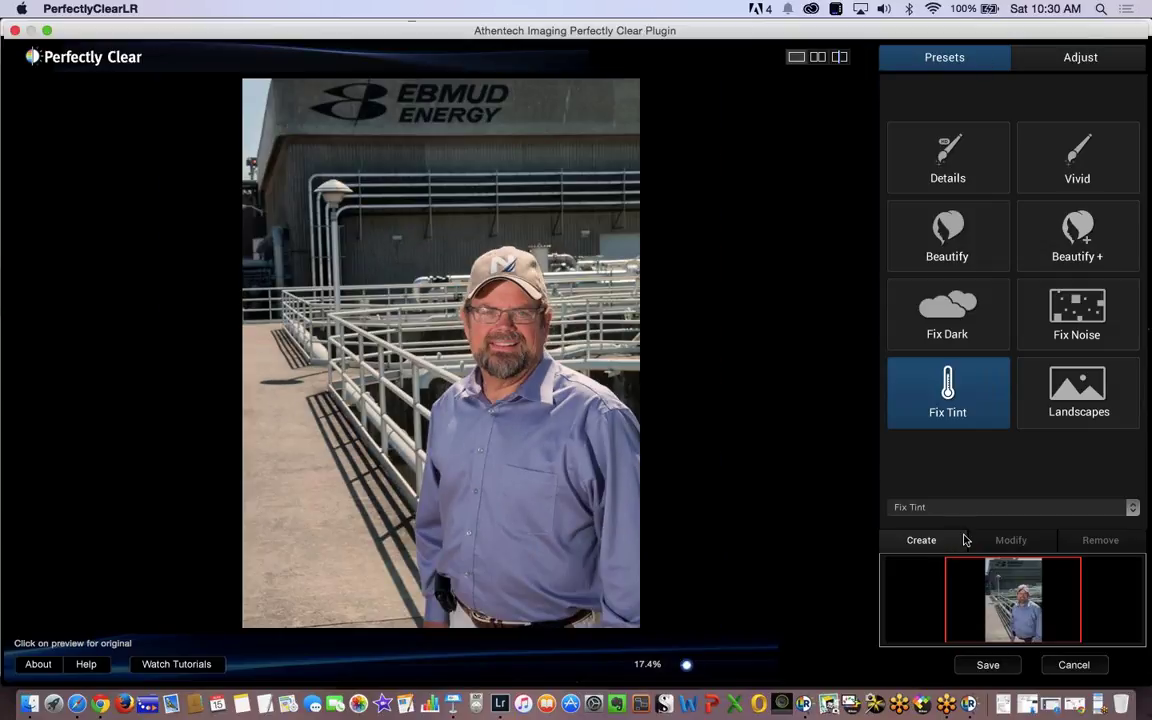
# Preview the custom presets 50-Big Eyes and 100-1 Expose Fix on the portrait, and close the plugin without saving.
pyautogui.click(1133, 507)
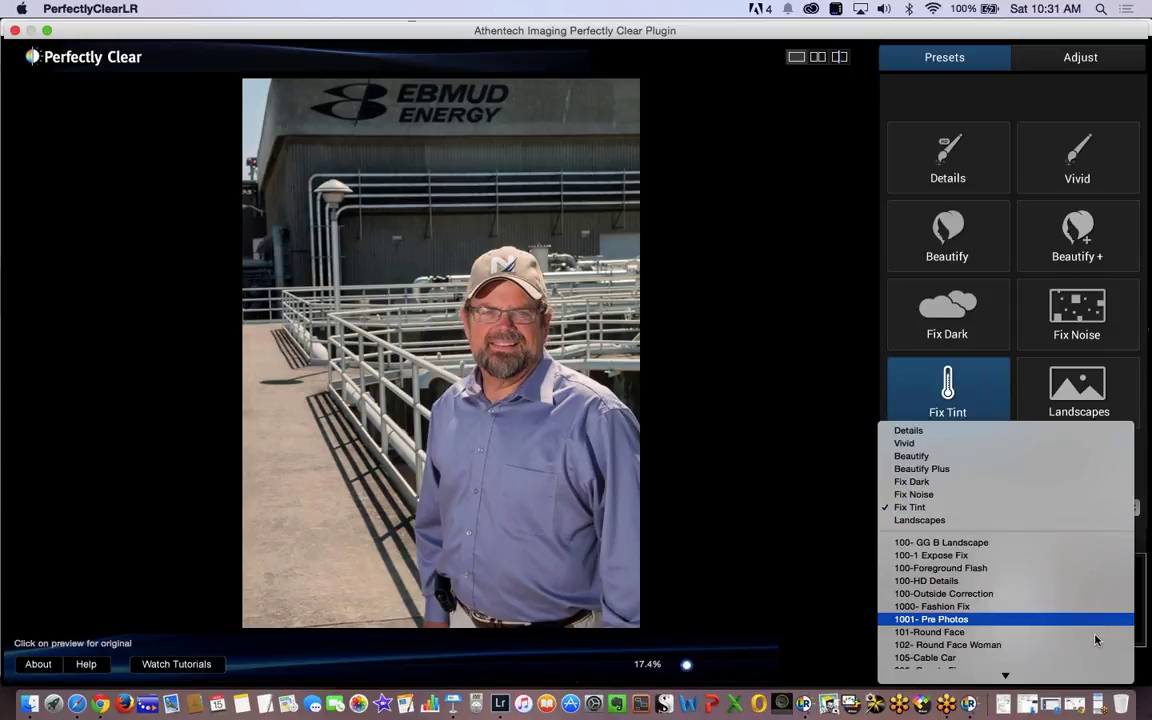
pyautogui.moveTo(1005, 675)
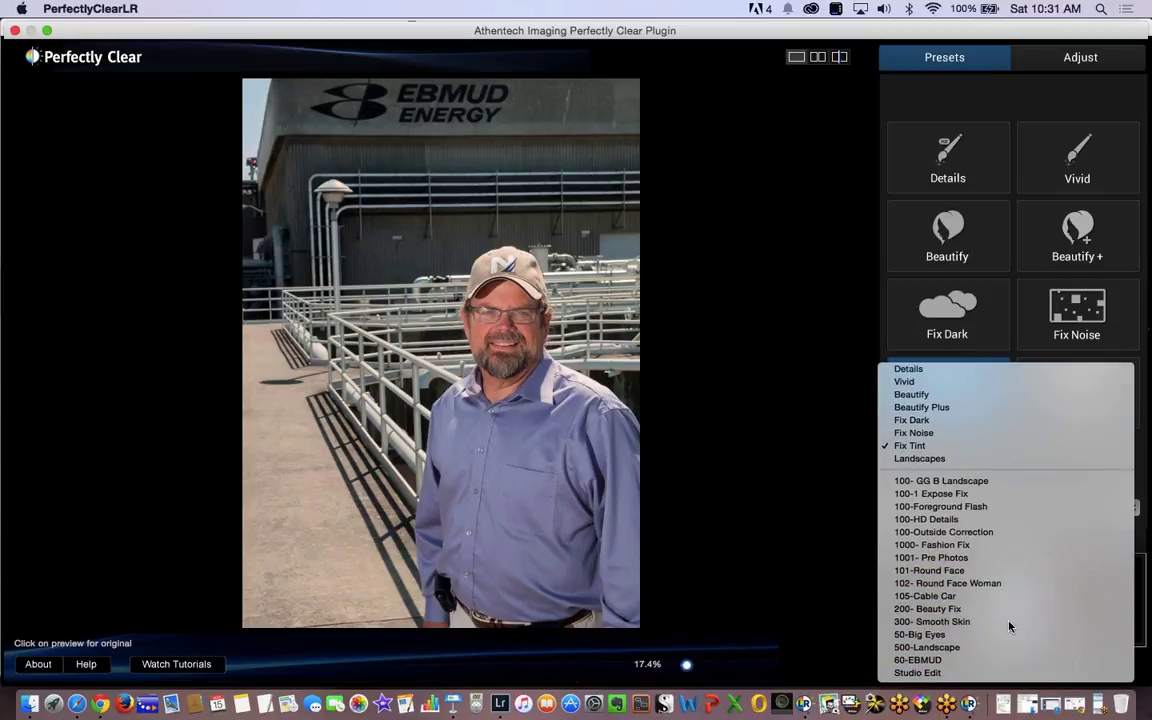
pyautogui.click(1005, 635)
pyautogui.click(1005, 507)
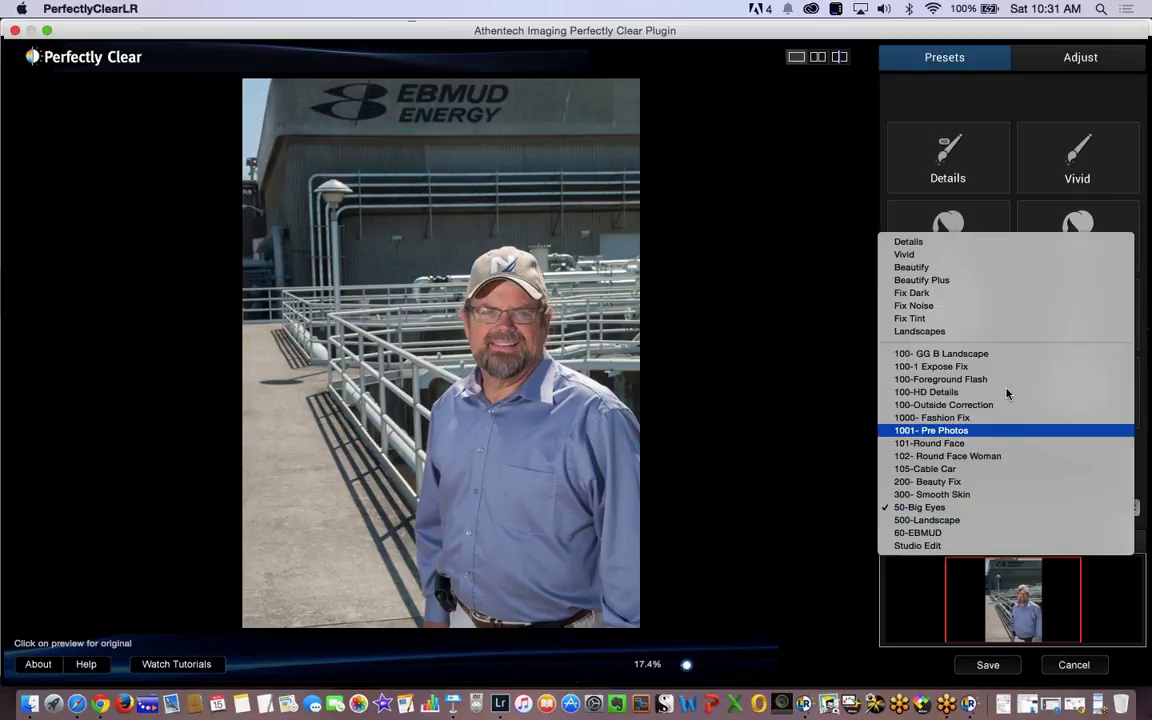
pyautogui.click(955, 366)
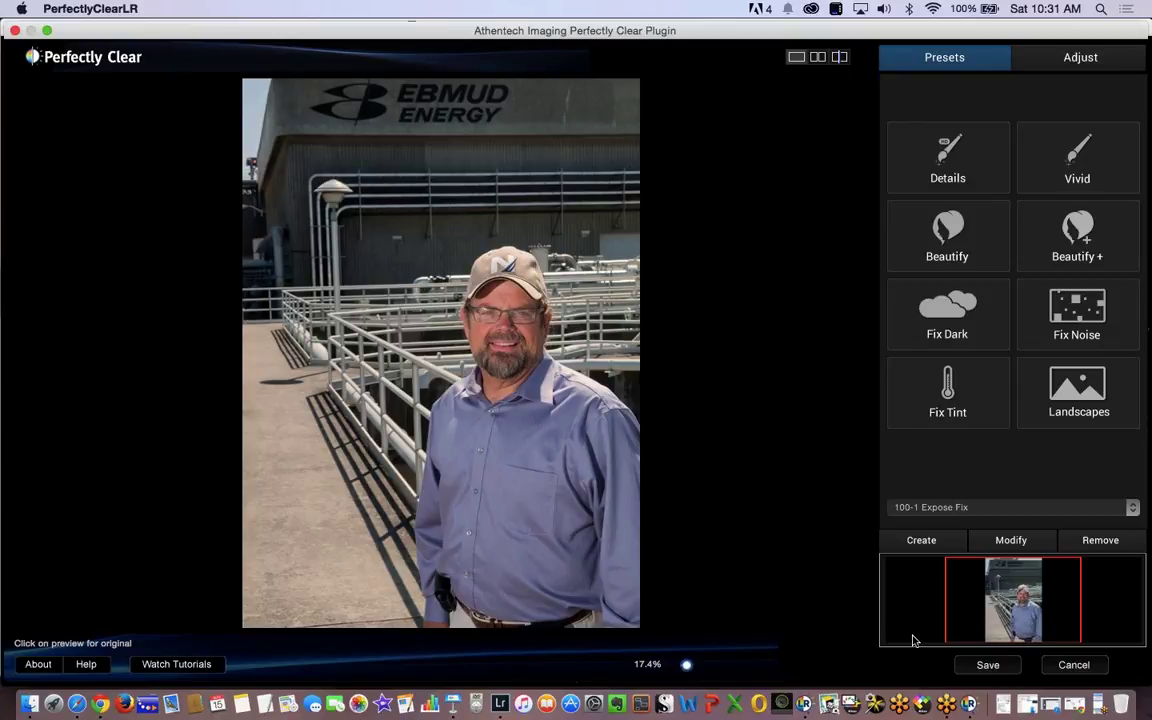
pyautogui.click(1062, 665)
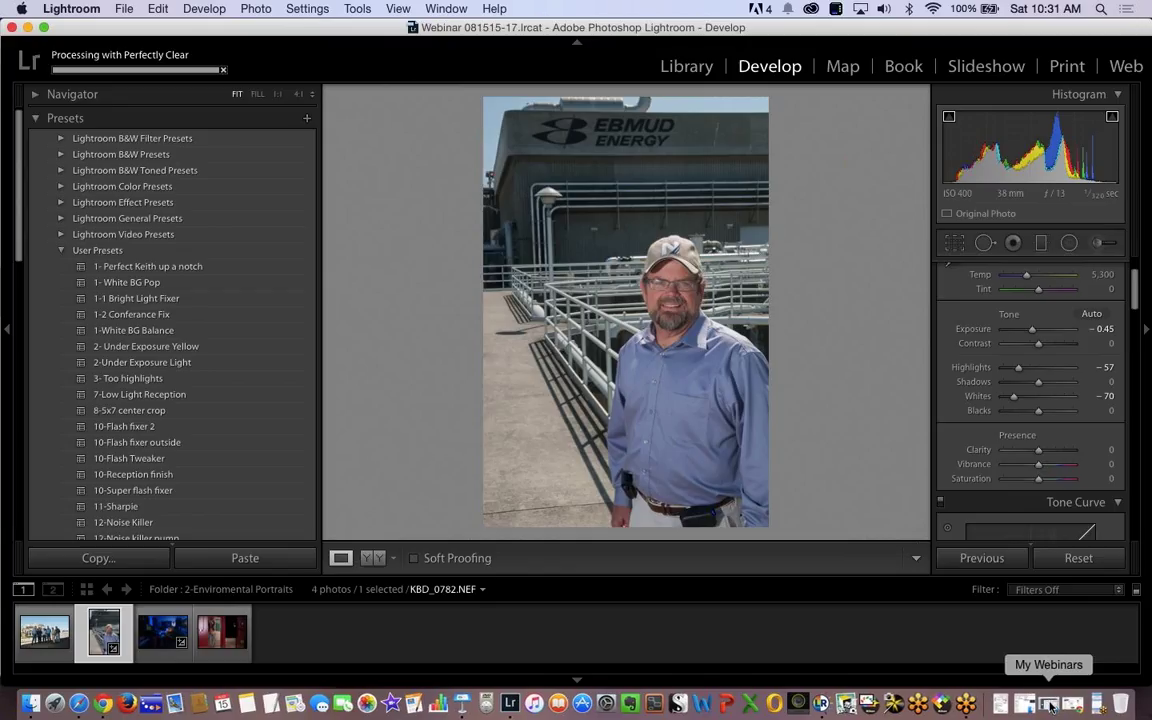
# Switch to Safari to view the upcoming sessions on the My Webinars page, and minimize its window again.
pyautogui.click(1048, 707)
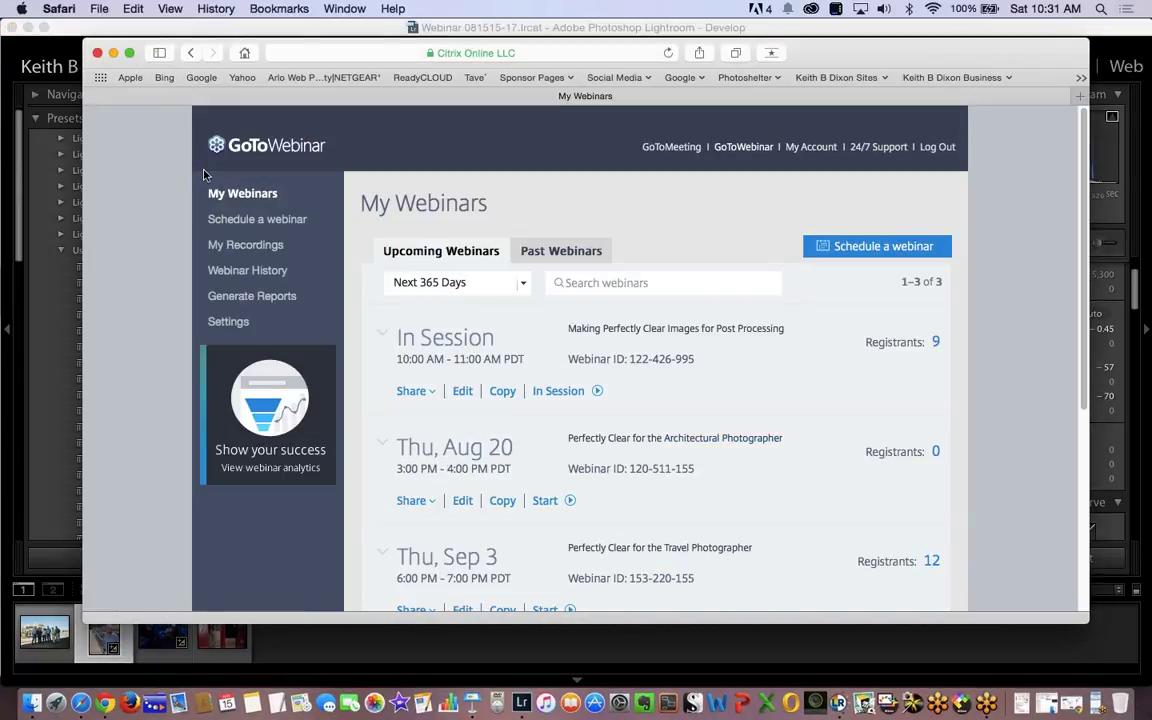
pyautogui.click(113, 54)
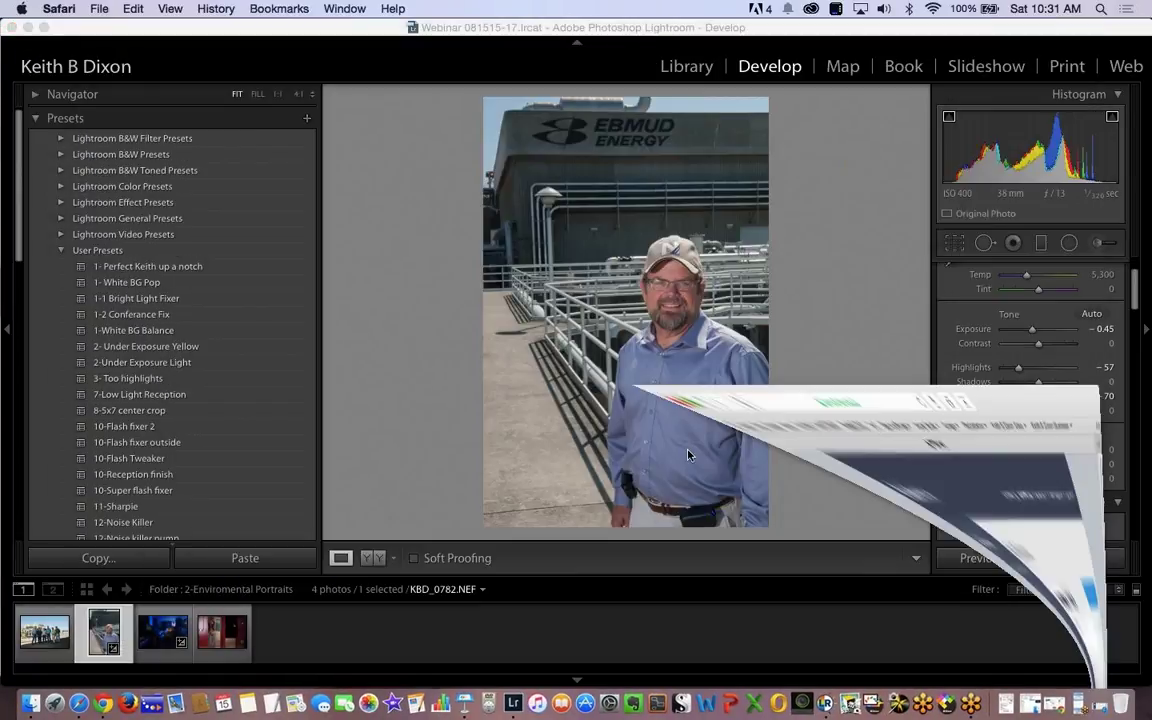
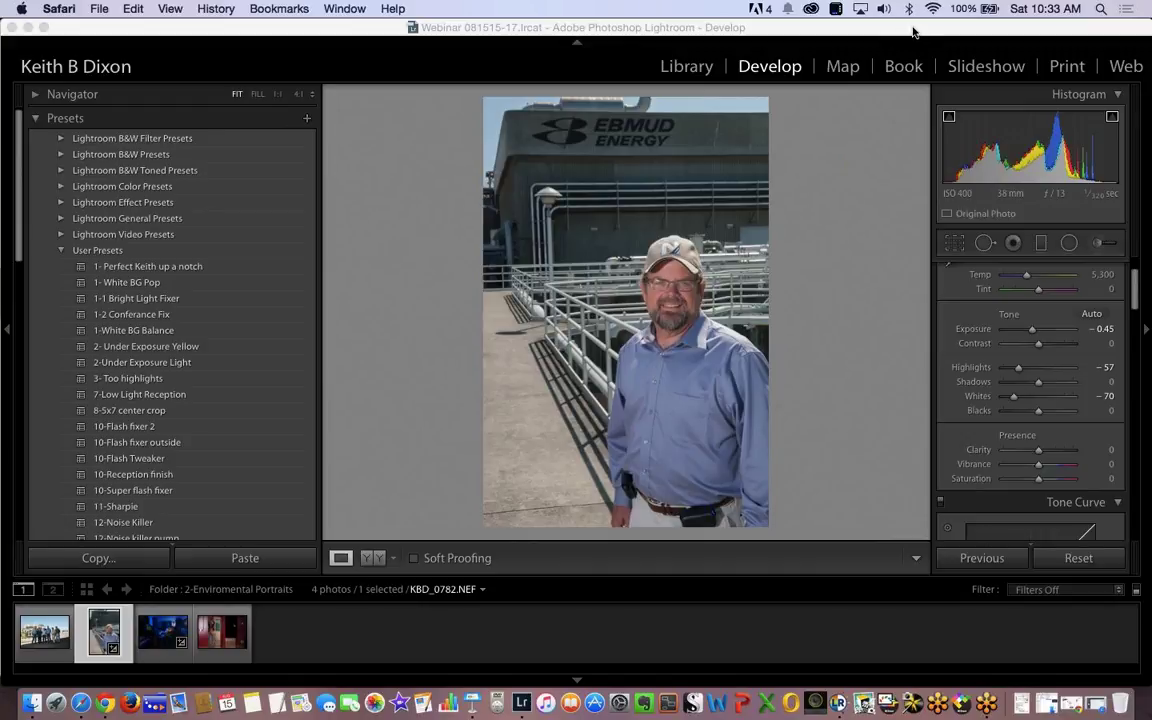
# Open the group photo of six workers and heal the faint mark in the sky with a size 84 spot.
pyautogui.click(37, 633)
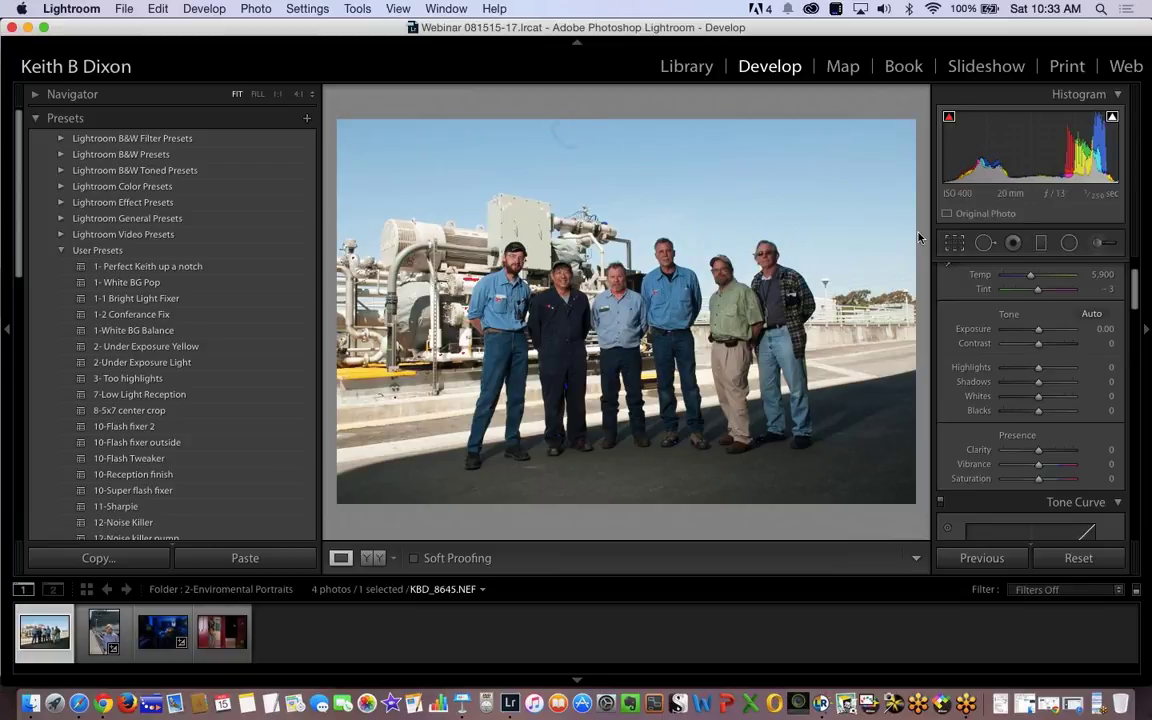
pyautogui.press('q')
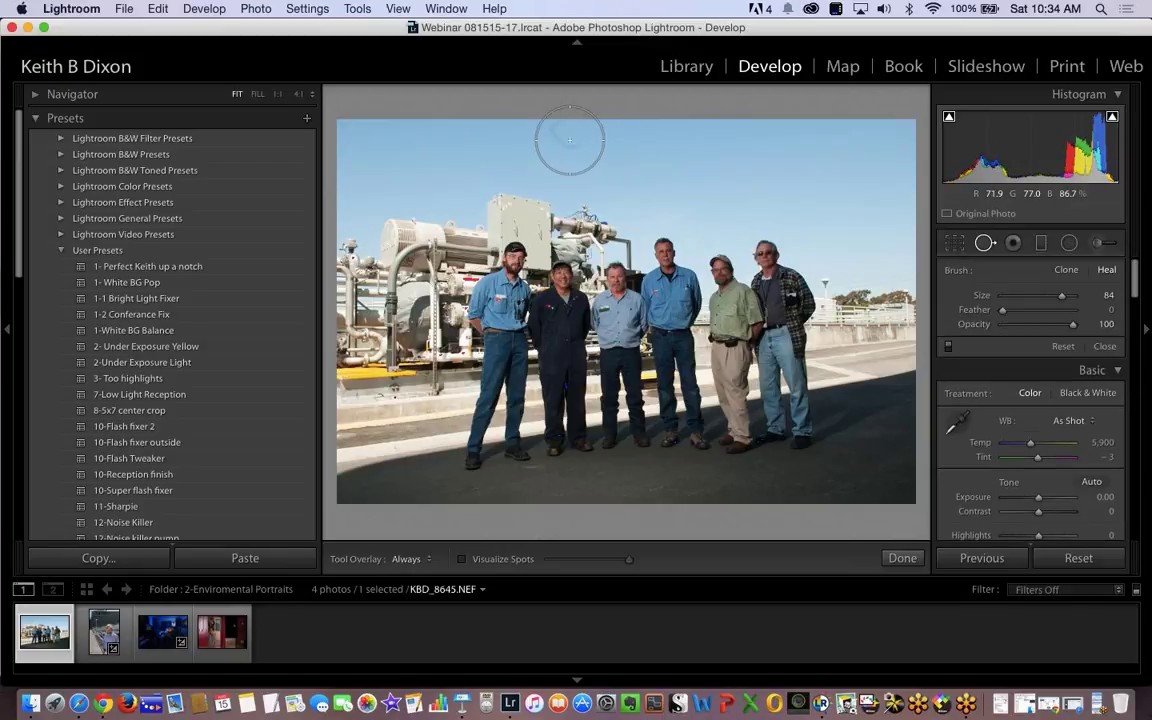
pyautogui.click(566, 140)
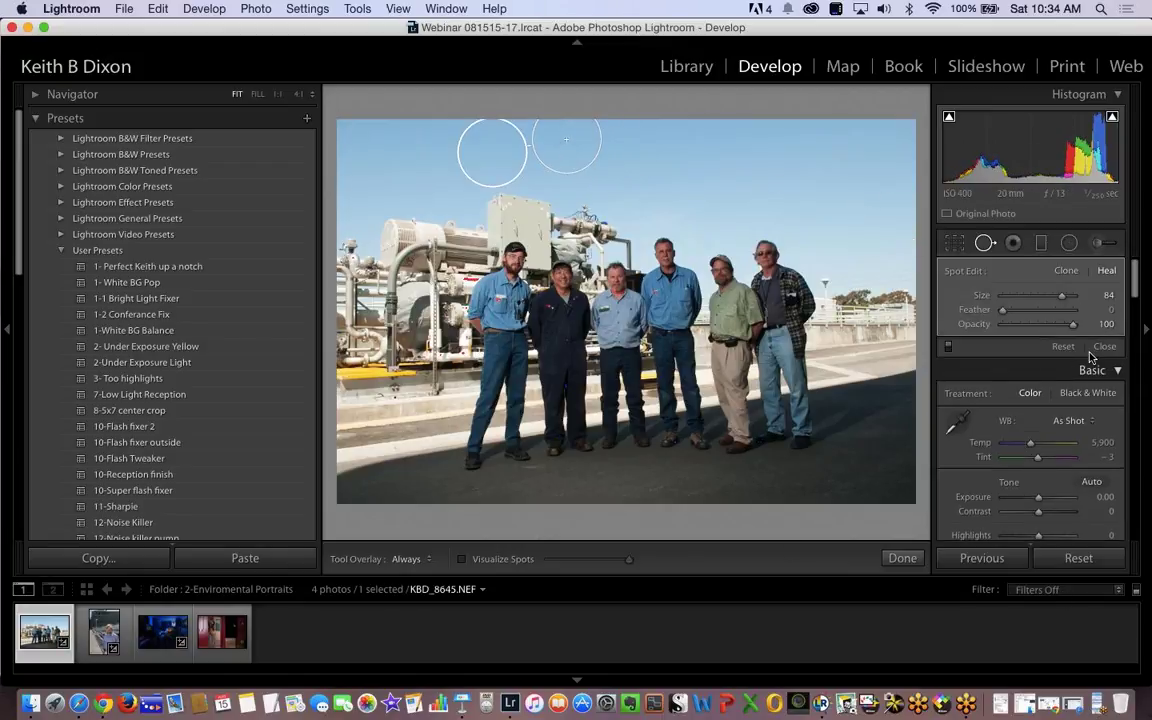
pyautogui.click(897, 562)
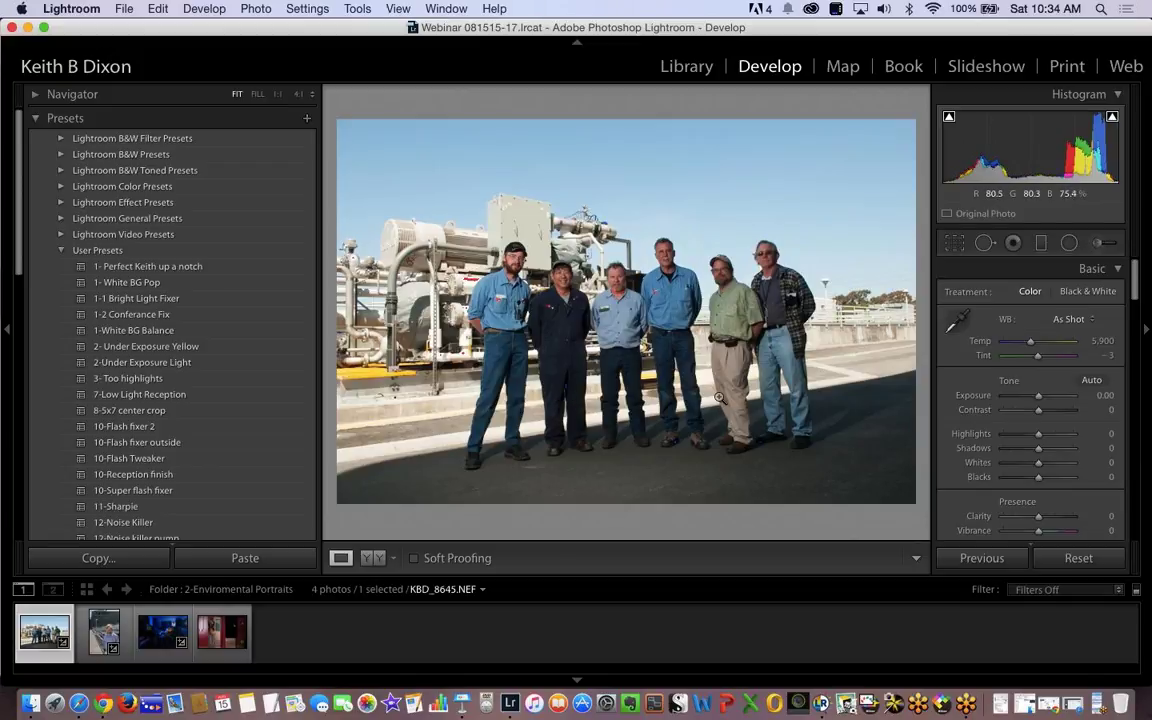
# Examine the workers and the shadowed trousers and shoes at 1:1, and return to the Fill view.
pyautogui.click(257, 94)
pyautogui.click(278, 94)
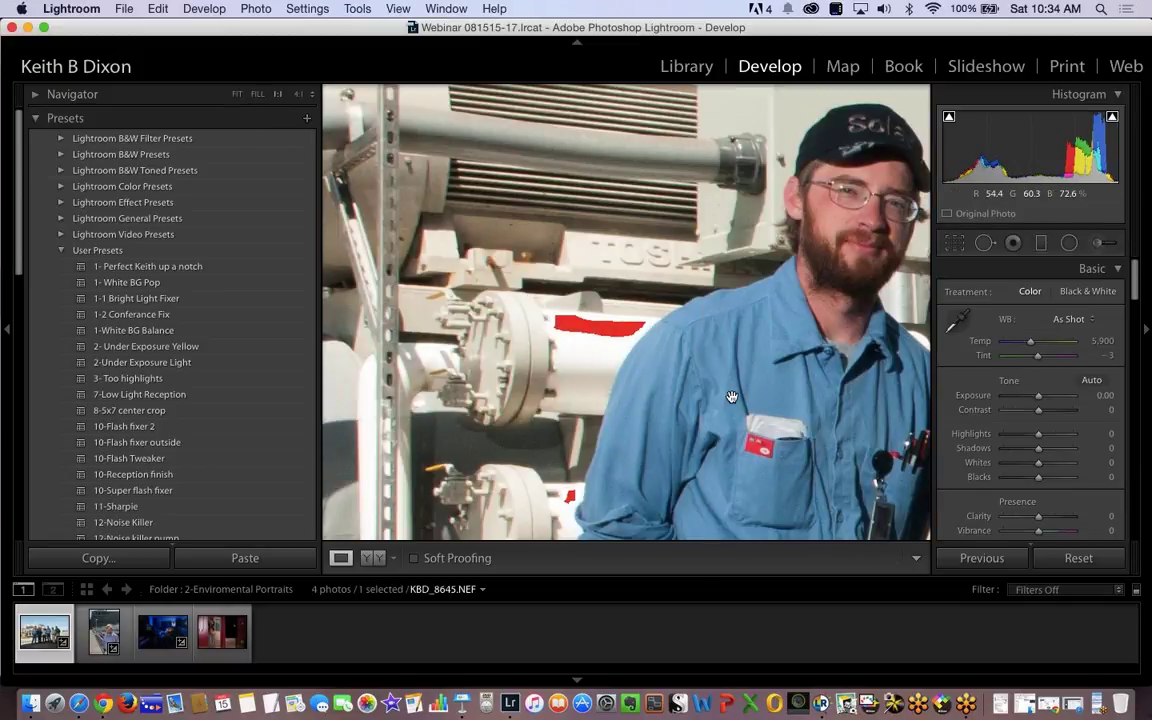
pyautogui.scroll(-10, 732, 397)
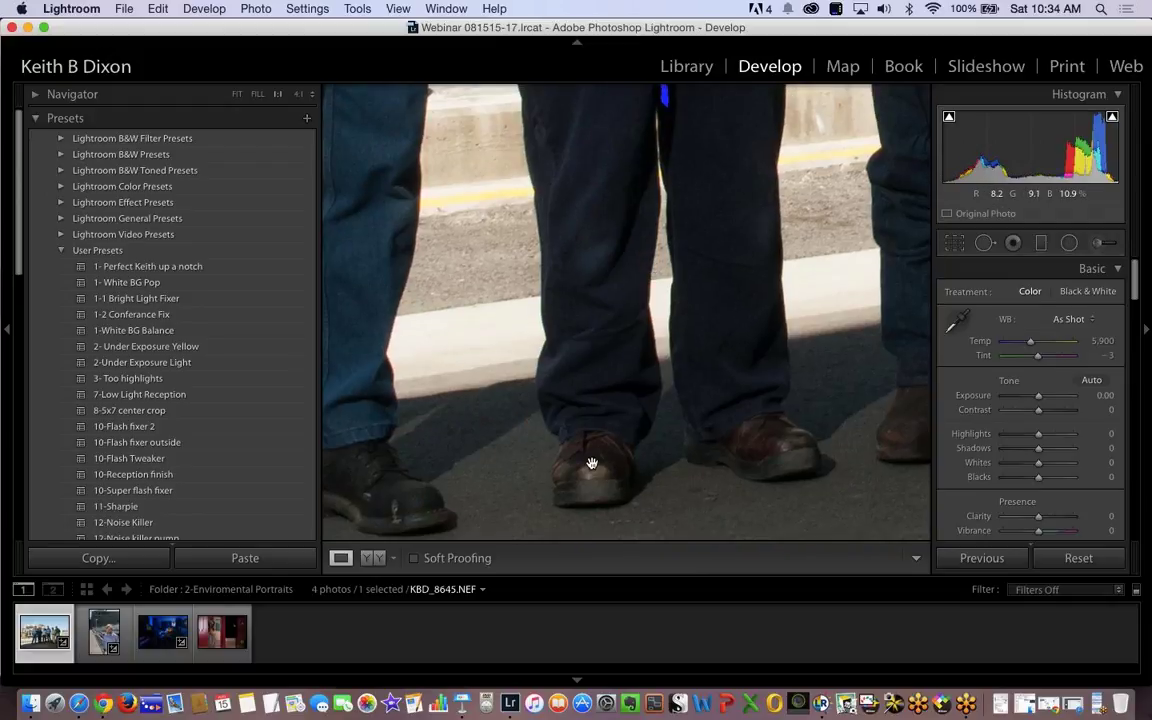
pyautogui.scroll(2, 643, 386)
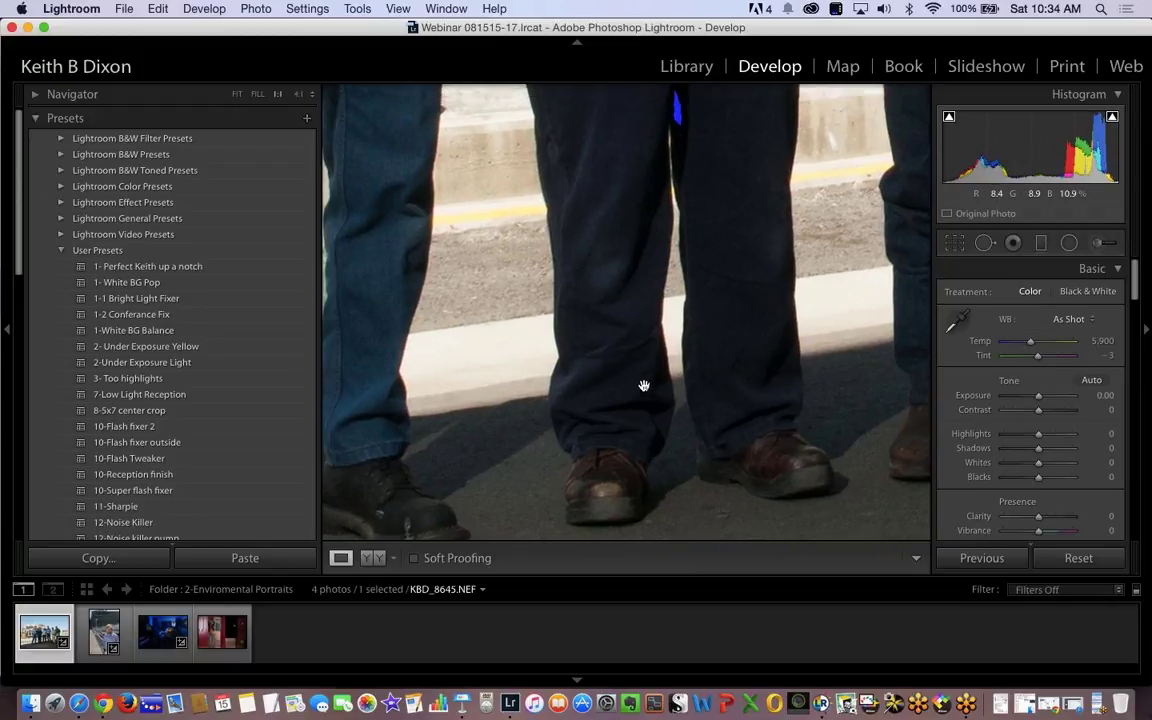
pyautogui.click(581, 352)
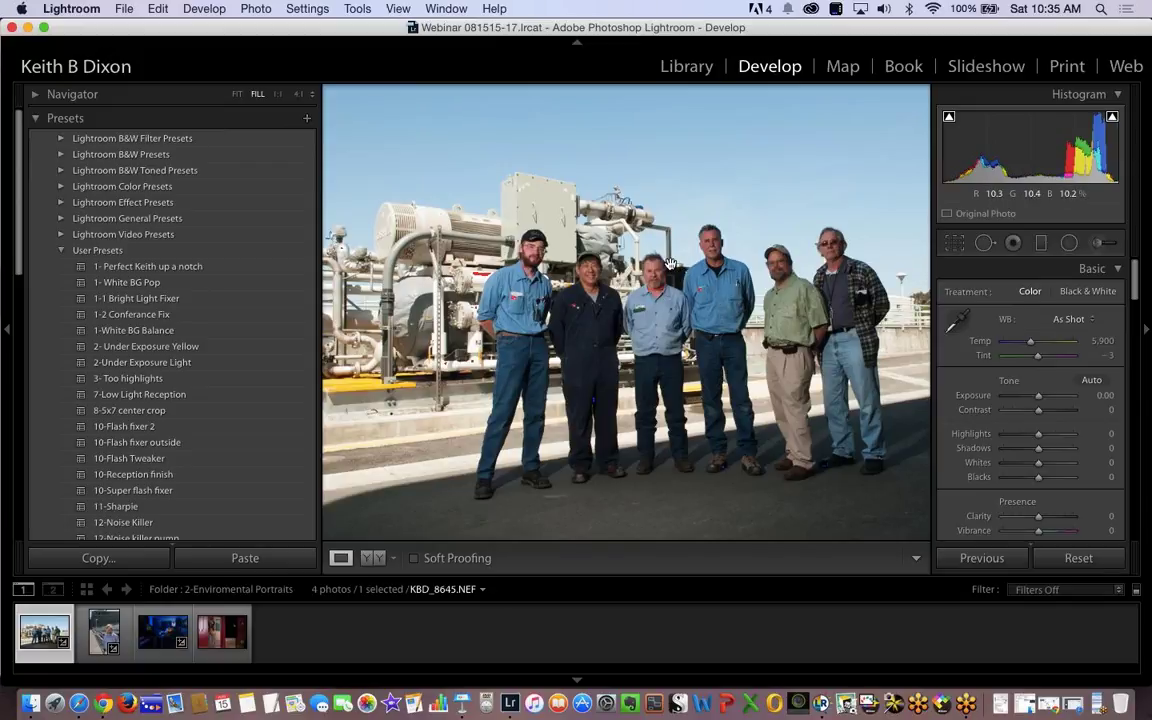
# Export the group photo to Athentech Perfectly Clear v2 with the Details preset into the Corrections 2 folder, overwriting the existing file.
pyautogui.press('super+shift+e')
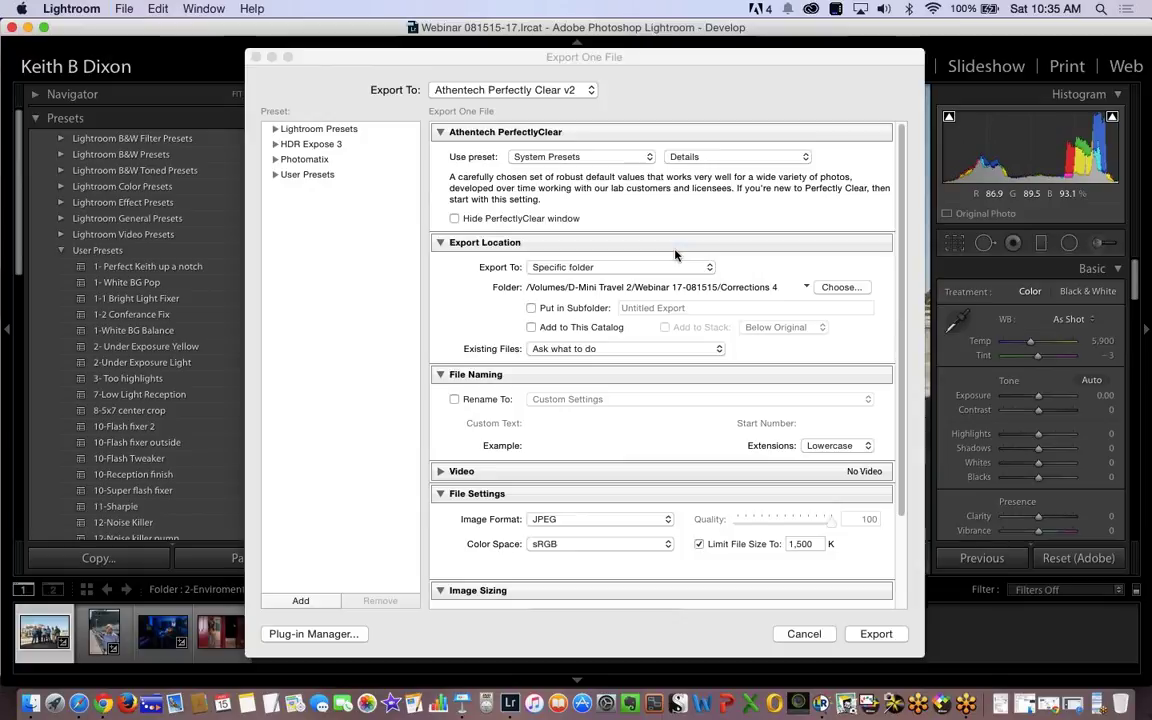
pyautogui.click(838, 288)
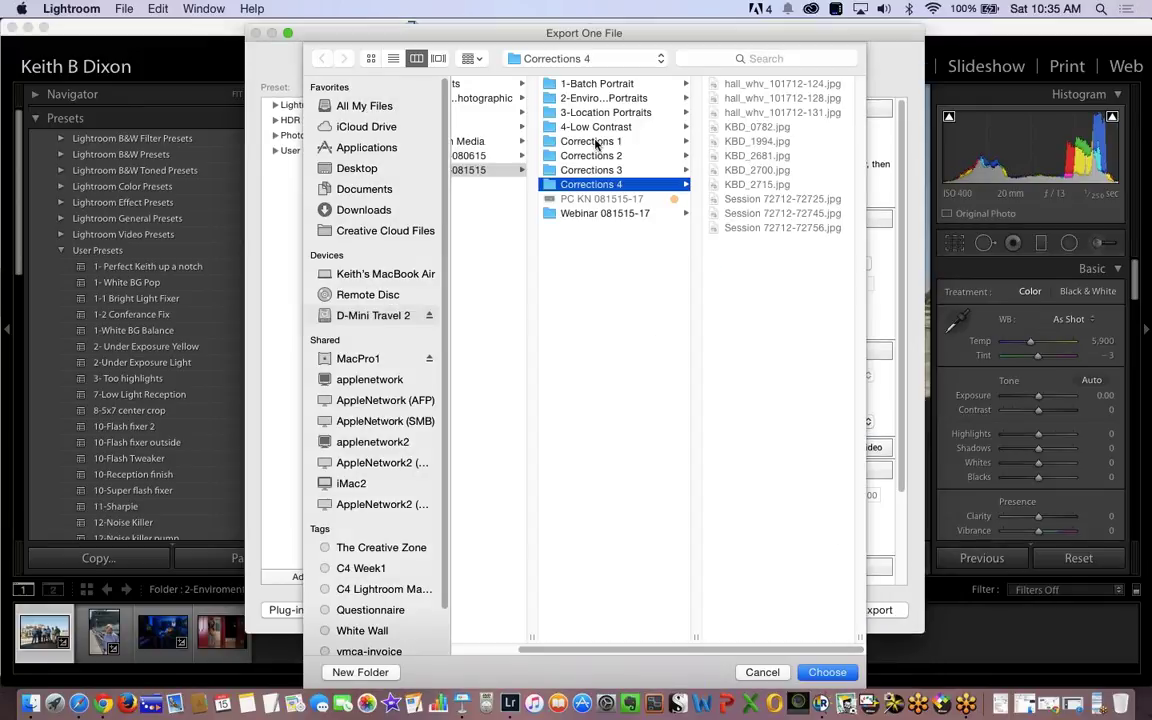
pyautogui.click(596, 170)
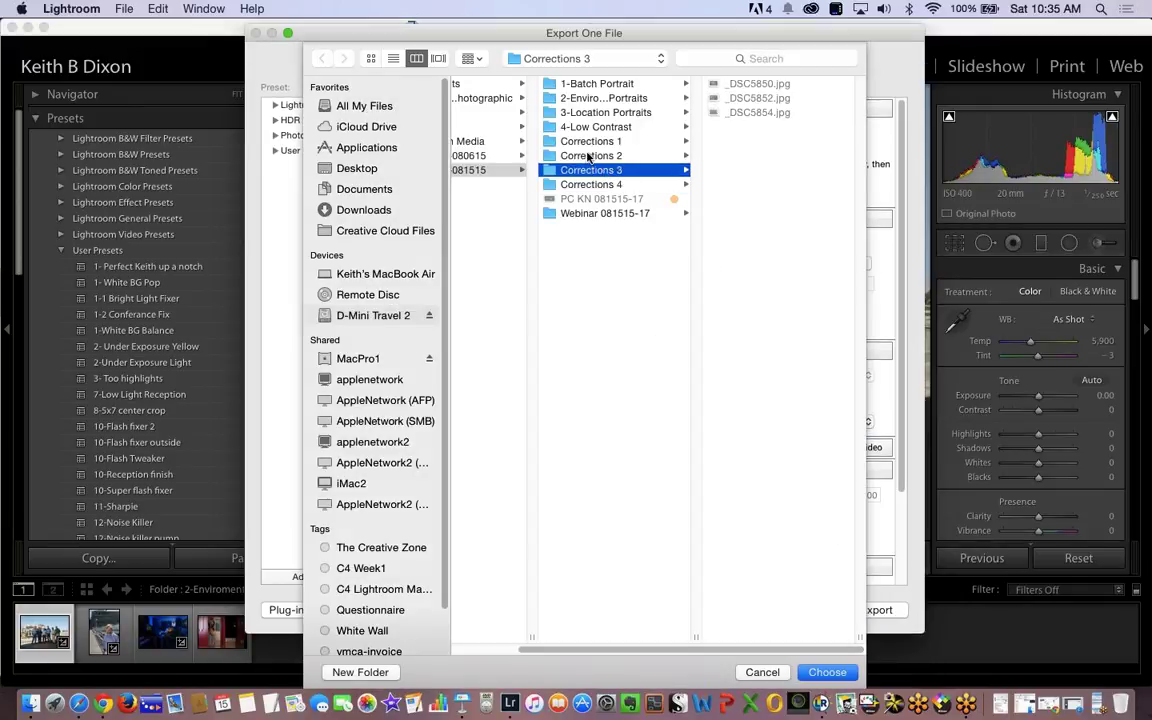
pyautogui.click(592, 155)
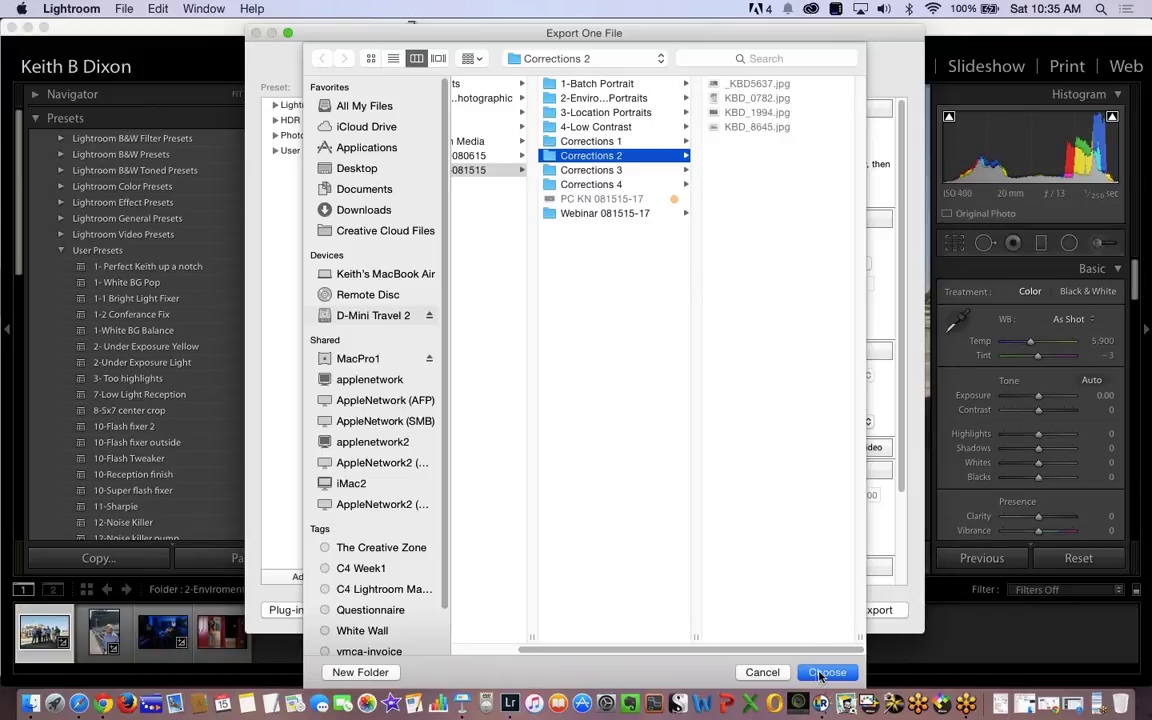
pyautogui.click(827, 672)
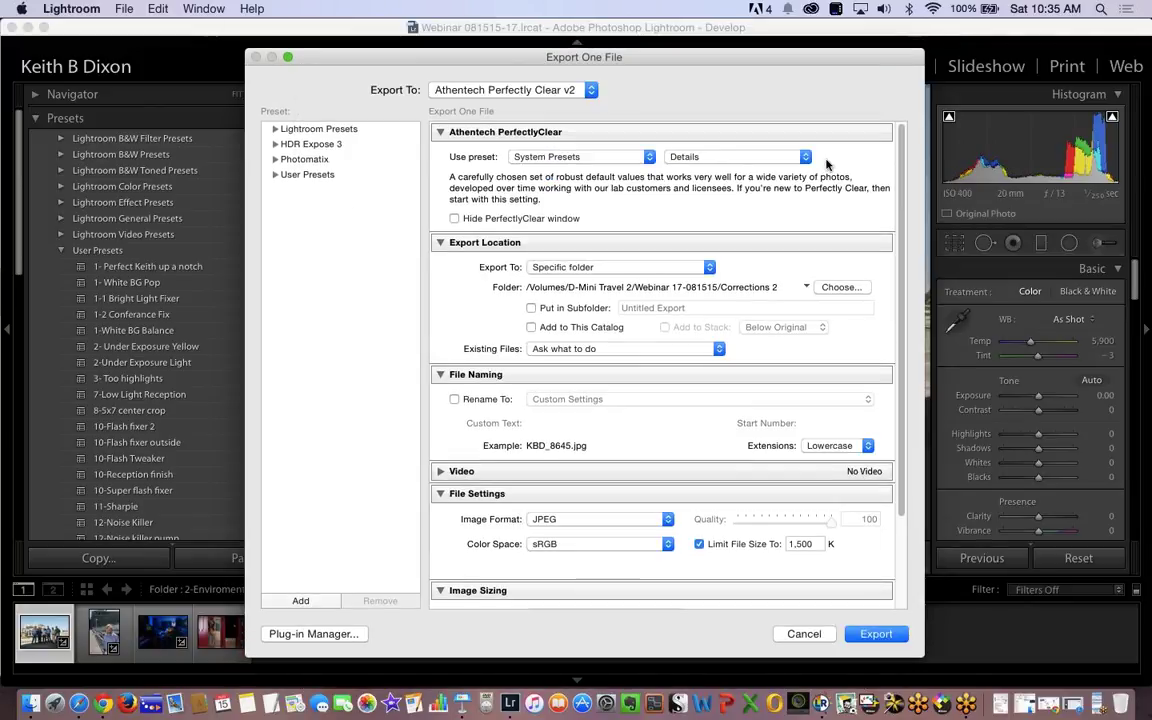
pyautogui.click(876, 633)
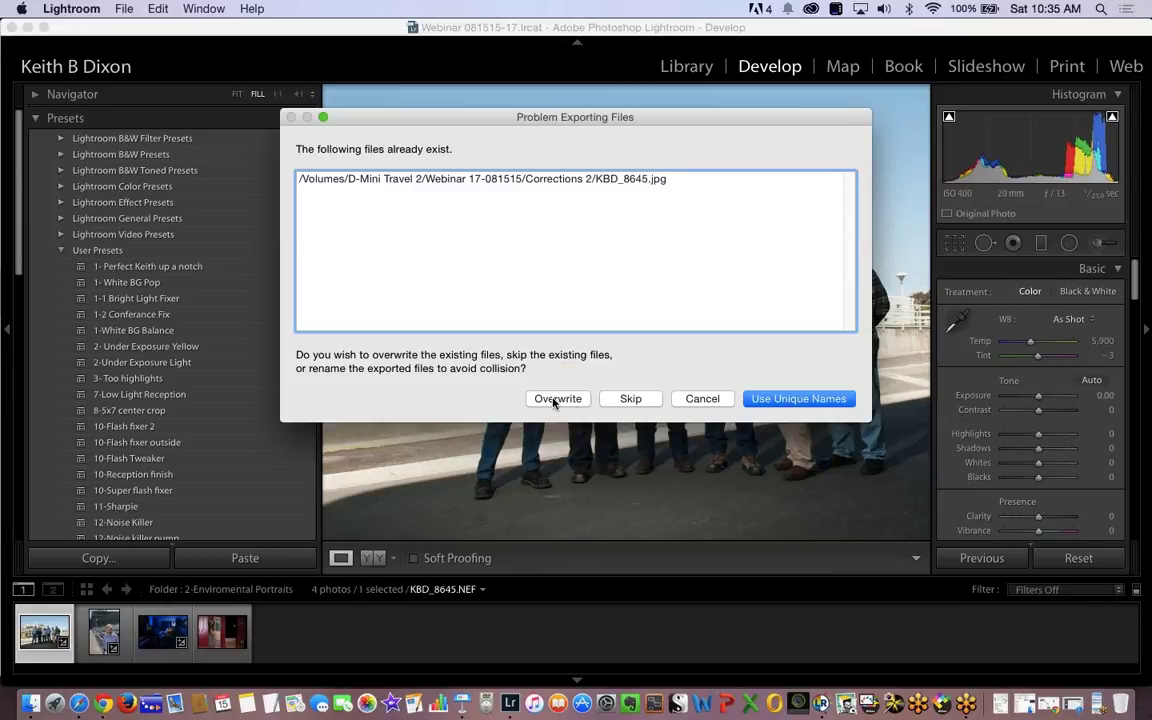
pyautogui.click(556, 399)
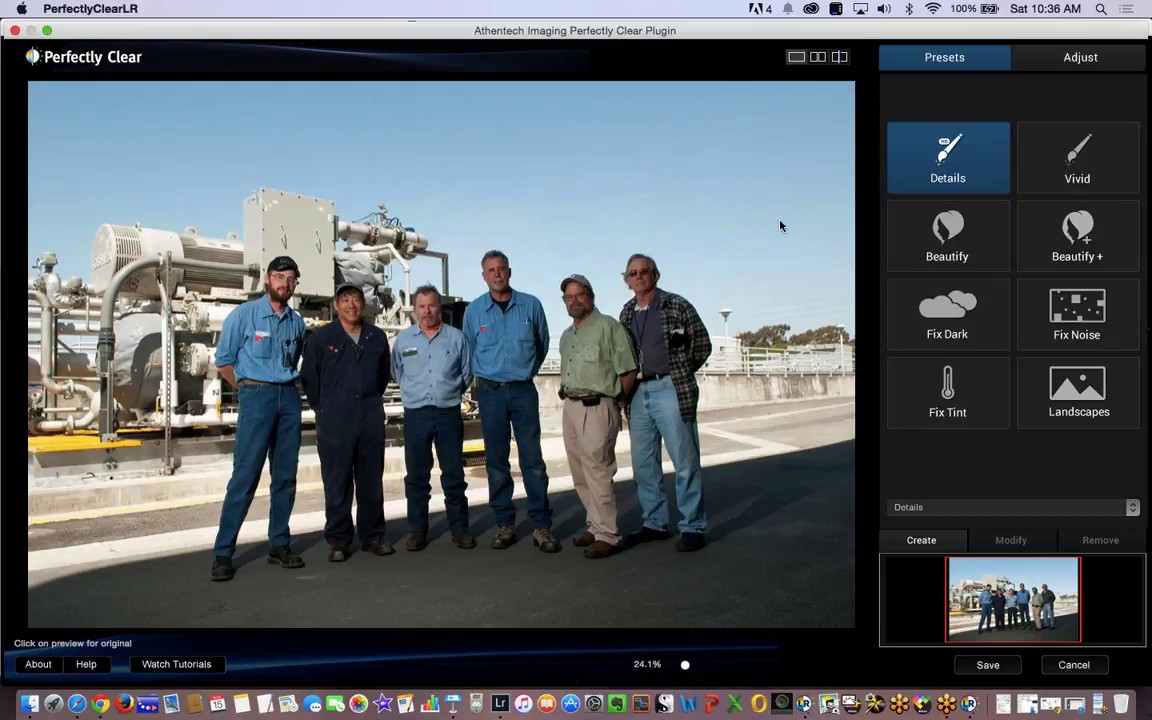
# Compare the Details correction of the group photo with its original.
pyautogui.click(748, 218)
pyautogui.click(748, 218)
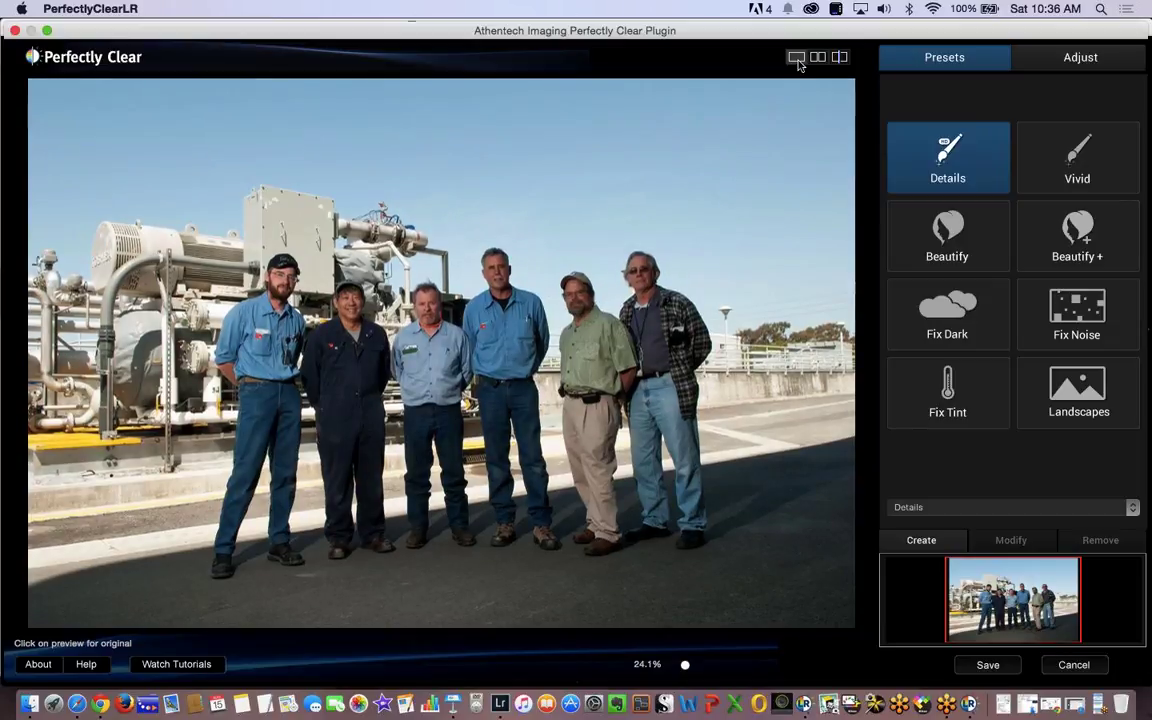
# Compare the Details and Landscapes corrections with the original group photo, and preview the Fix Tint preset.
pyautogui.click(733, 178)
pyautogui.click(733, 178)
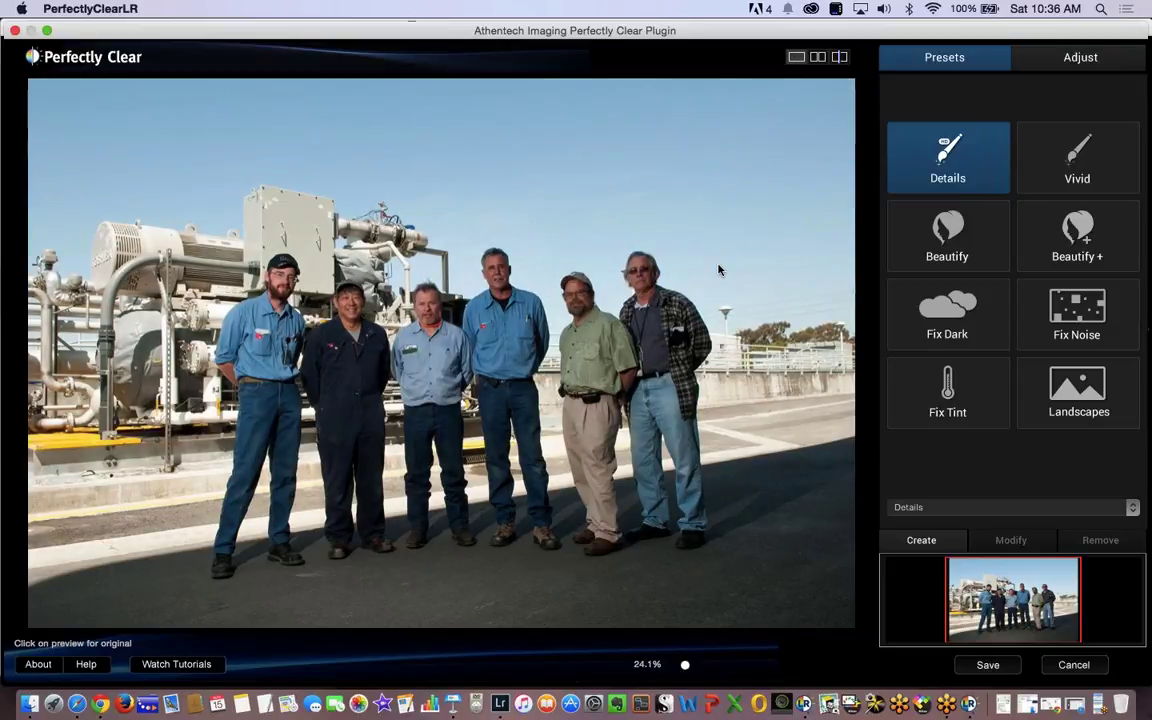
pyautogui.click(667, 315)
pyautogui.click(598, 292)
pyautogui.click(165, 250)
pyautogui.click(165, 250)
pyautogui.click(1066, 404)
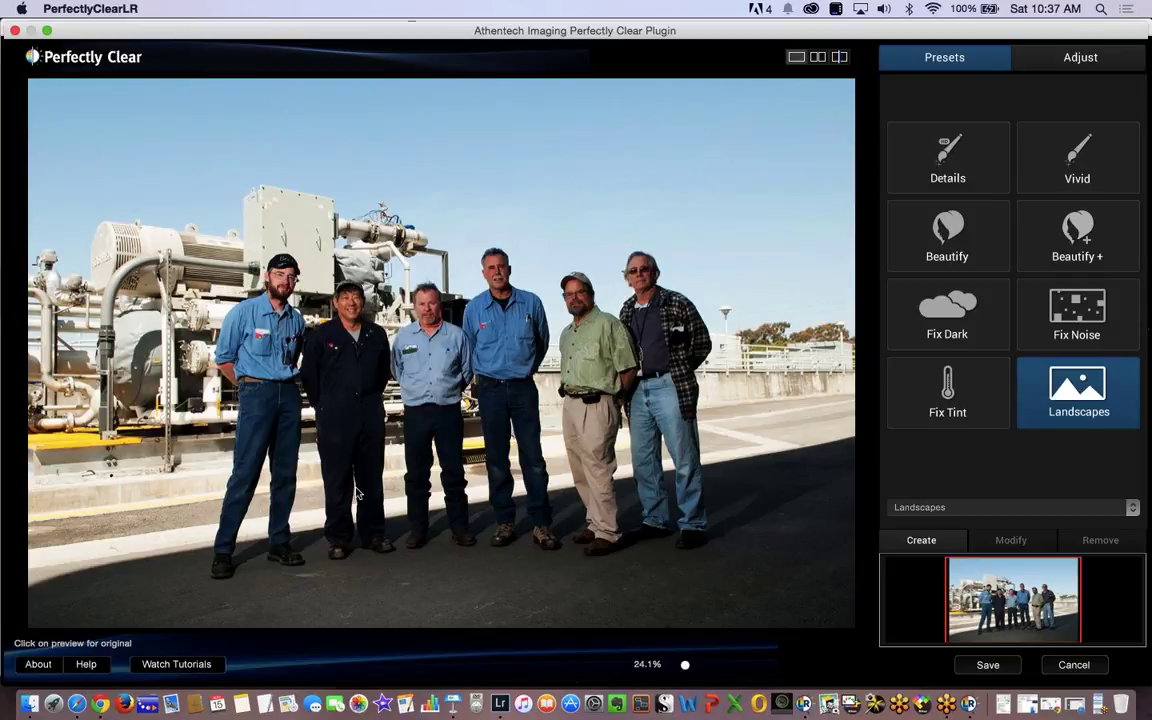
pyautogui.click(594, 418)
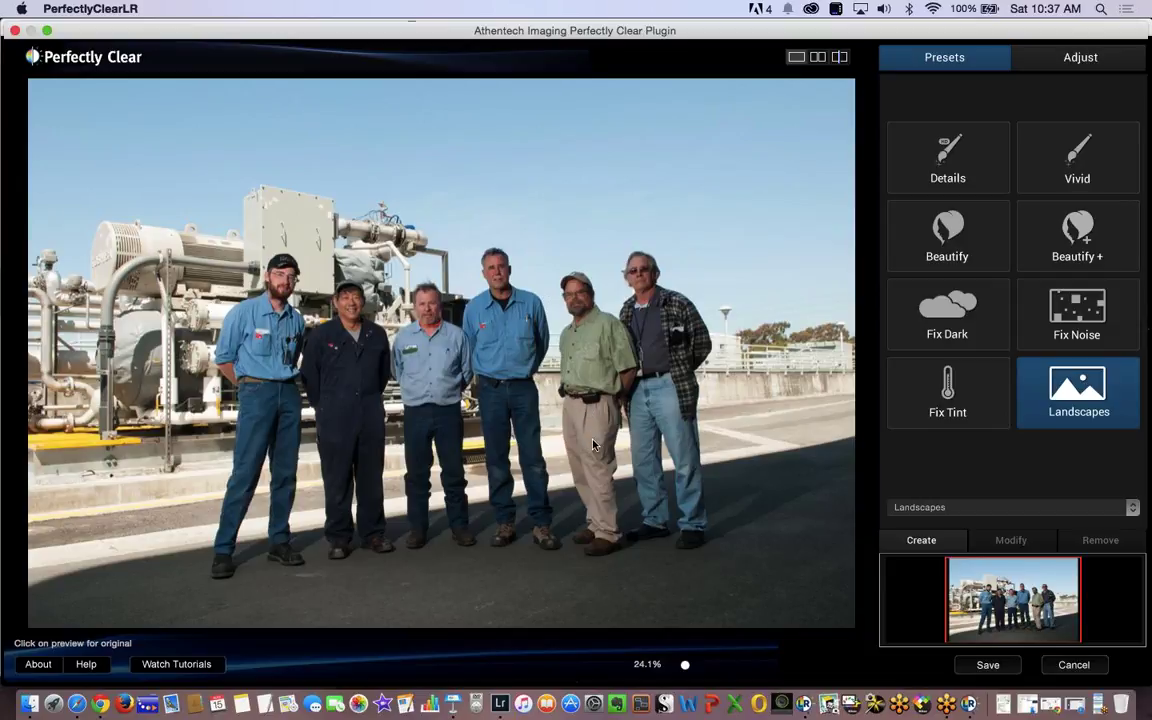
pyautogui.click(935, 413)
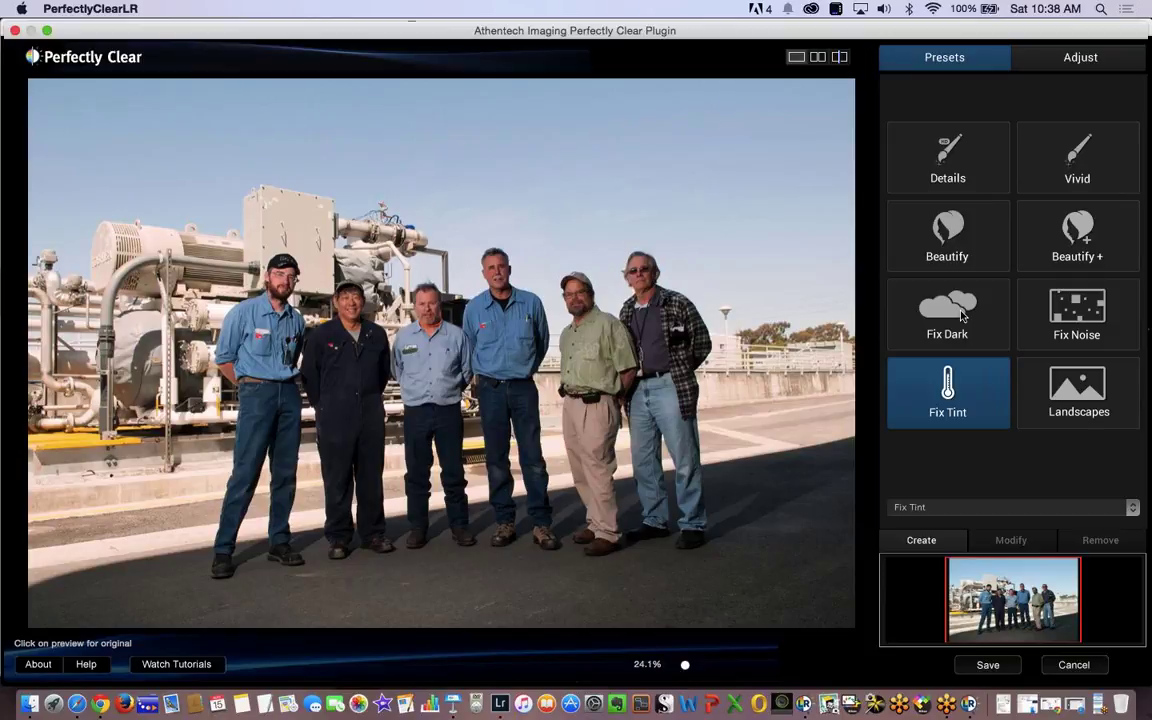
# Apply the Fix Dark preset to the group photo, lowering Overall Opacity to 64 and Exposure to 34.
pyautogui.click(948, 326)
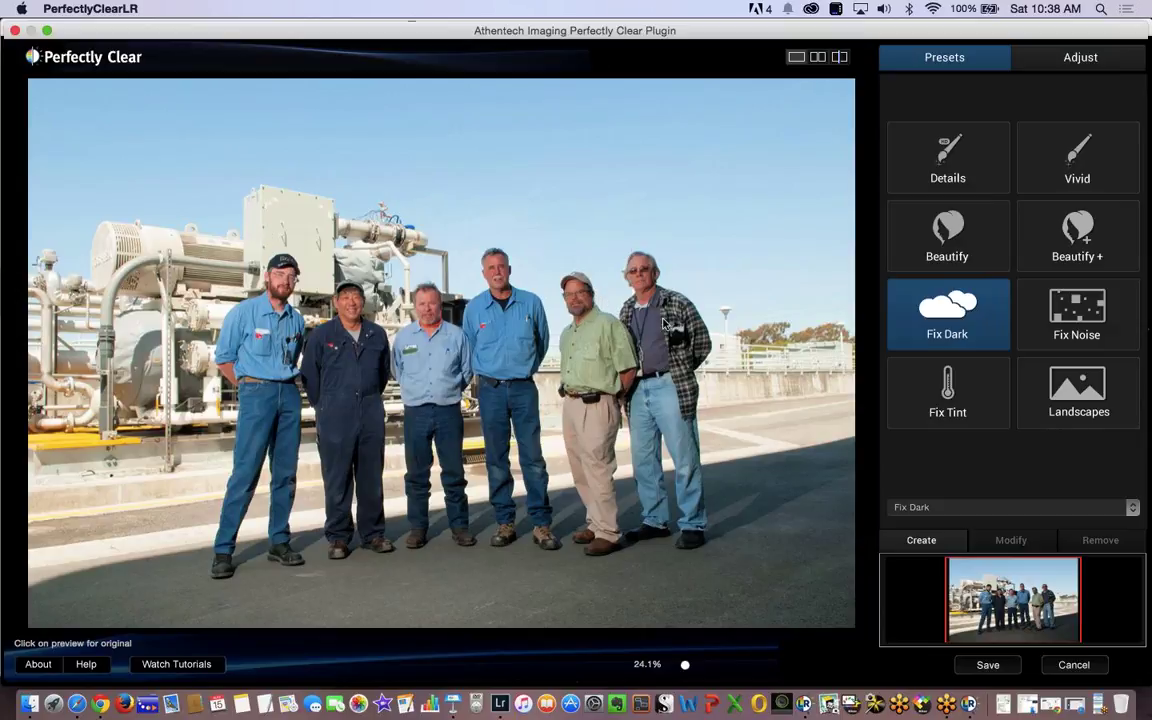
pyautogui.click(1076, 56)
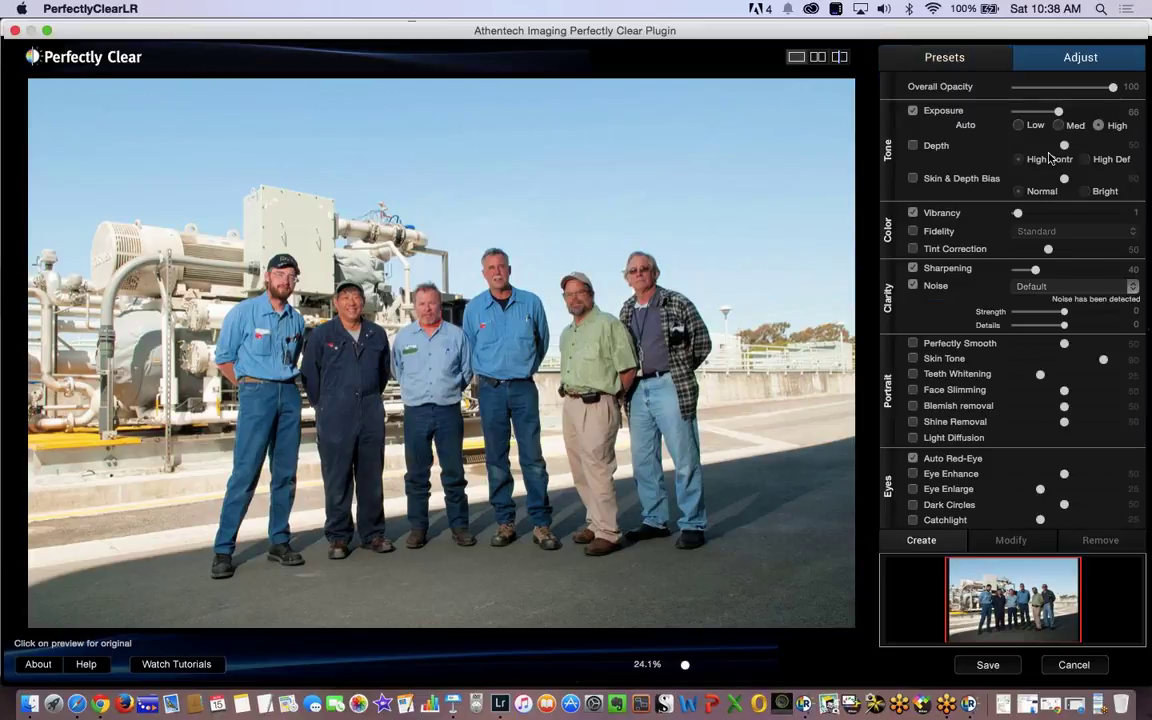
pyautogui.click(1084, 88)
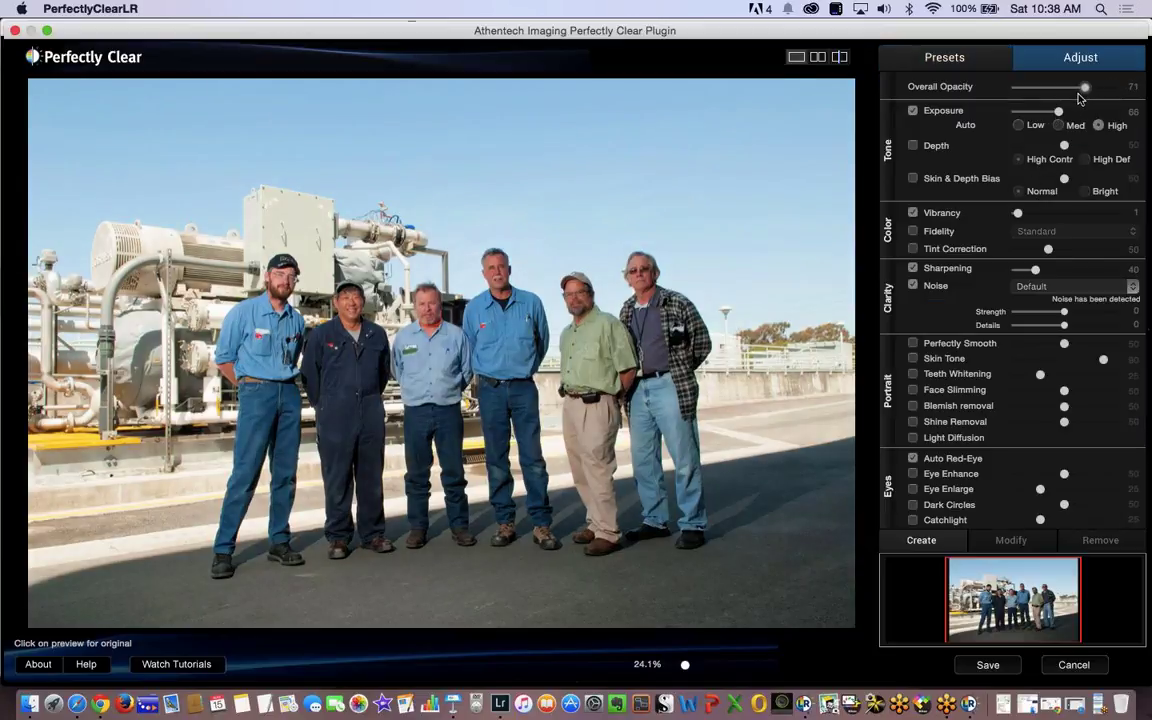
pyautogui.moveTo(1078, 93); pyautogui.dragTo(1078, 93)
pyautogui.moveTo(1058, 113)
pyautogui.mouseDown()
pyautogui.moveTo(1113, 111)
pyautogui.moveTo(1025, 122)
pyautogui.moveTo(1036, 116)
pyautogui.mouseUp()
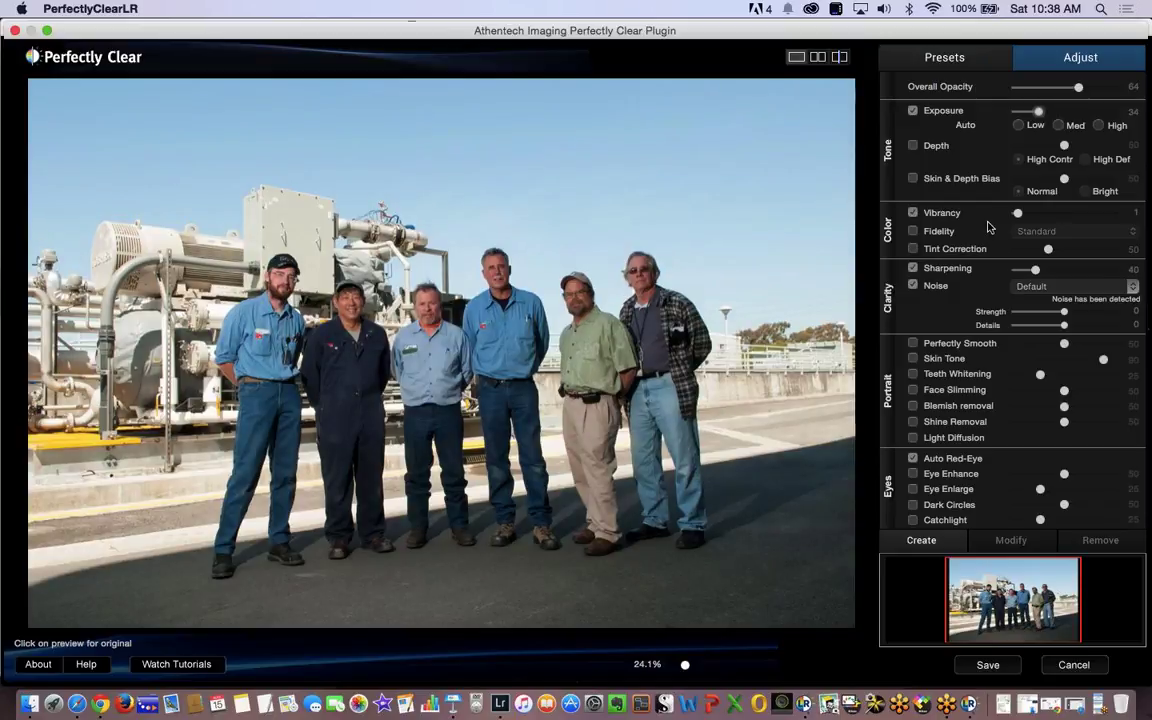
# Turn on Depth with High Contrast, set Vibrancy to 37, and enable Fidelity with the Standard option.
pyautogui.click(913, 147)
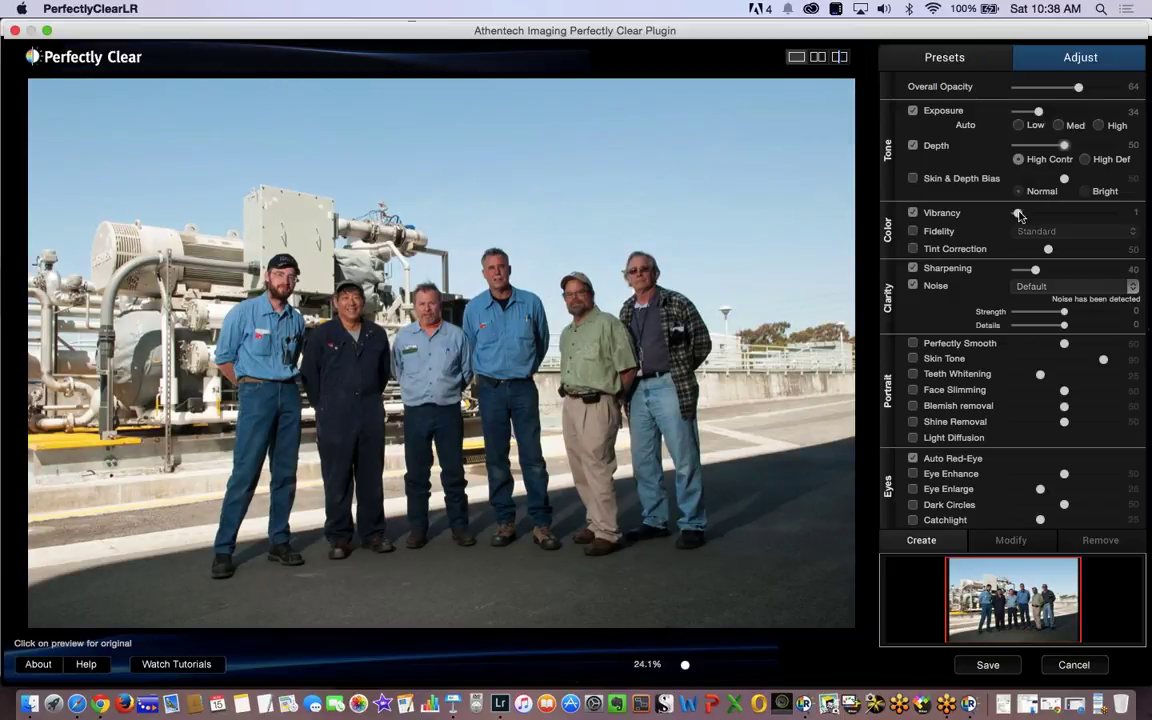
pyautogui.moveTo(1018, 213); pyautogui.dragTo(1113, 214)
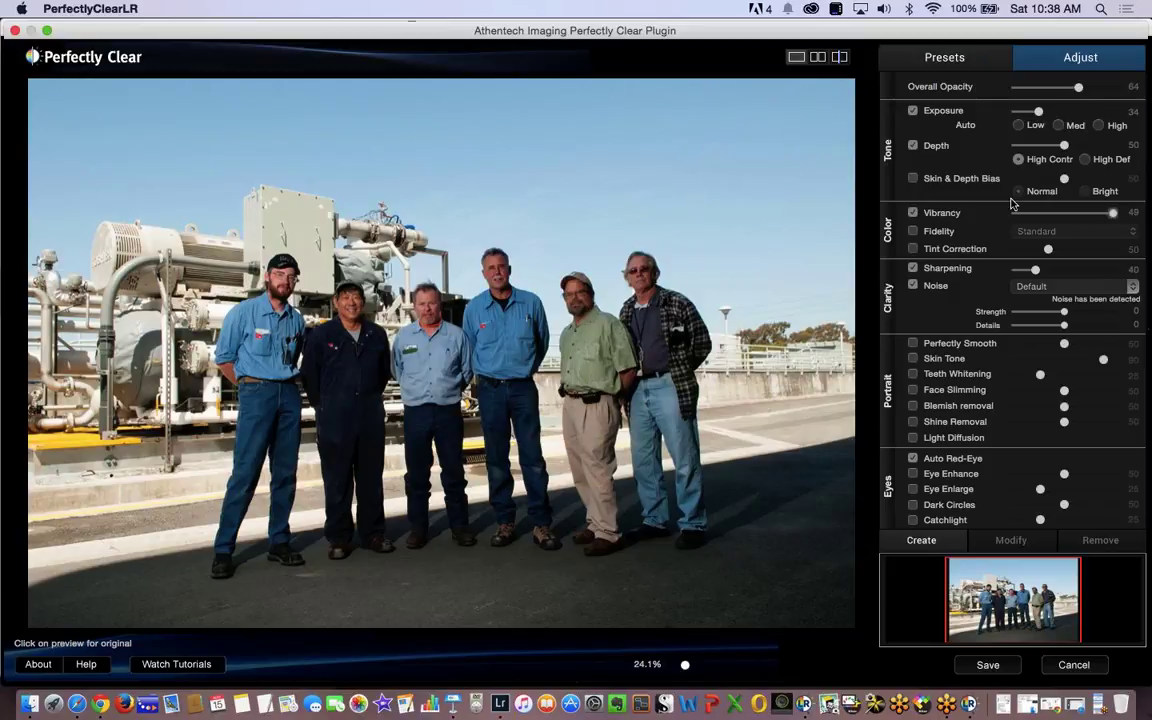
pyautogui.moveTo(1100, 215); pyautogui.dragTo(1090, 214)
pyautogui.click(913, 233)
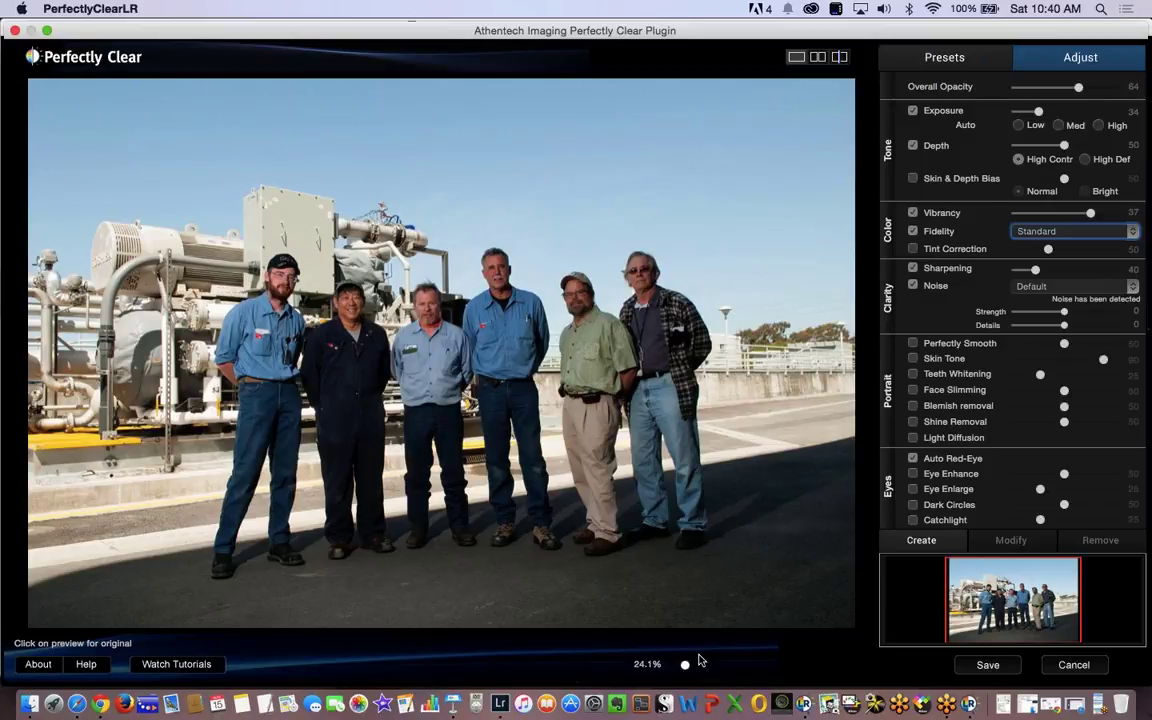
pyautogui.moveTo(686, 664); pyautogui.dragTo(697, 664)
pyautogui.click(735, 668)
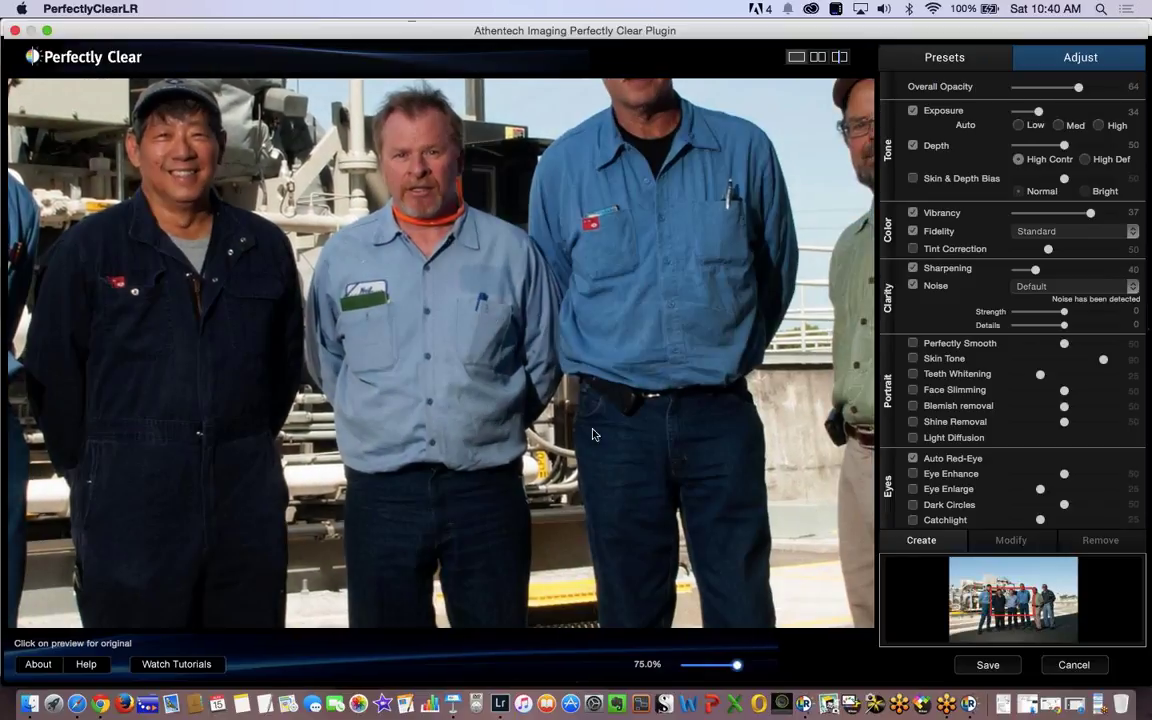
pyautogui.moveTo(737, 664); pyautogui.dragTo(687, 663)
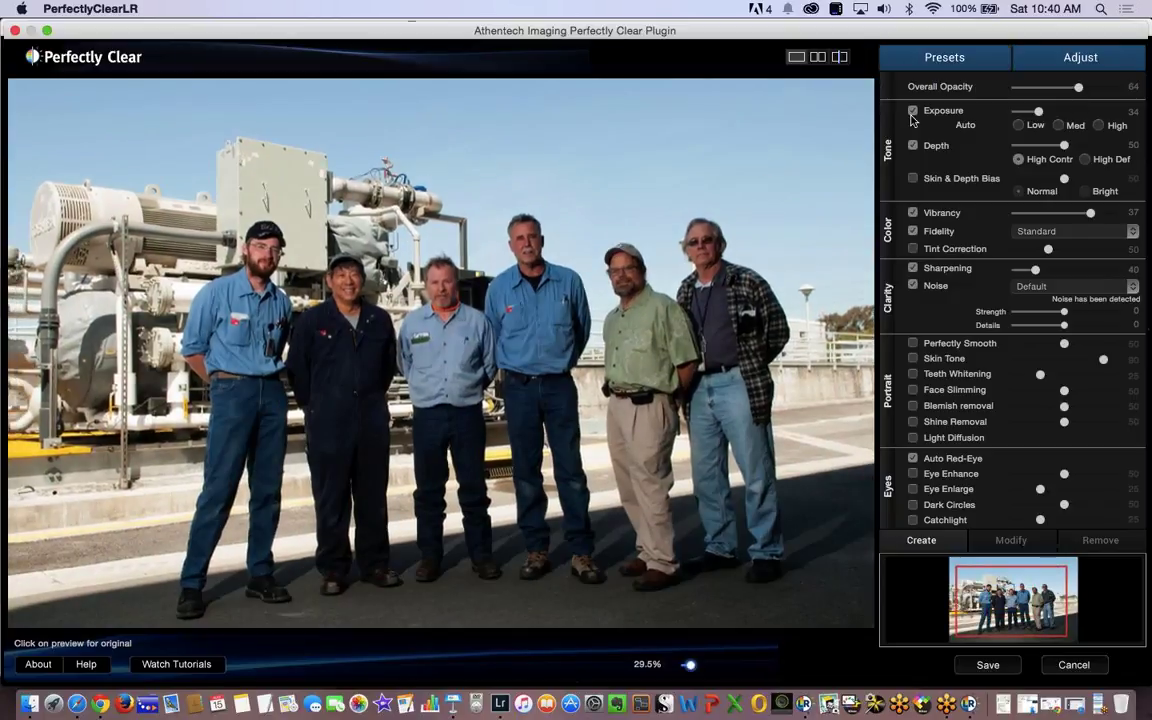
# Try the Details and Vivid presets on the group photo, and leave the plugin without saving.
pyautogui.click(960, 155)
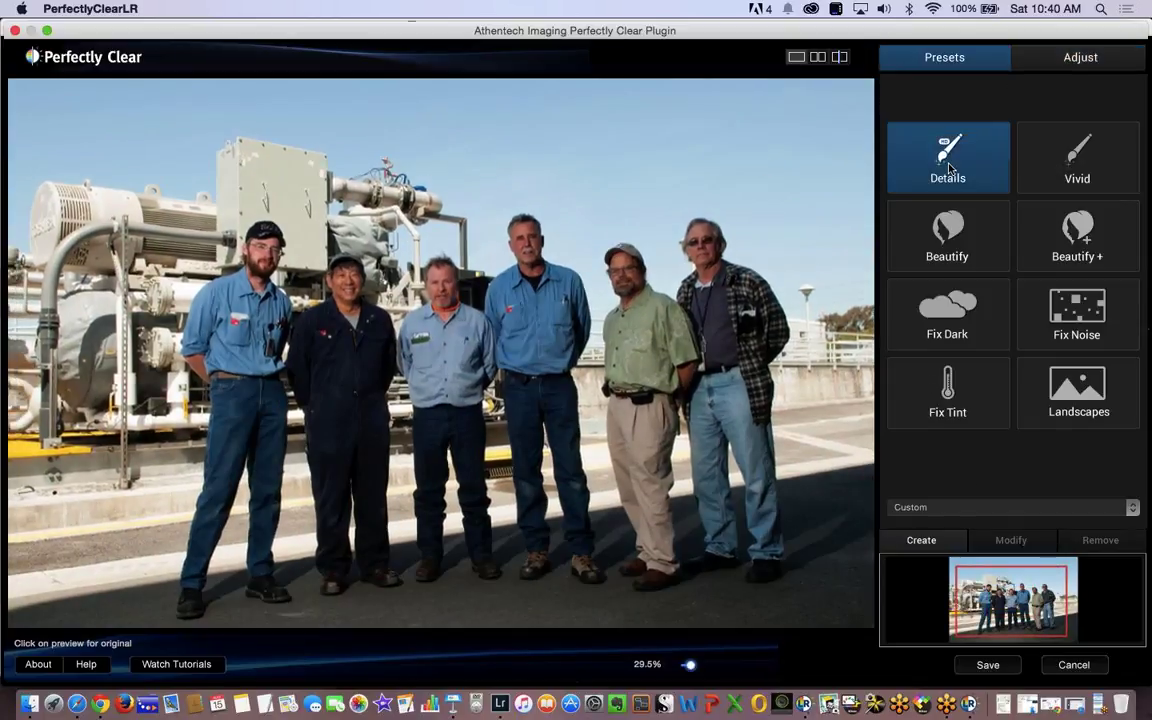
pyautogui.click(1036, 175)
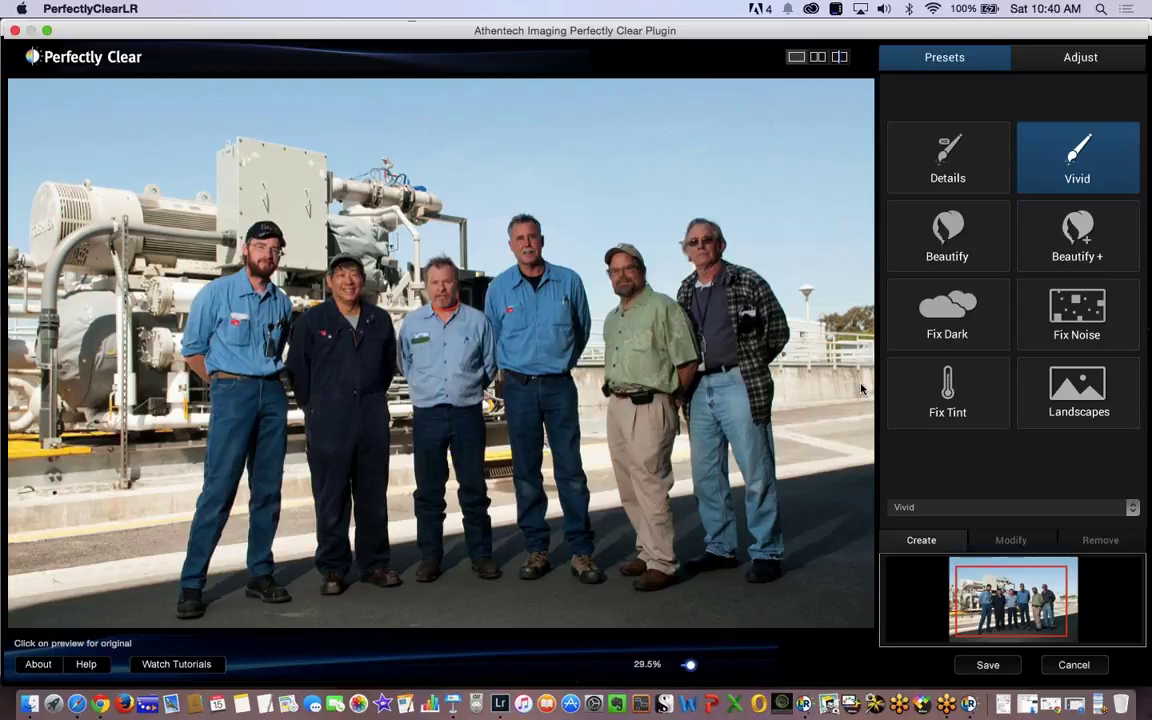
pyautogui.click(1074, 665)
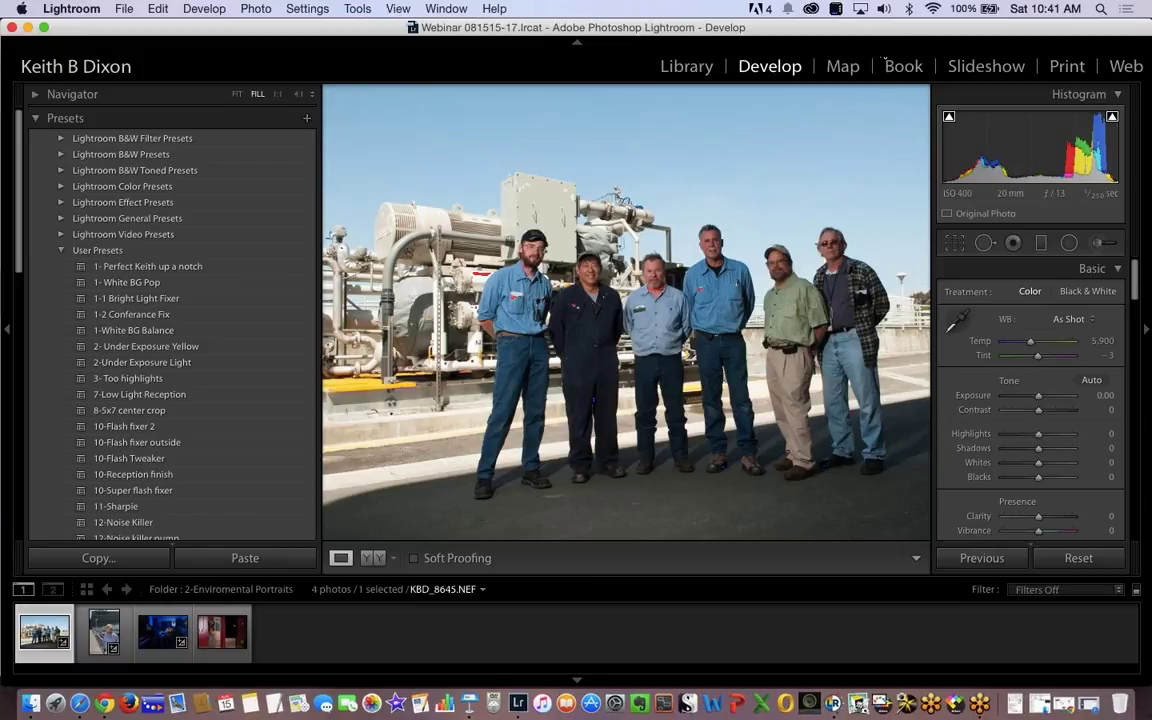
# Open KBD_2700.NEF, the man in the tan jacket, from the 3-Location Portraits folder in Develop and show his face.
pyautogui.click(688, 68)
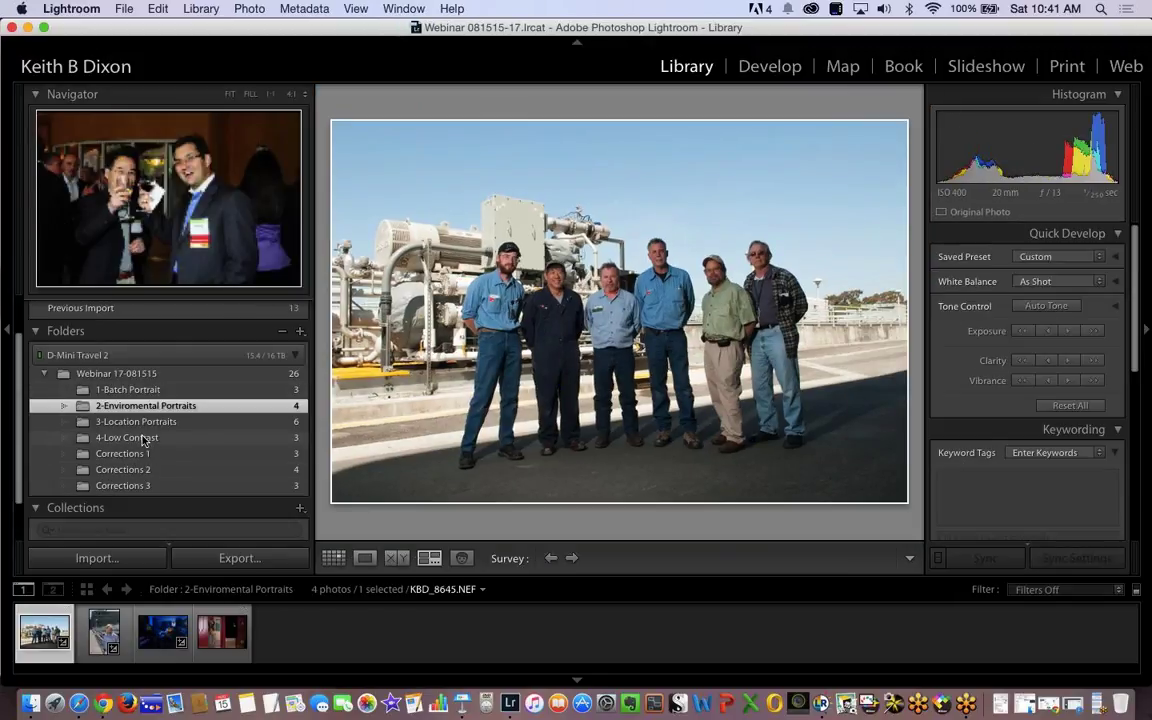
pyautogui.click(142, 423)
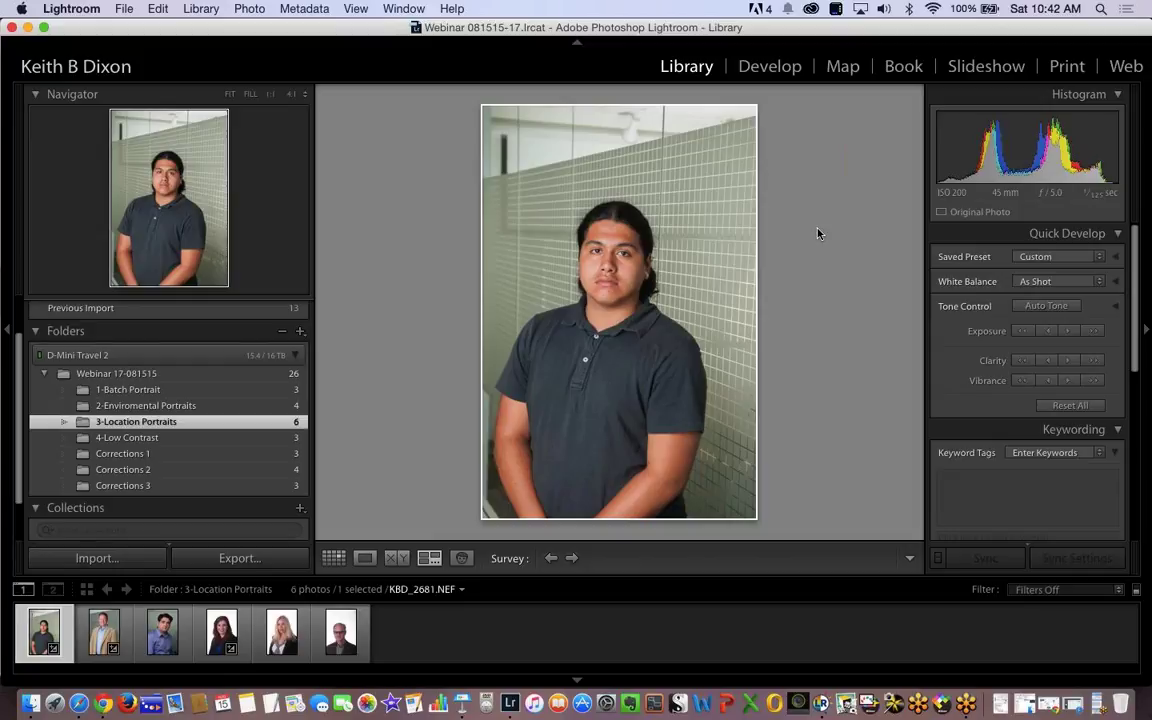
pyautogui.click(104, 640)
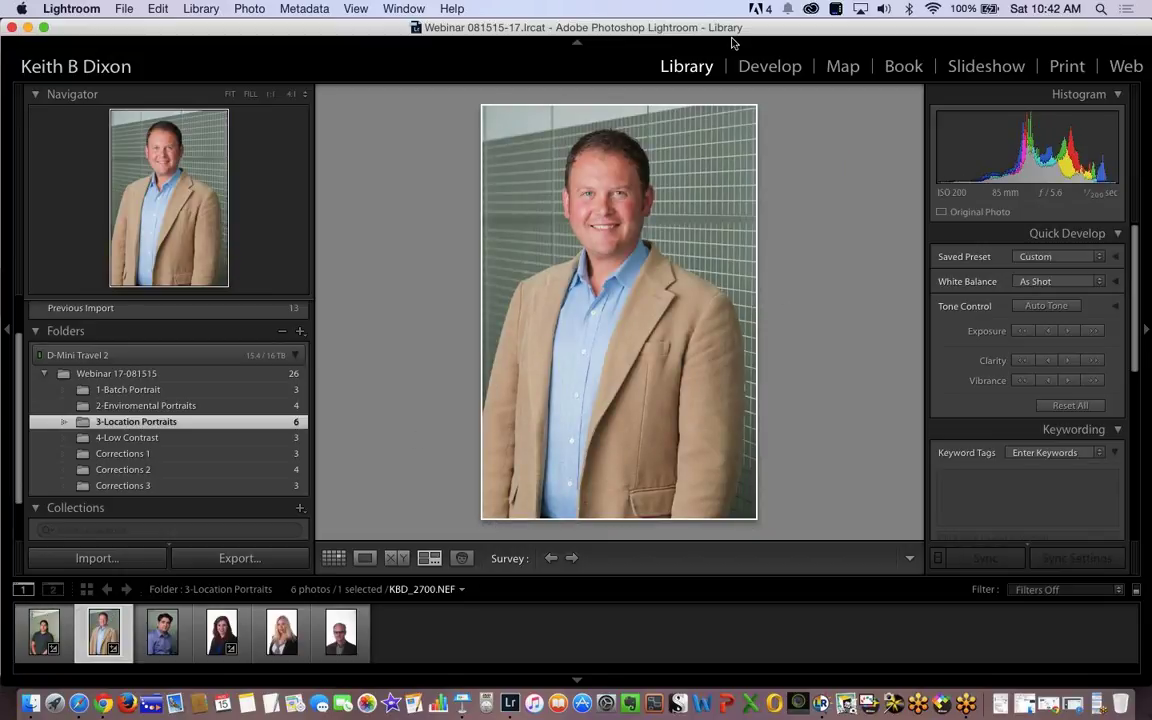
pyautogui.click(761, 76)
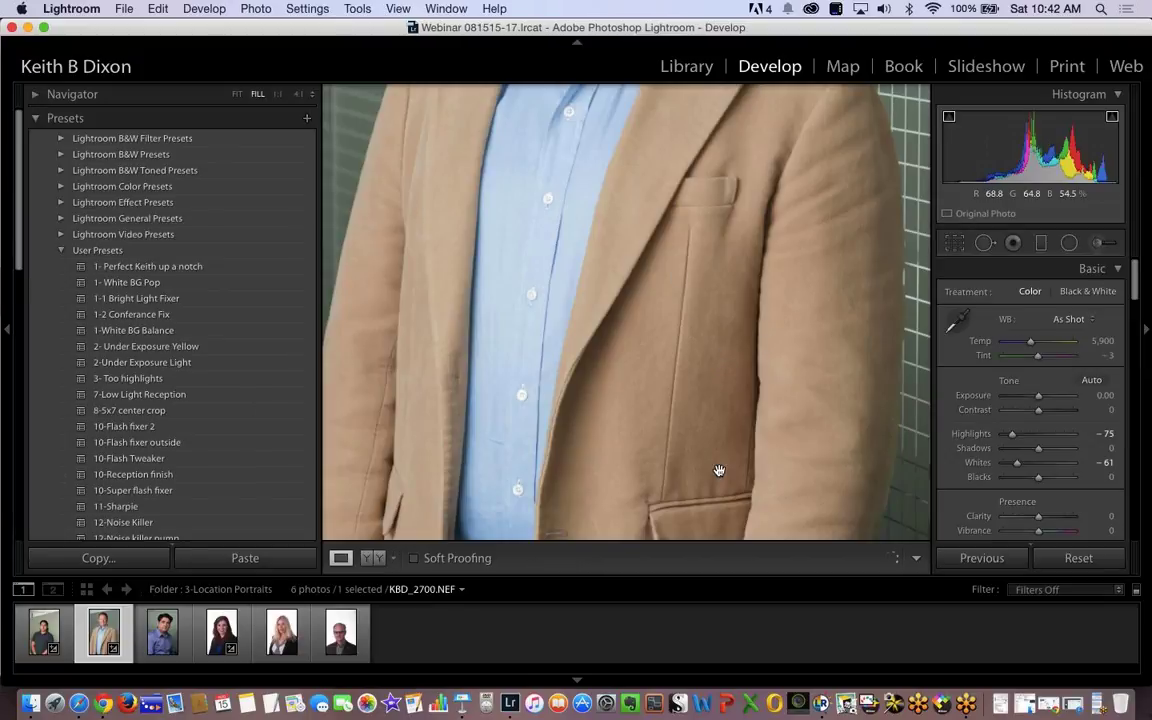
pyautogui.scroll(5, 695, 388)
pyautogui.scroll(3, 695, 388)
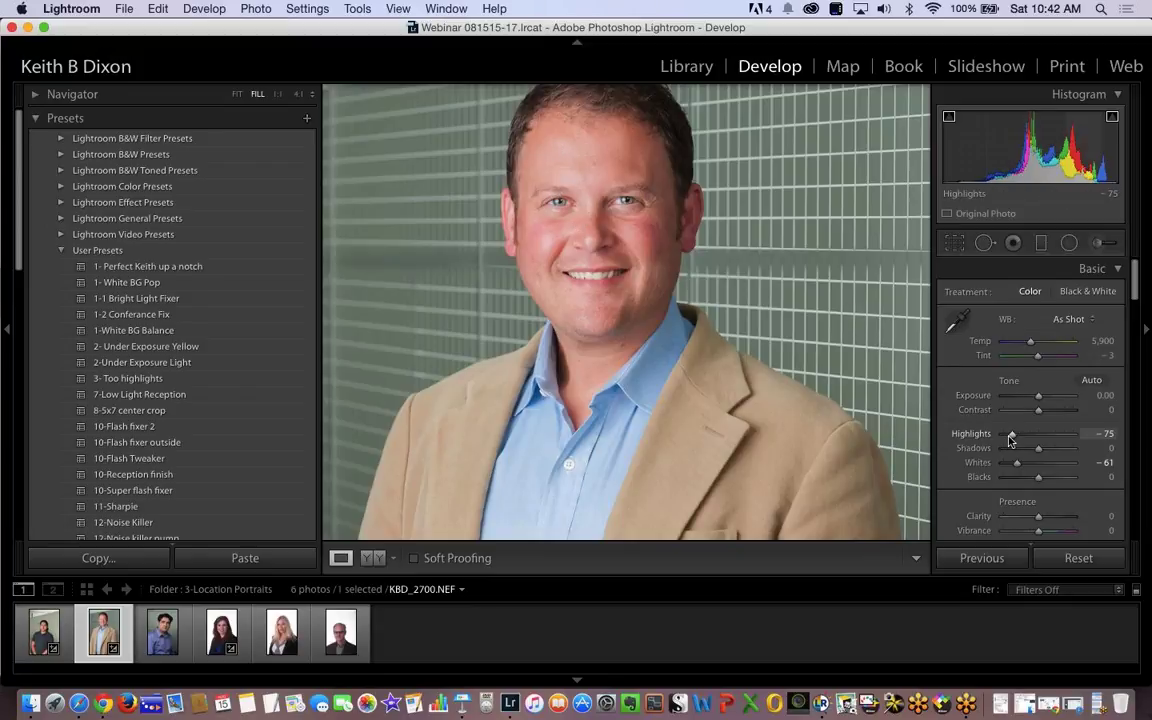
# Try Highlights at -100, Whites at -23 and Blacks at -54 on the tan jacket portrait.
pyautogui.moveTo(1010, 440); pyautogui.dragTo(1018, 474)
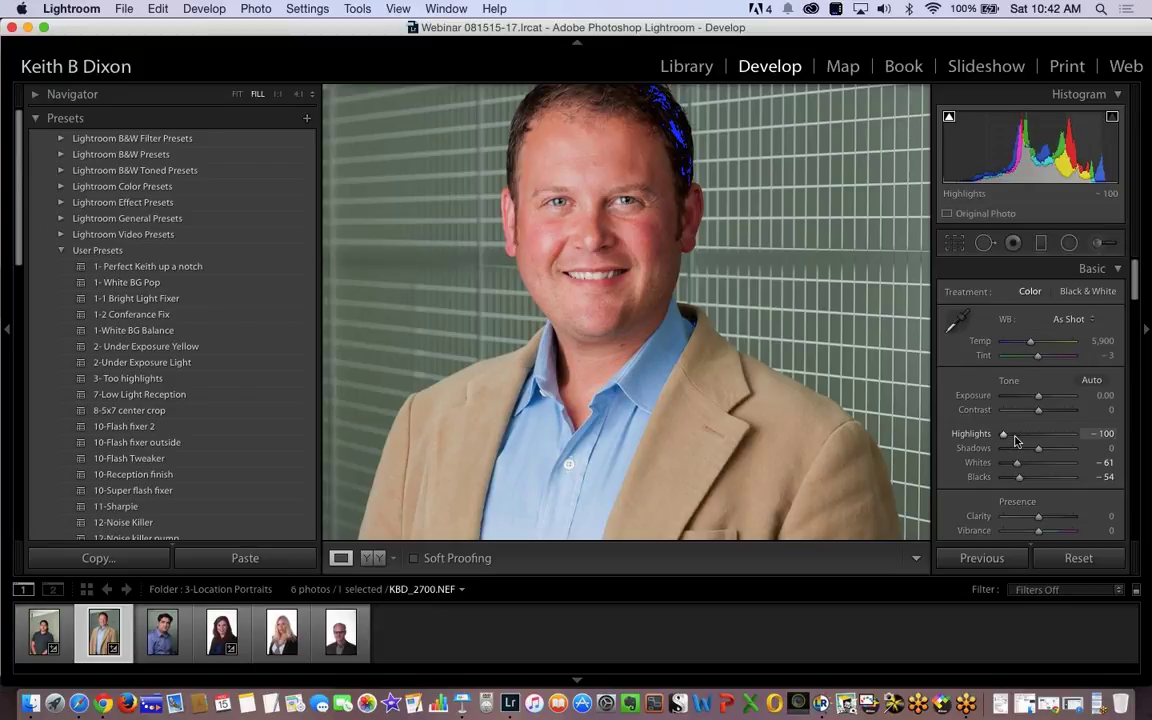
pyautogui.moveTo(1010, 438); pyautogui.dragTo(1031, 466)
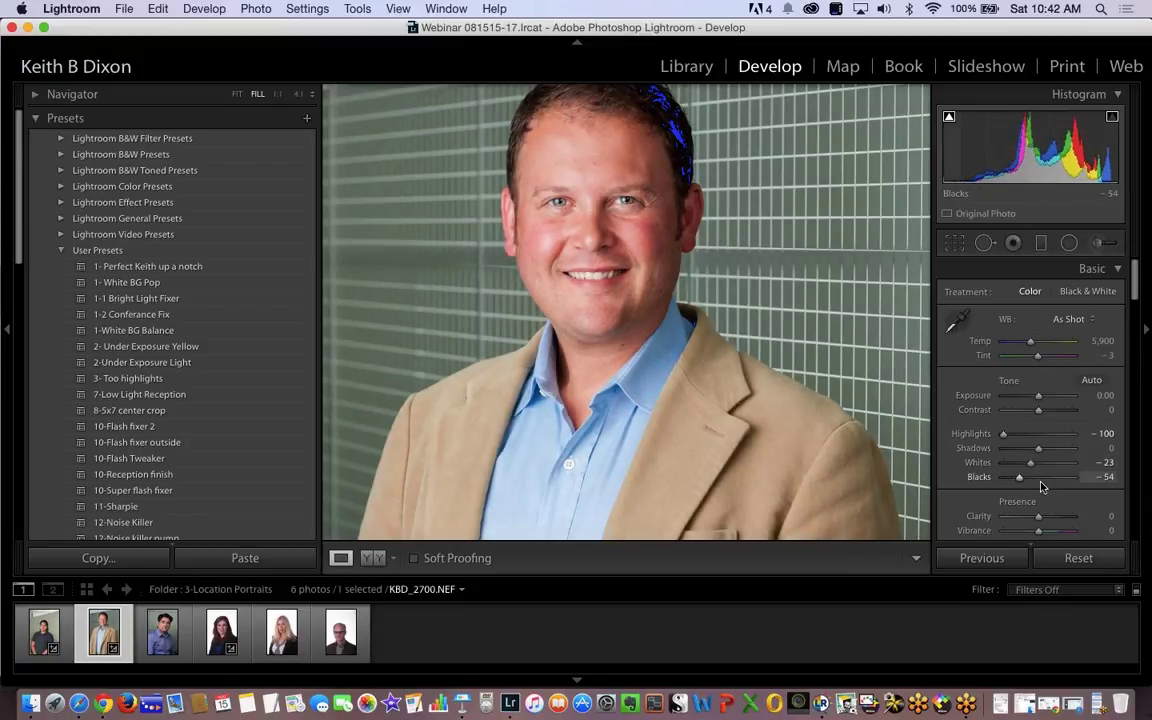
pyautogui.doubleClick(1042, 486)
# Reset the portrait's develop adjustments, and set Highlights to -100 and Whites to -95.
pyautogui.click(1078, 558)
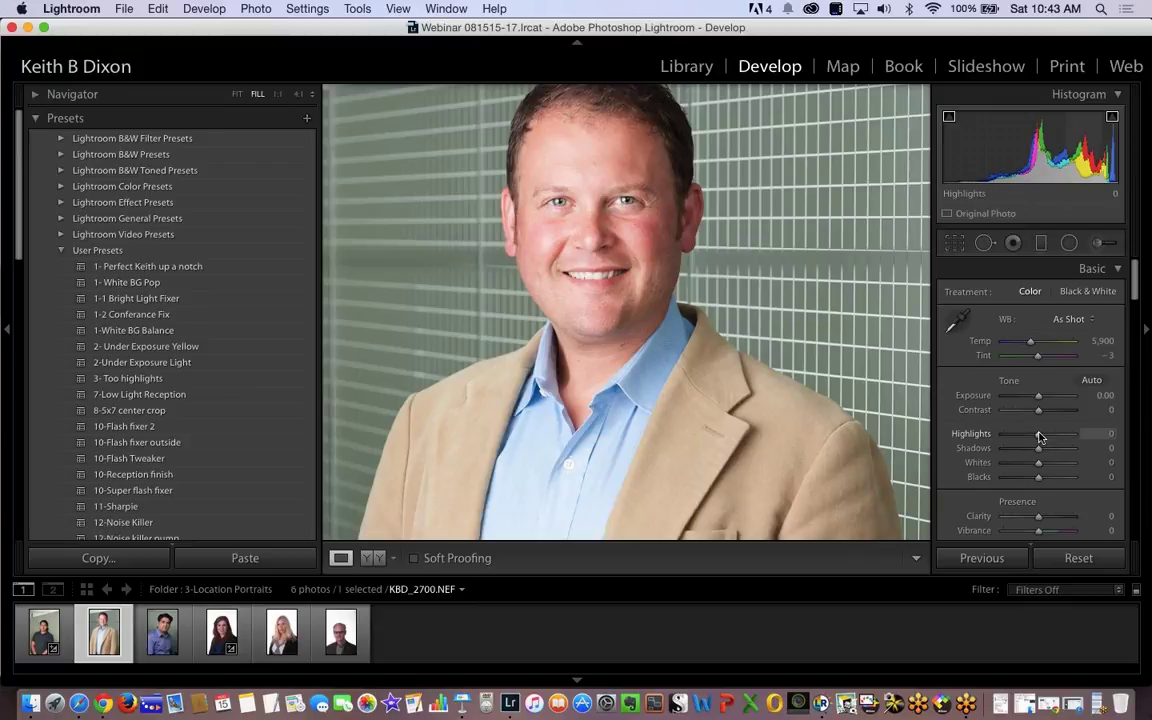
pyautogui.moveTo(1040, 437); pyautogui.dragTo(1005, 464)
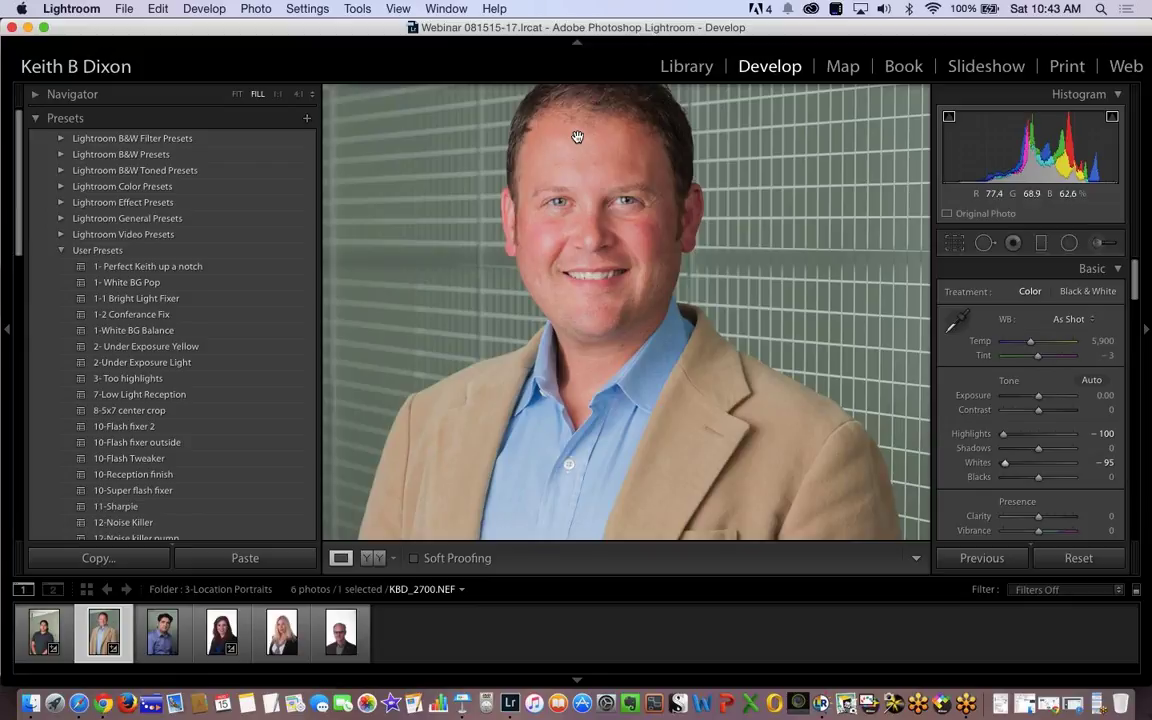
# Export the tan jacket portrait to Athentech Perfectly Clear v2 with the Details preset into the Corrections 2 folder.
pyautogui.press('shift')
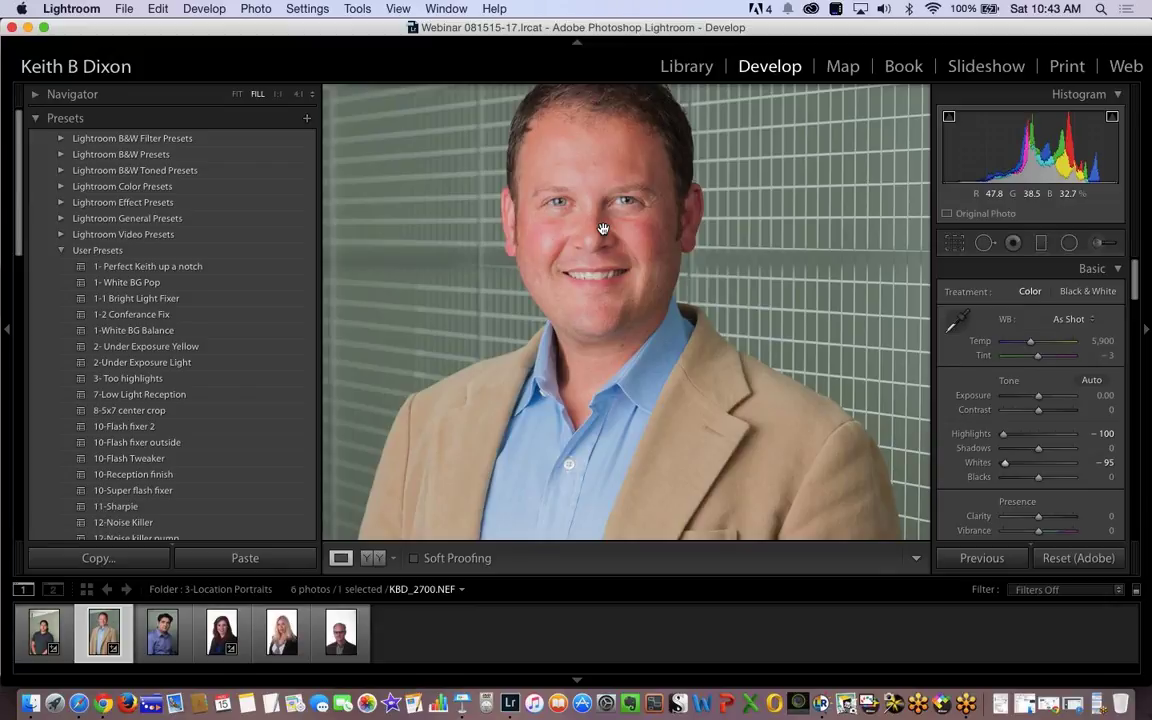
pyautogui.press('super+shift+e')
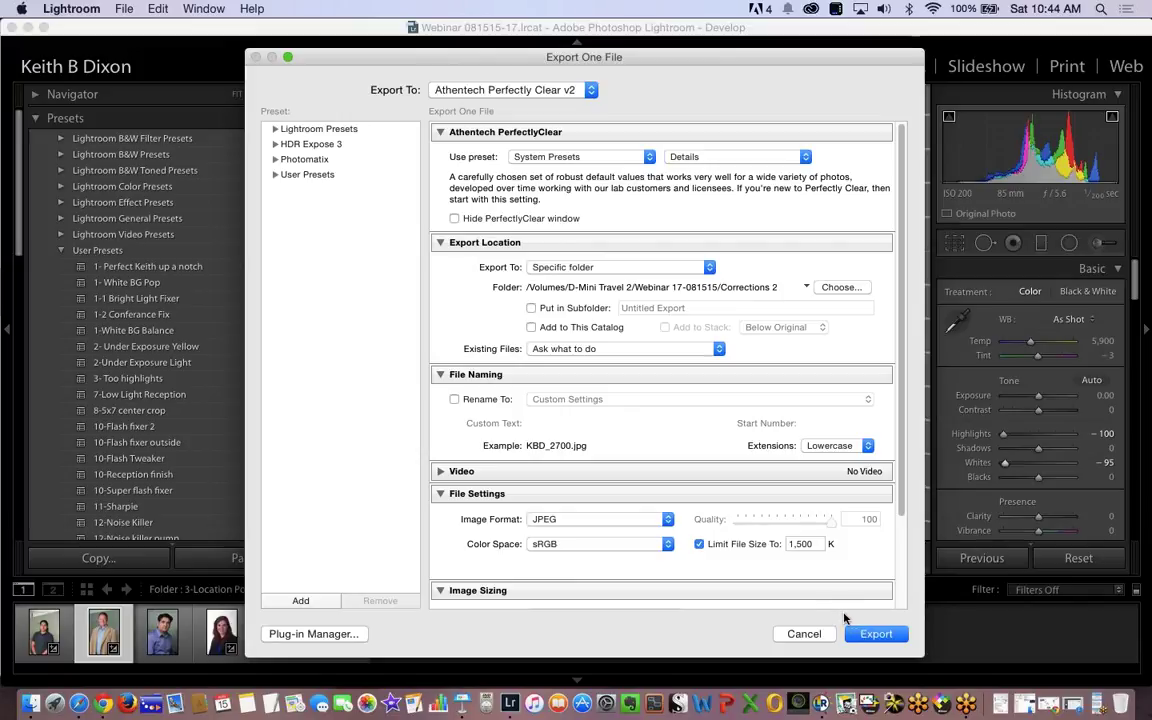
pyautogui.click(873, 634)
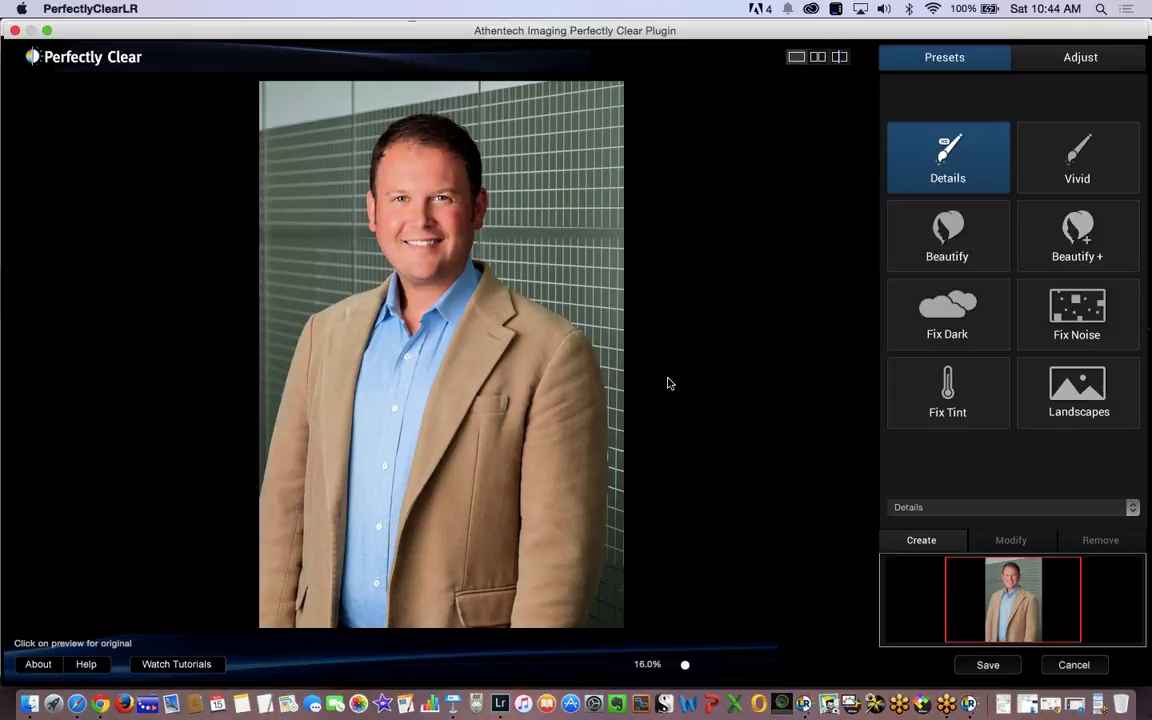
# Compare the portrait's Details correction with the original, and preview the Fix Tint, Landscapes, Fix Noise and Beautify presets.
pyautogui.click(405, 317)
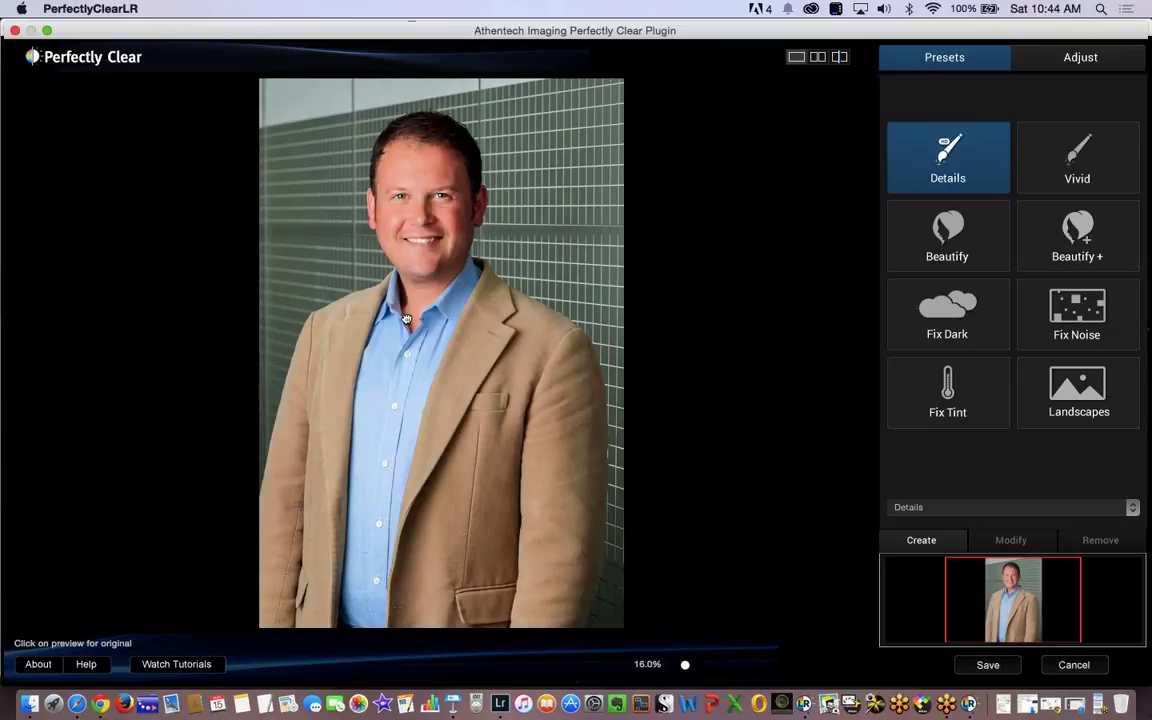
pyautogui.click(407, 320)
pyautogui.click(948, 408)
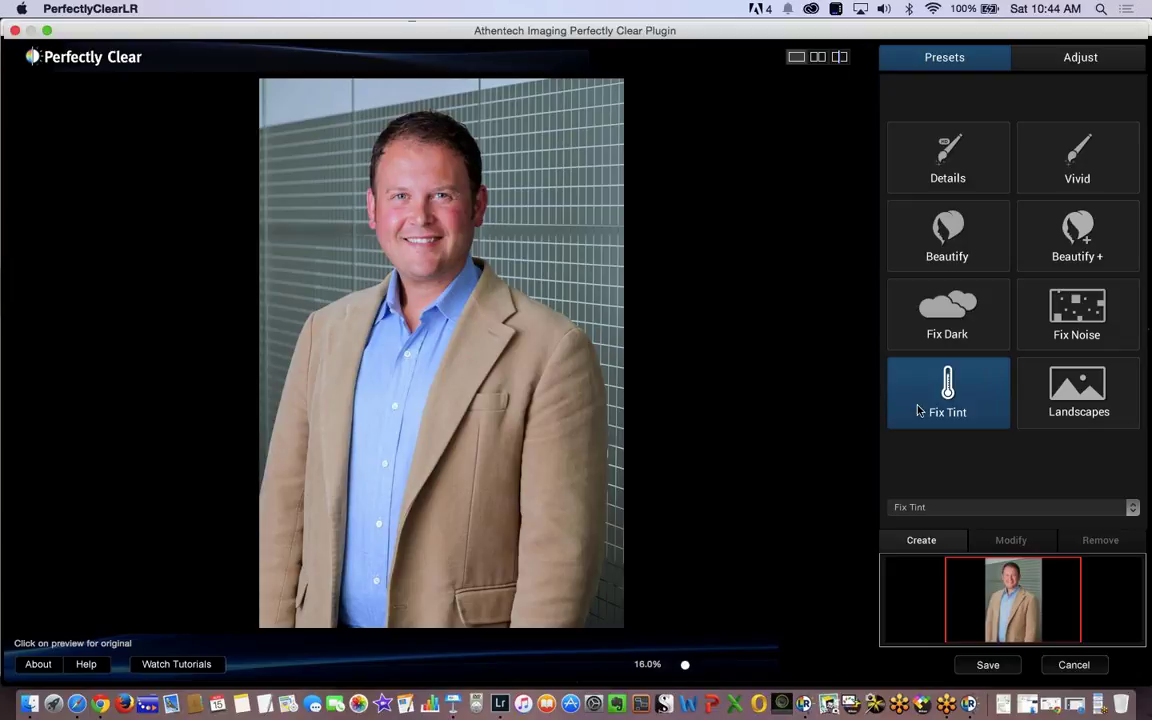
pyautogui.click(1060, 416)
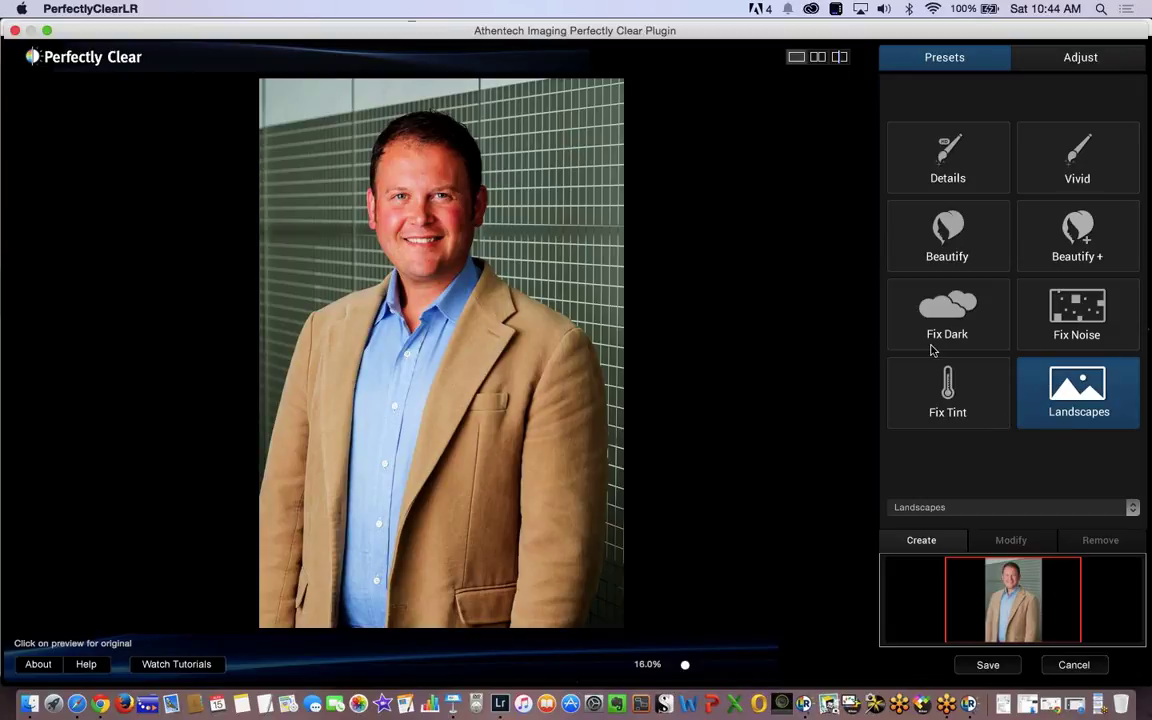
pyautogui.click(1057, 333)
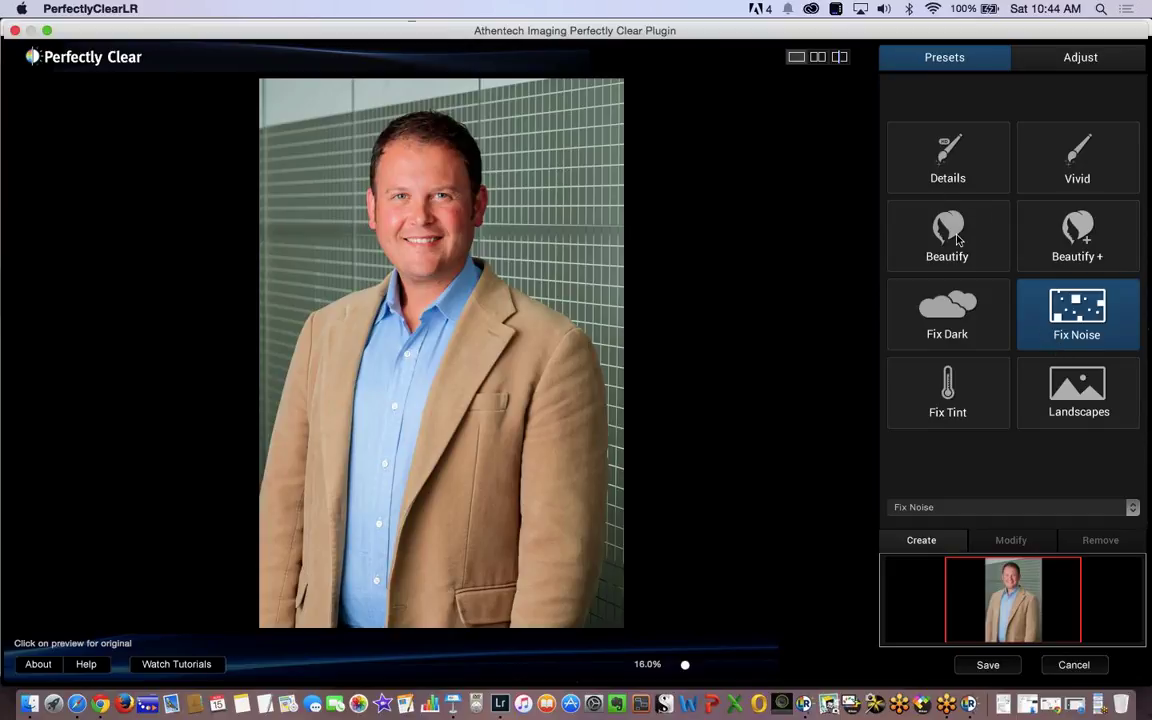
pyautogui.click(993, 250)
# Apply the Beautify + preset to the portrait, lowering Overall Opacity to 23 and Exposure to 0.
pyautogui.click(1036, 256)
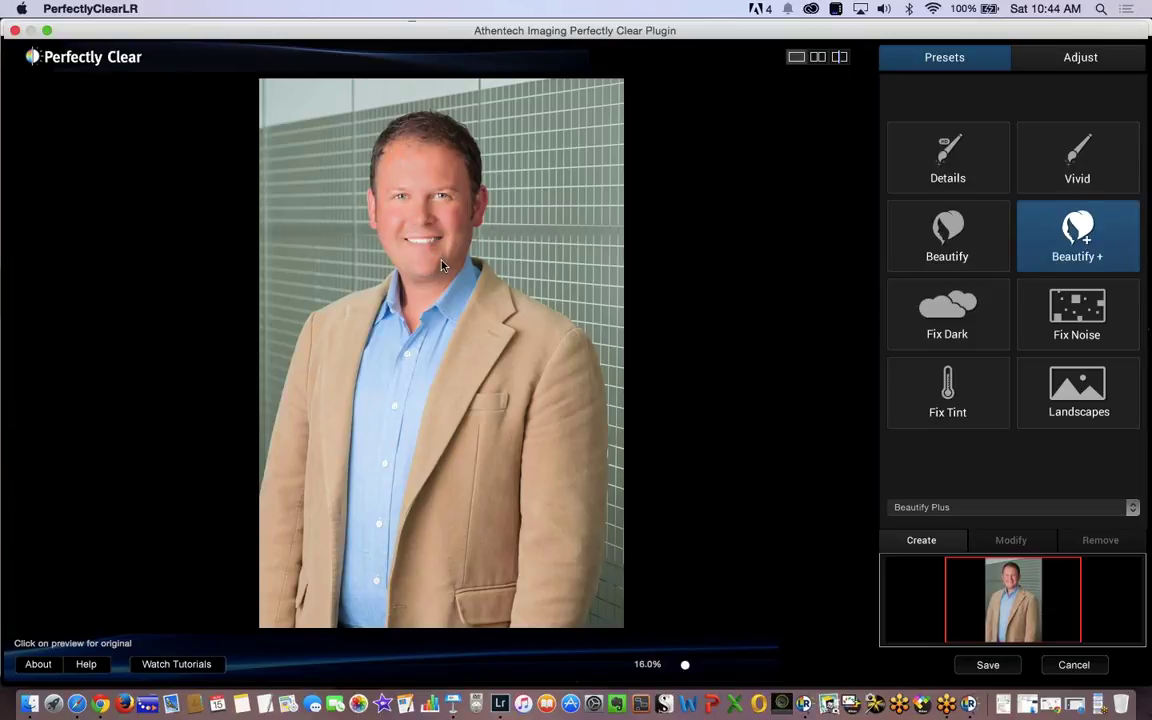
pyautogui.click(1060, 57)
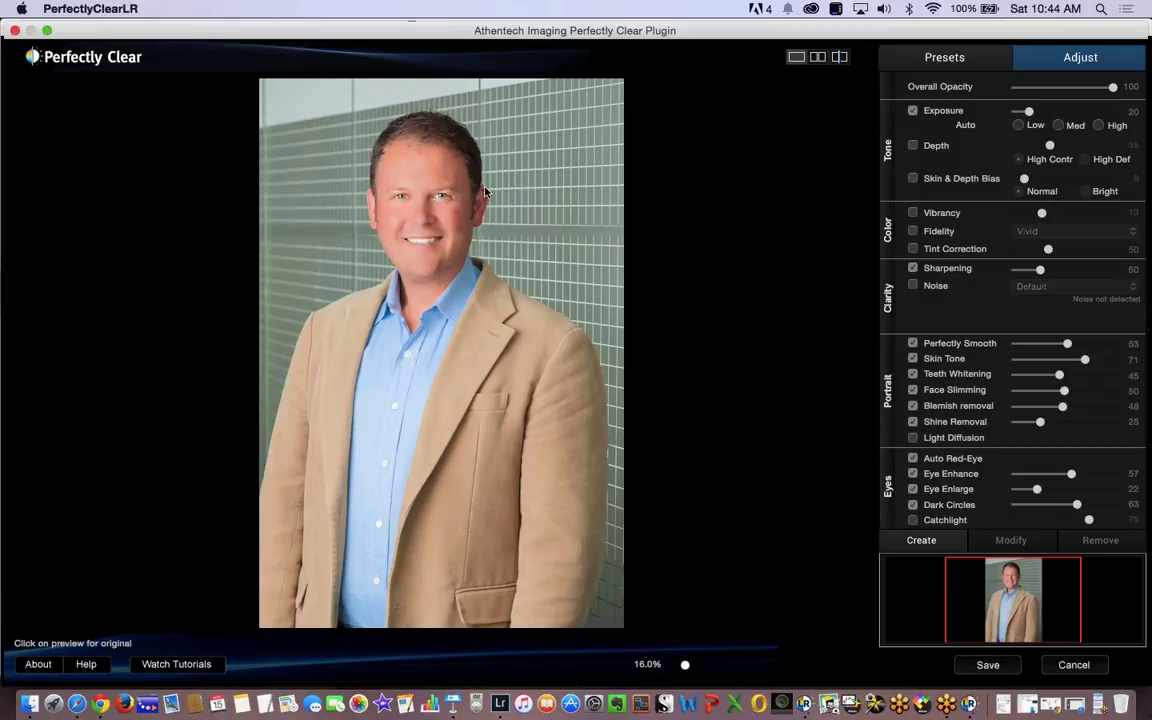
pyautogui.moveTo(1108, 90); pyautogui.dragTo(1010, 112)
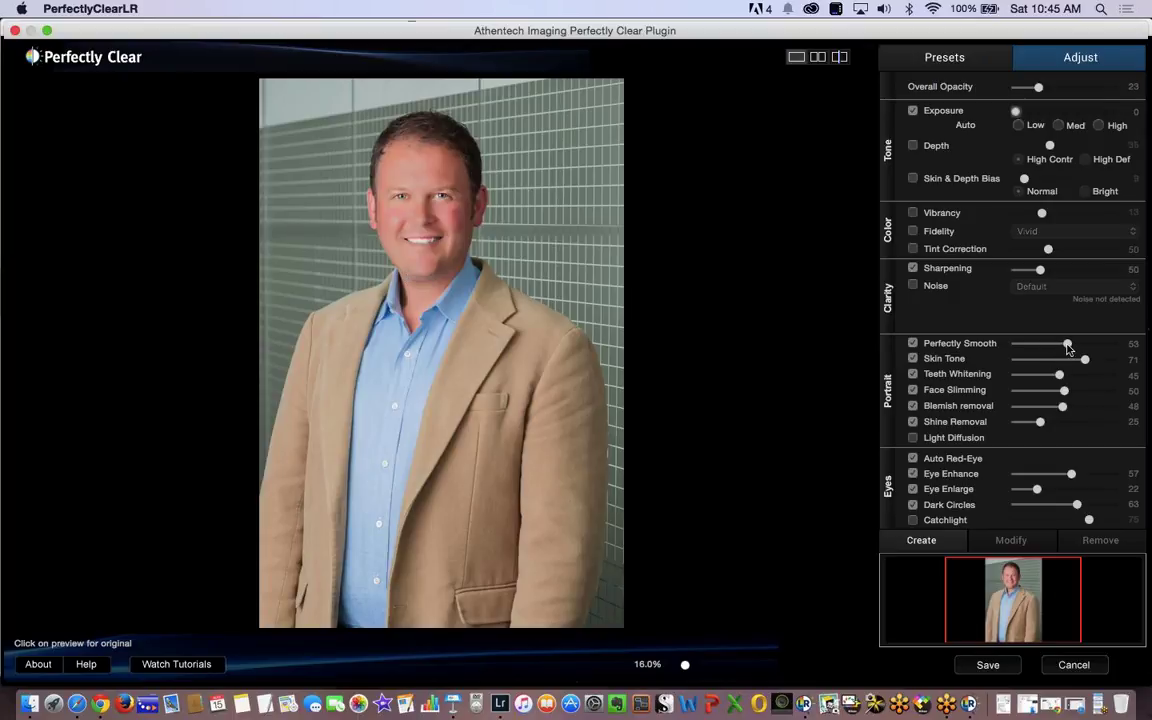
# Set Perfectly Smooth to 19, Skin Tone to 33, Teeth Whitening to 28 and Face Slimming to 60, and return to Lightroom.
pyautogui.moveTo(1068, 344)
pyautogui.mouseDown()
pyautogui.moveTo(1046, 347)
pyautogui.moveTo(1055, 351)
pyautogui.mouseUp()
pyautogui.moveTo(1030, 349); pyautogui.dragTo(1043, 376)
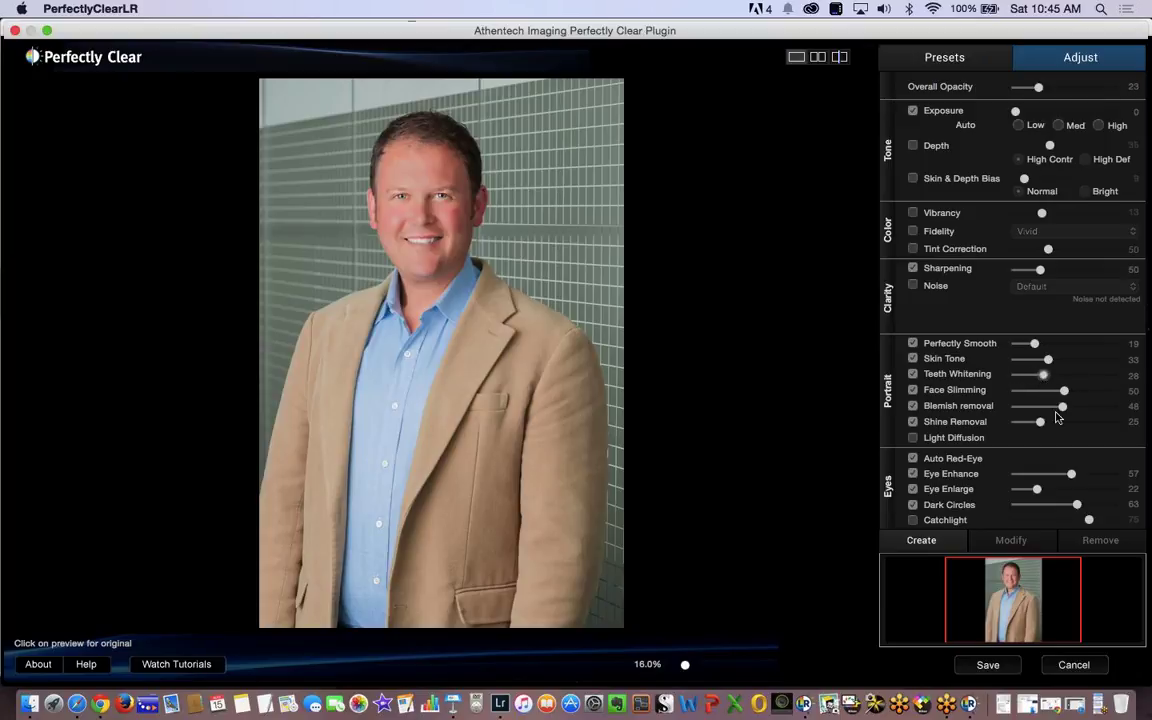
pyautogui.moveTo(1065, 390); pyautogui.dragTo(943, 397)
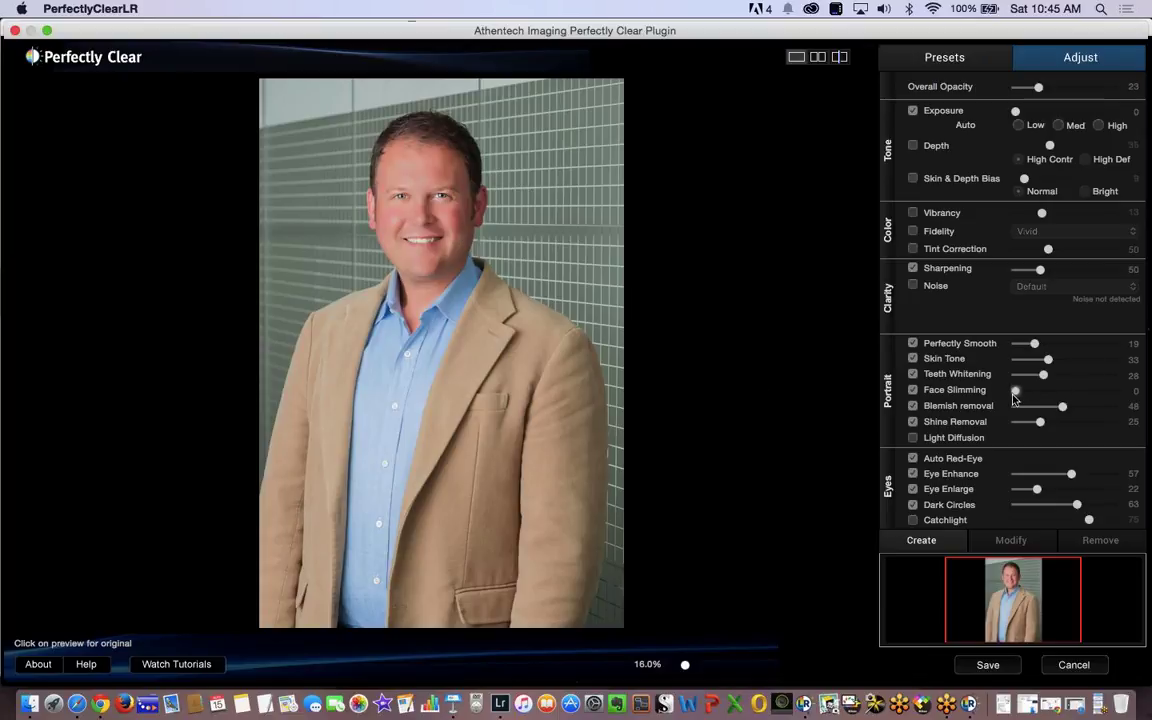
pyautogui.moveTo(1016, 391); pyautogui.dragTo(1036, 390)
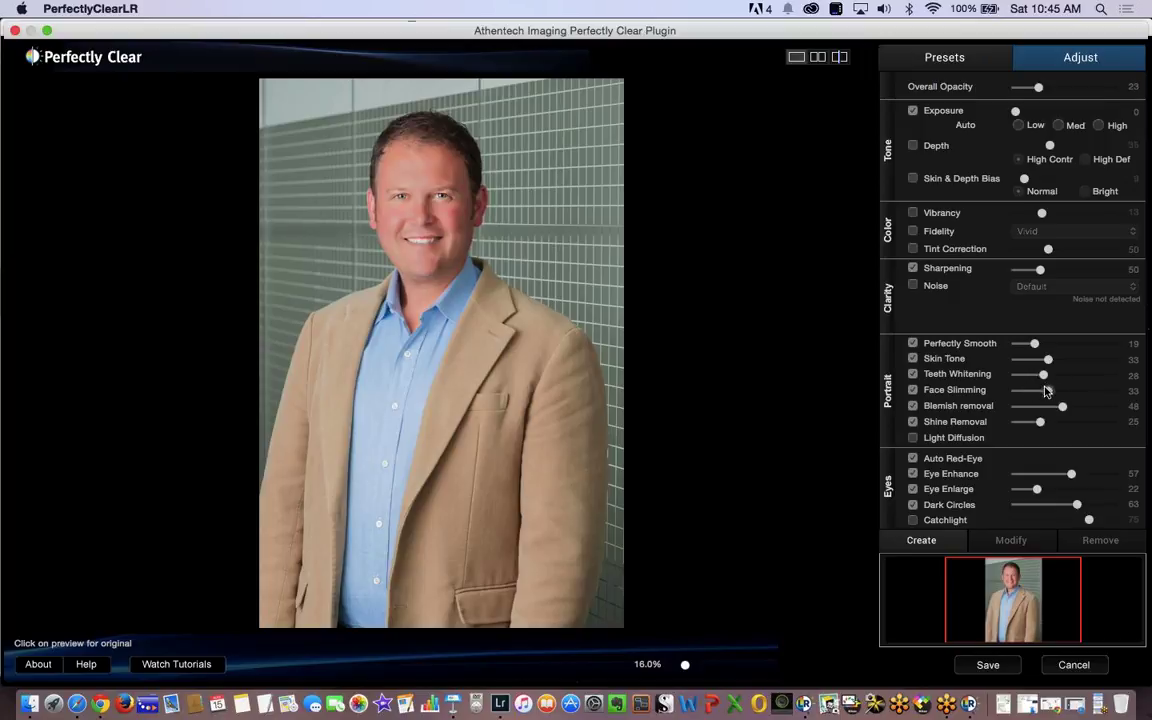
pyautogui.moveTo(1041, 379); pyautogui.dragTo(1074, 391)
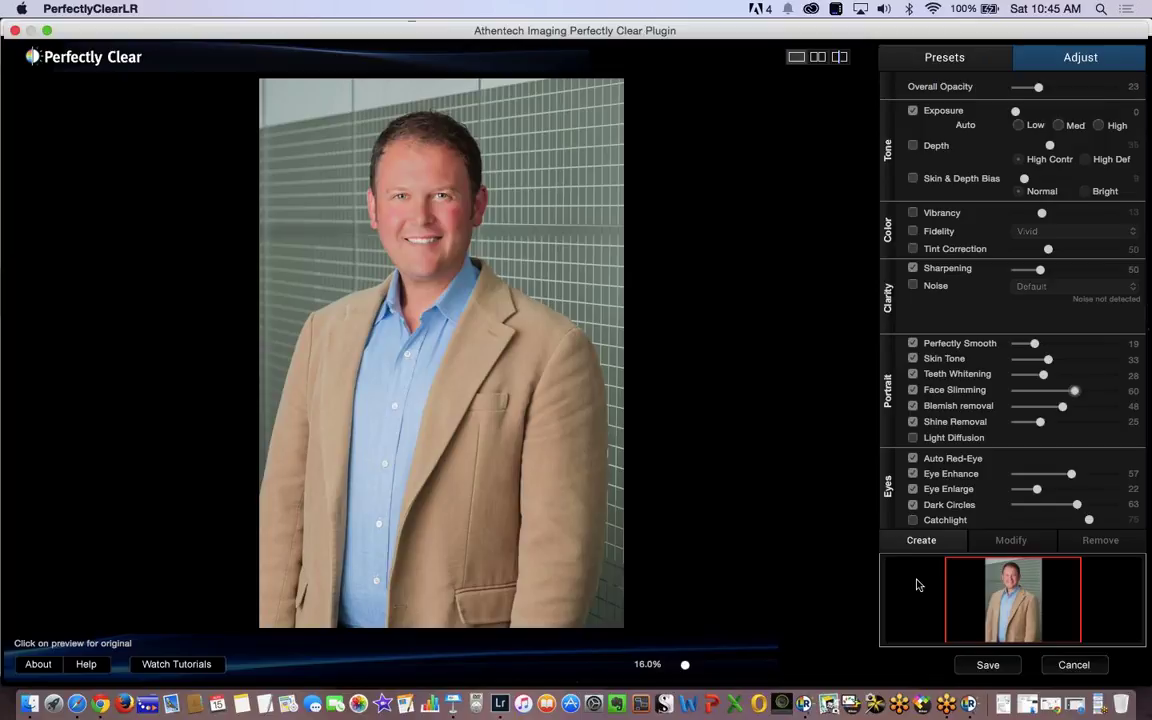
pyautogui.press('Escape')
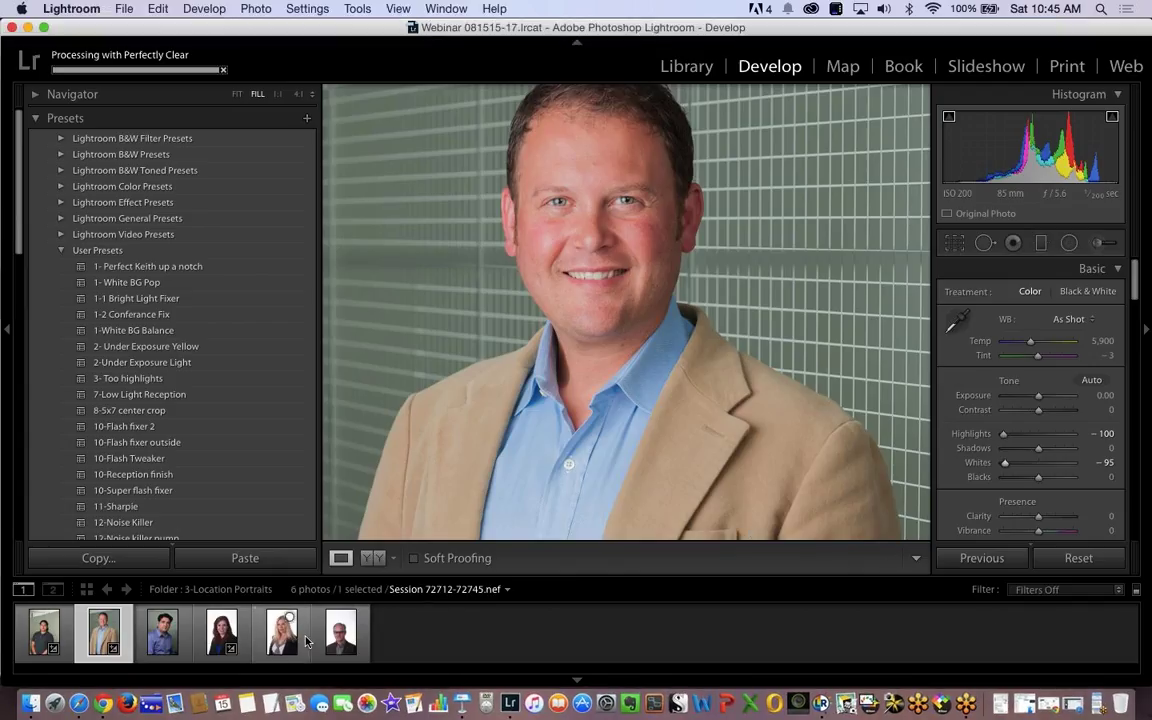
# Select the blonde woman's portrait, fit the whole photo in view, and lower Highlights to -36.
pyautogui.click(281, 651)
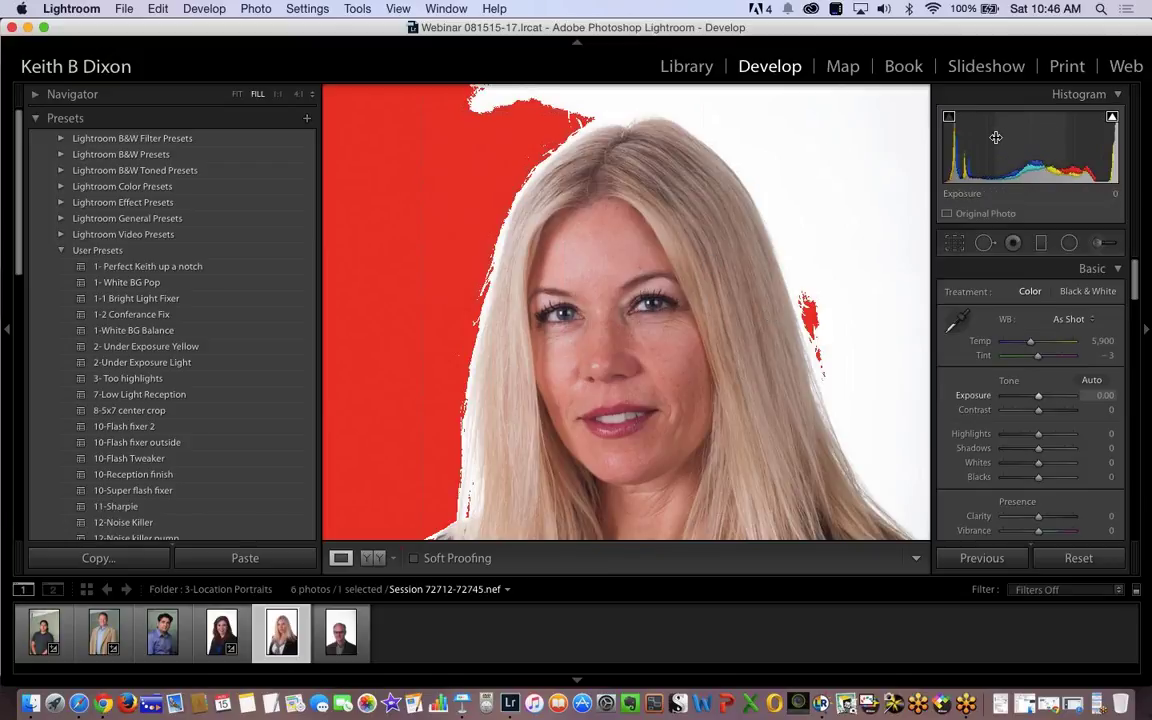
pyautogui.click(237, 94)
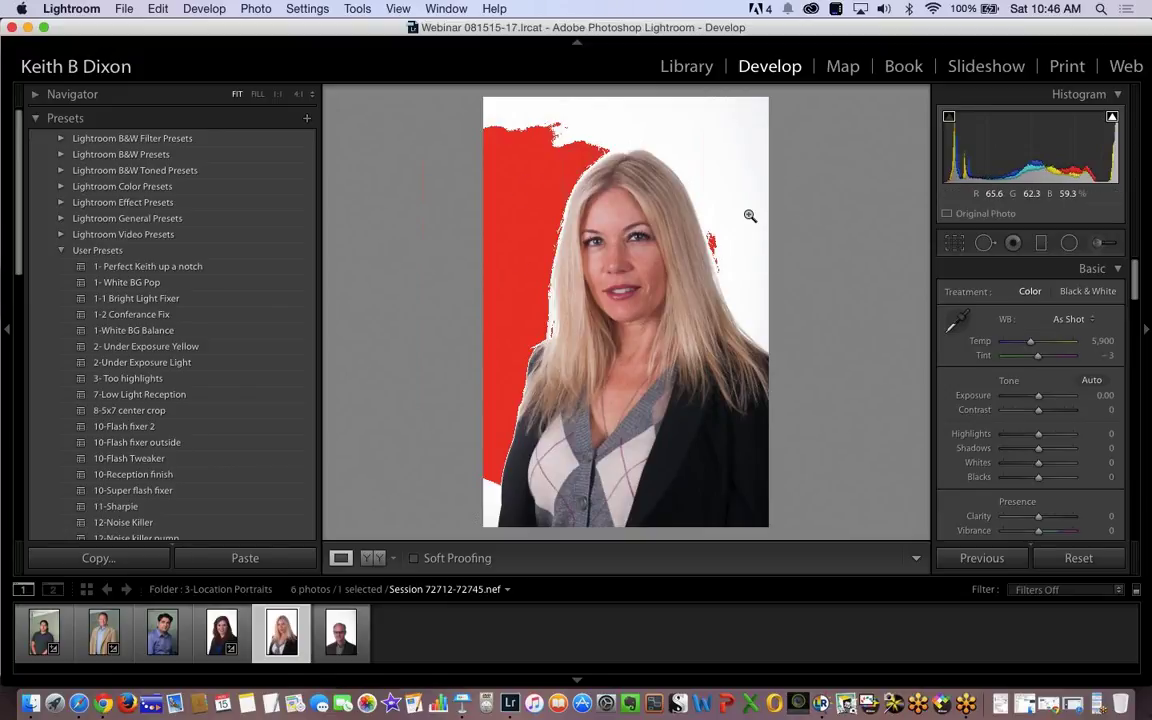
pyautogui.moveTo(1038, 437); pyautogui.dragTo(1023, 441)
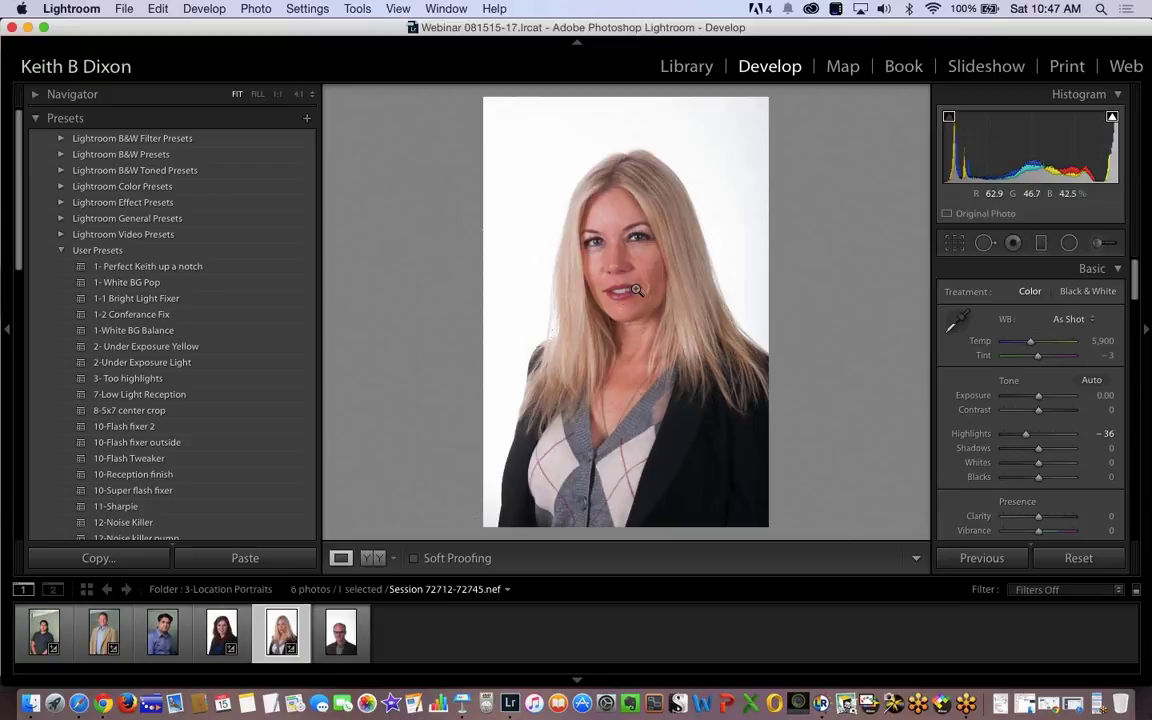
# Export the blonde woman's portrait to Athentech Perfectly Clear v2 with the Details preset into the Corrections 2 folder.
pyautogui.press('super+shift+e')
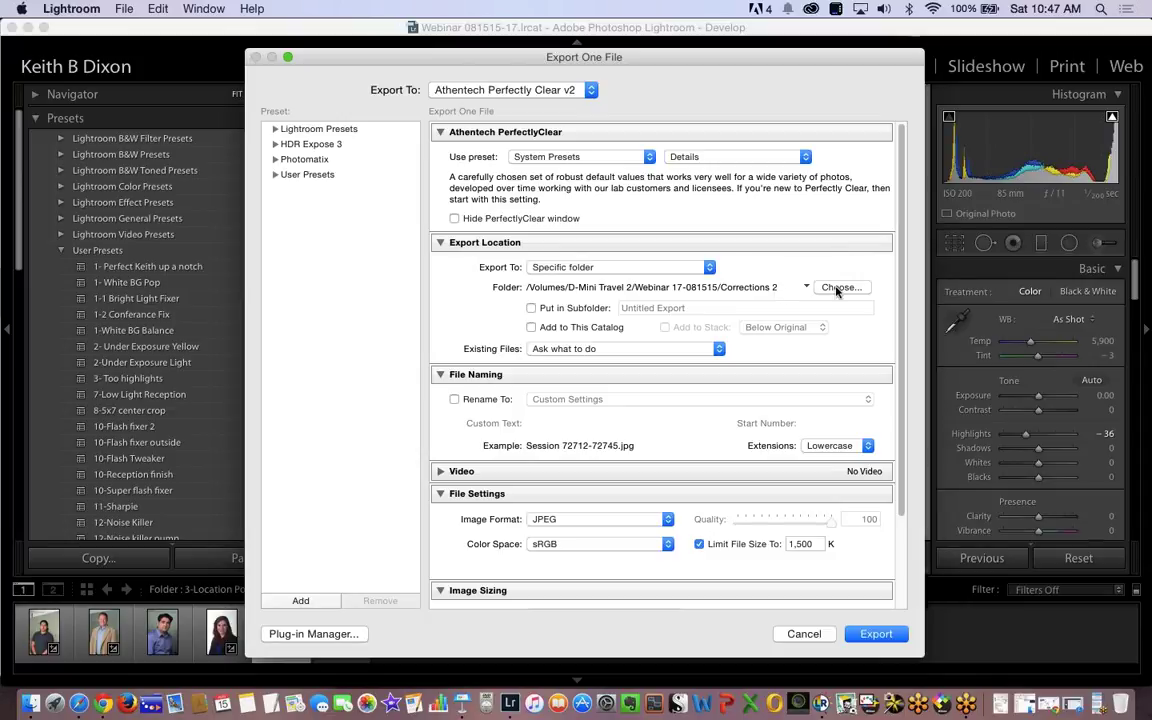
pyautogui.click(838, 288)
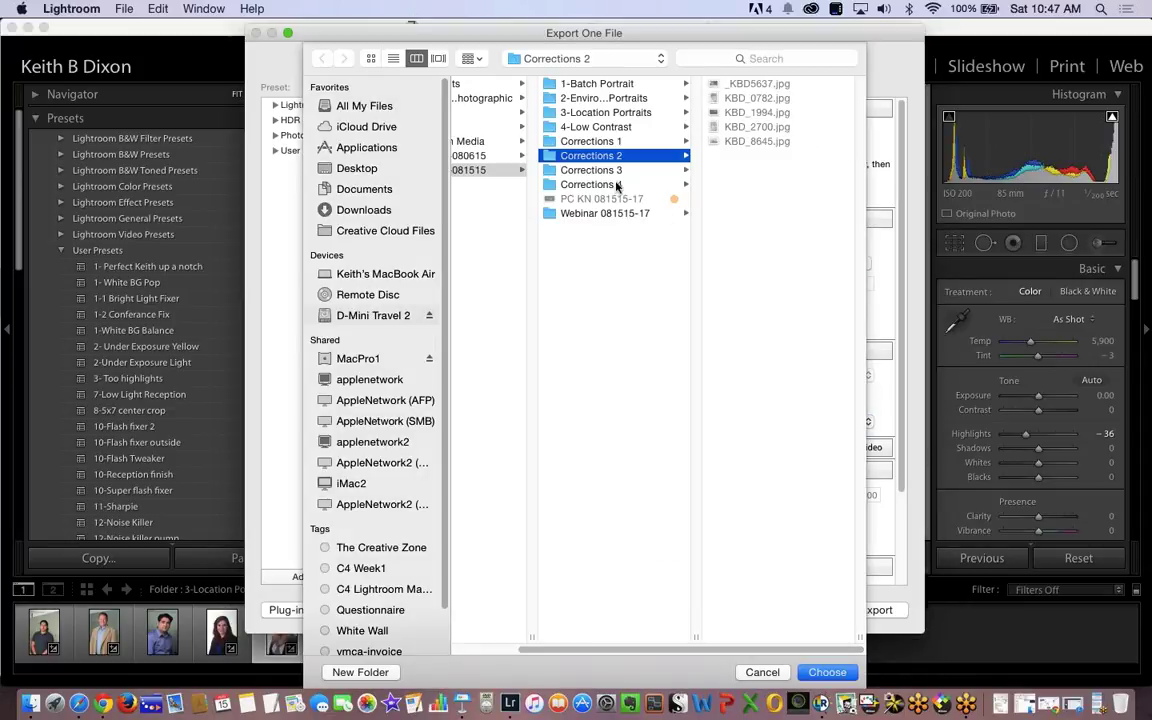
pyautogui.click(600, 185)
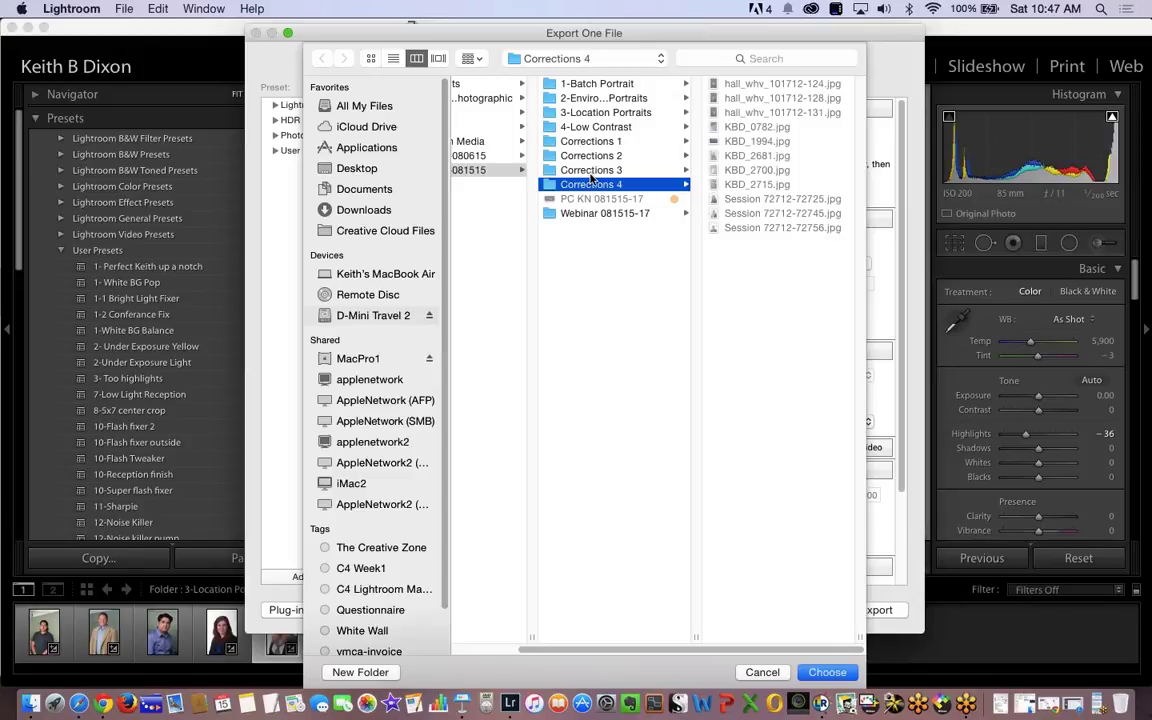
pyautogui.click(595, 170)
pyautogui.click(590, 141)
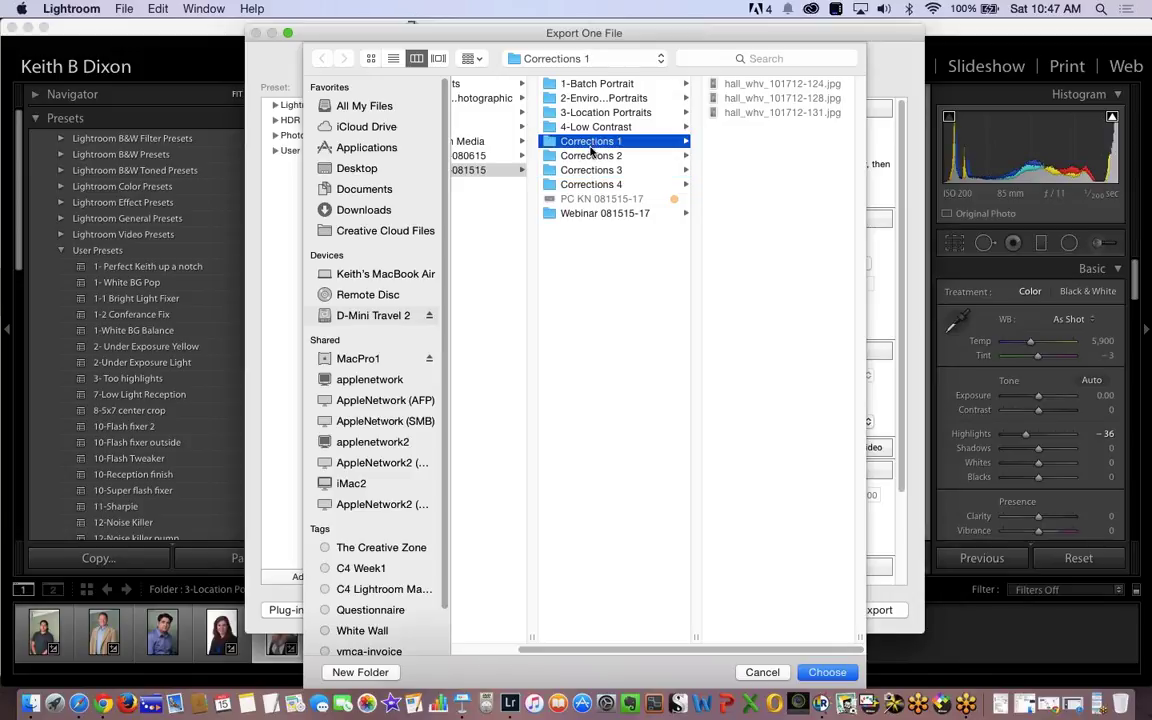
pyautogui.click(591, 155)
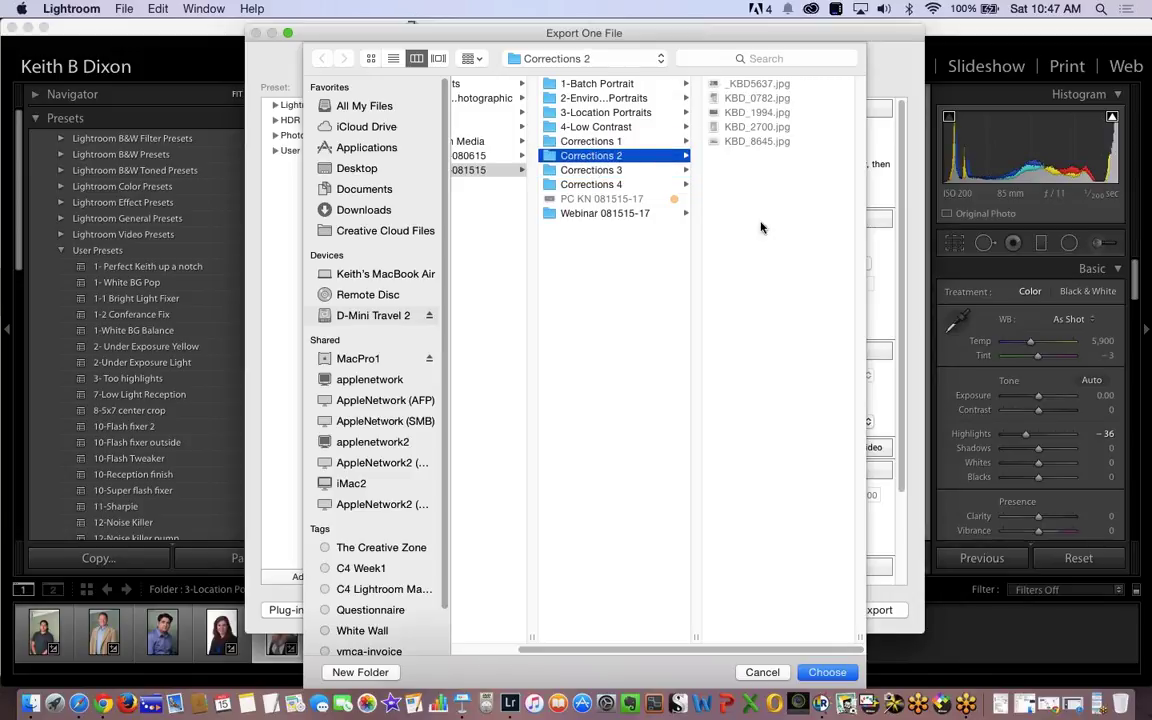
pyautogui.click(827, 672)
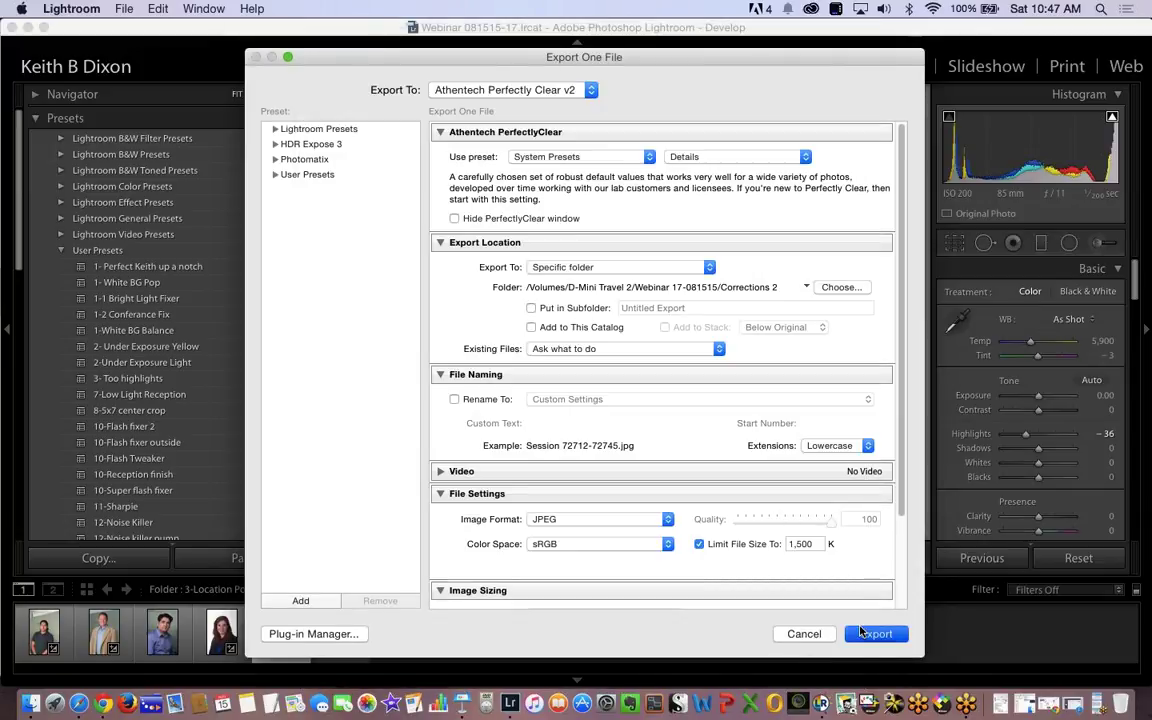
pyautogui.press('Return')
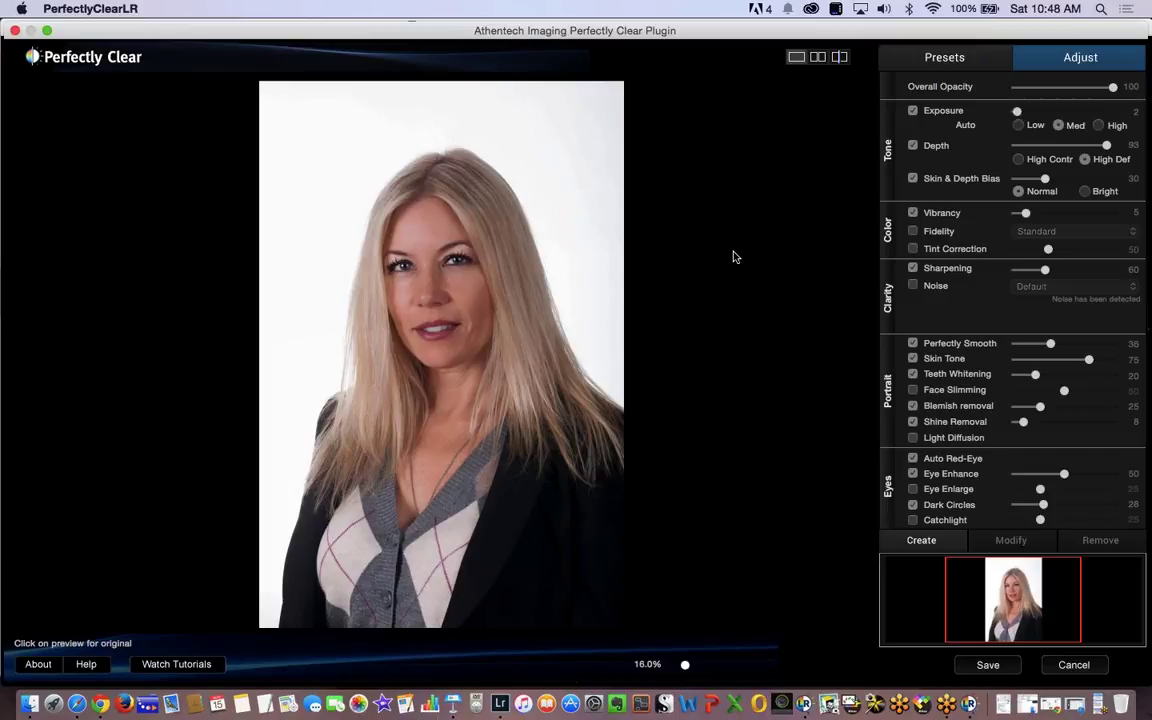
# Compare the portrait's Details correction with the original, both at full view and enlarged on the face.
pyautogui.moveTo(535, 247); pyautogui.dragTo(496, 259)
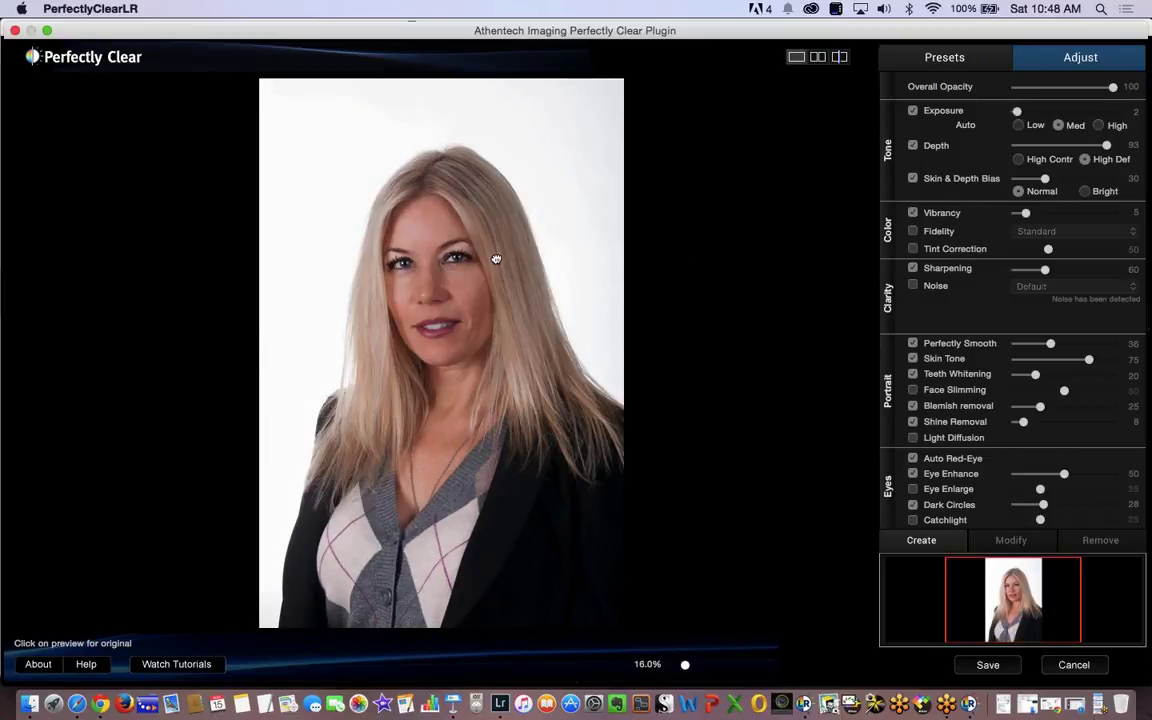
pyautogui.click(496, 259)
pyautogui.click(500, 262)
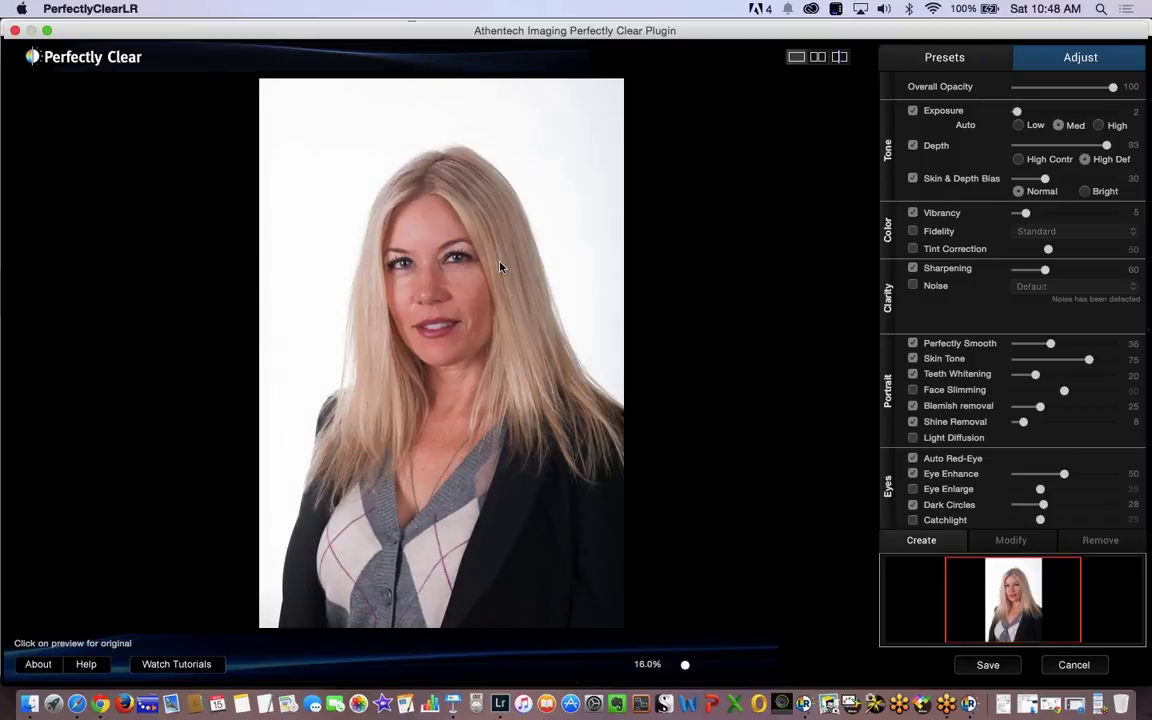
pyautogui.click(511, 271)
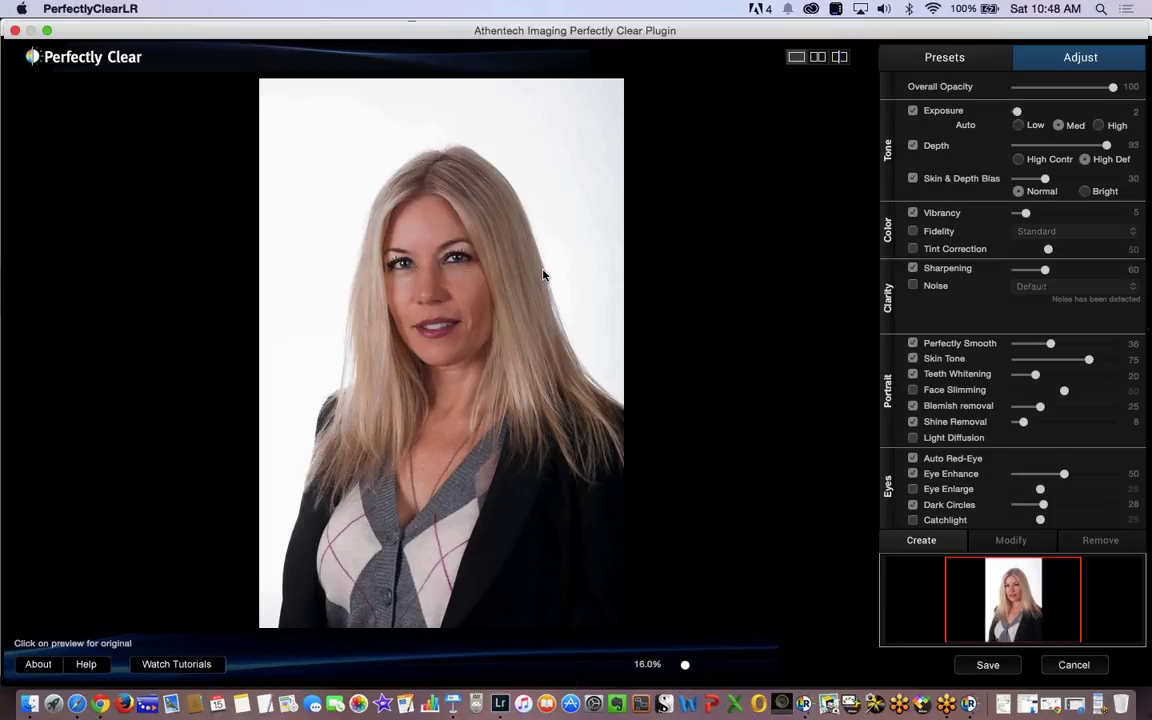
pyautogui.click(537, 265)
pyautogui.moveTo(530, 267); pyautogui.dragTo(524, 287)
pyautogui.click(701, 664)
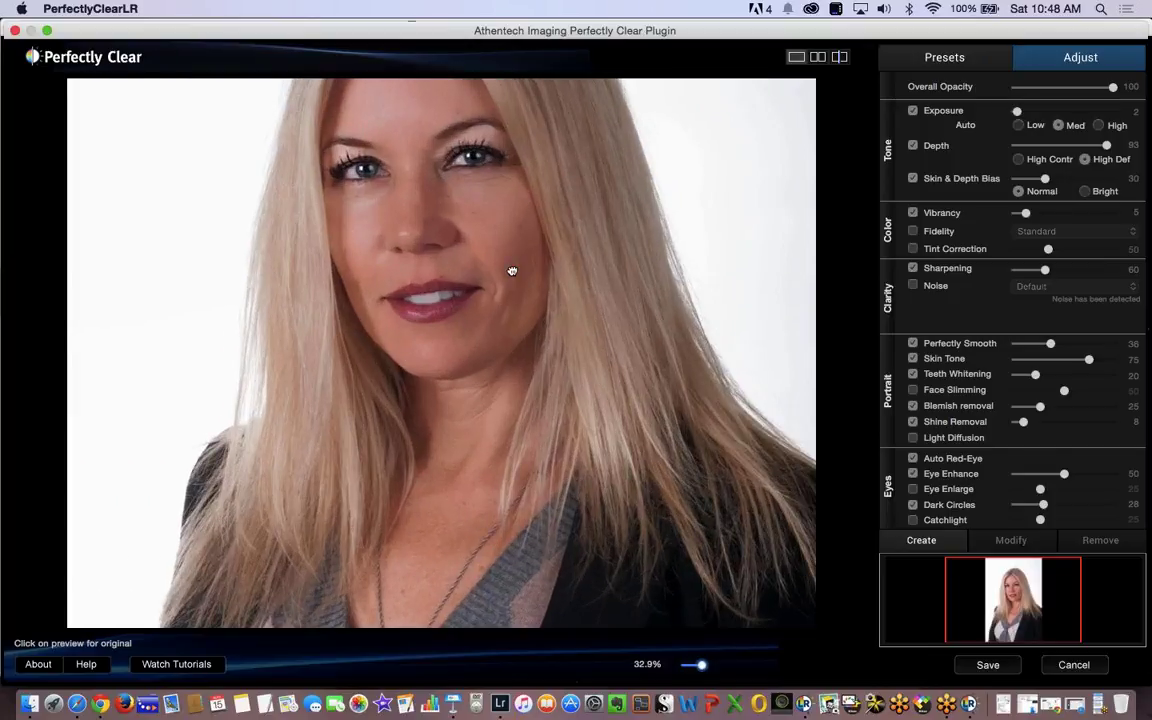
pyautogui.moveTo(512, 271); pyautogui.dragTo(510, 416)
pyautogui.click(508, 278)
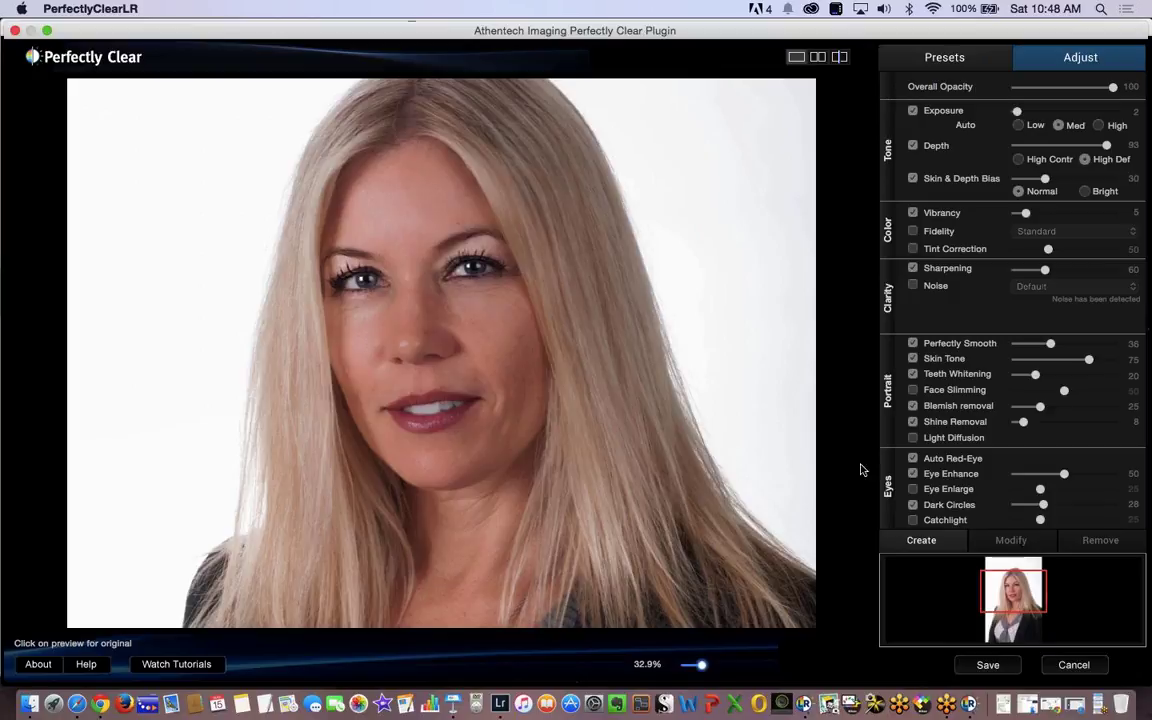
# Enable Eye Enlarge and set it to 37, and set Dark Circles to 29 after trying 100.
pyautogui.click(926, 491)
pyautogui.moveTo(1042, 491); pyautogui.dragTo(1098, 491)
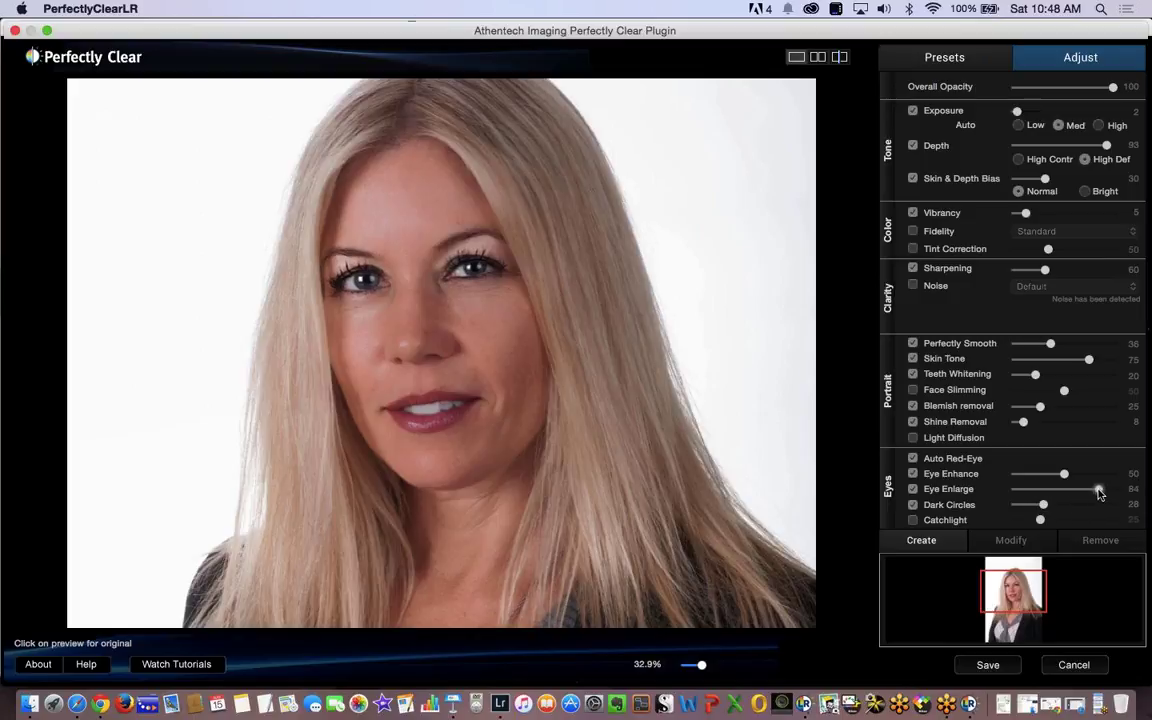
pyautogui.moveTo(1097, 491); pyautogui.dragTo(1051, 496)
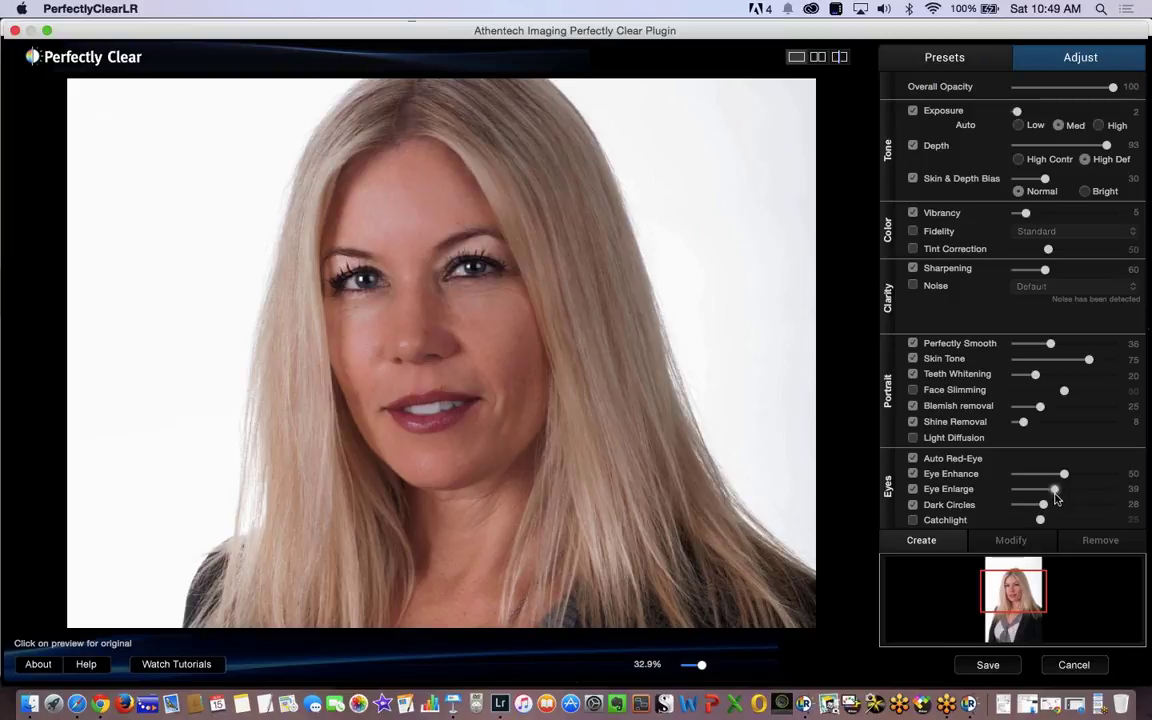
pyautogui.moveTo(1058, 498)
pyautogui.mouseDown()
pyautogui.moveTo(1115, 491)
pyautogui.moveTo(1052, 490)
pyautogui.mouseUp()
pyautogui.moveTo(1041, 508); pyautogui.dragTo(1115, 510)
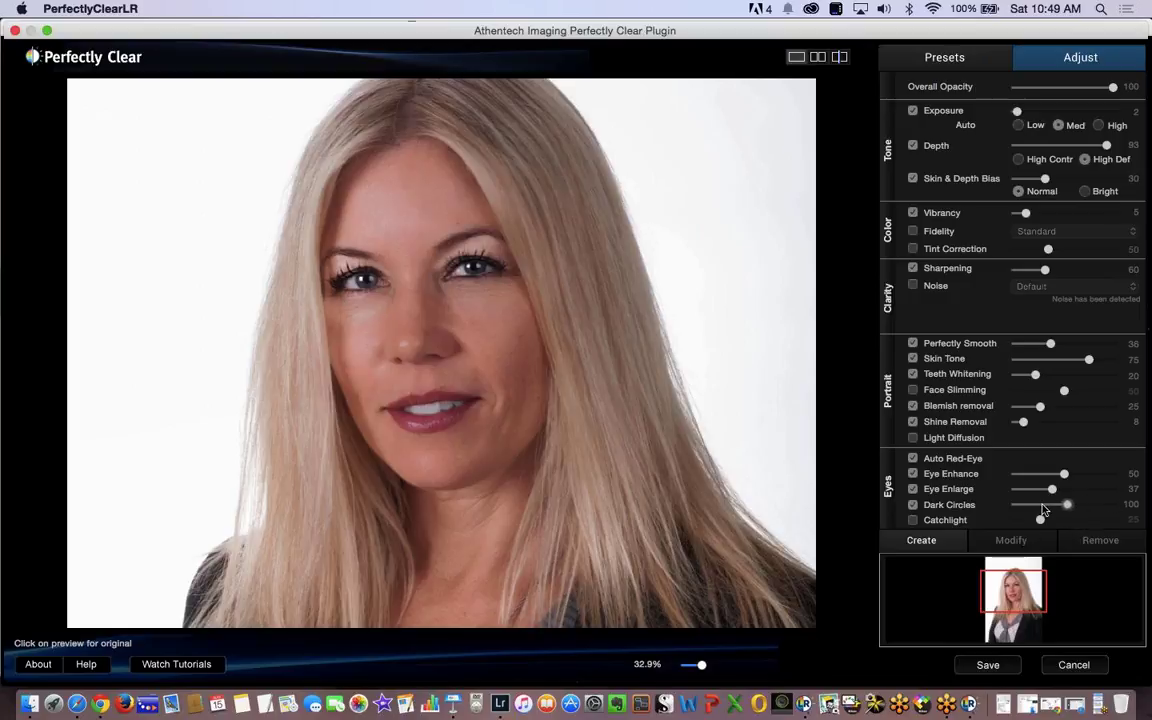
pyautogui.moveTo(1113, 507); pyautogui.dragTo(1028, 510)
pyautogui.moveTo(1028, 510); pyautogui.dragTo(1044, 506)
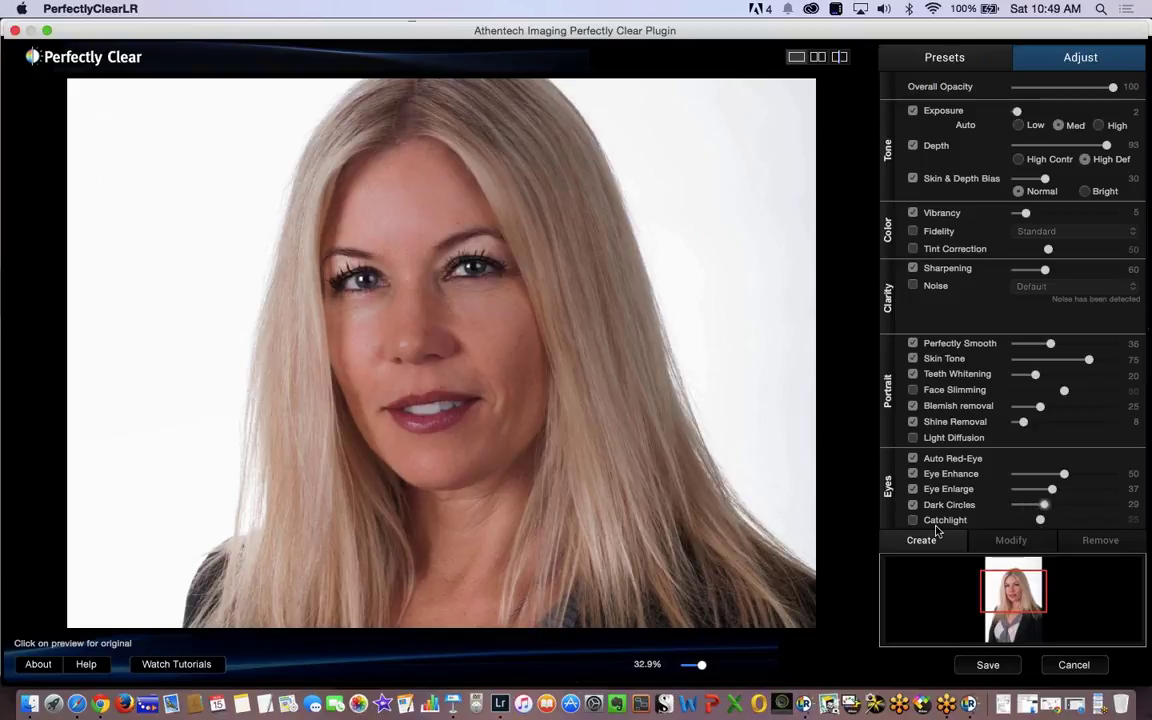
# Enable Catchlight and set it to 30.
pyautogui.click(912, 520)
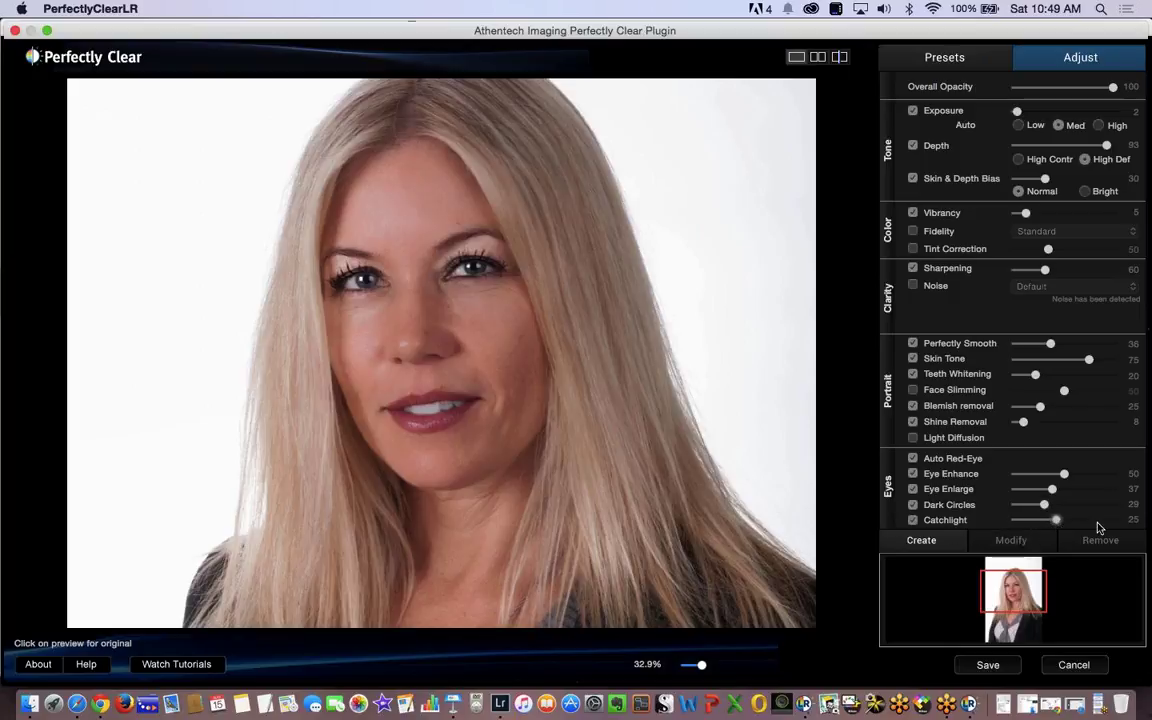
pyautogui.moveTo(1044, 520); pyautogui.dragTo(1110, 520)
pyautogui.moveTo(1110, 521); pyautogui.dragTo(1050, 525)
# Enable Face Slimming and set it to 53, and set Teeth Whitening to 36.
pyautogui.click(912, 390)
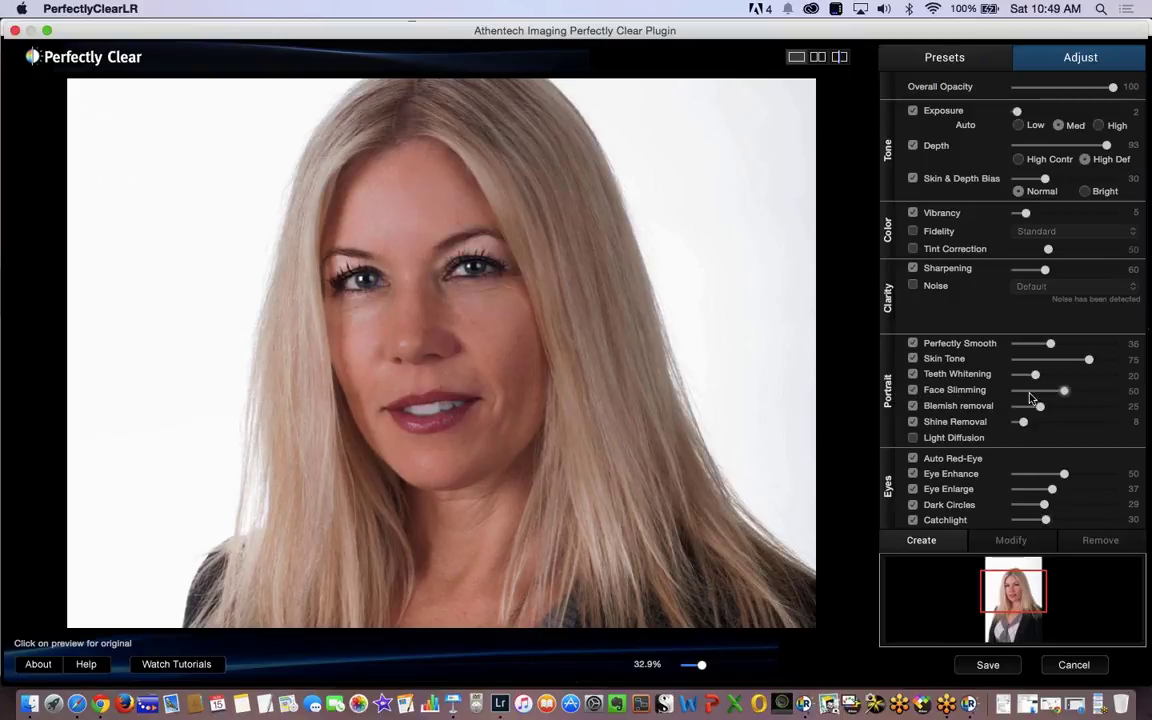
pyautogui.moveTo(1060, 391); pyautogui.dragTo(1112, 391)
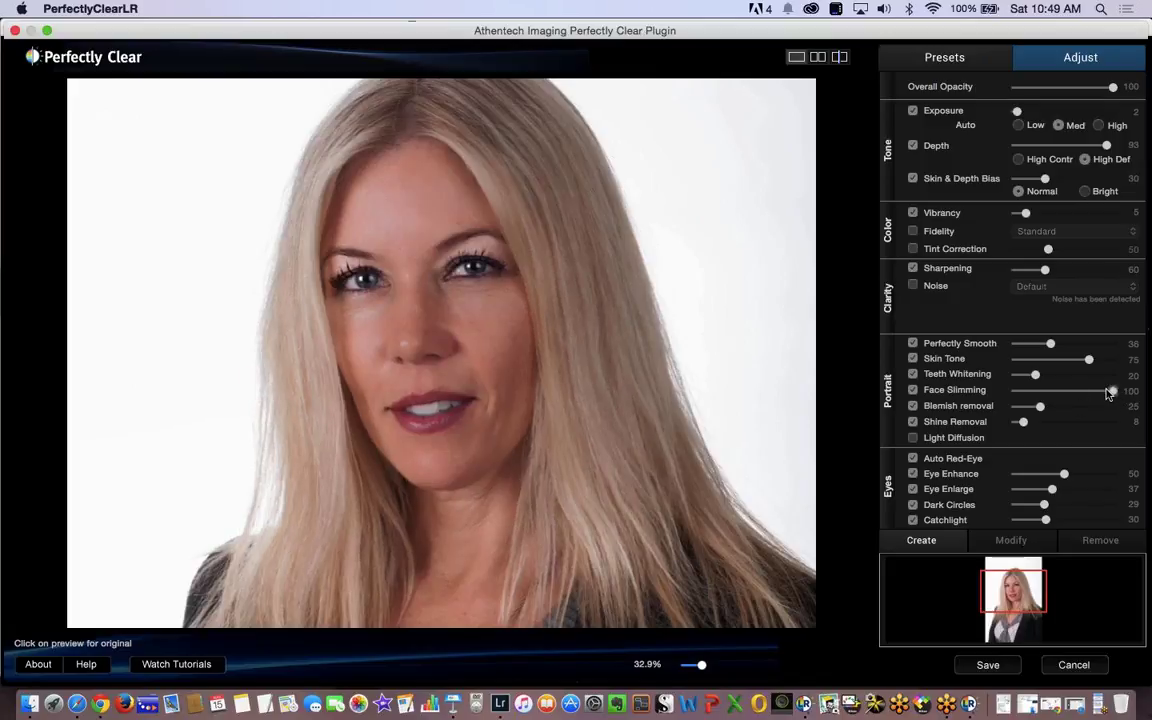
pyautogui.moveTo(1111, 386); pyautogui.dragTo(1041, 404)
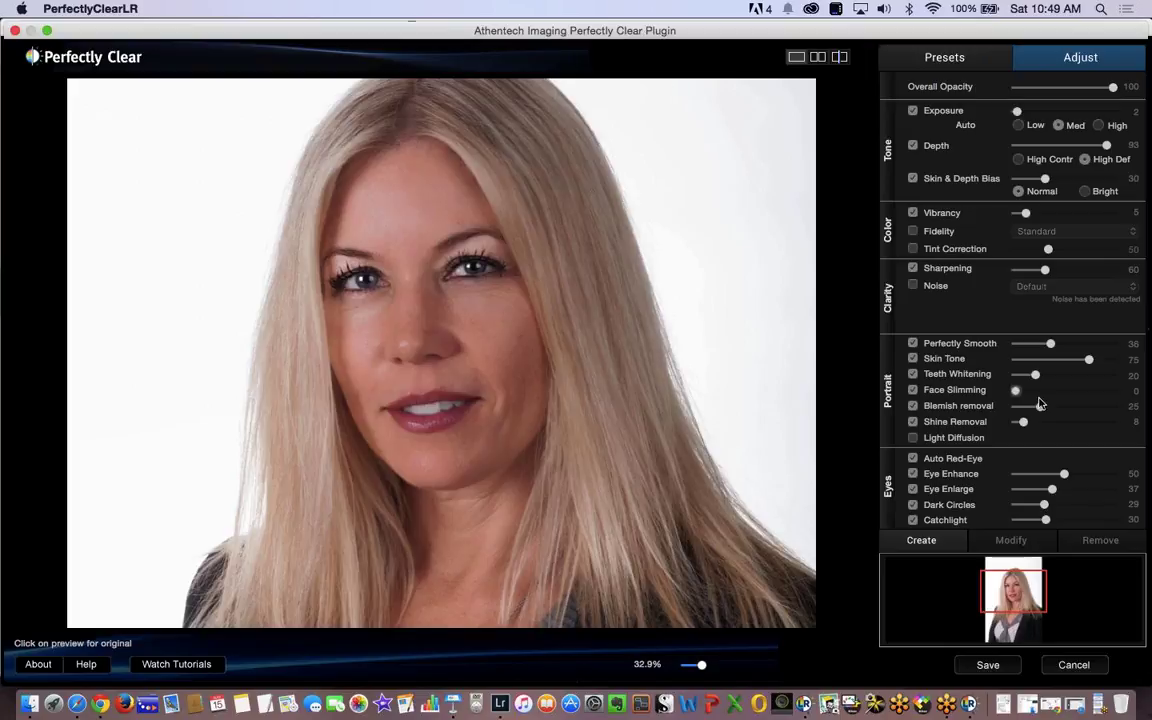
pyautogui.moveTo(1023, 391); pyautogui.dragTo(1054, 391)
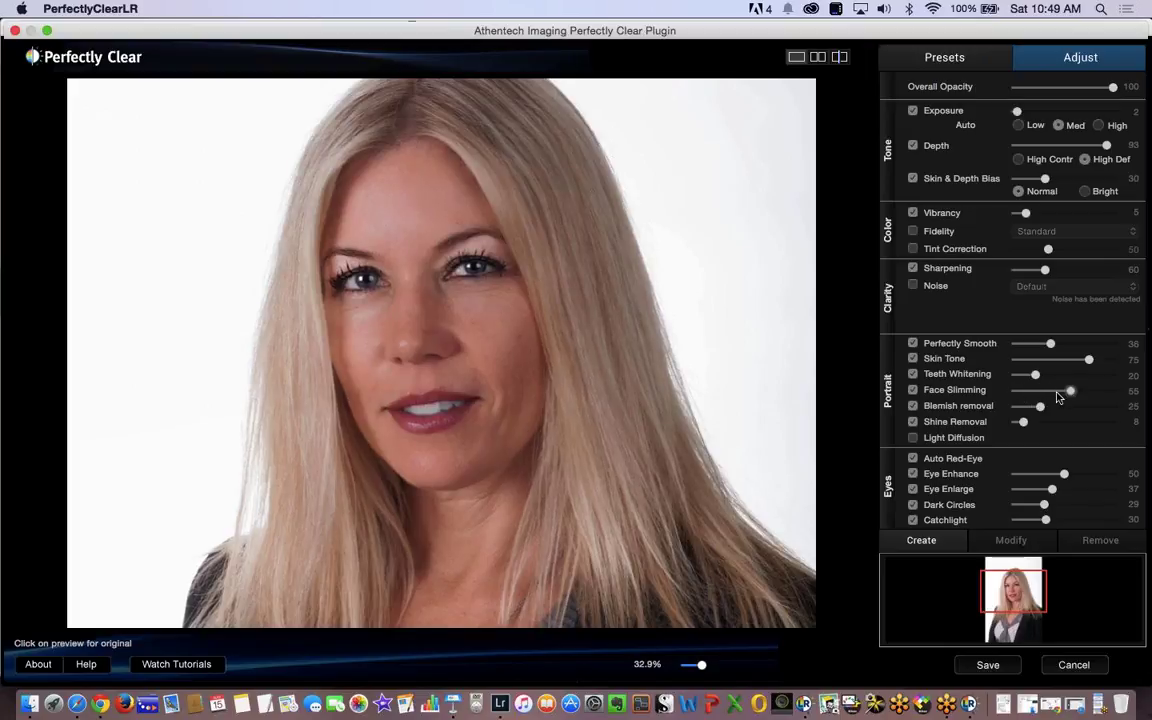
pyautogui.moveTo(1058, 397); pyautogui.dragTo(1054, 397)
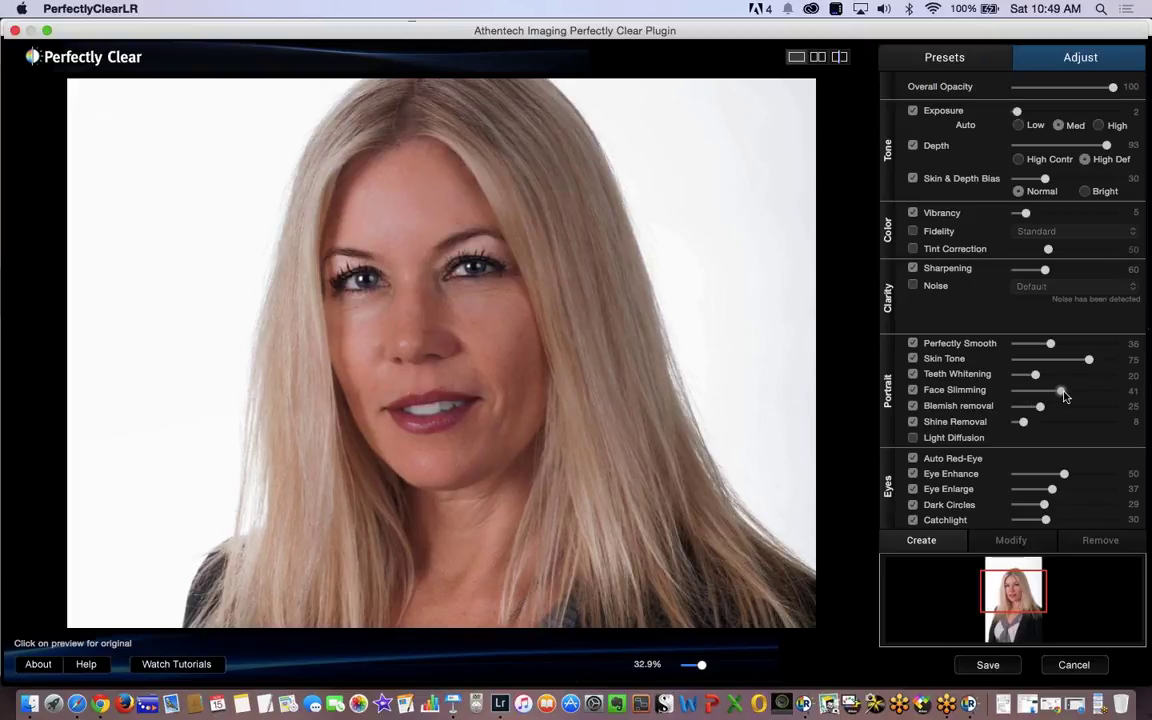
pyautogui.moveTo(1053, 392); pyautogui.dragTo(1066, 396)
pyautogui.moveTo(1063, 392); pyautogui.dragTo(1068, 391)
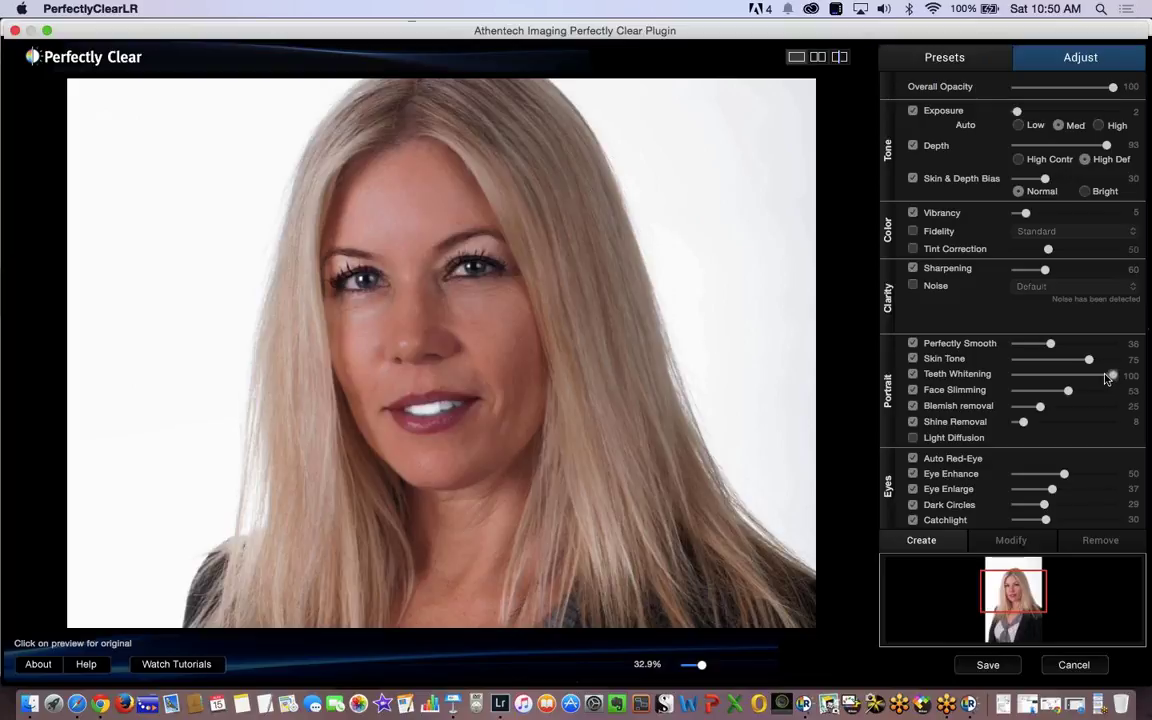
pyautogui.moveTo(1108, 378); pyautogui.dragTo(1043, 376)
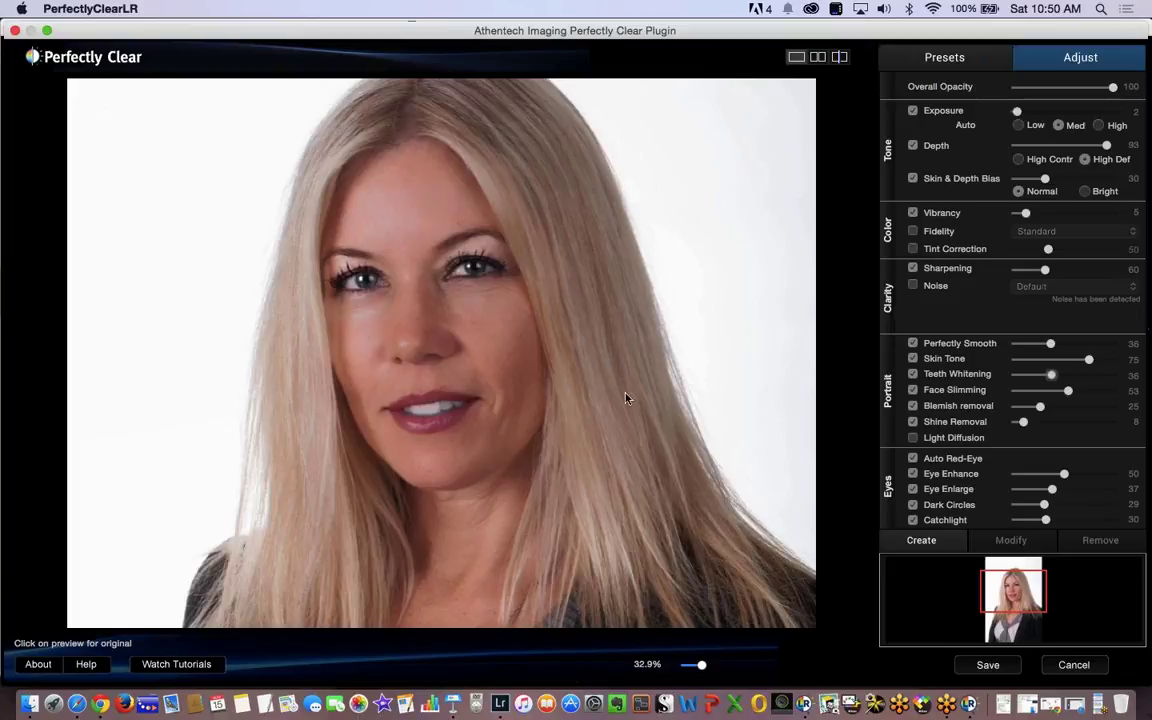
# Apply the Beautify + preset to the portrait, lowering Overall Opacity to 26 and Exposure to 12.
pyautogui.click(945, 57)
pyautogui.click(1050, 252)
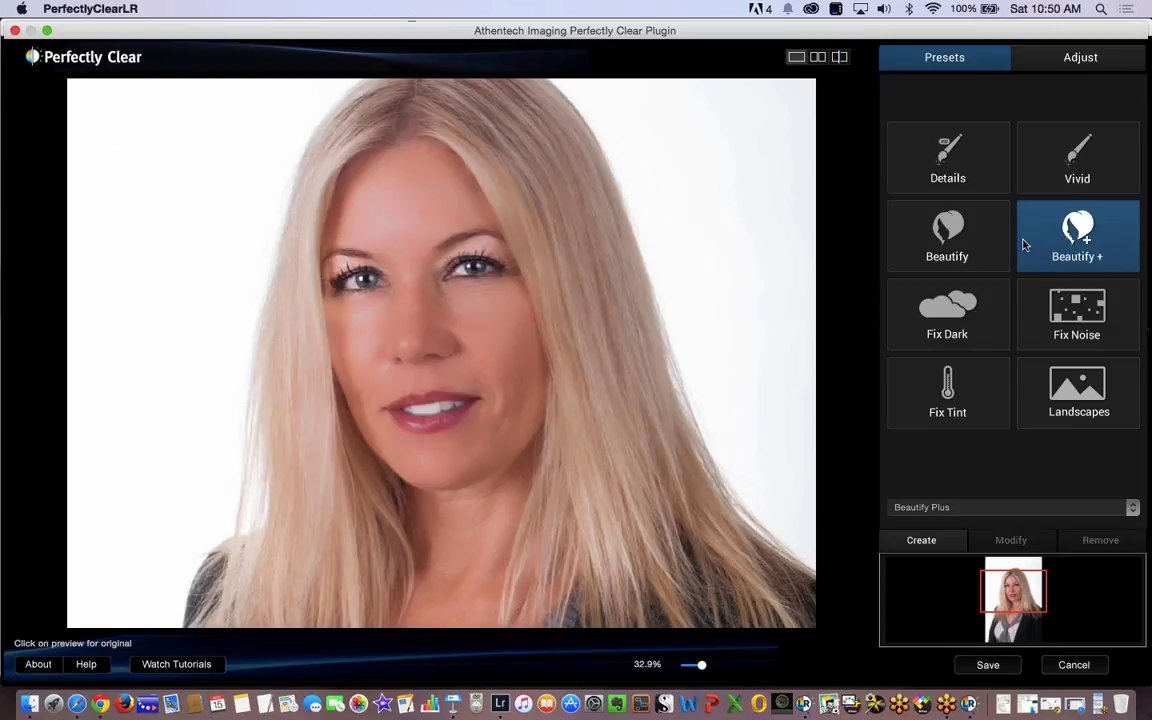
pyautogui.click(1082, 57)
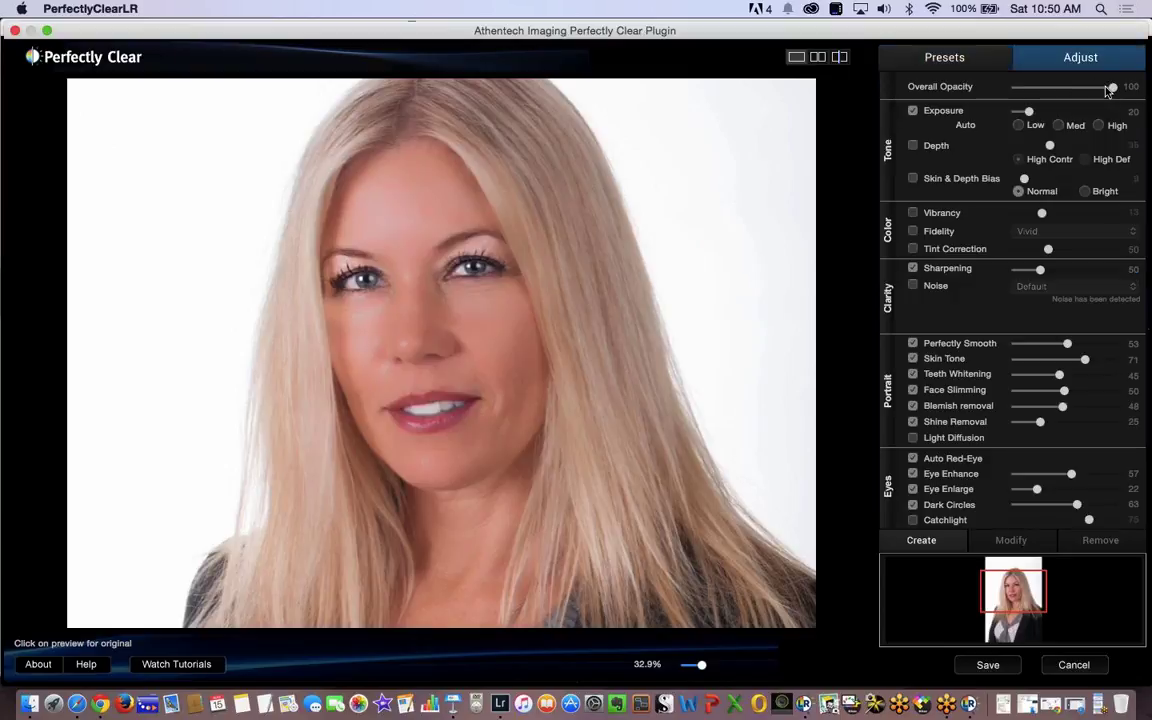
pyautogui.moveTo(1076, 90); pyautogui.dragTo(1016, 116)
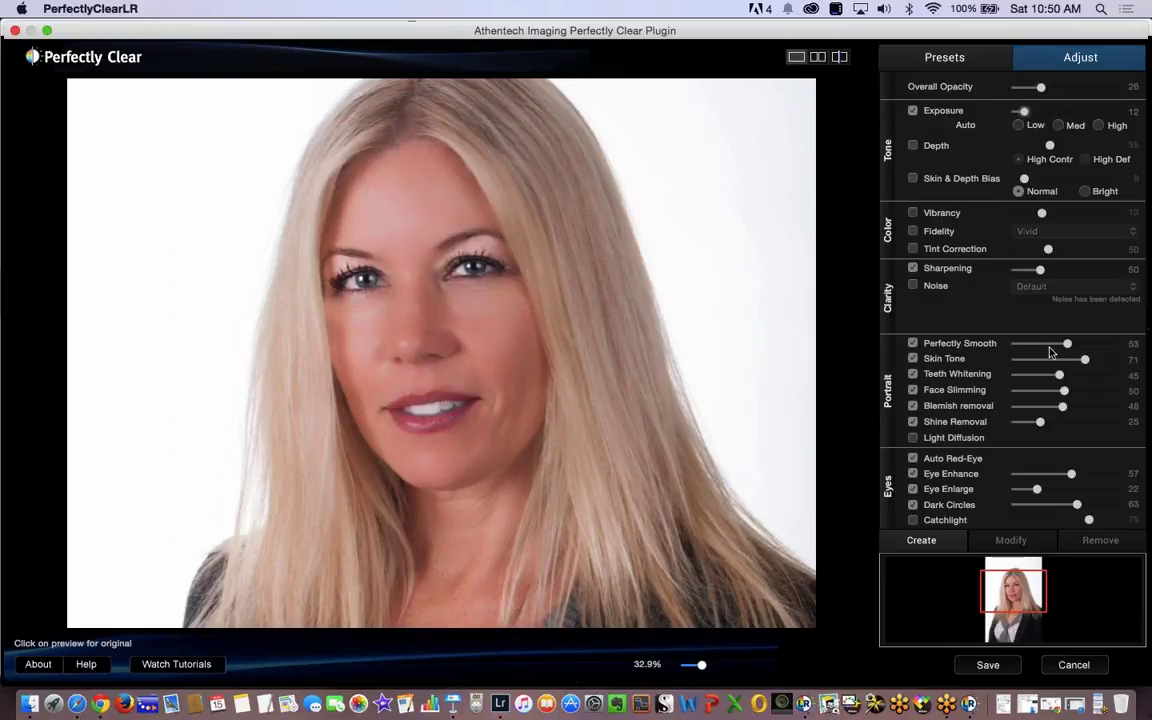
# Set Perfectly Smooth to 26, enable Vibrancy and set it to 44, and compare the portrait with its original.
pyautogui.moveTo(1064, 346)
pyautogui.mouseDown()
pyautogui.moveTo(1023, 347)
pyautogui.moveTo(1042, 345)
pyautogui.mouseUp()
pyautogui.click(930, 213)
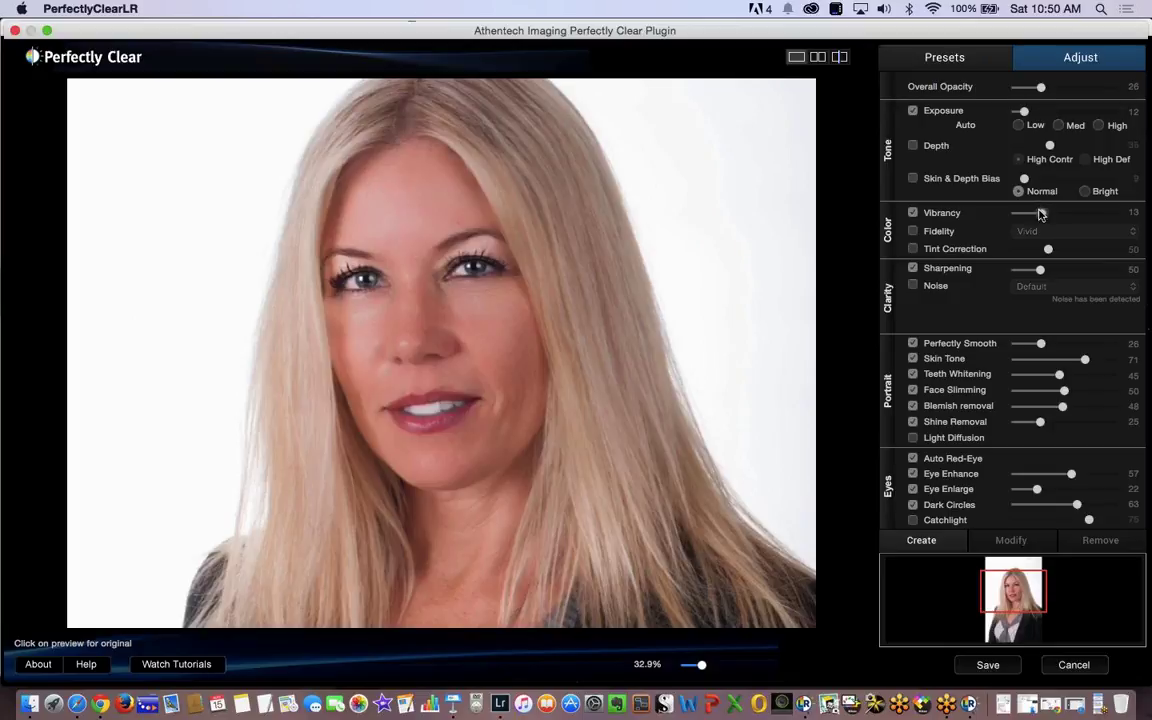
pyautogui.moveTo(1046, 213); pyautogui.dragTo(1106, 213)
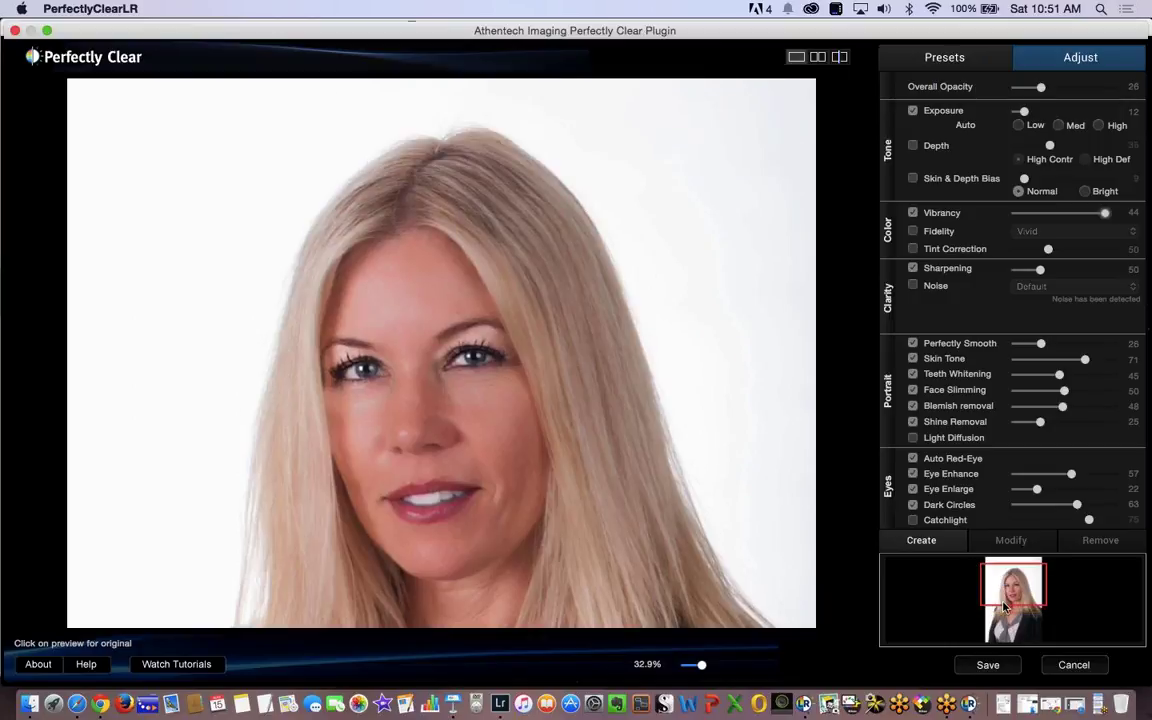
pyautogui.moveTo(1013, 590)
pyautogui.mouseDown()
pyautogui.moveTo(1010, 655)
pyautogui.moveTo(1006, 575)
pyautogui.moveTo(1006, 606)
pyautogui.mouseUp()
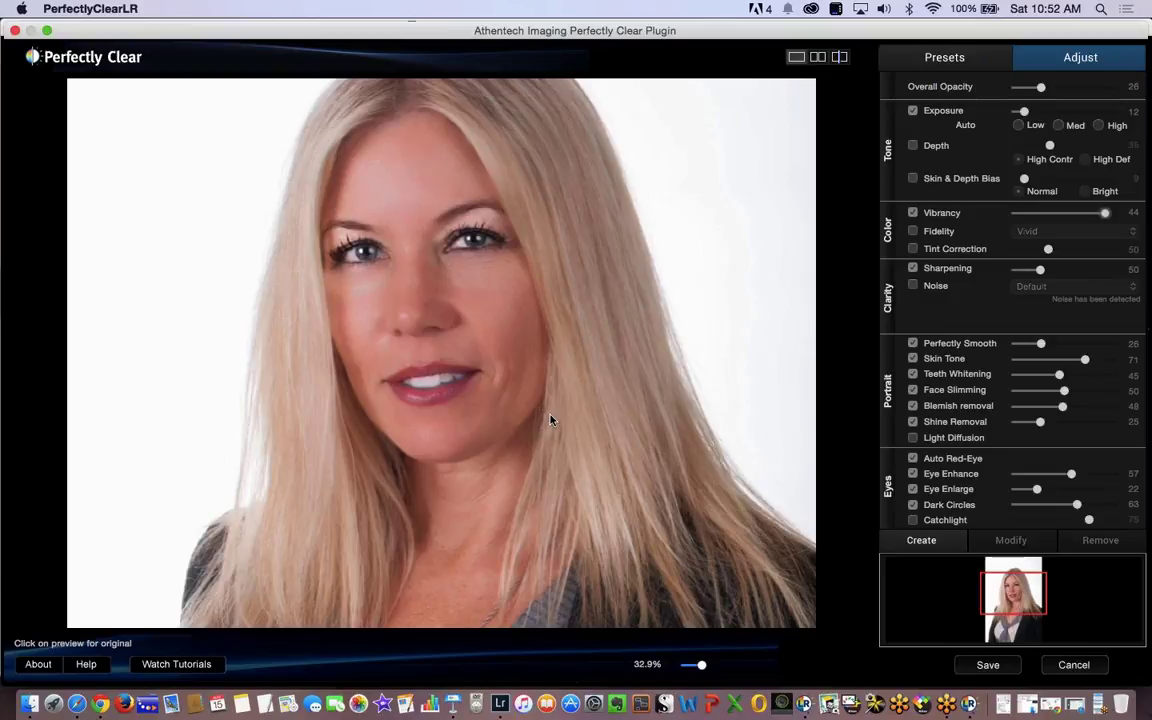
pyautogui.click(465, 359)
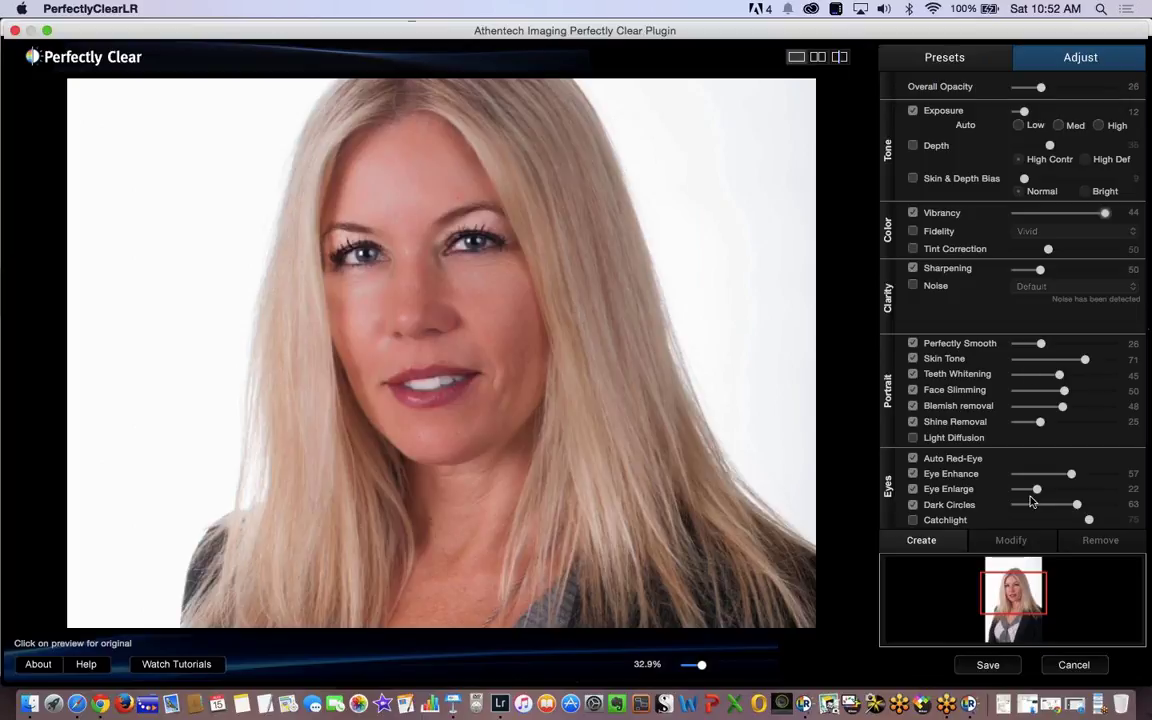
# Set Dark Circles to 17 and enable Catchlight at 75, and inspect the eyes and skin up close.
pyautogui.moveTo(1071, 508); pyautogui.dragTo(1034, 505)
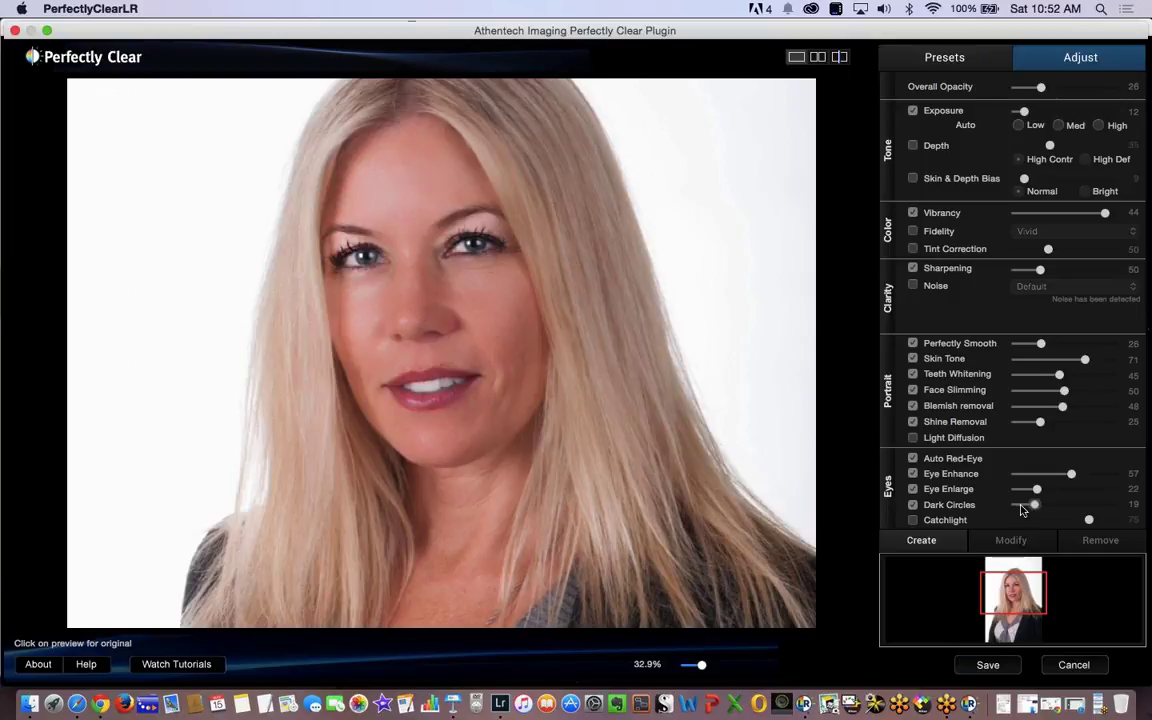
pyautogui.moveTo(1033, 509); pyautogui.dragTo(1031, 509)
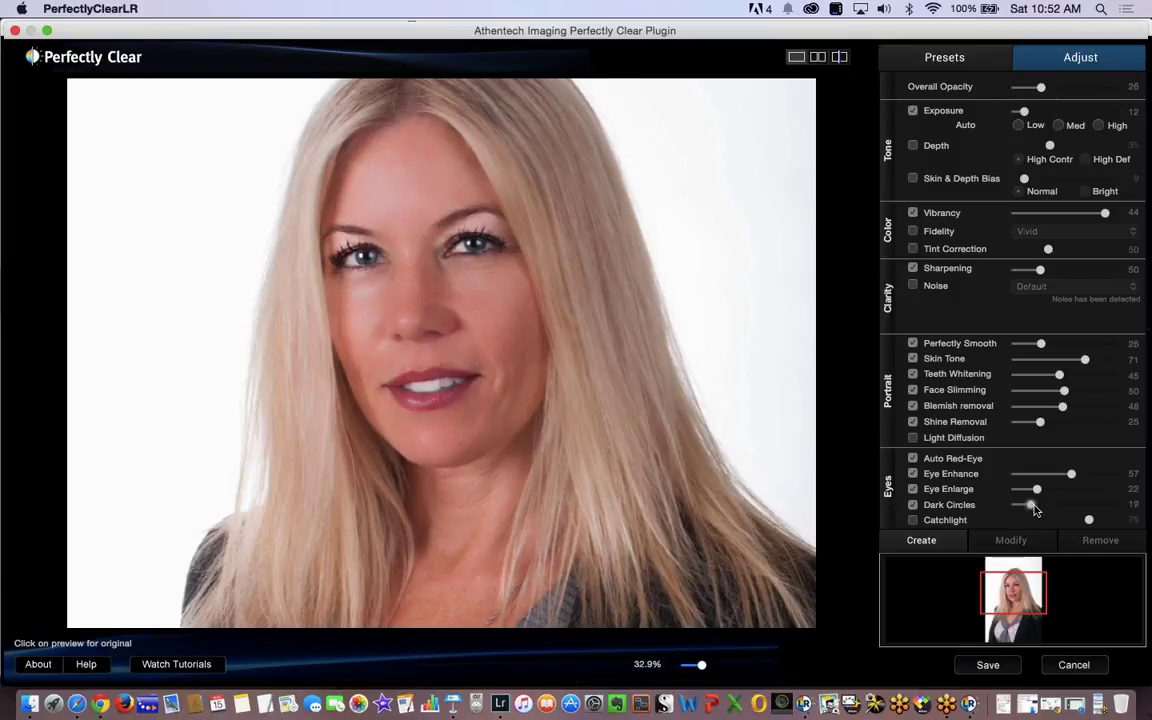
pyautogui.click(913, 520)
pyautogui.moveTo(714, 668); pyautogui.dragTo(738, 666)
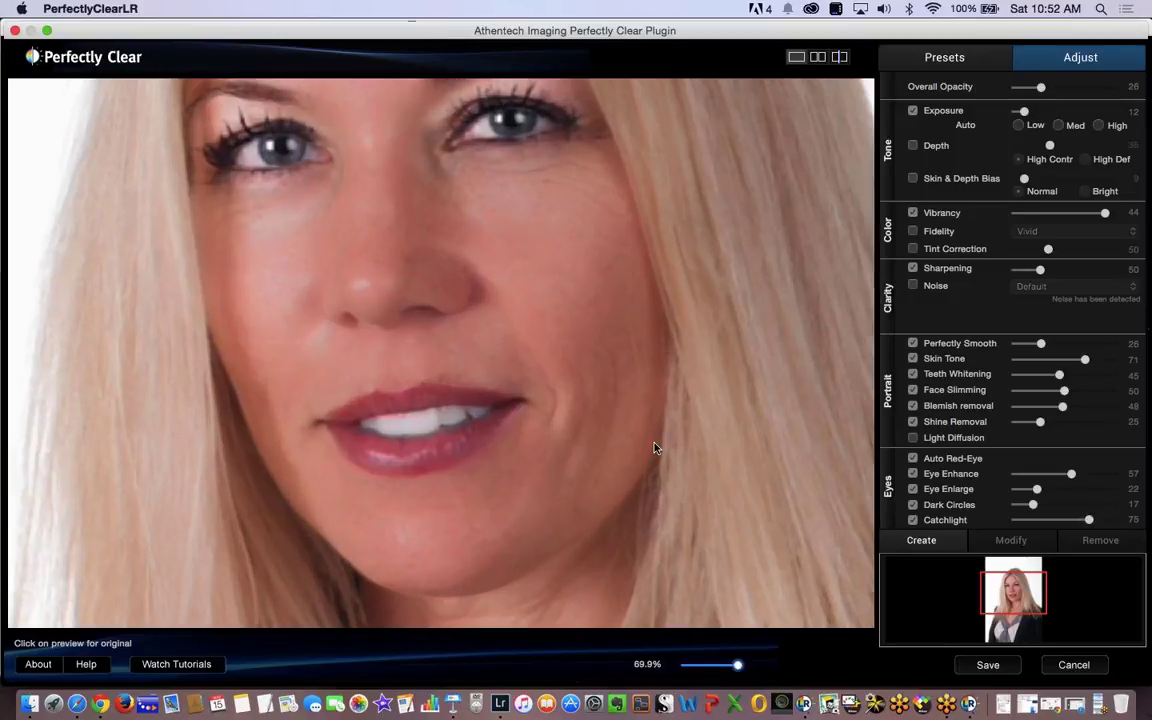
pyautogui.moveTo(450, 221); pyautogui.dragTo(460, 263)
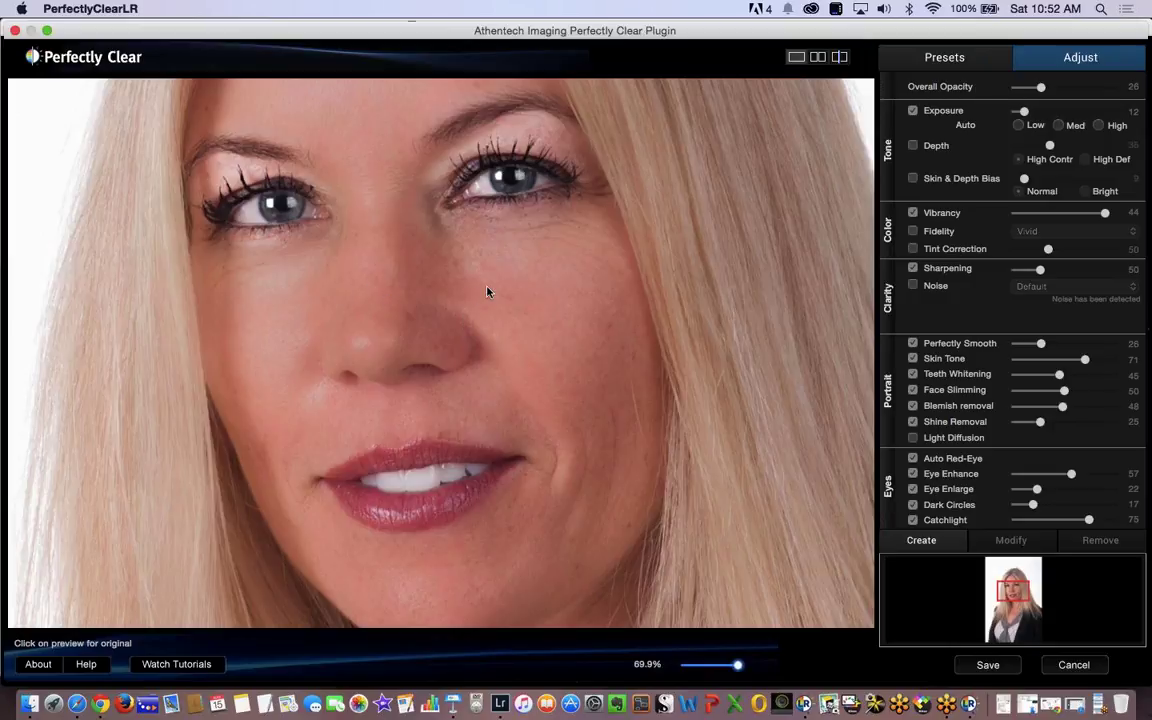
pyautogui.moveTo(487, 289); pyautogui.dragTo(500, 290)
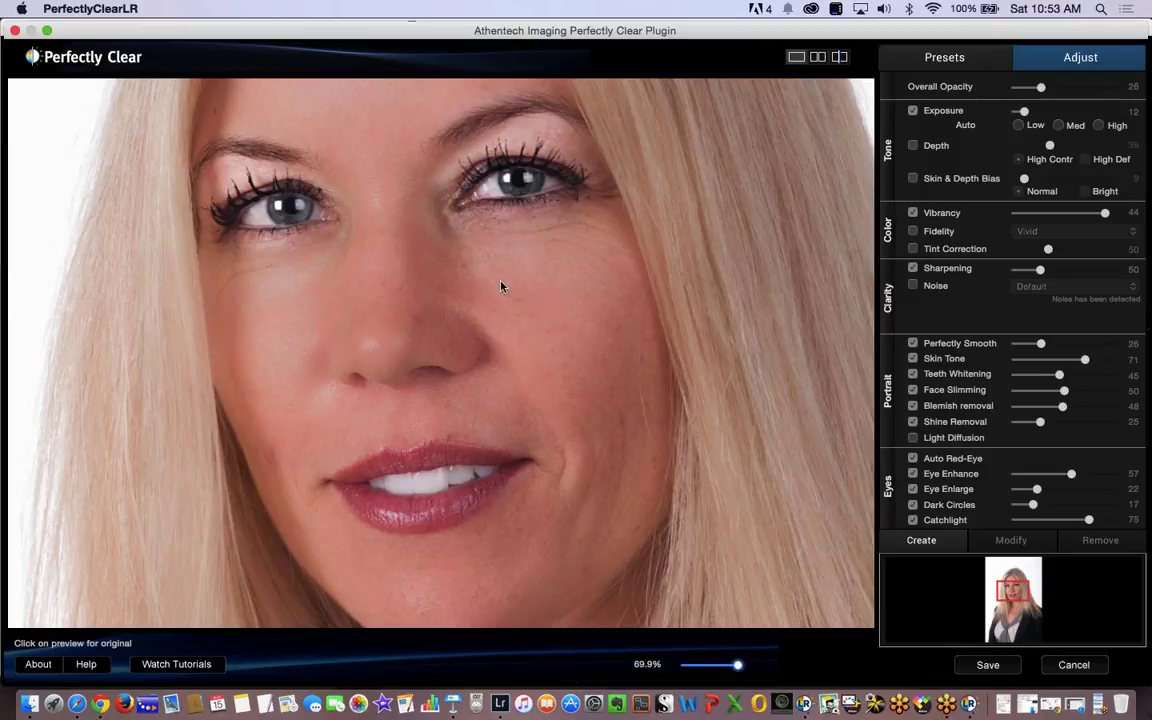
# Switch to Lightroom and export KBD_2715.NEF to Athentech Perfectly Clear v2 with the Details system preset.
pyautogui.hotkey('ctrl', 'Up')
pyautogui.click(583, 286)
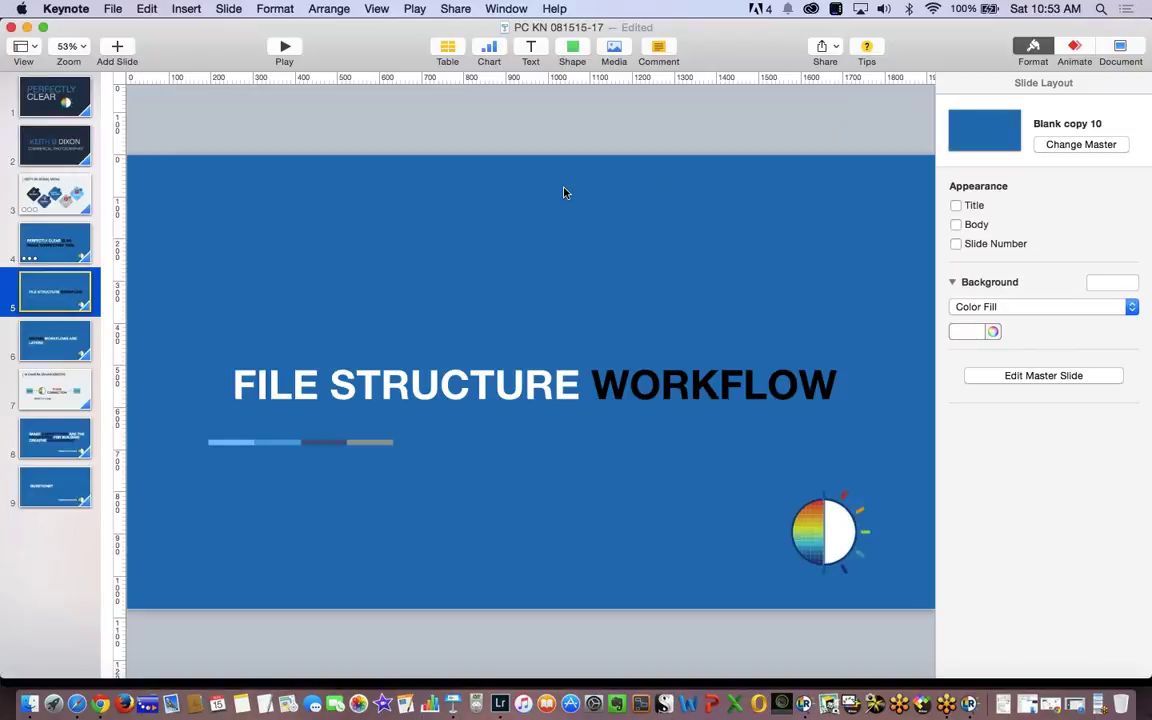
pyautogui.hotkey('ctrl', 'Up')
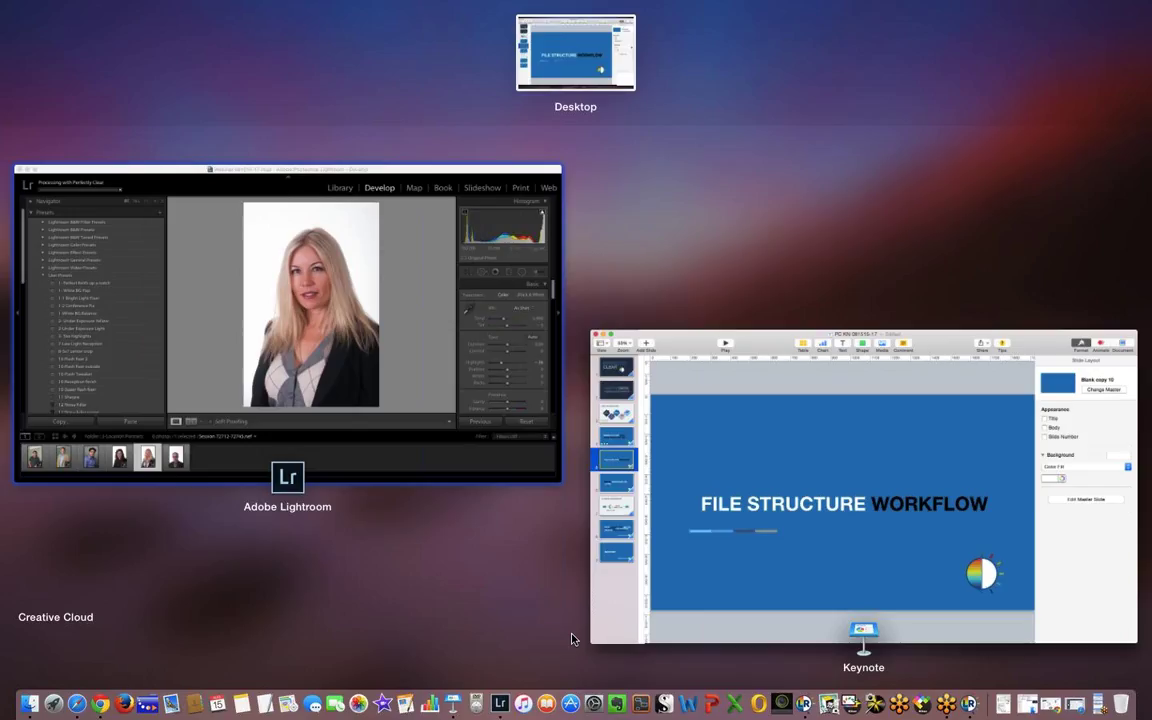
pyautogui.click(499, 706)
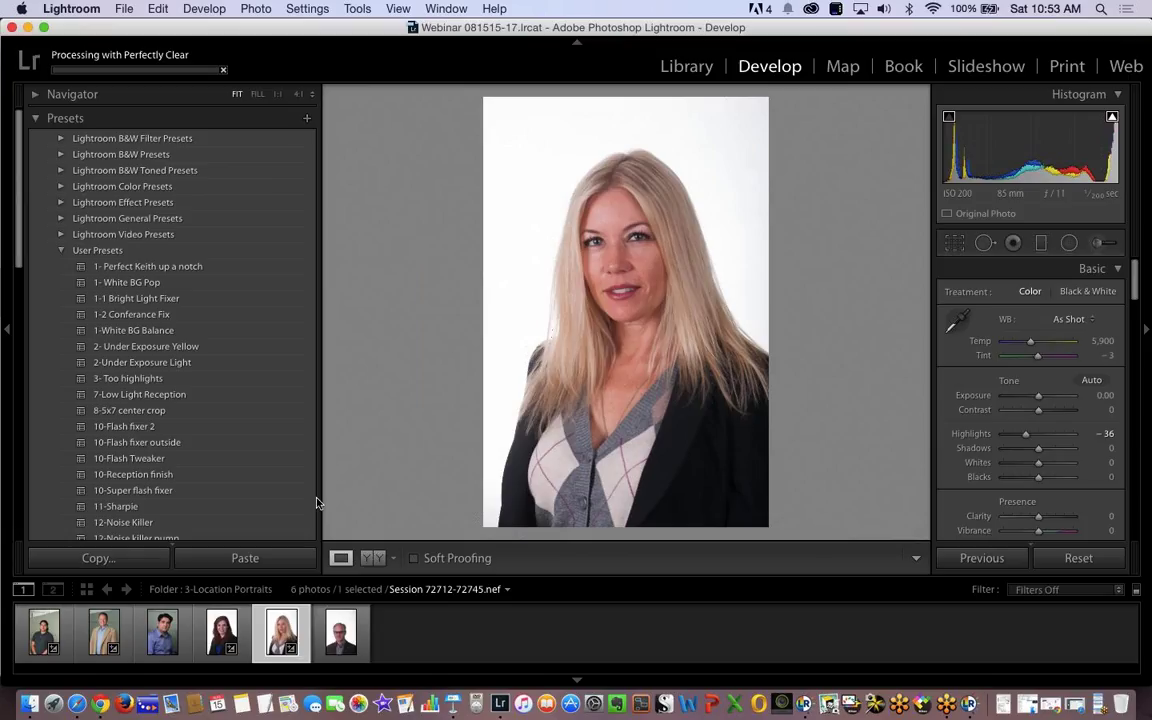
pyautogui.click(172, 630)
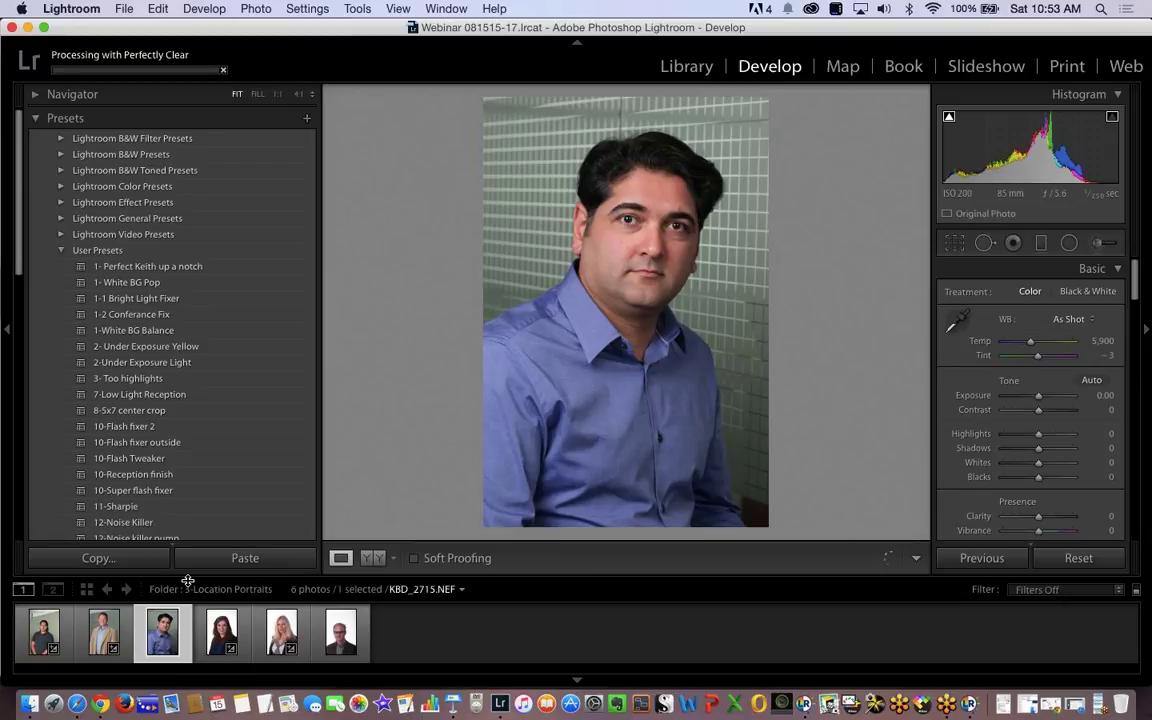
pyautogui.press('super+shift+e')
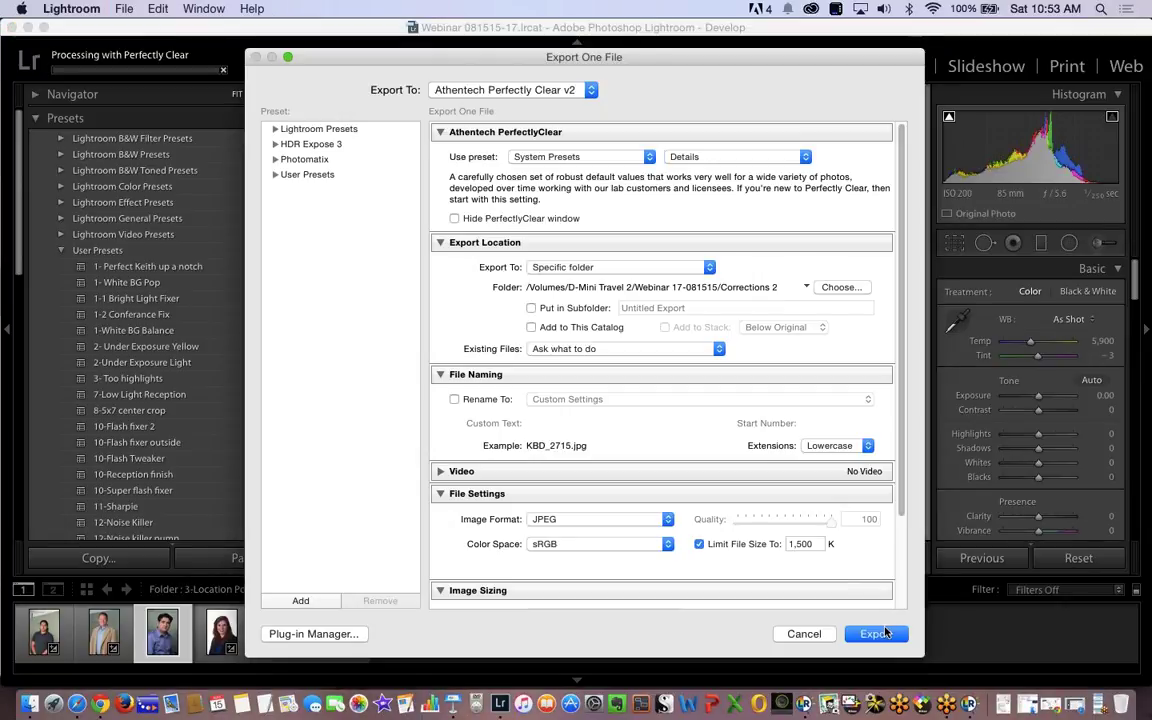
pyautogui.click(876, 633)
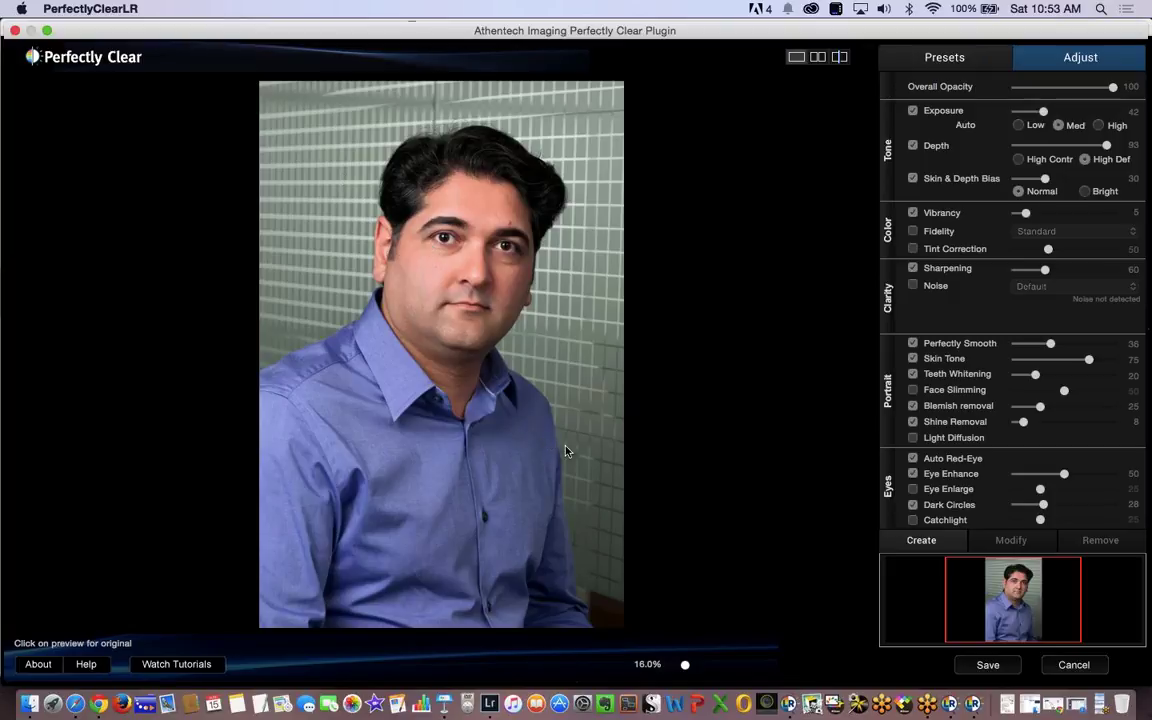
# Compare the Beautify and Beautify + presets on the blue-shirt portrait and apply Beautify +.
pyautogui.click(935, 60)
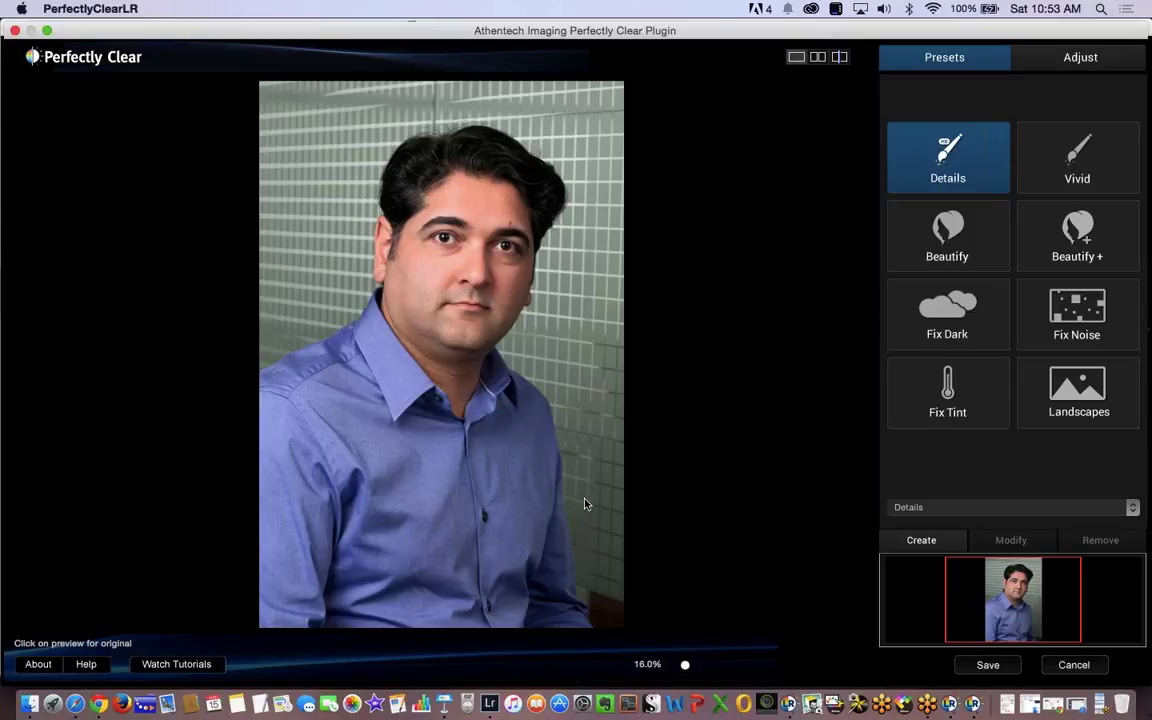
pyautogui.click(1066, 230)
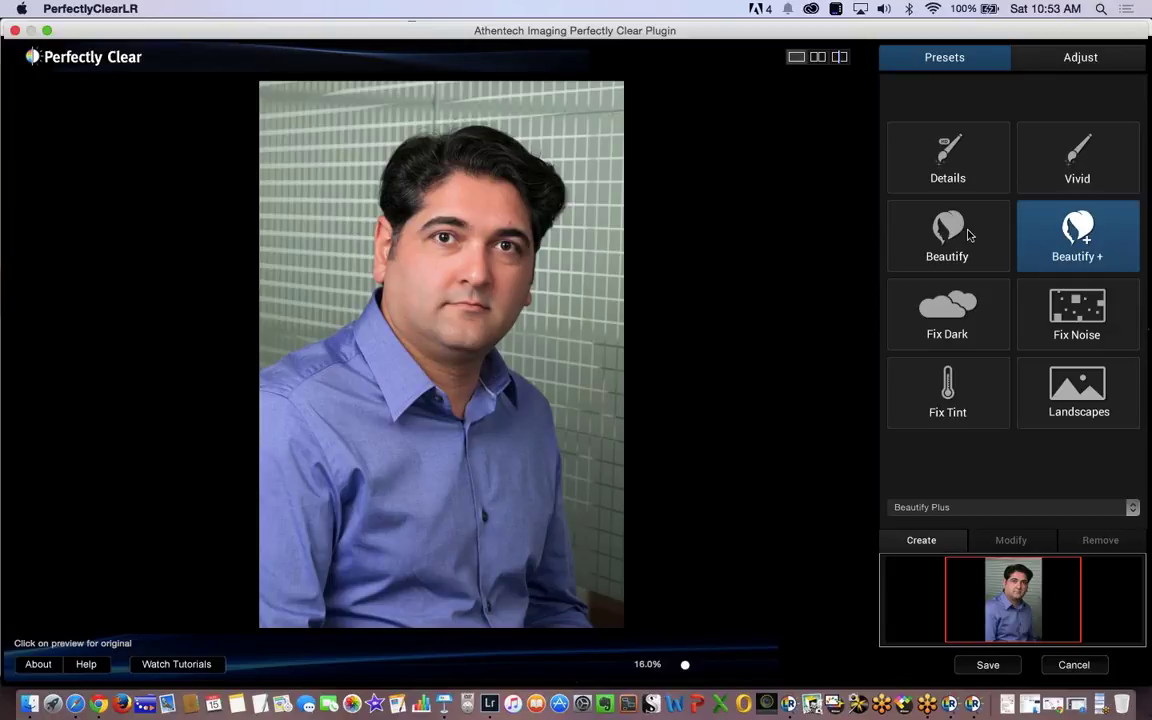
pyautogui.click(941, 245)
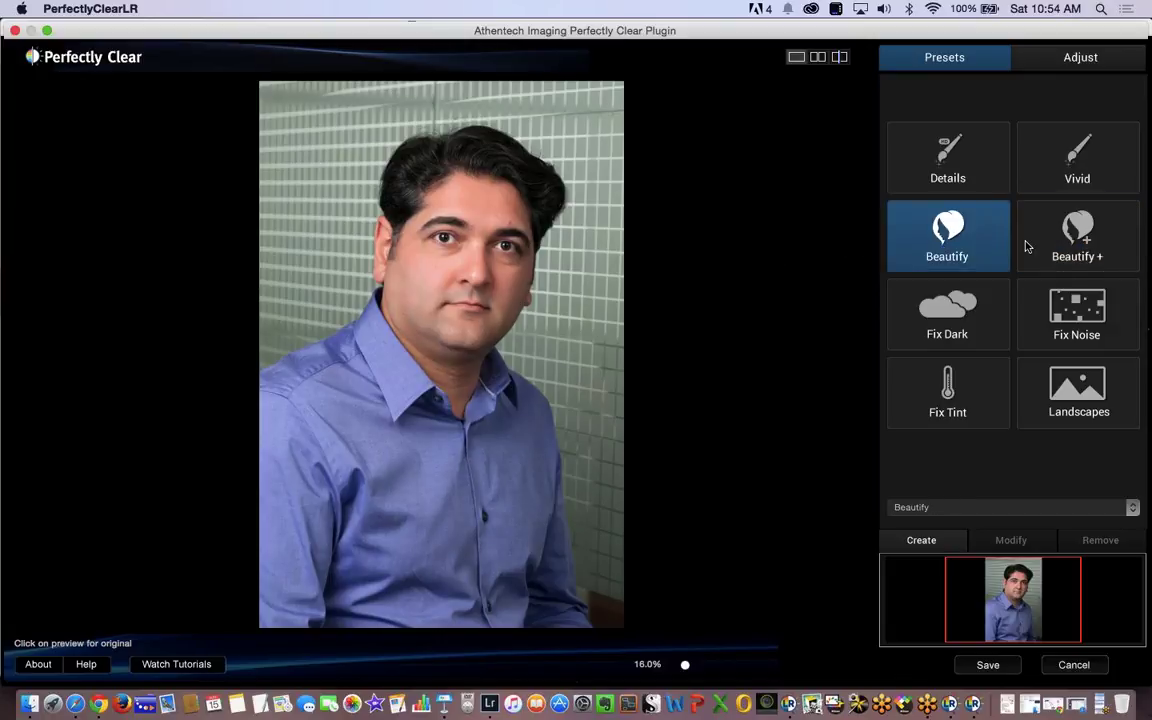
pyautogui.click(1035, 242)
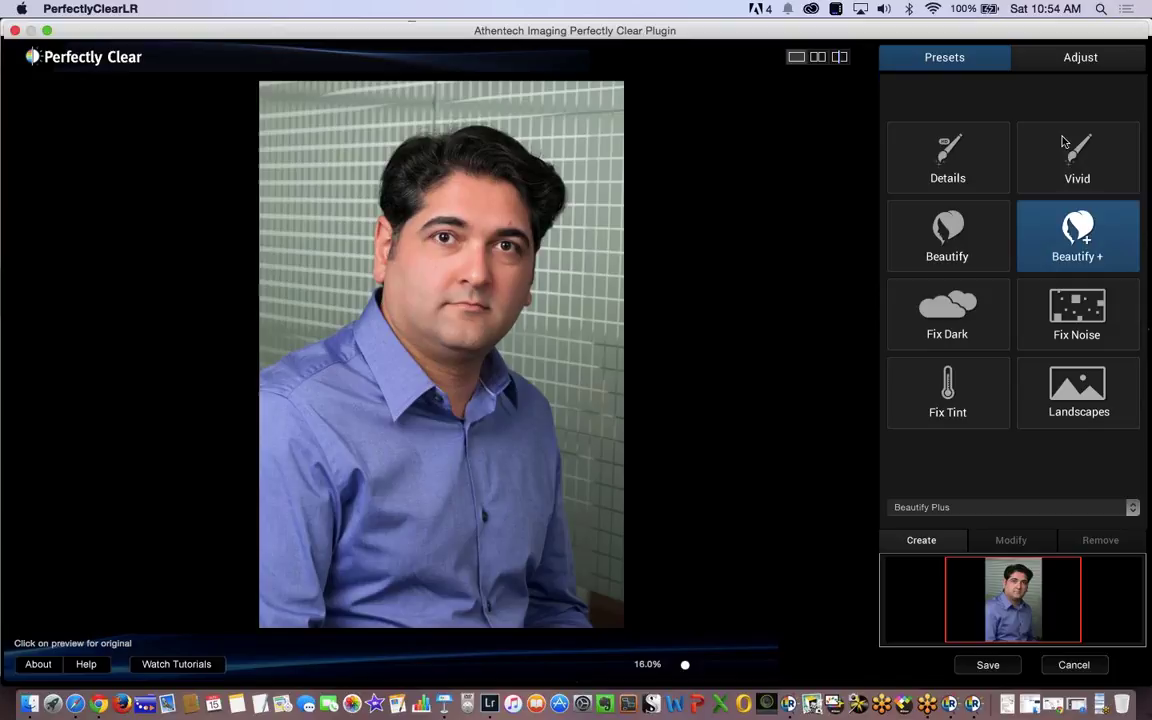
# Set Face Slimming to 34 after trying a much stronger amount.
pyautogui.click(1078, 62)
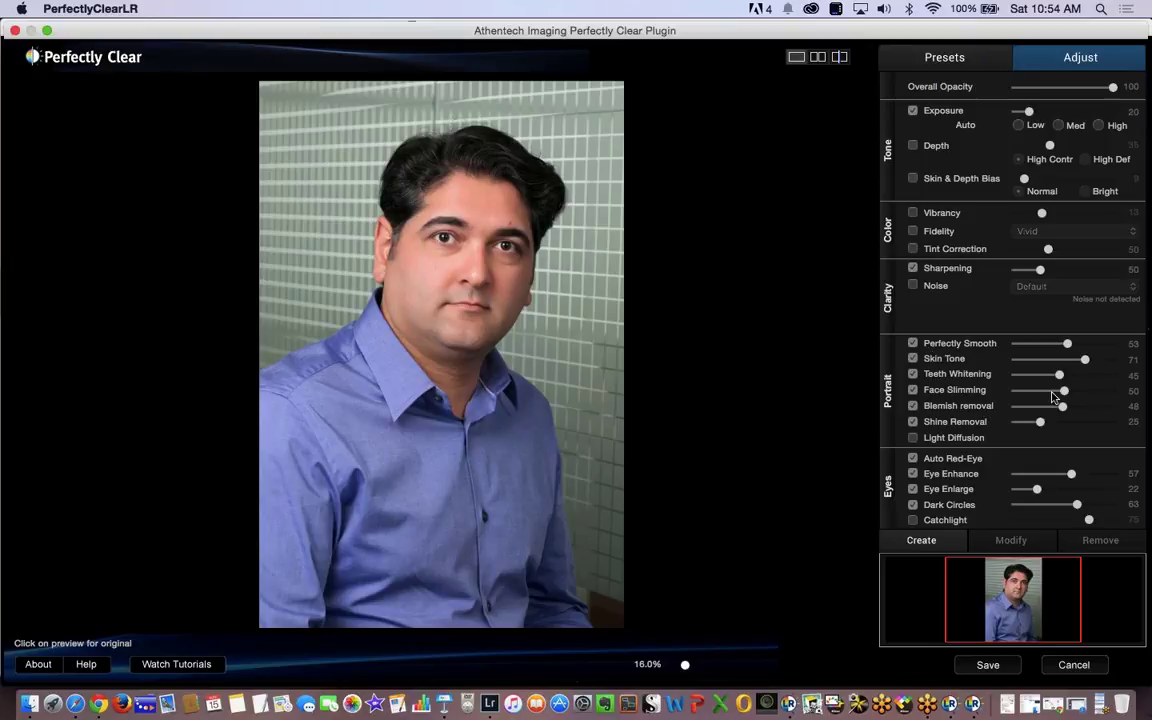
pyautogui.moveTo(1063, 390); pyautogui.dragTo(1115, 392)
pyautogui.moveTo(1090, 400); pyautogui.dragTo(1050, 392)
pyautogui.moveTo(937, 397)
# Set Eye Enlarge to 79, Eye Enhance to 56 and Dark Circles to 42, and enable Catchlight at 75.
pyautogui.moveTo(1037, 489); pyautogui.dragTo(1078, 490)
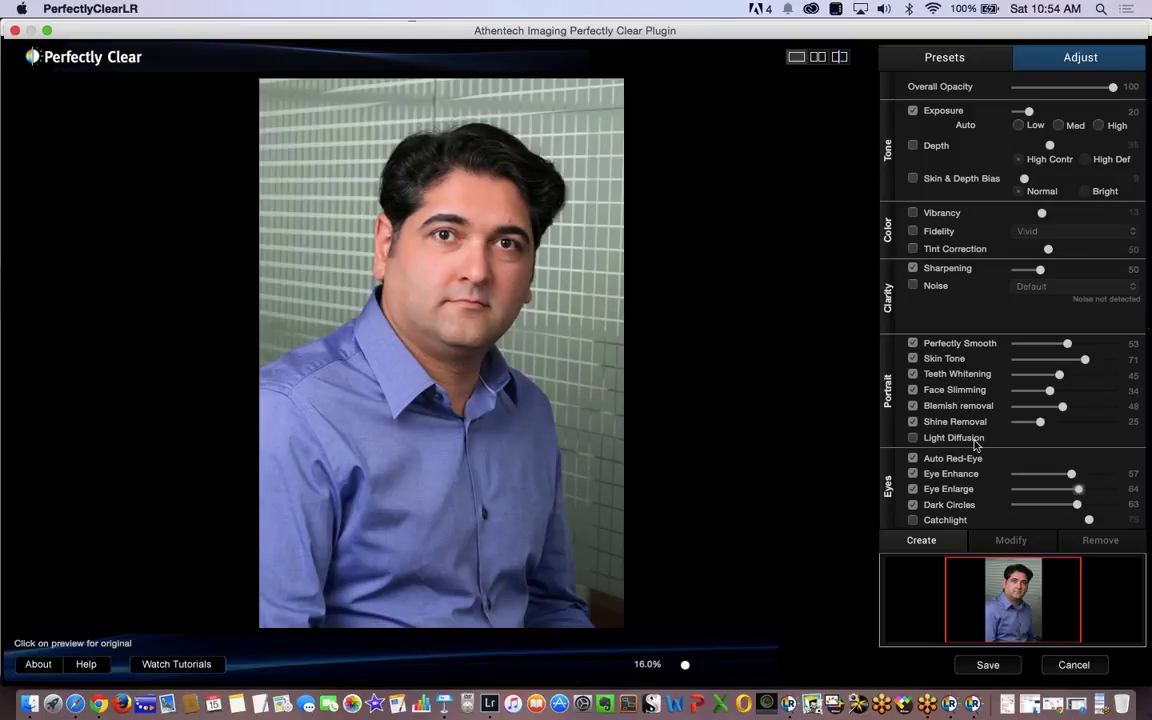
pyautogui.moveTo(1079, 492); pyautogui.dragTo(1061, 475)
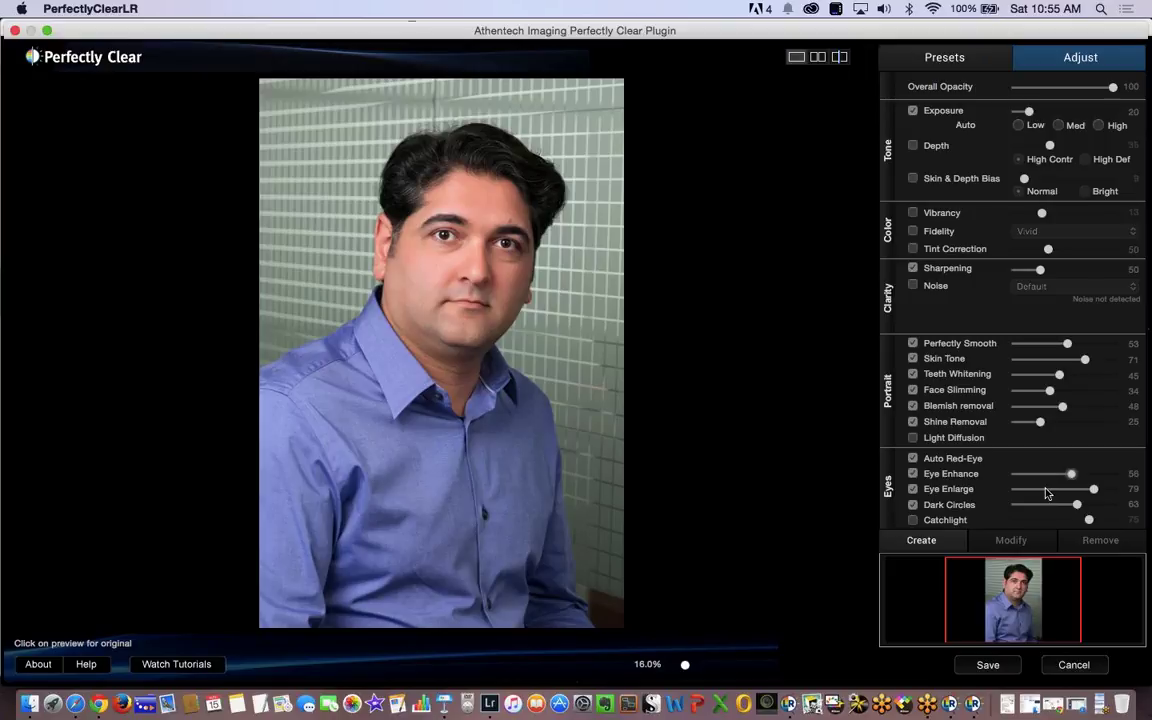
pyautogui.click(913, 520)
pyautogui.moveTo(1076, 505)
pyautogui.mouseDown()
pyautogui.moveTo(1113, 506)
pyautogui.moveTo(1058, 507)
pyautogui.mouseUp()
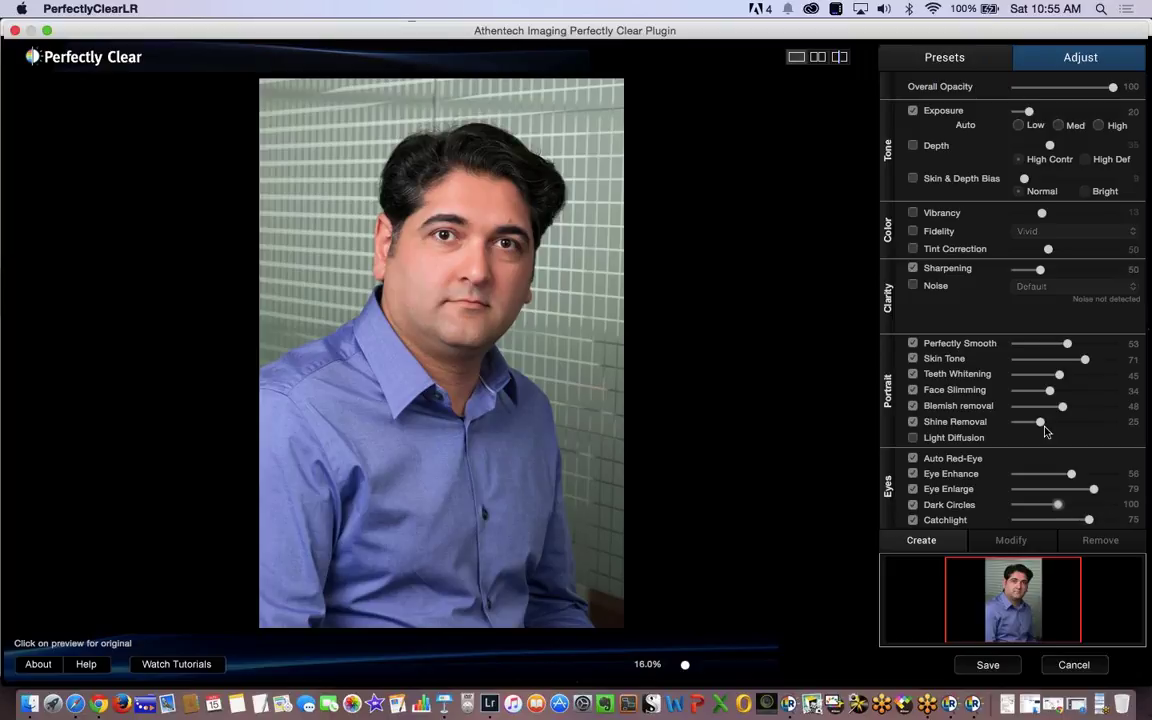
# Set Face Slimming to 81, Teeth Whitening to 80 and Skin Tone to 58, and cancel the correction without saving.
pyautogui.moveTo(1049, 391); pyautogui.dragTo(1090, 388)
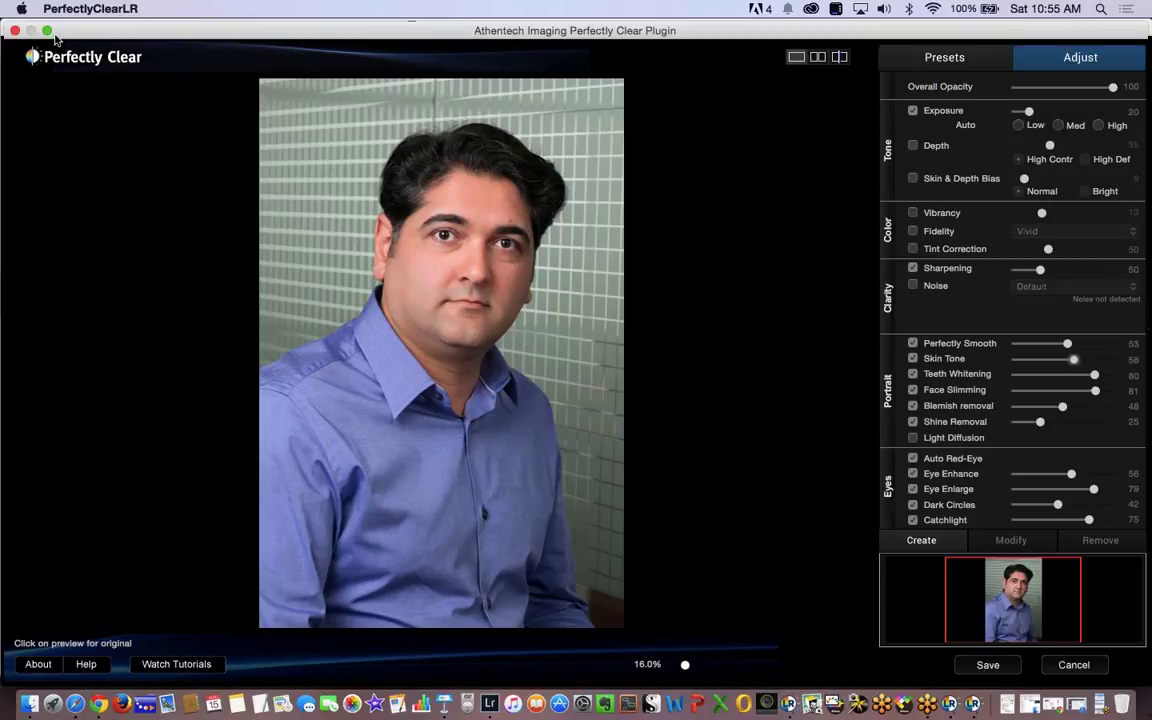
pyautogui.moveTo(67, 31); pyautogui.dragTo(85, 53)
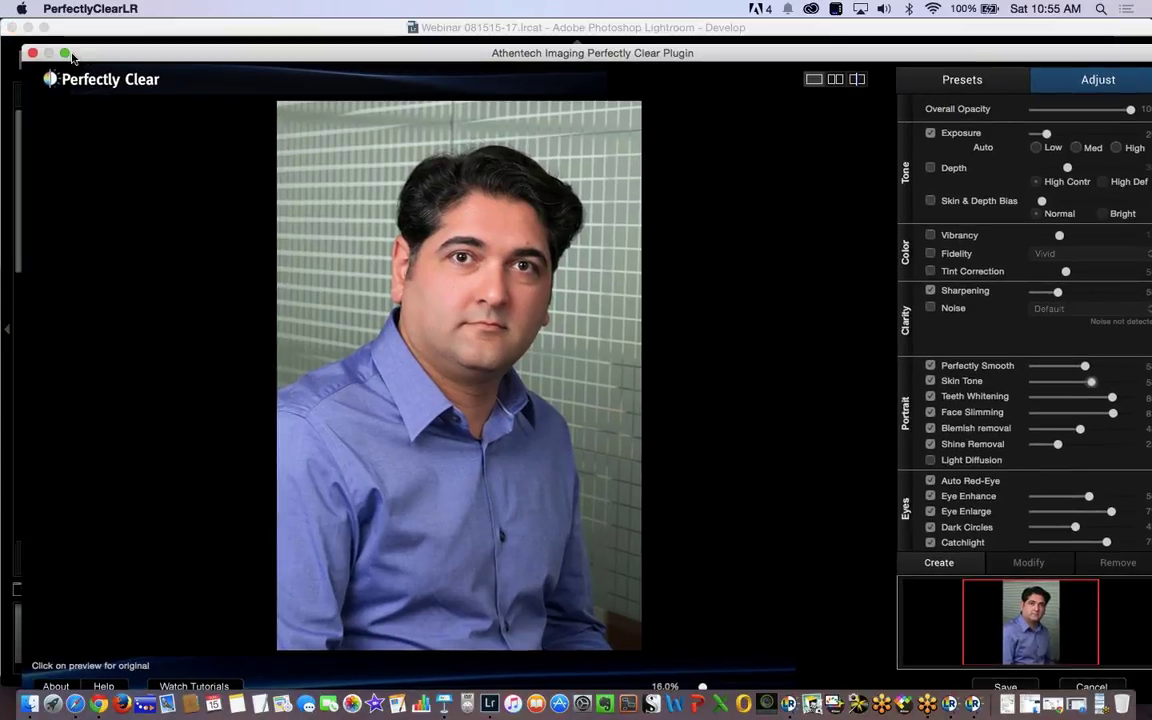
pyautogui.click(1080, 688)
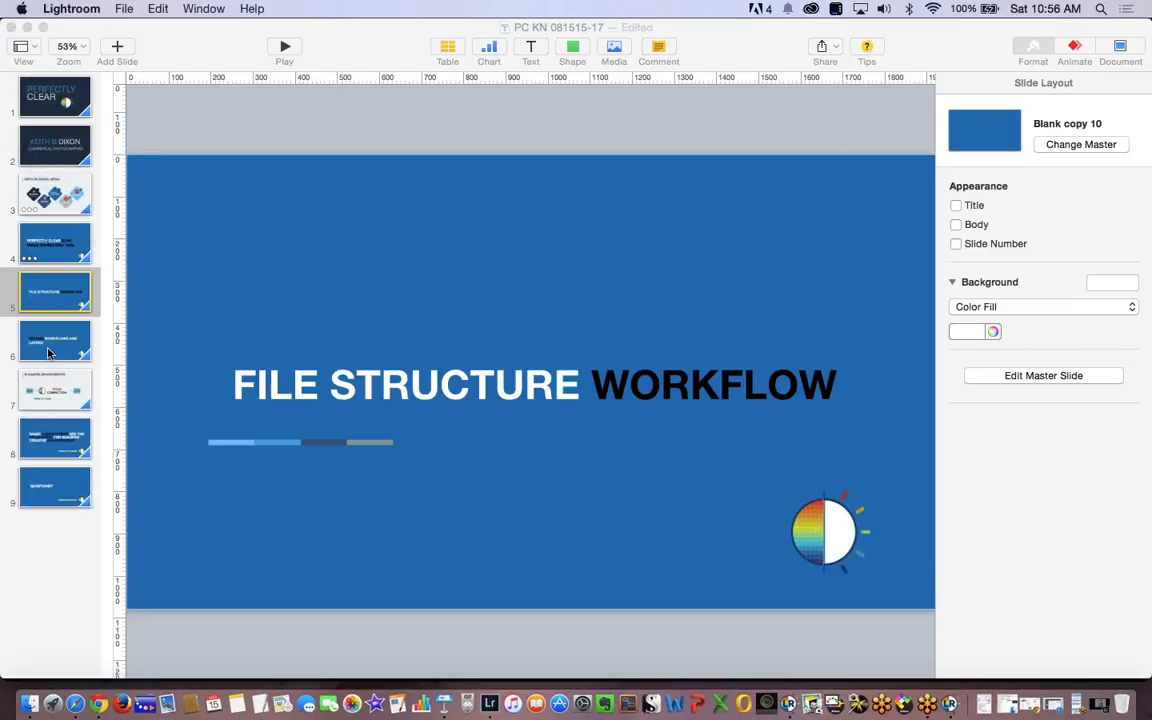
# Switch to Keynote and play the presentation from slide 6 about editing workflows.
pyautogui.click(48, 352)
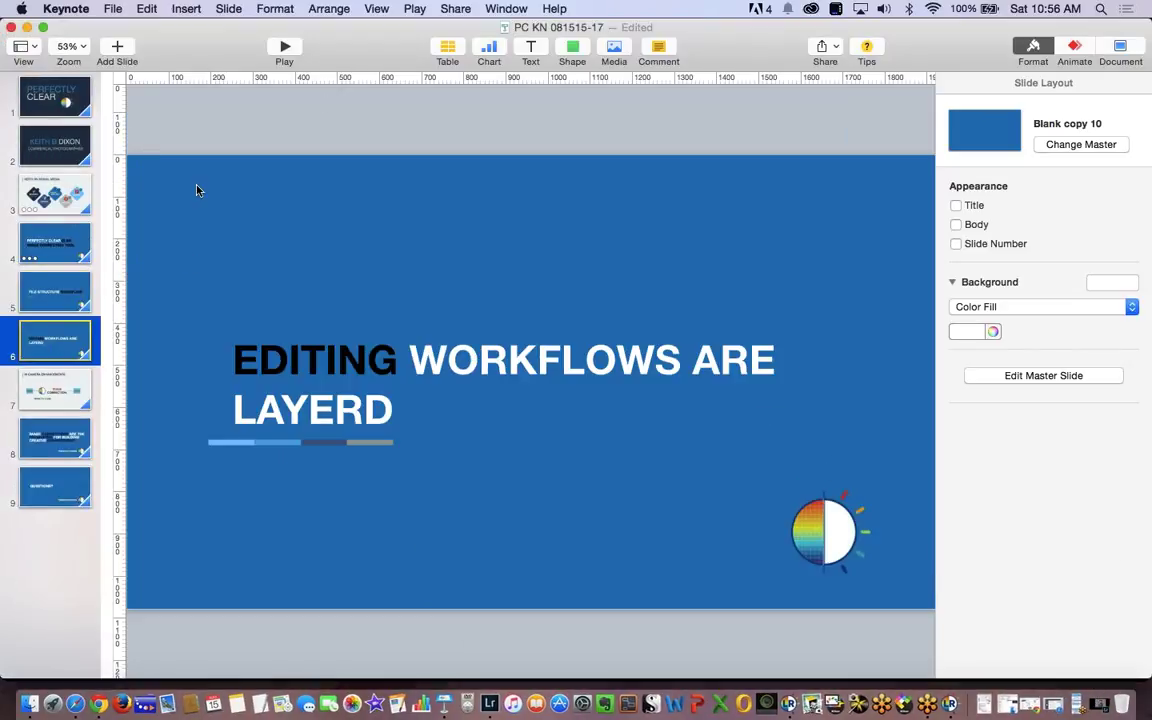
pyautogui.click(285, 52)
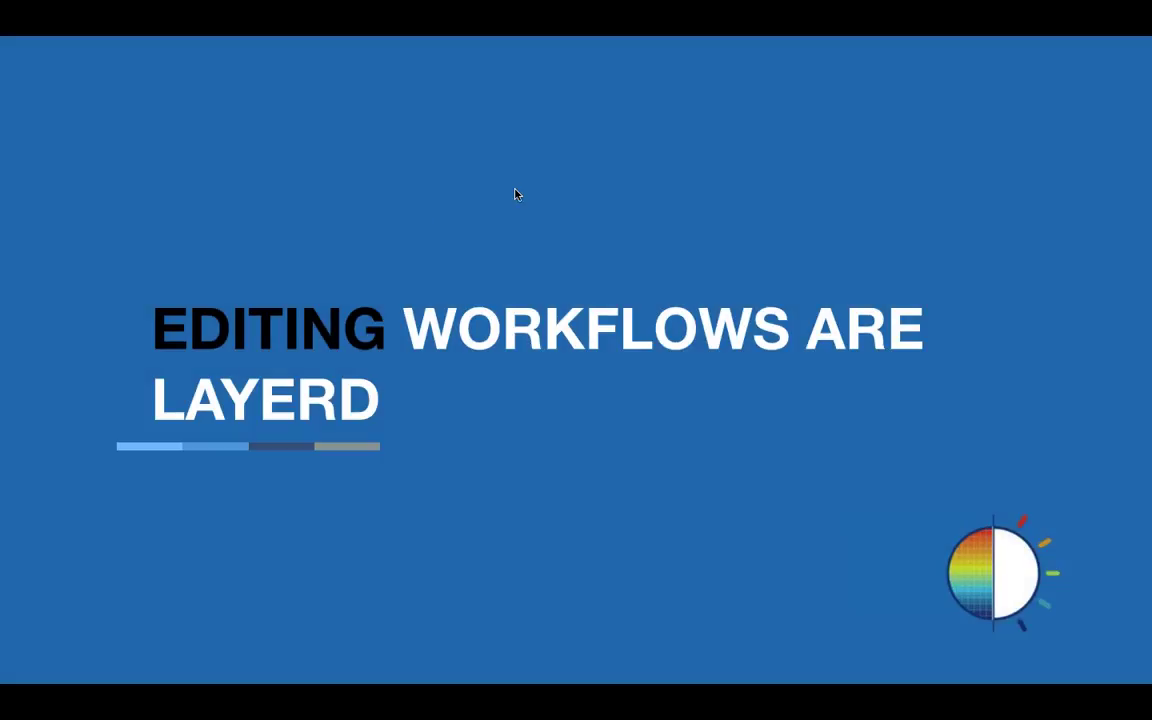
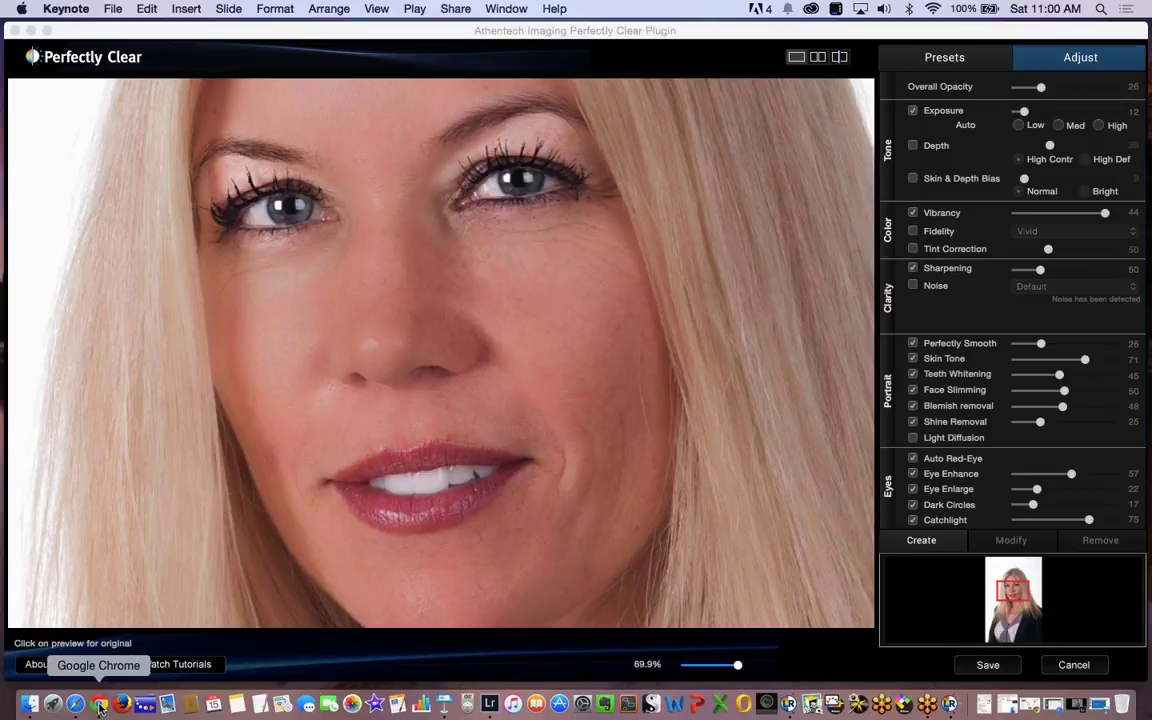
# Switch to Chrome and review the upcoming and archived Perfectly Clear webinars on the athentech.com/webinars page.
pyautogui.click(100, 706)
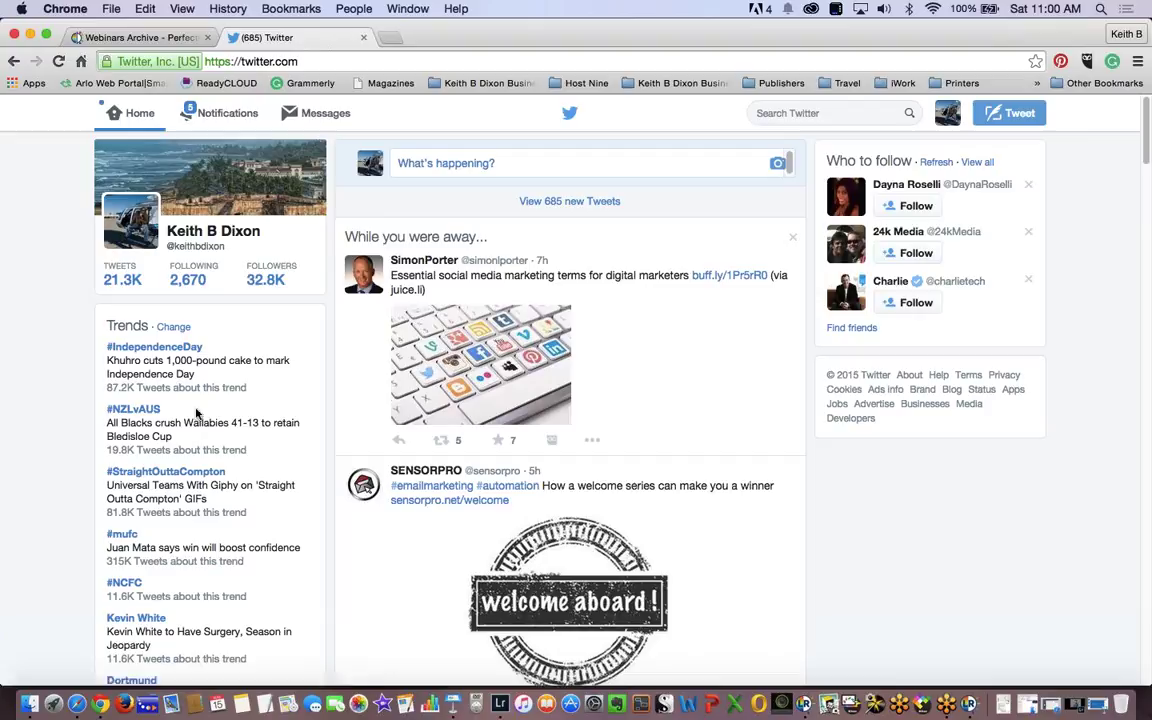
pyautogui.click(155, 40)
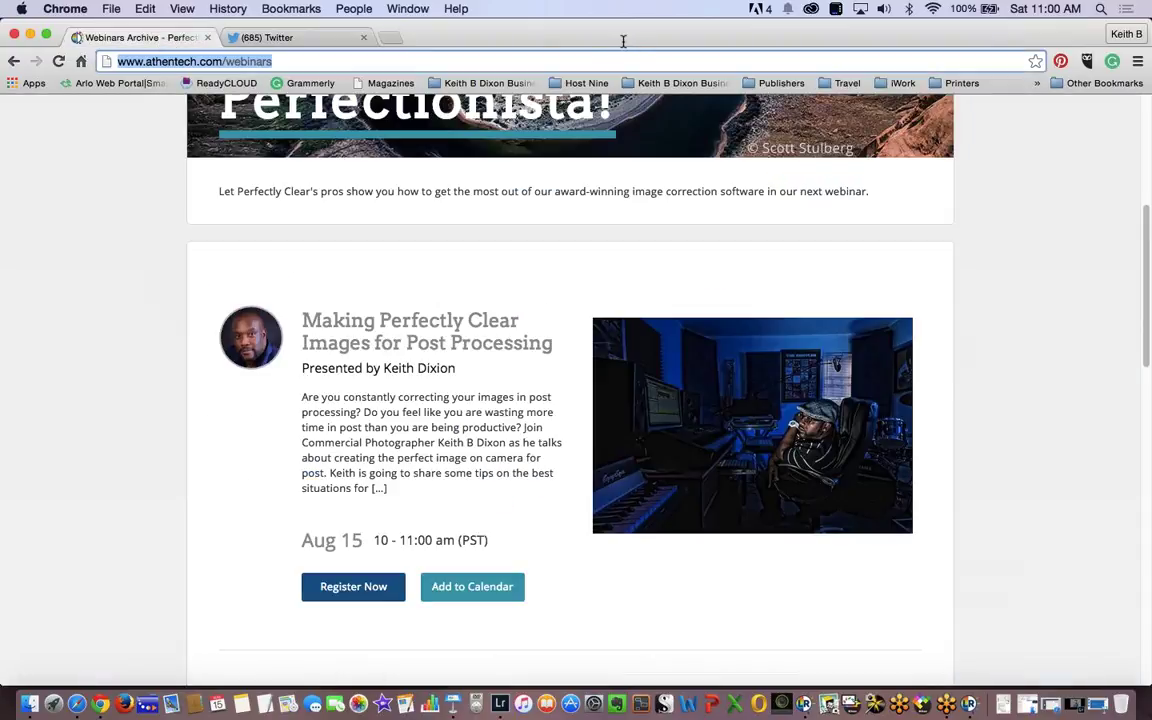
pyautogui.scroll(-5, 160, 348)
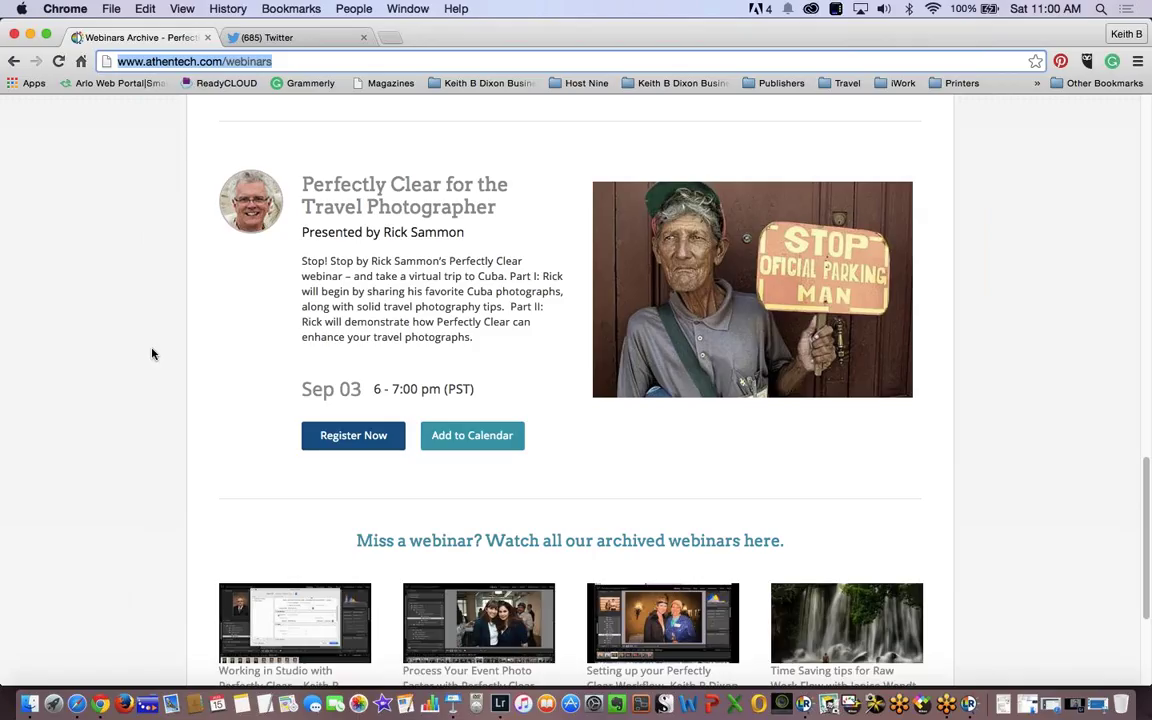
pyautogui.scroll(1, 152, 353)
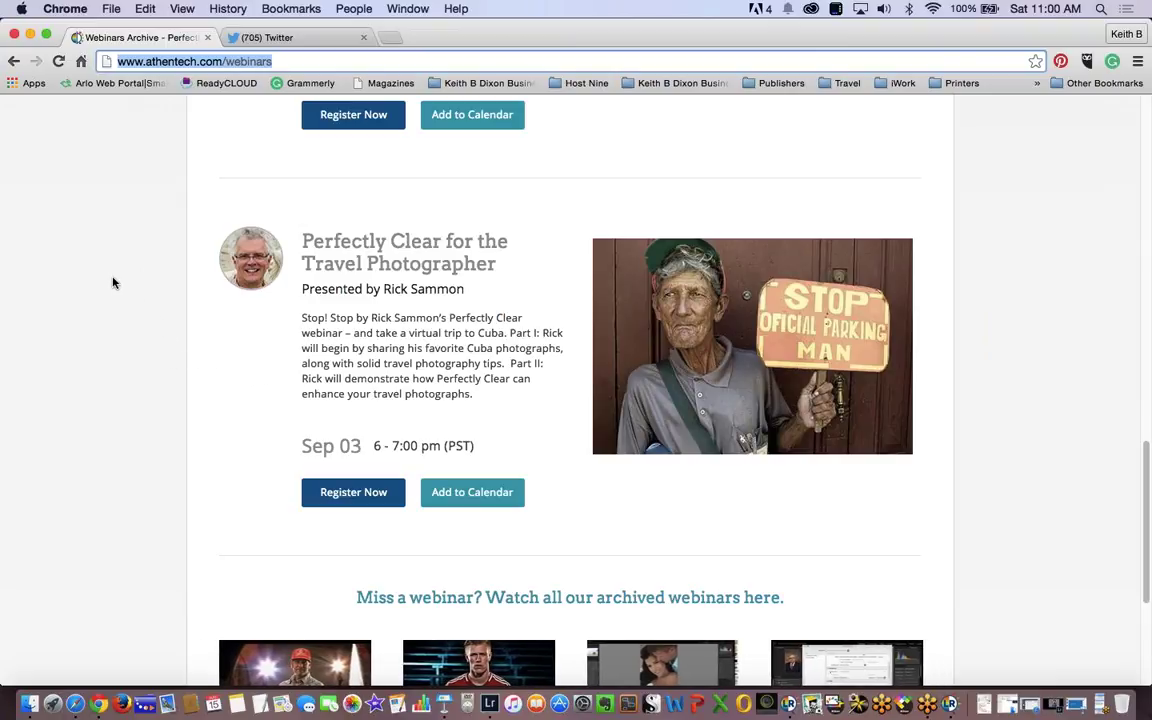
pyautogui.scroll(1, 116, 285)
pyautogui.scroll(2, 113, 280)
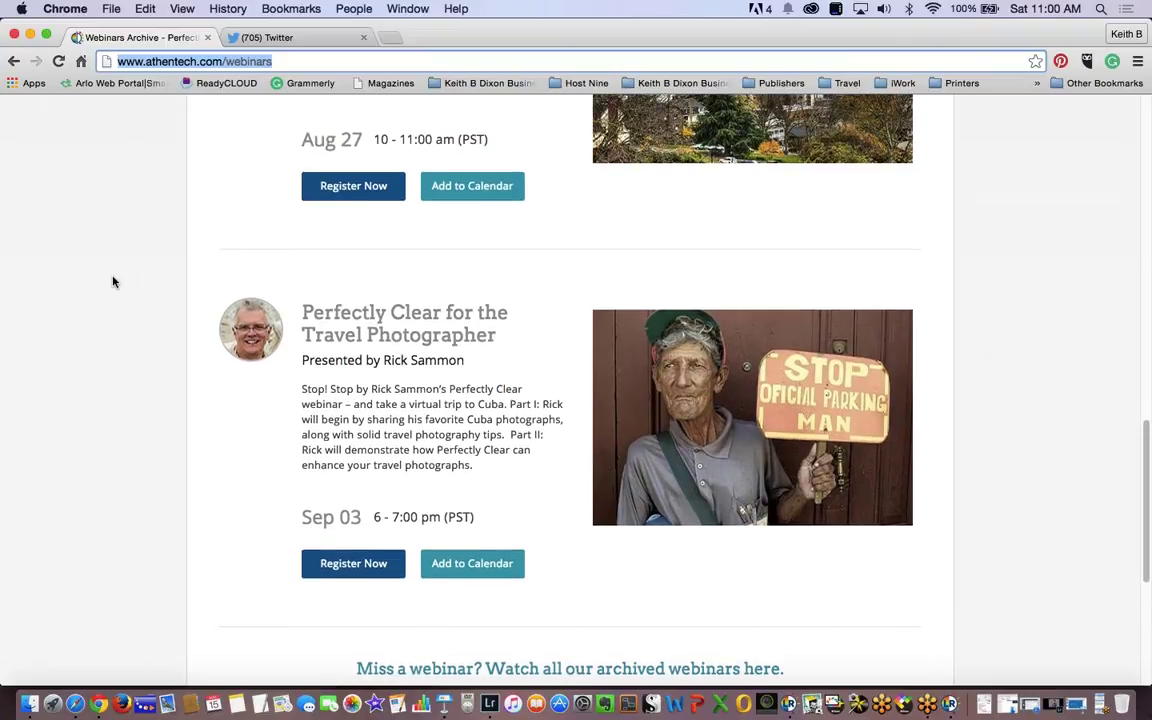
pyautogui.scroll(1, 110, 282)
pyautogui.scroll(5, 110, 282)
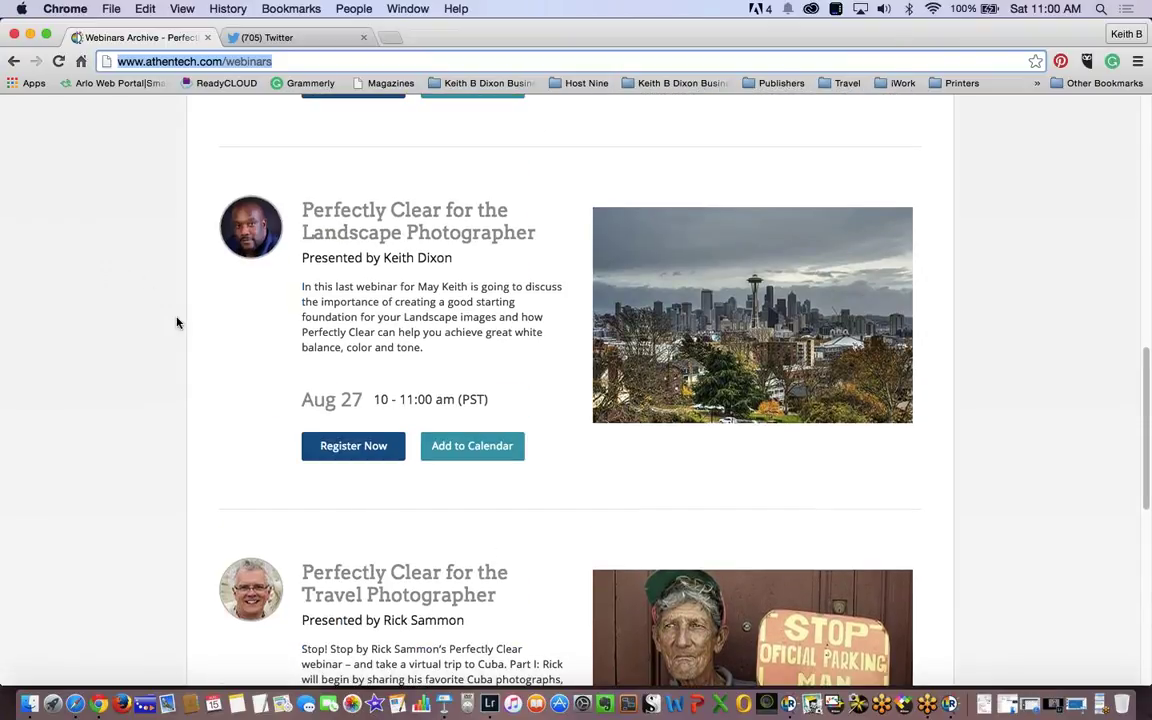
# Look over the listed Perfectly Clear webinars for landscape and travel photographers, including the August 15 and August 27 sessions.
pyautogui.scroll(1, 141, 306)
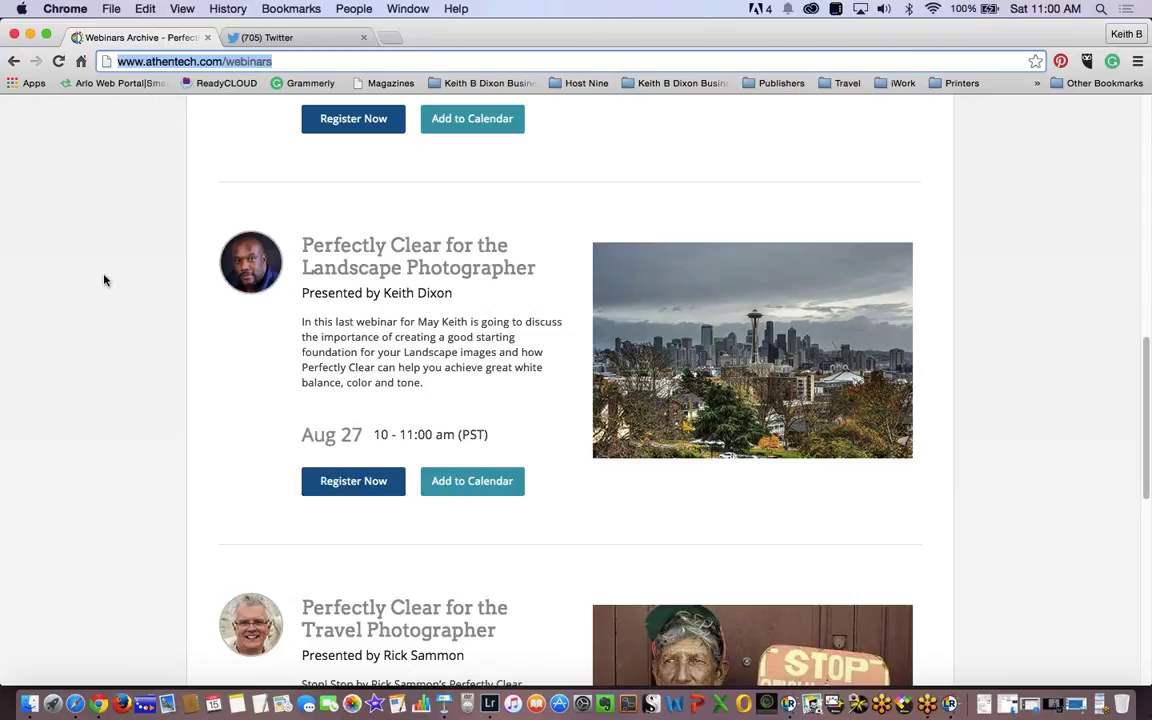
pyautogui.scroll(2, 104, 280)
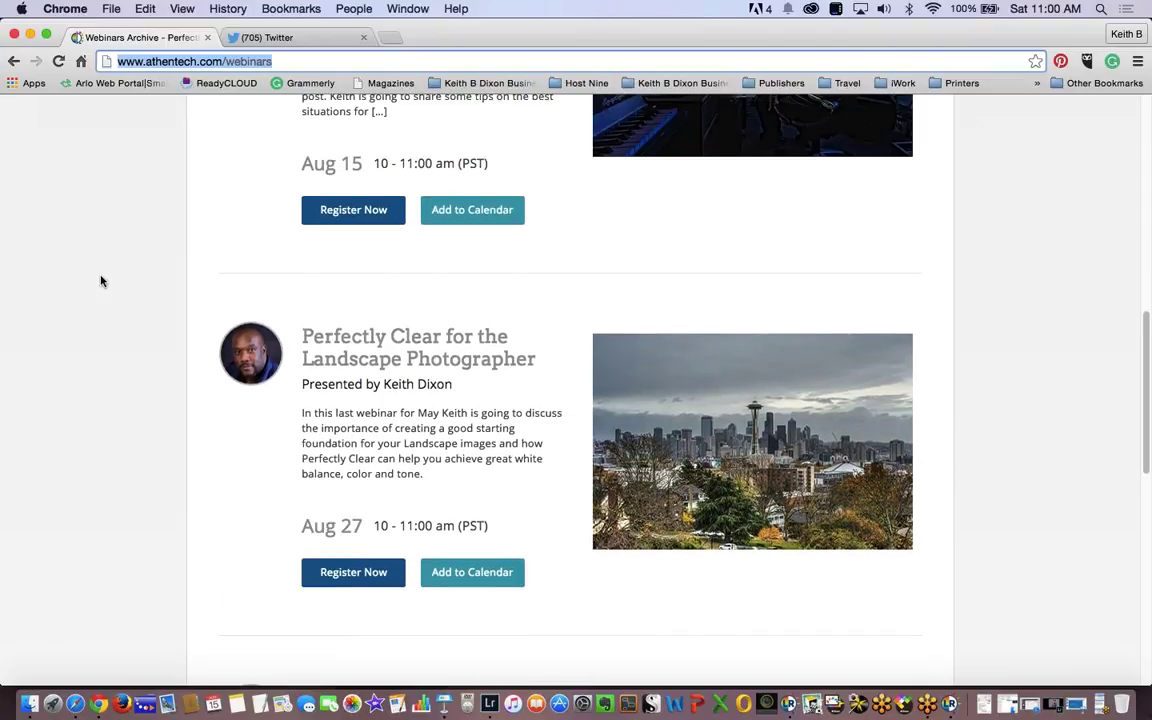
pyautogui.scroll(2, 101, 281)
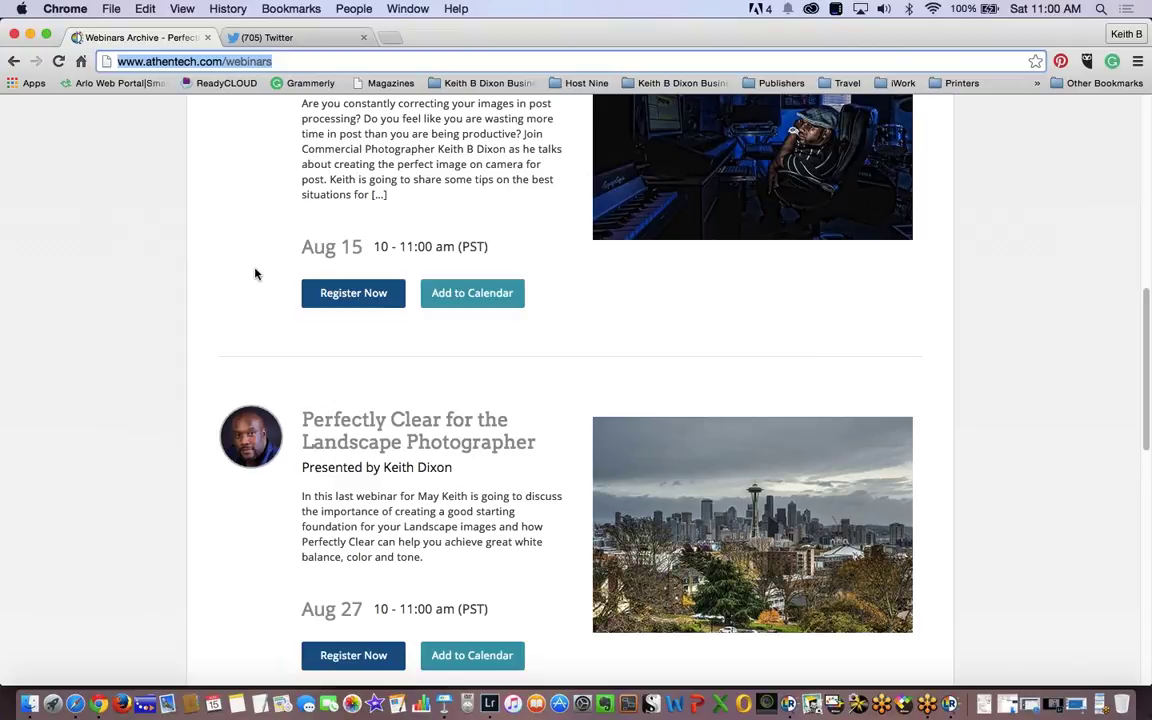
pyautogui.scroll(-6, 159, 144)
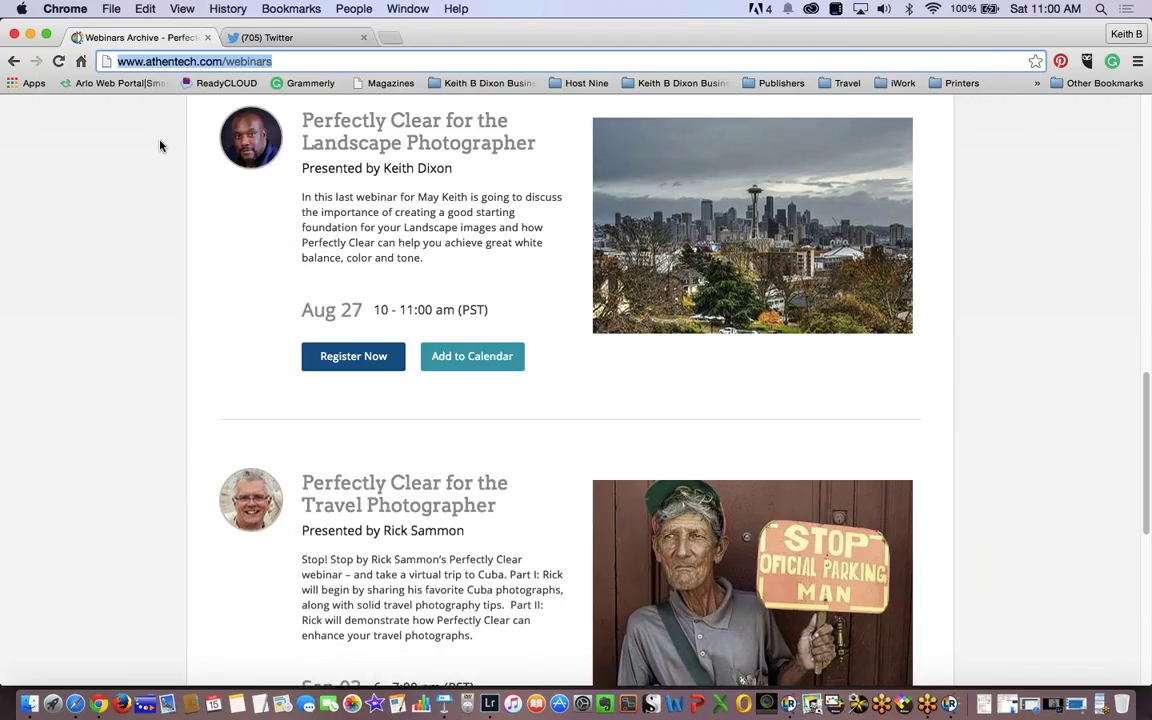
pyautogui.scroll(12, 172, 144)
pyautogui.scroll(8, 296, 194)
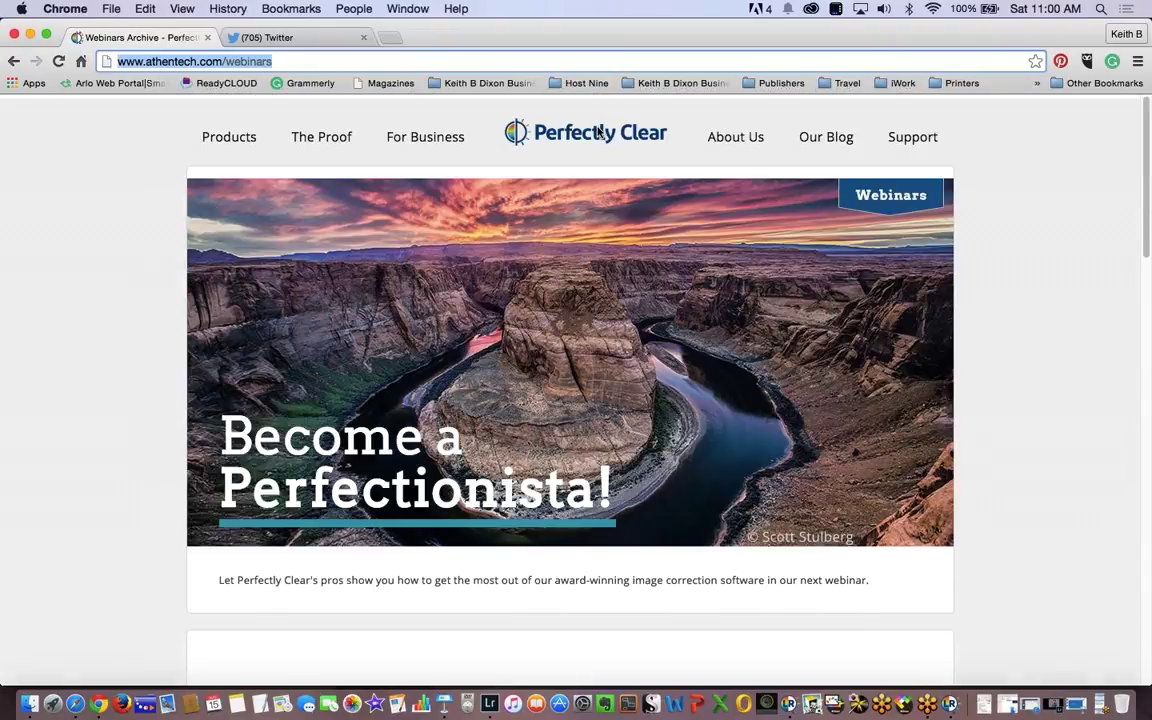
# Open the Perfectly Clear blog and look through the July 2015 posts down to the Photographer Spotlight article.
pyautogui.click(912, 136)
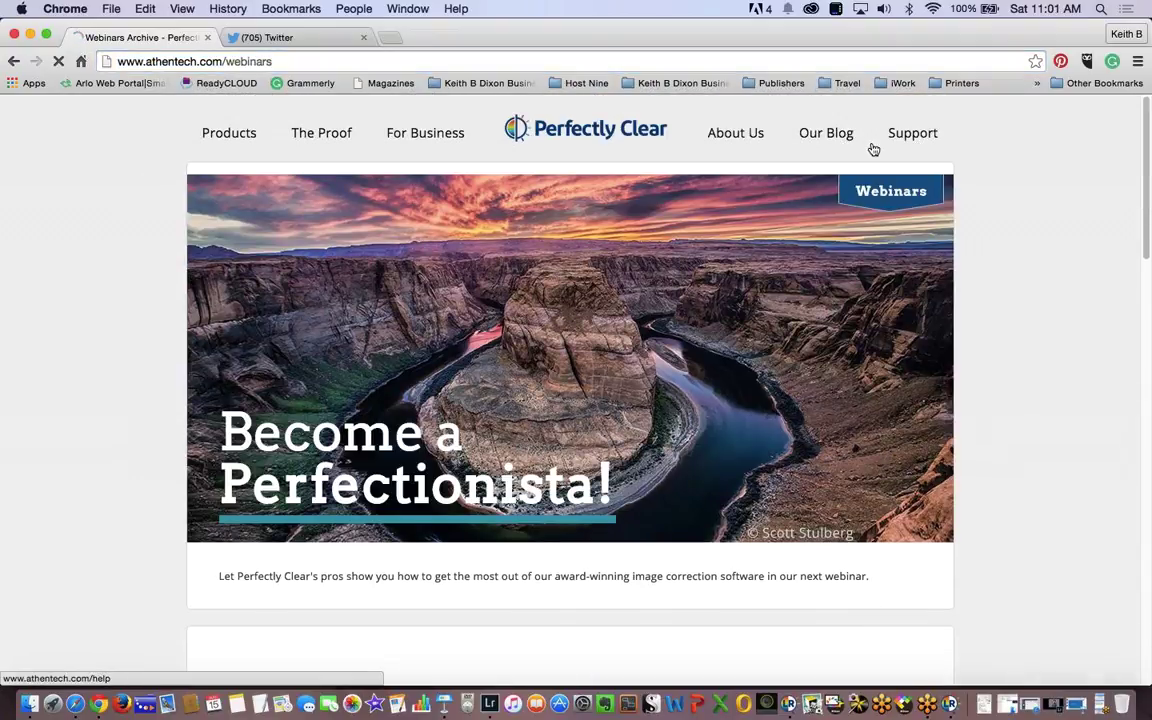
pyautogui.click(819, 135)
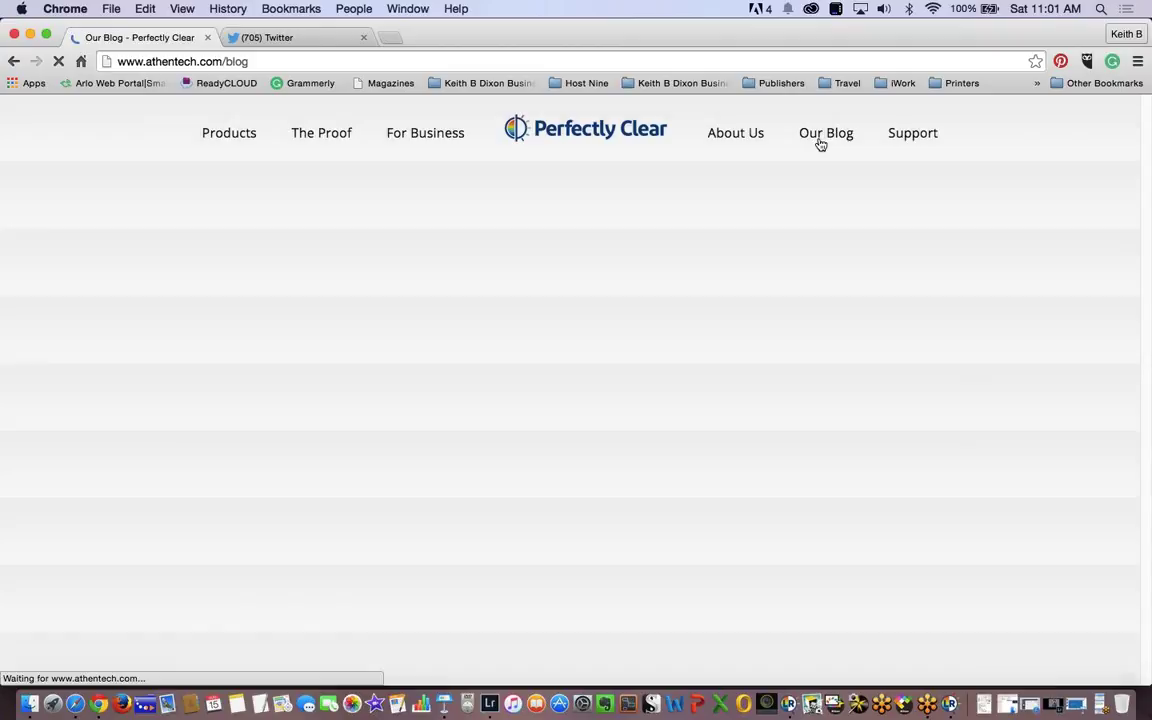
pyautogui.scroll(-10, 126, 360)
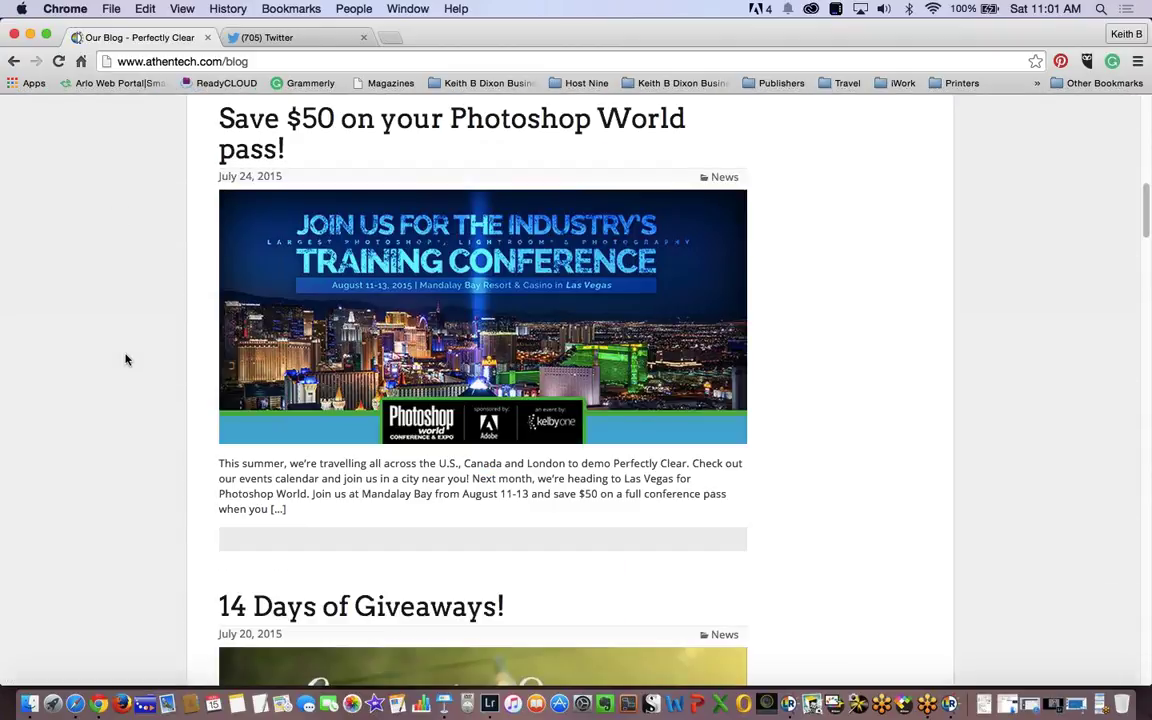
pyautogui.scroll(-15, 126, 360)
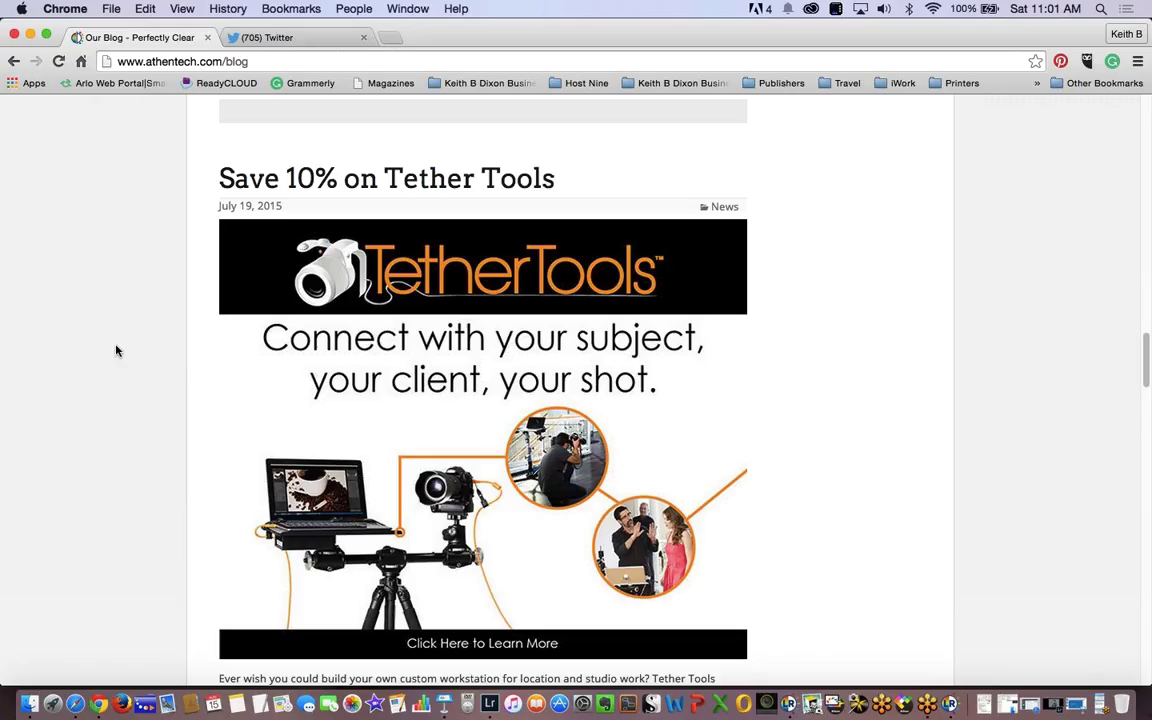
pyautogui.scroll(-15, 116, 350)
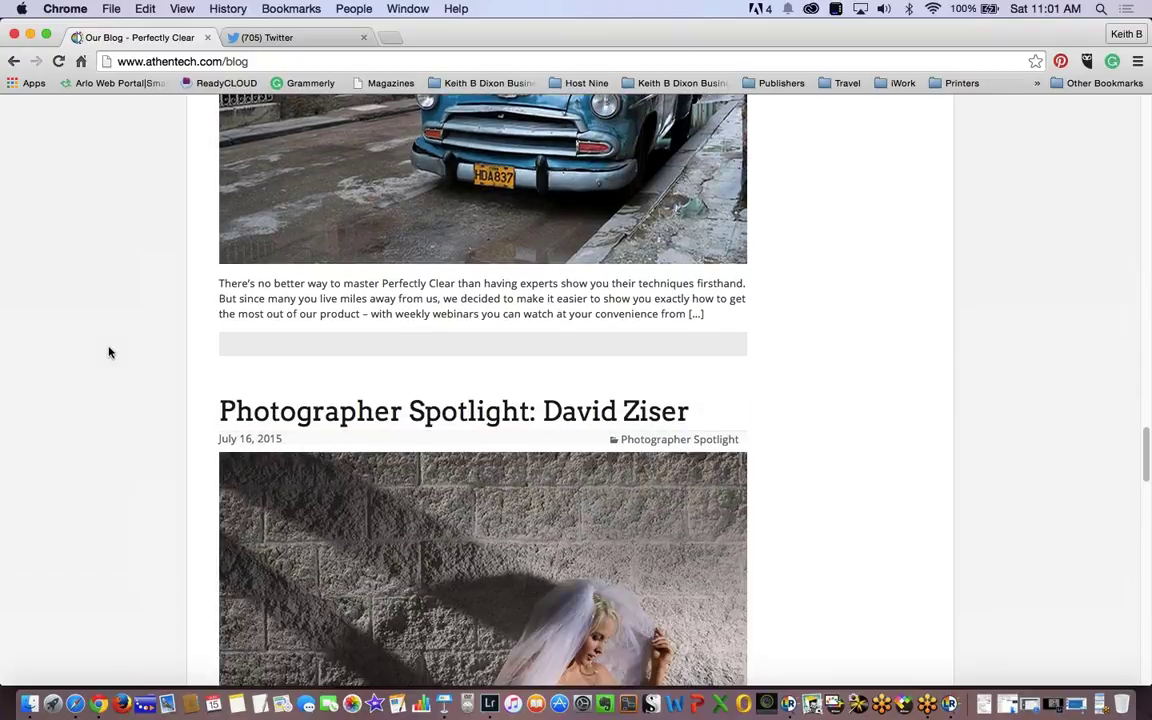
pyautogui.scroll(5, 120, 340)
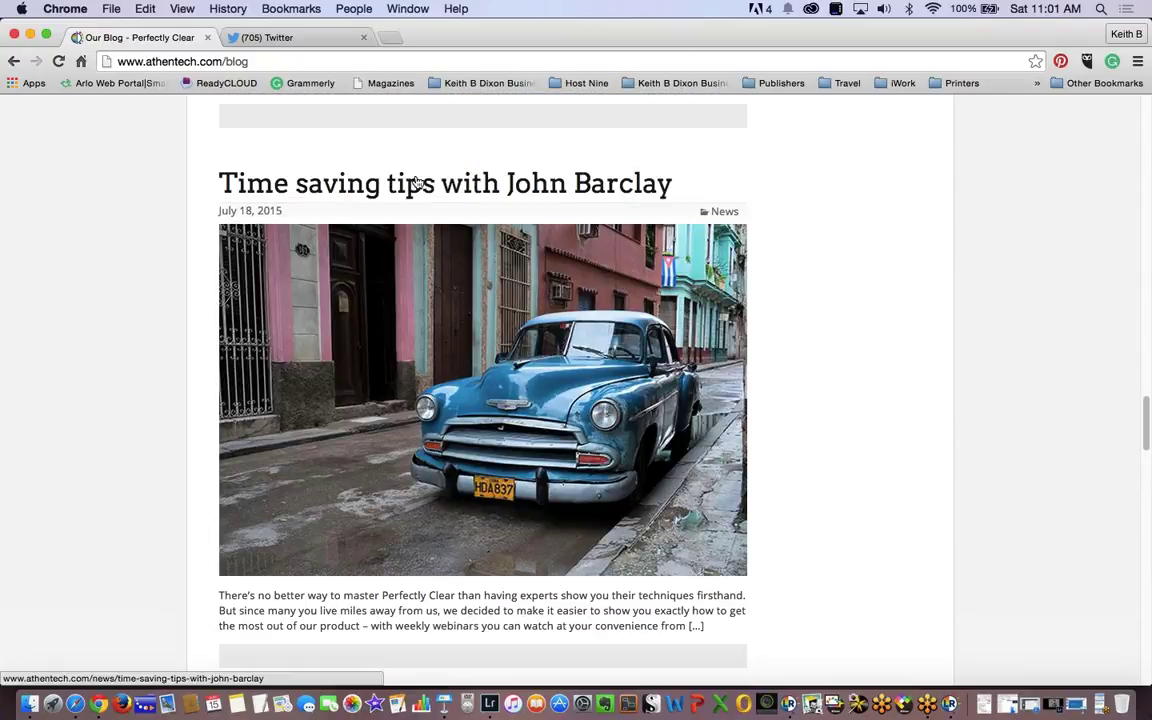
pyautogui.scroll(-8, 150, 330)
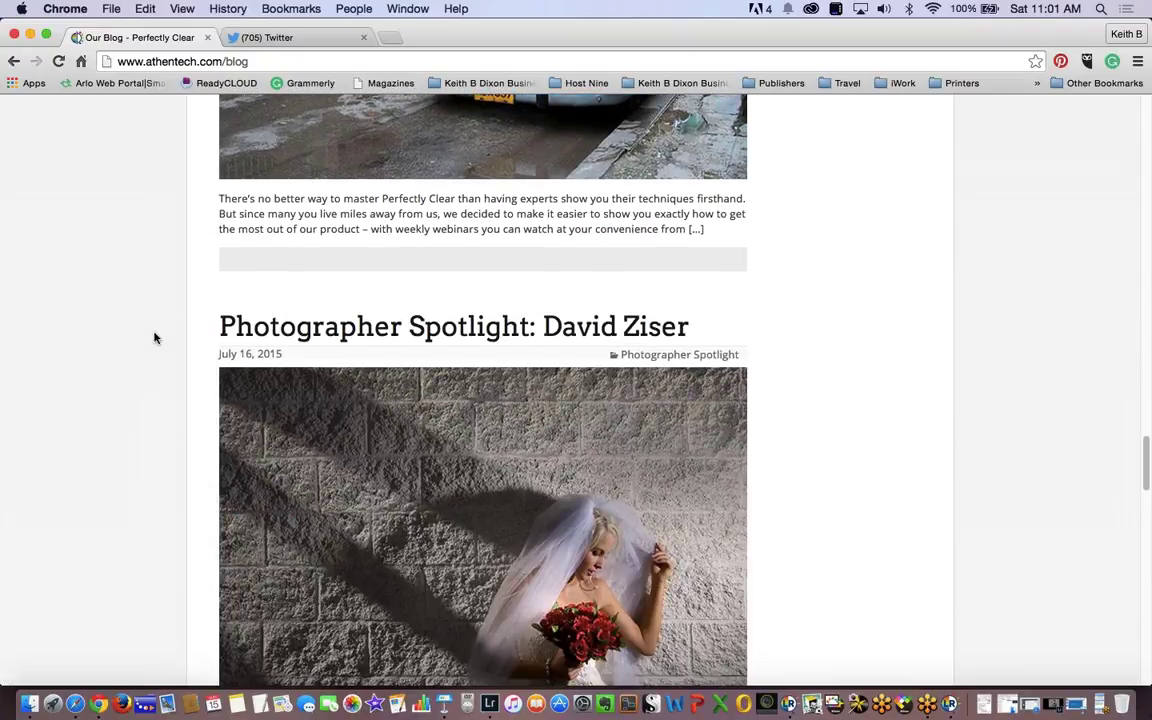
pyautogui.scroll(-5, 150, 325)
pyautogui.scroll(1, 152, 316)
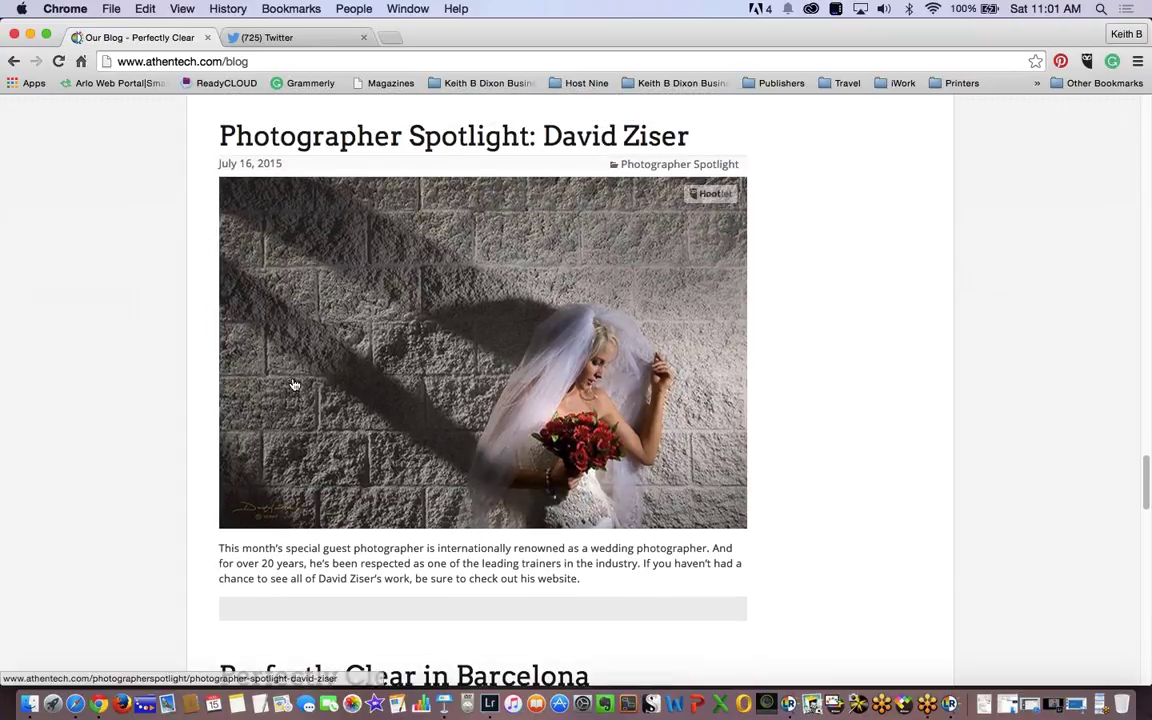
pyautogui.scroll(-2, 98, 329)
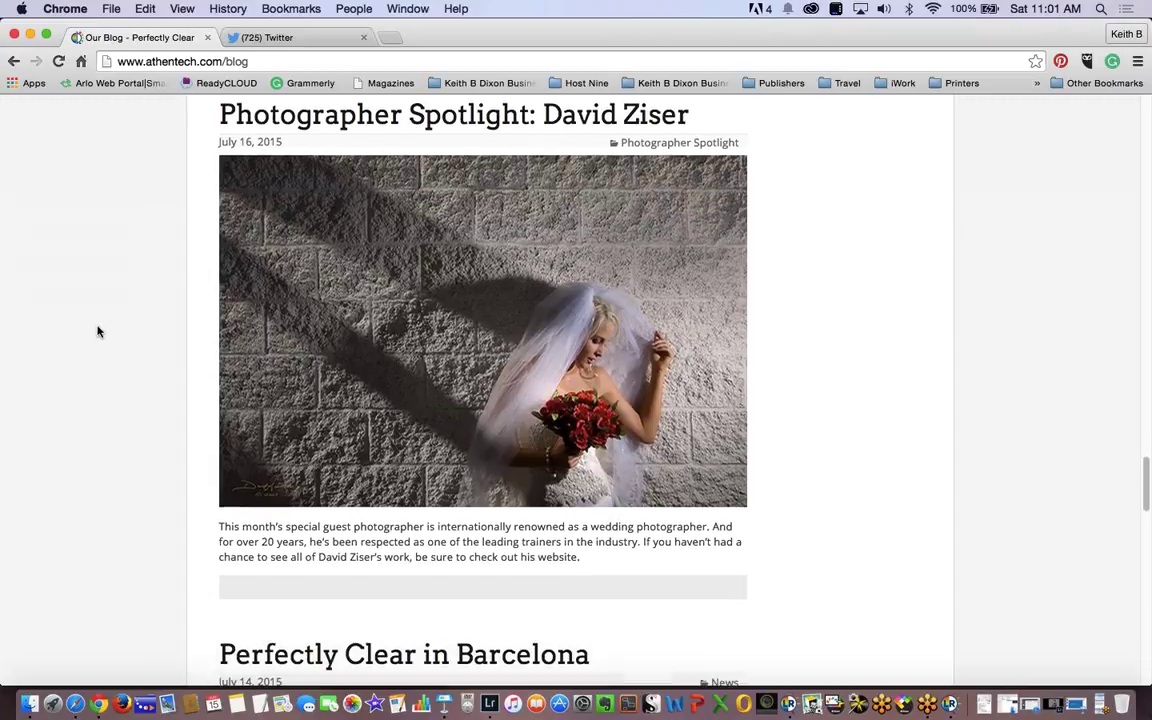
# Look through the older blog posts on Barcelona, the Calgary Stampede and the July 4th Sale.
pyautogui.scroll(-4, 87, 333)
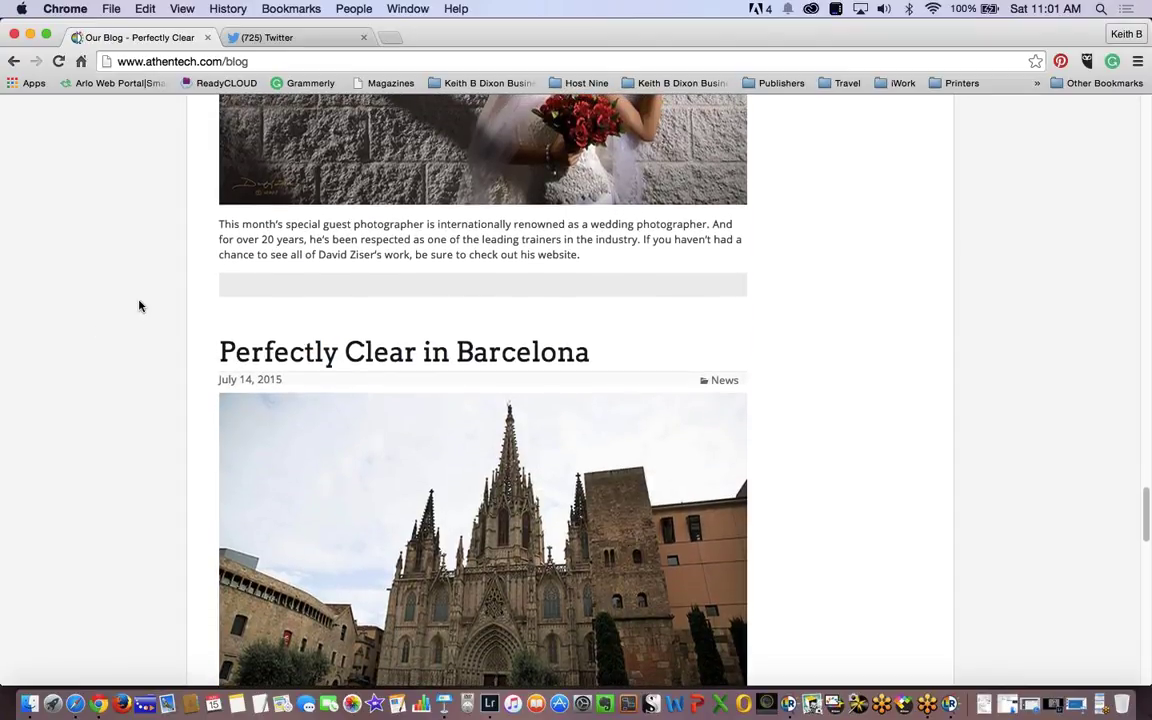
pyautogui.scroll(1, 82, 360)
pyautogui.scroll(2, 100, 352)
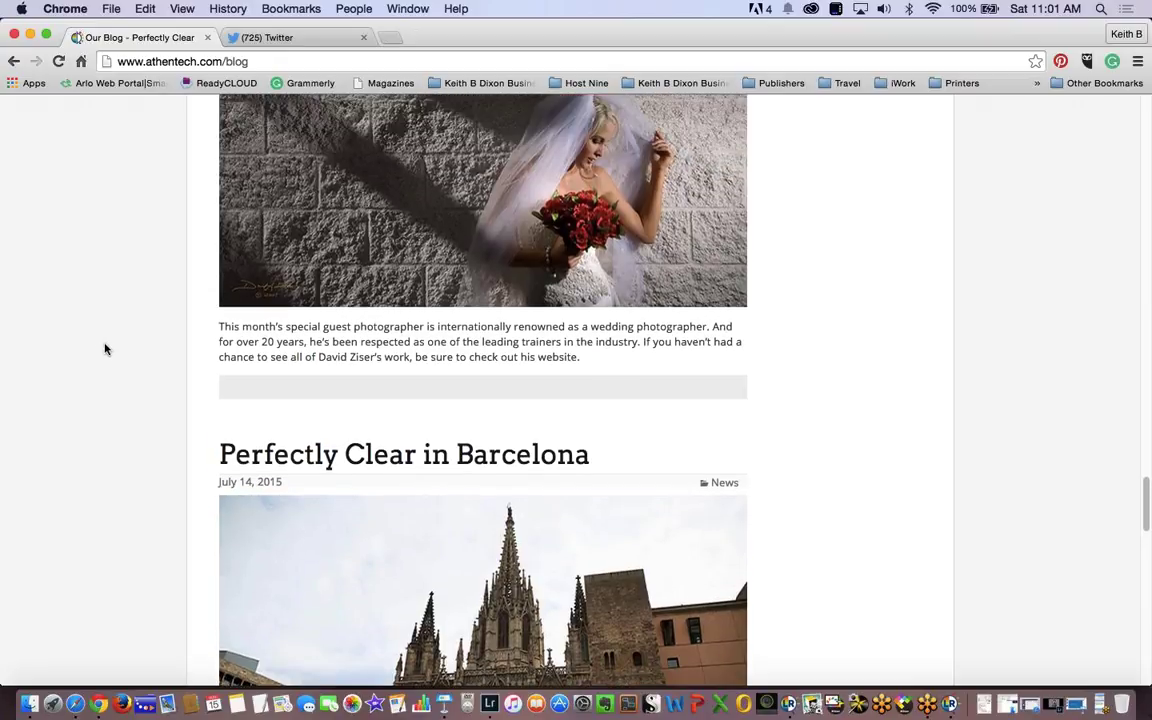
pyautogui.scroll(1, 104, 345)
pyautogui.scroll(-7, 118, 343)
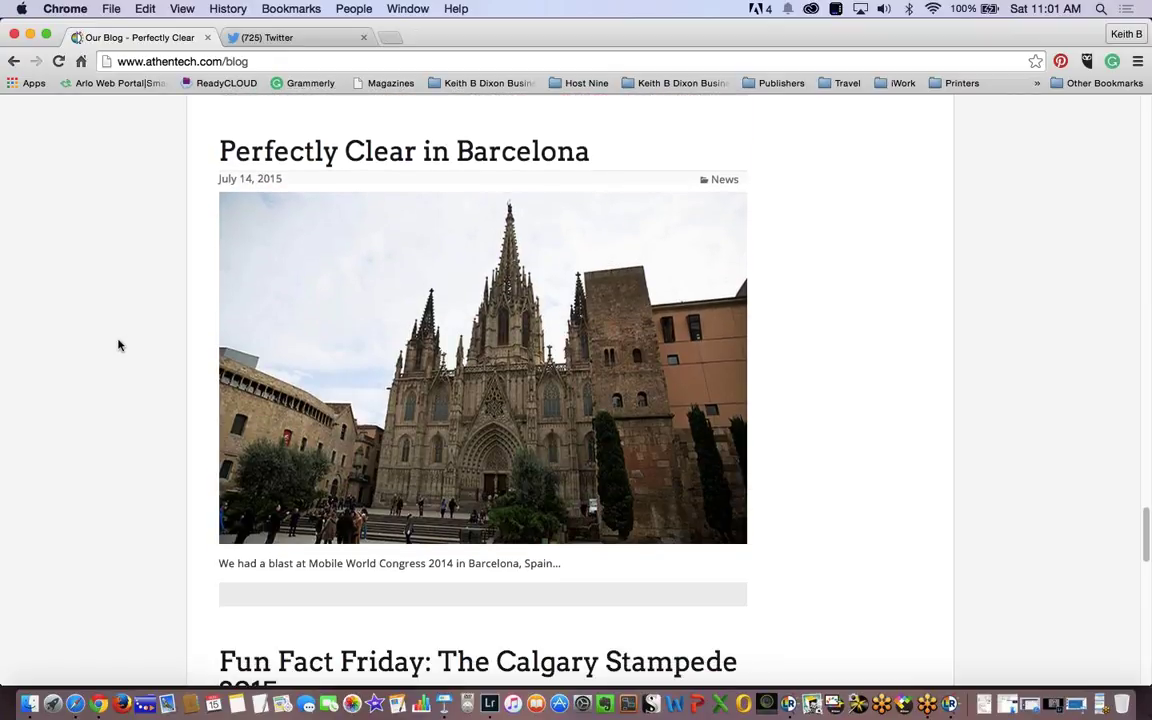
pyautogui.scroll(-5, 118, 345)
pyautogui.scroll(-19, 115, 349)
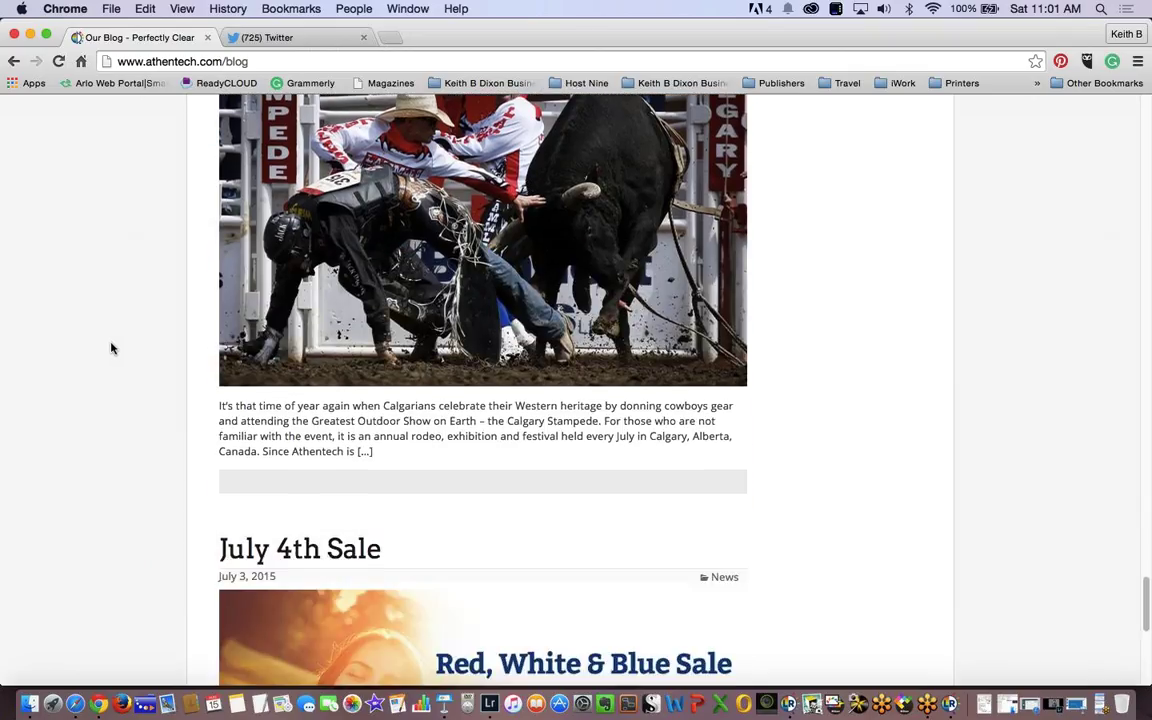
# Return to the newest blog post about the 2015 Hot One Award, beside the Categories and Popular Posts lists.
pyautogui.scroll(20, 109, 351)
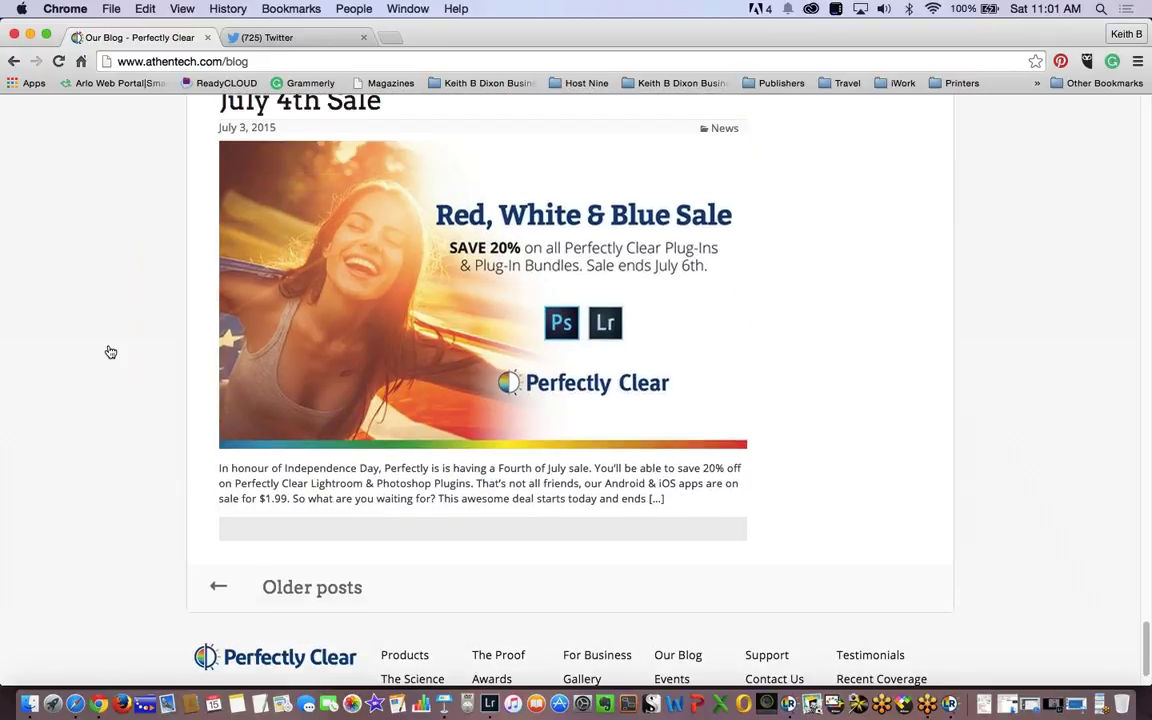
pyautogui.scroll(20, 975, 237)
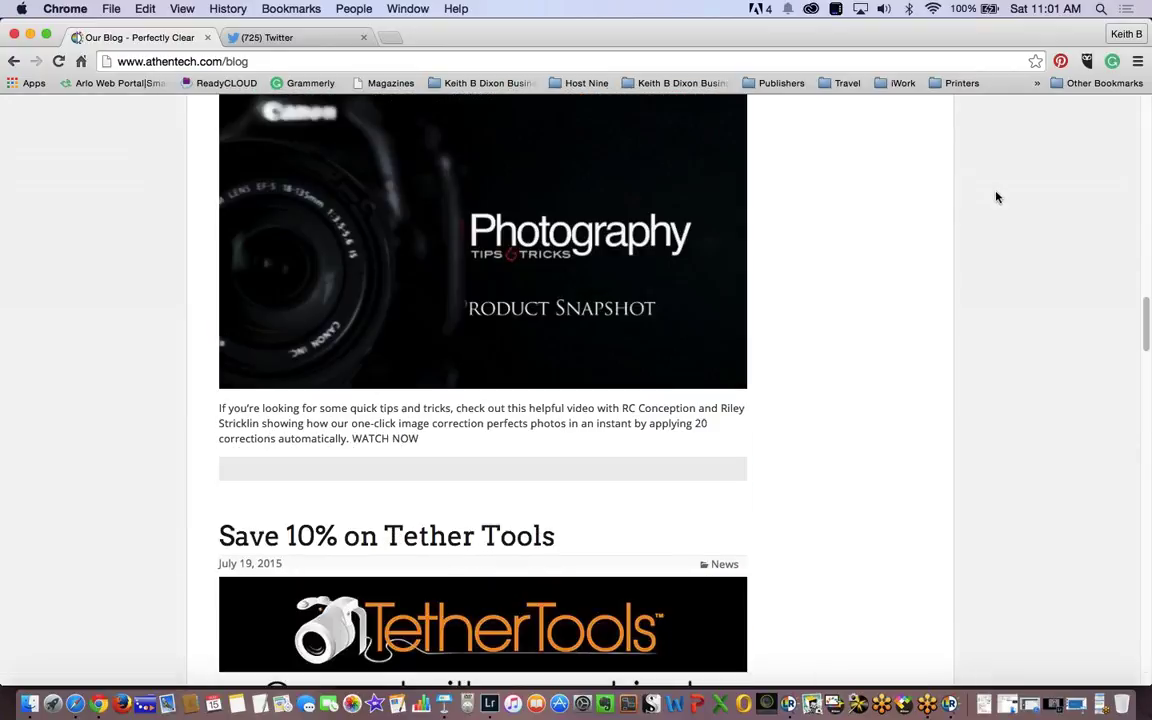
pyautogui.scroll(20, 985, 198)
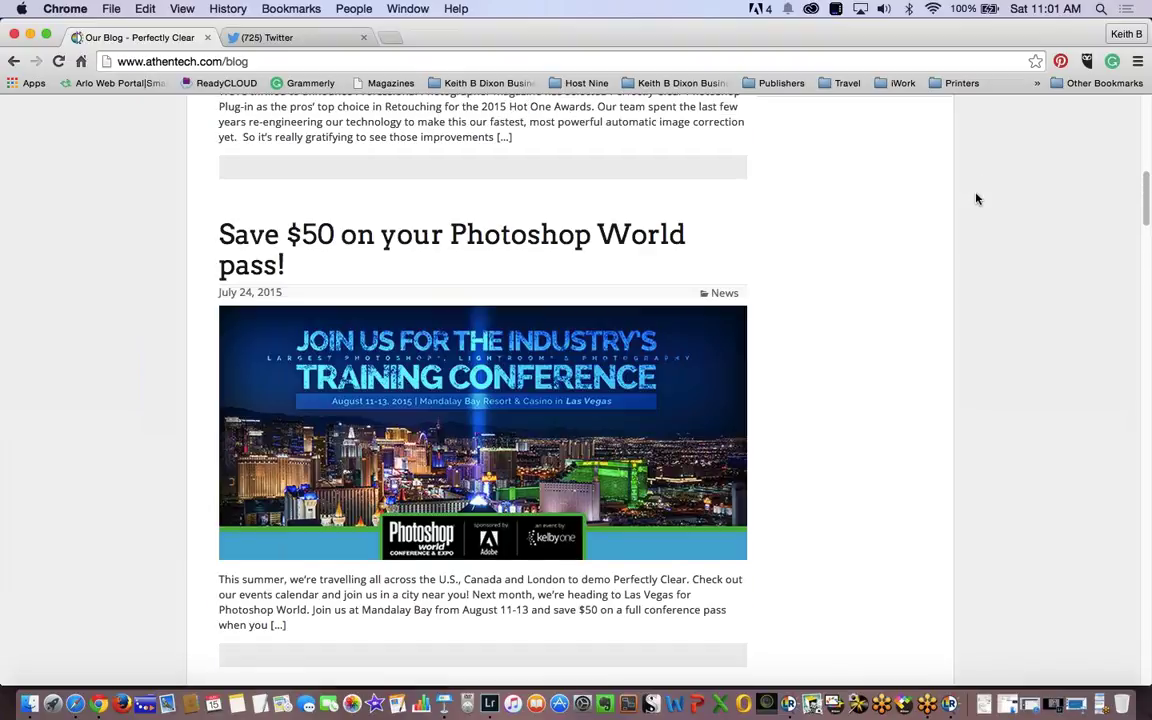
pyautogui.scroll(10, 973, 198)
pyautogui.scroll(-1, 941, 221)
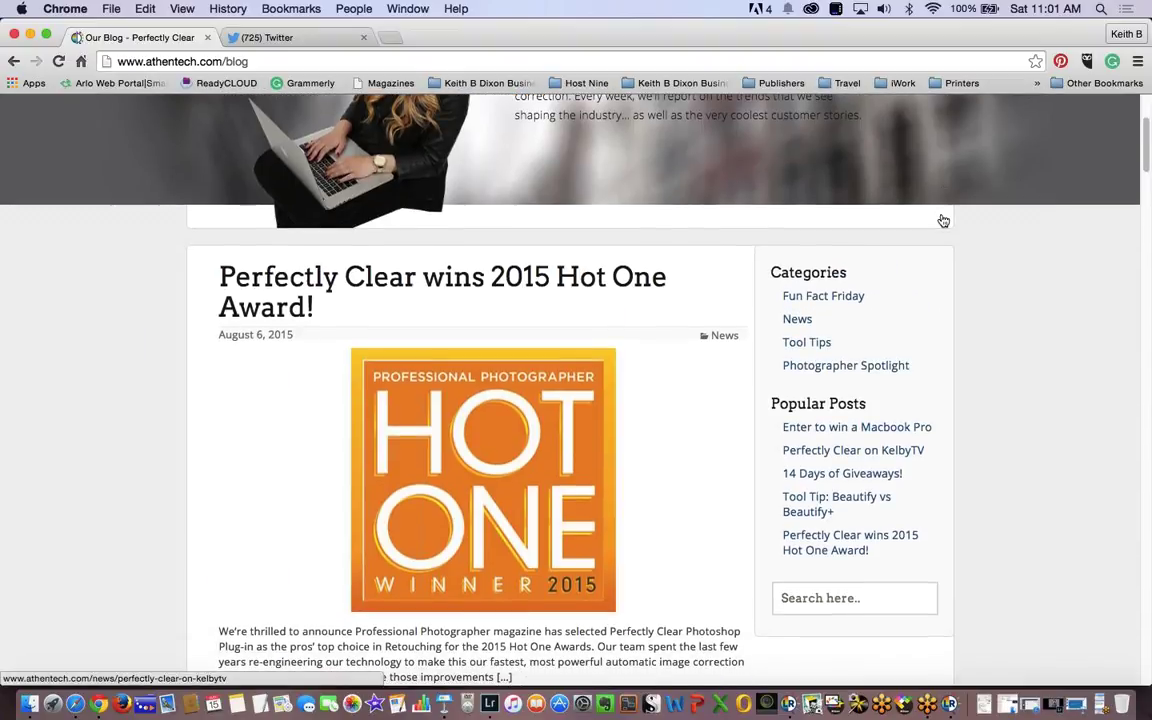